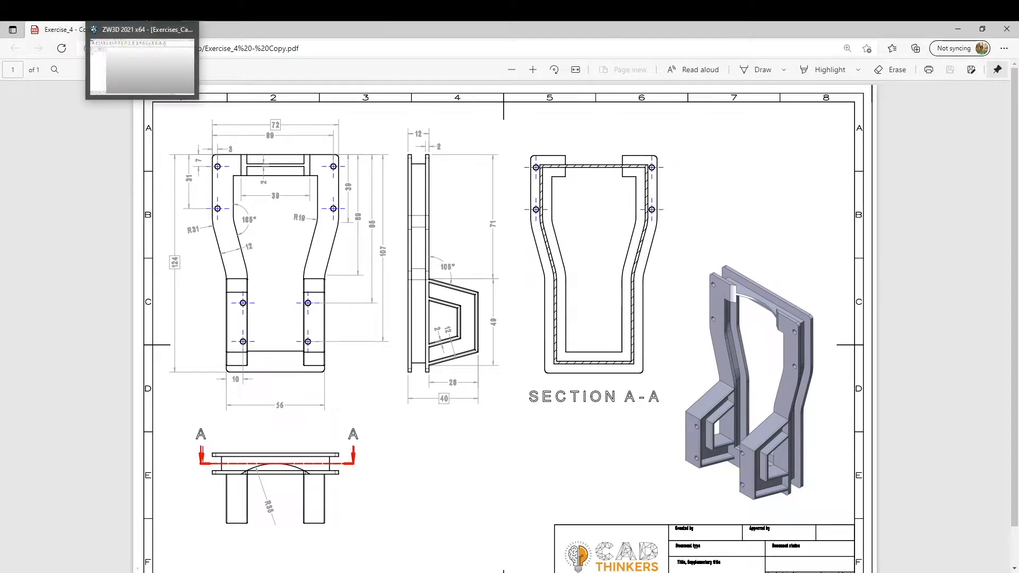
Switch to ZW3D and create a new part named Exercise_04 with the default template
key("alt+Tab")
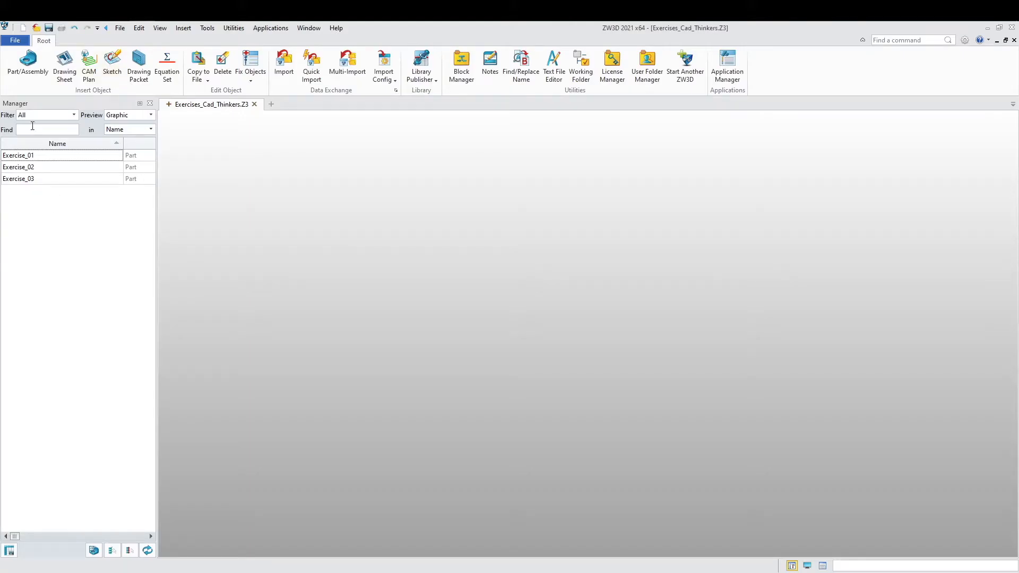
left_click(28, 73)
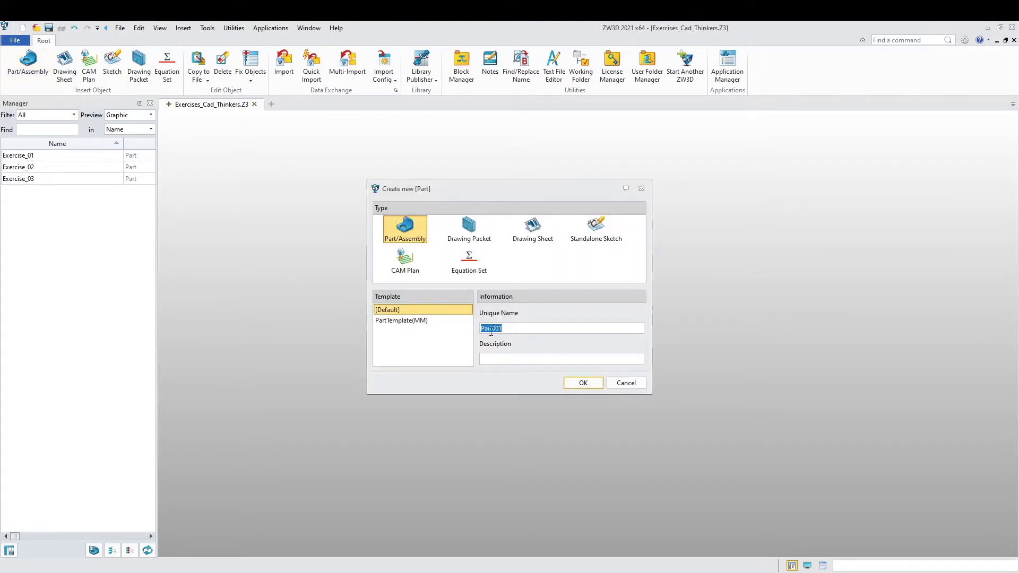
type("Exercise_04")
left_click(583, 383)
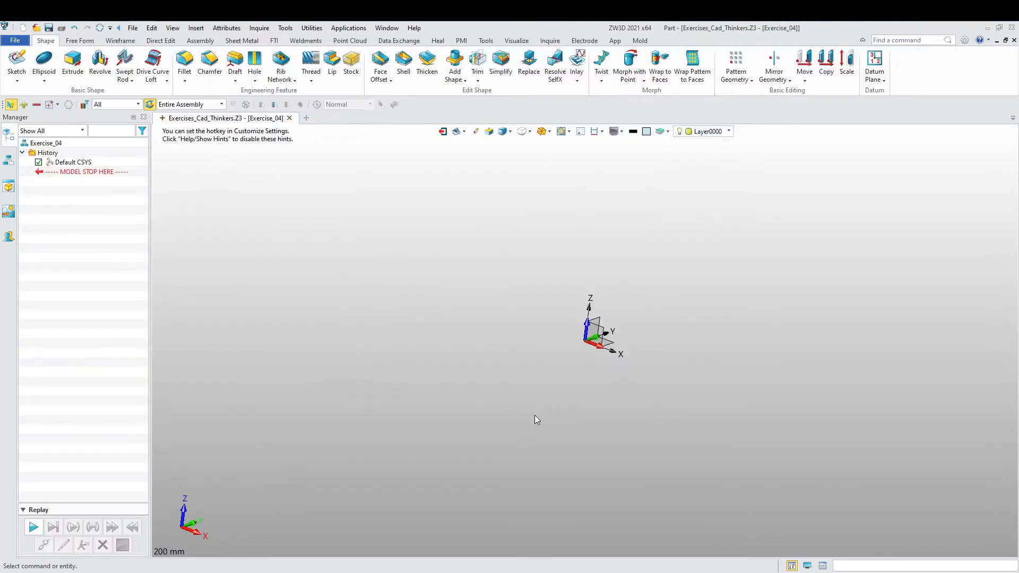
Start a sketch on the YZ plane and draw a horizontal base line passing through the origin
right_click(387, 285)
left_click(428, 346)
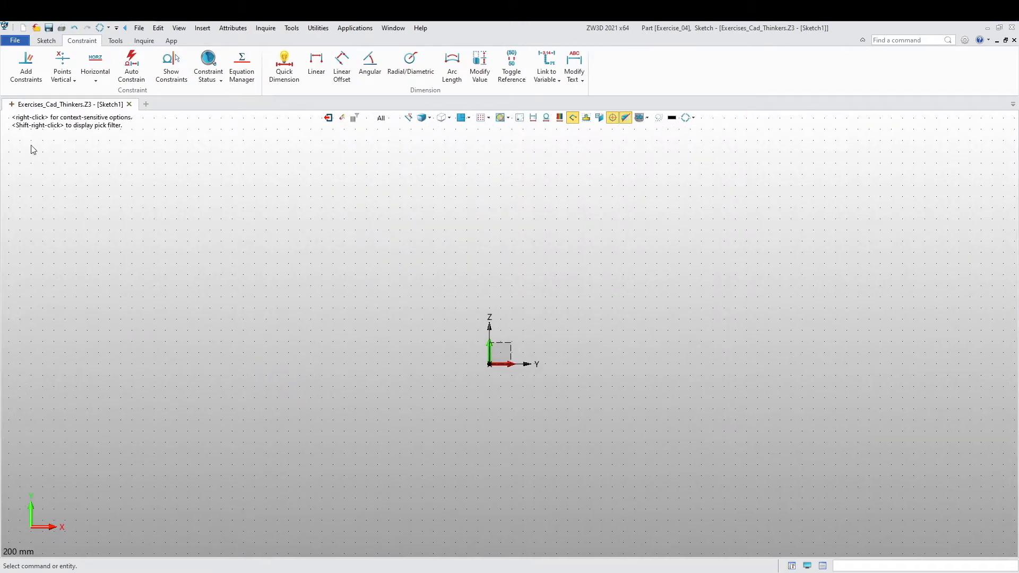
left_click(47, 41)
left_click(15, 61)
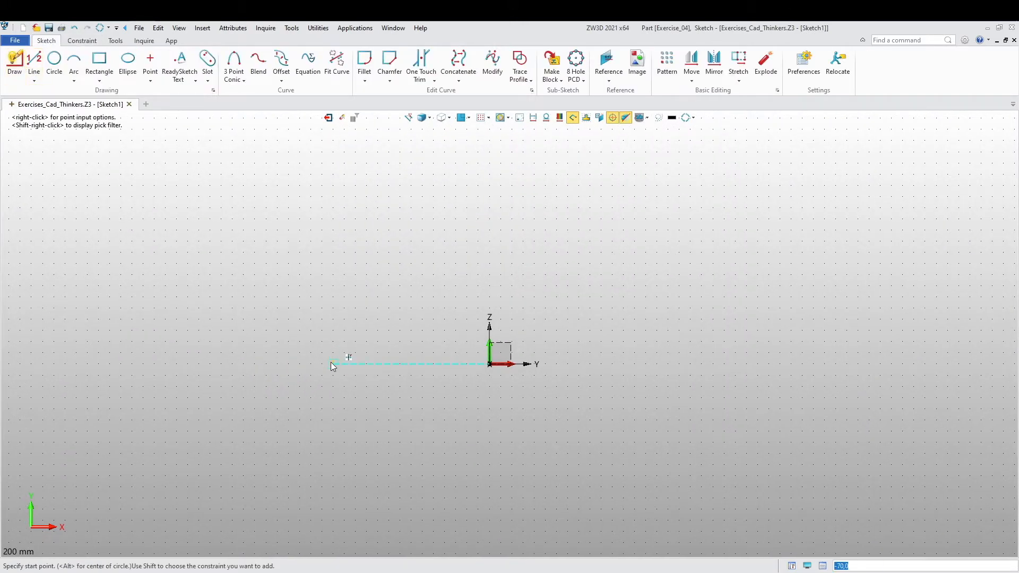
scroll(330, 364, "down", 2)
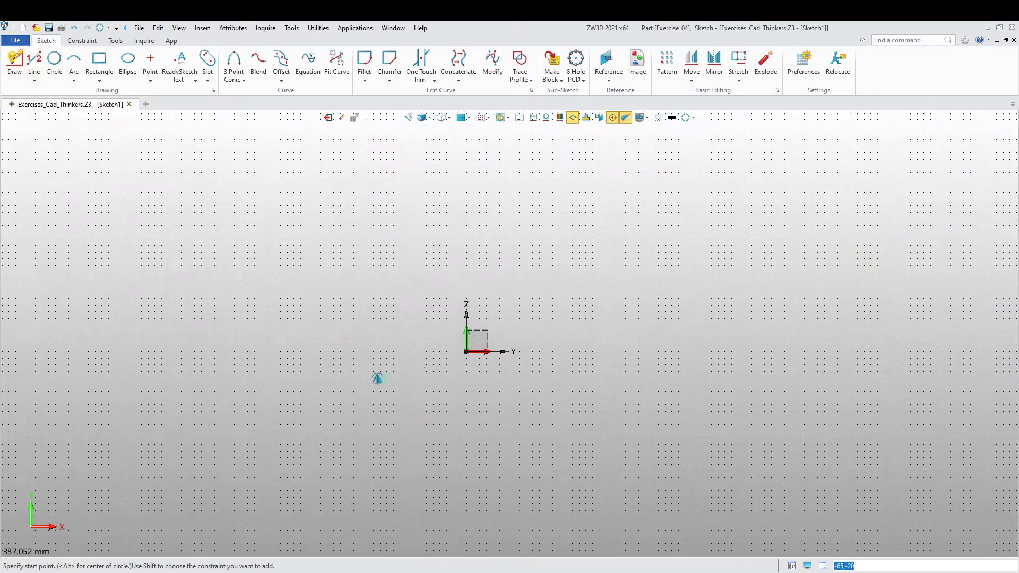
left_click(409, 352)
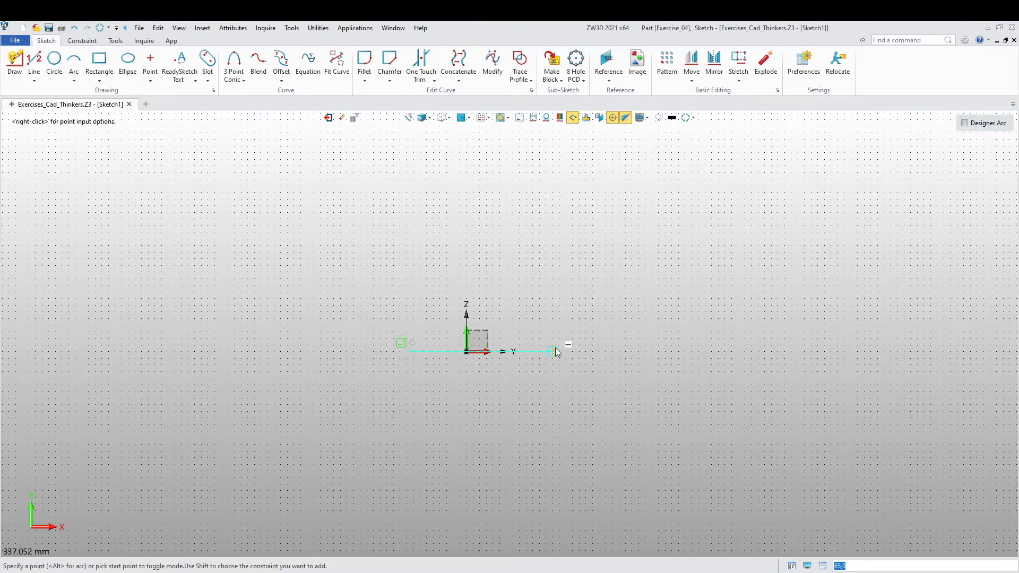
left_click(555, 352)
Complete the closed outline from the base line with vertical lower sides, outward-slanting sides and a wider rectangular upper part
scroll(495, 462, "down", 3)
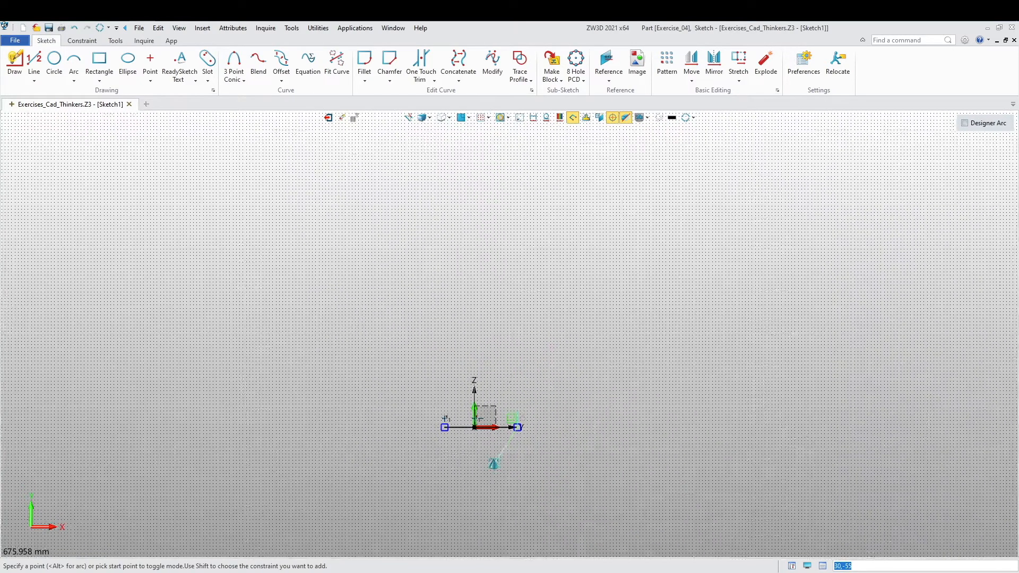
left_click(518, 333)
left_click(550, 275)
left_click(550, 203)
left_click(389, 202)
left_click(388, 275)
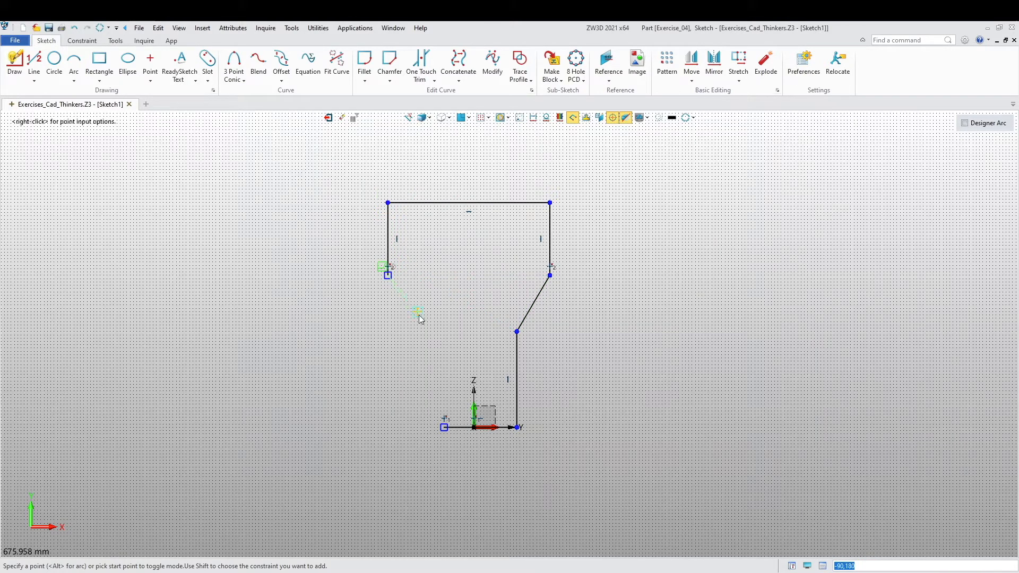
left_click(445, 331)
left_click(444, 428)
middle_click(339, 421)
middle_click(338, 421)
scroll(322, 406, "down", 1)
scroll(336, 399, "up", 1)
scroll(282, 394, "up", 1)
middle_click_drag(390, 381, 286, 398)
middle_click(287, 401)
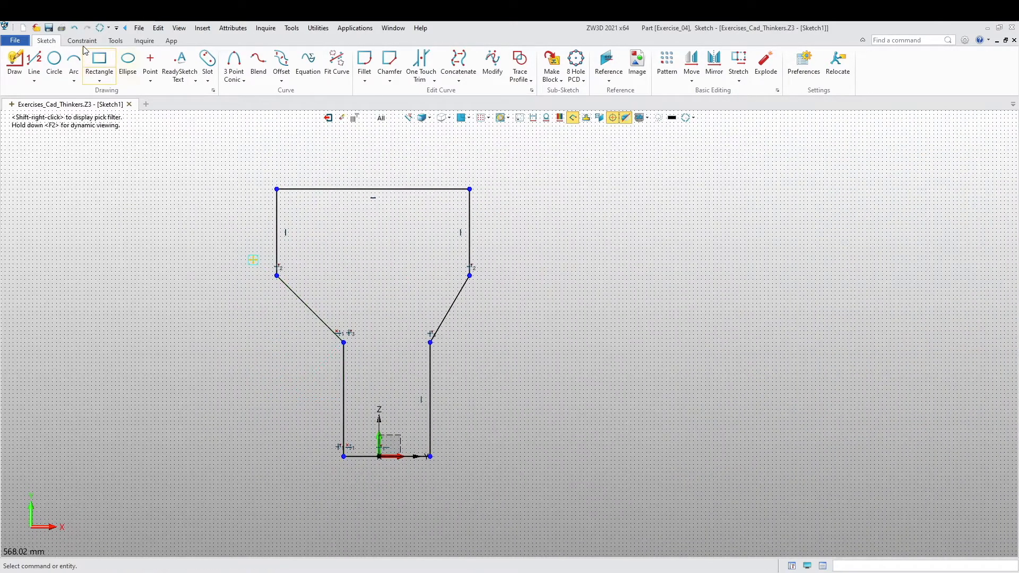
Dimension the outline's base line and set its width to 56 mm
left_click(82, 40)
left_click(284, 67)
left_click(380, 456)
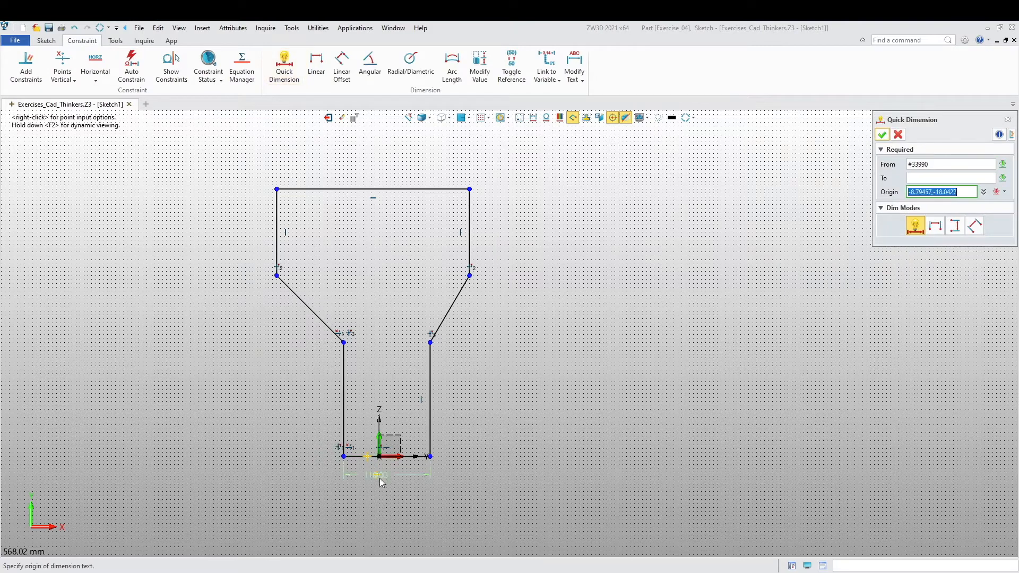
left_click(292, 492)
type("56")
key("Return")
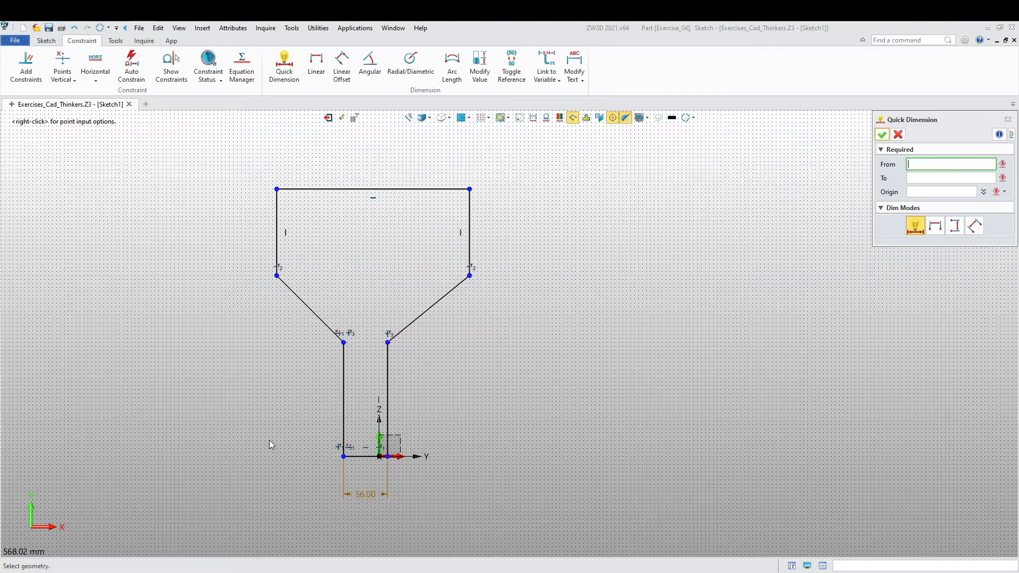
Add a horizontal linear dimension of 28 mm from the origin to the base line's right endpoint
scroll(413, 196, "up", 5)
scroll(297, 382, "down", 2)
middle_click_drag(300, 415, 398, 170)
scroll(410, 460, "up", 8)
middle_click_drag(467, 510, 389, 397)
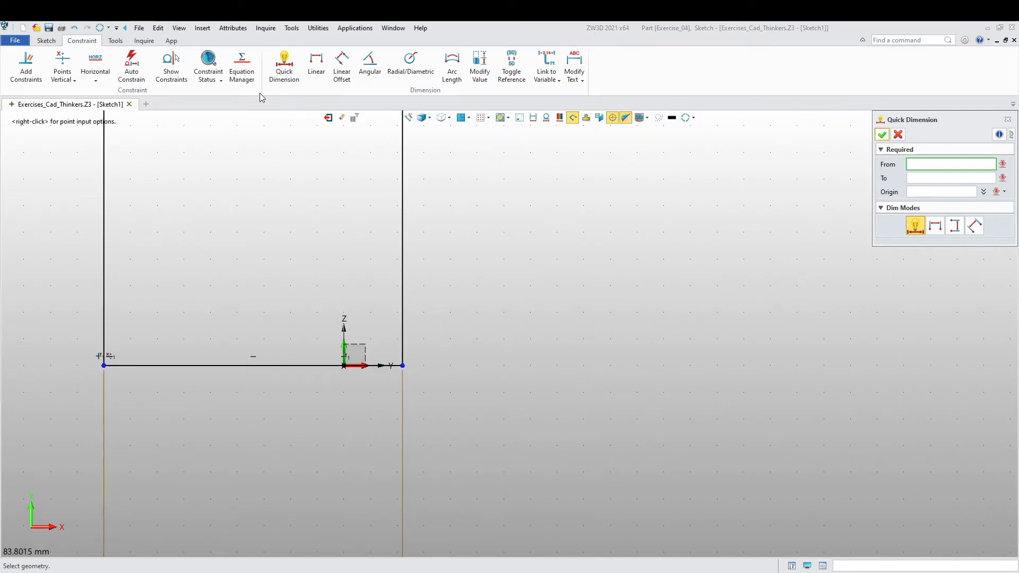
key("Escape")
left_click(317, 63)
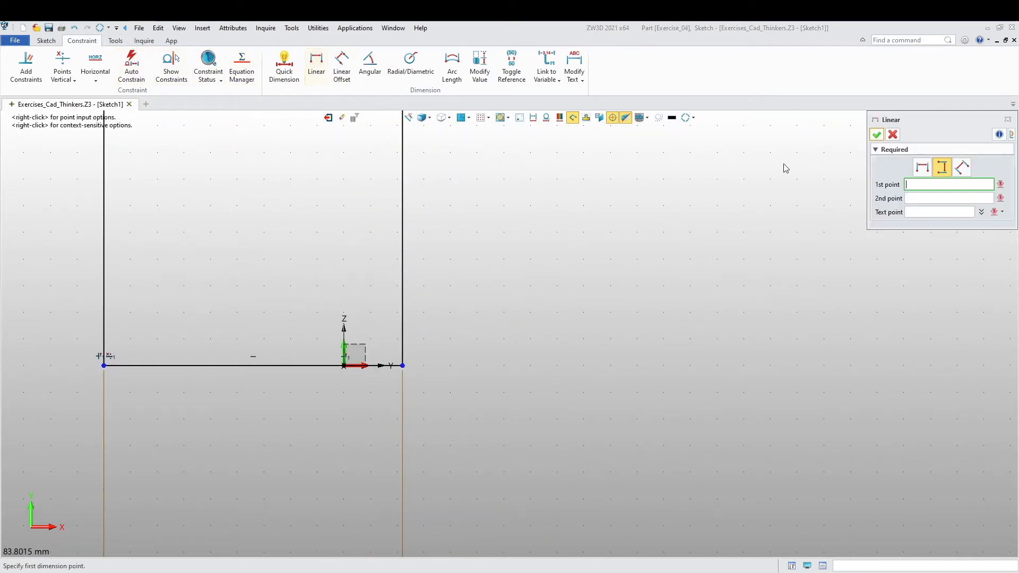
left_click(922, 167)
left_click(344, 365)
left_click(402, 365)
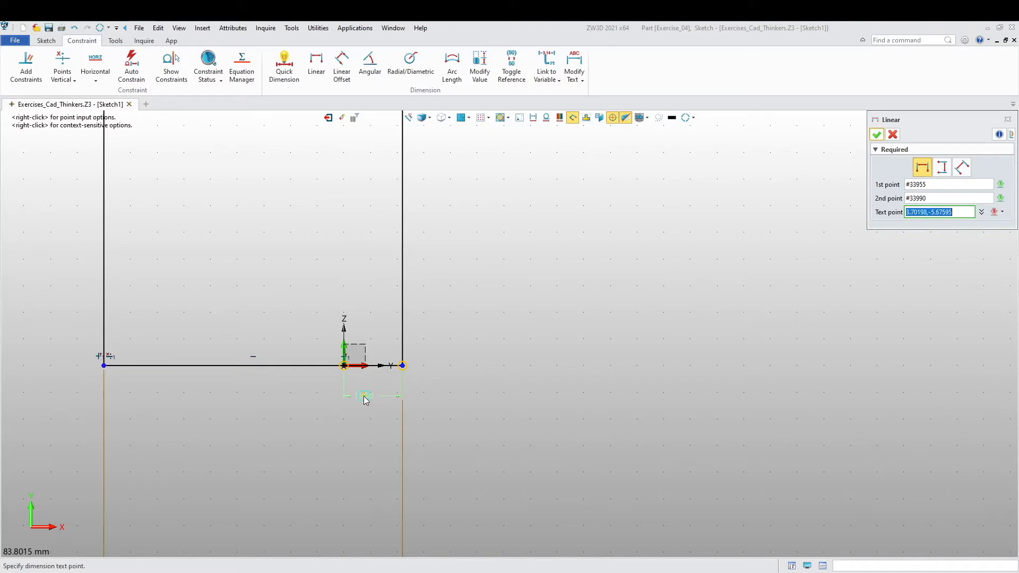
left_click(365, 399)
key("Return")
scroll(321, 352, "down", 5)
middle_click_drag(370, 313, 364, 440)
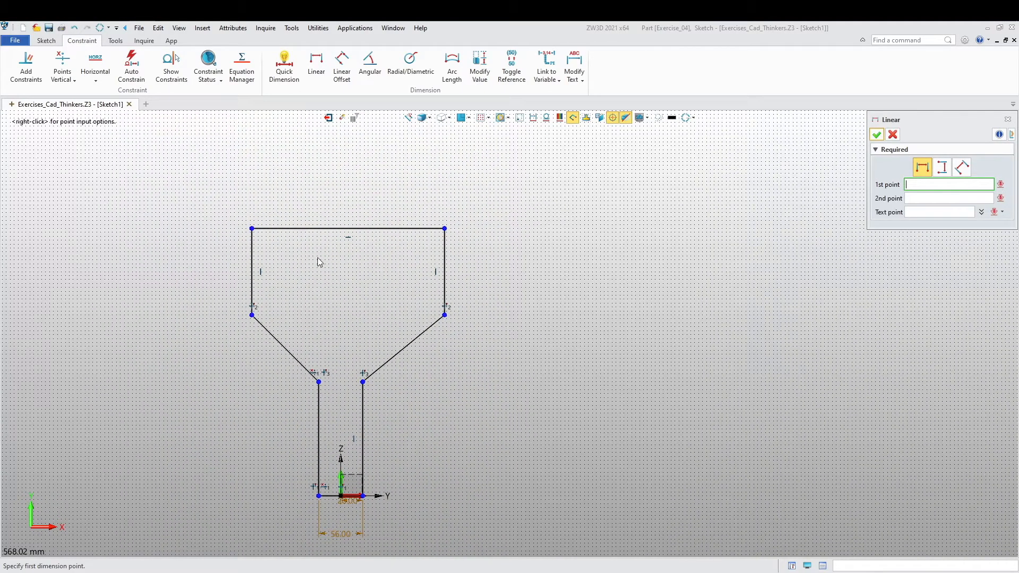
Apply an equal-length constraint to the two slanted sides of the outline
left_click(284, 66)
key("Escape")
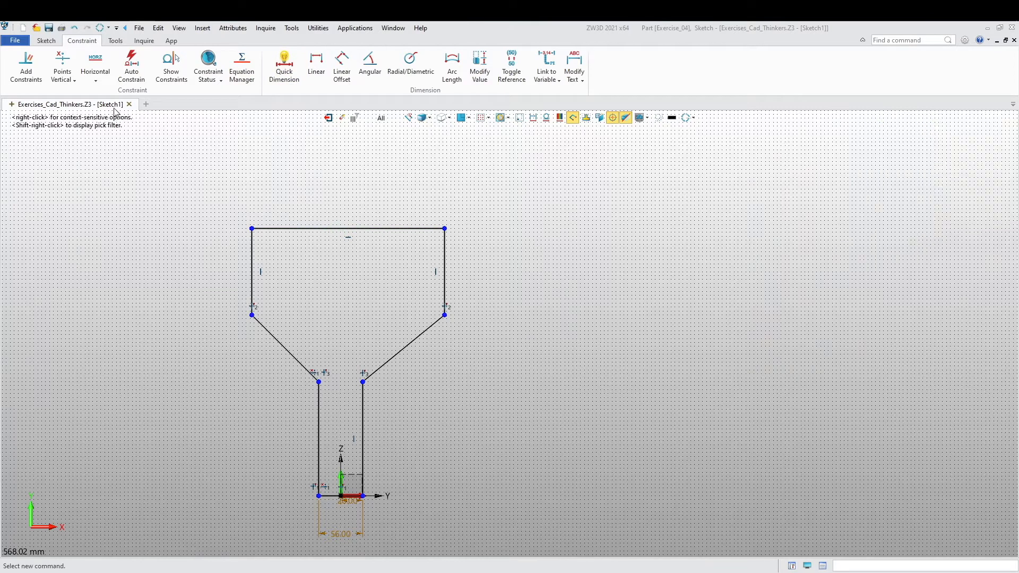
left_click(26, 67)
left_click(288, 353)
left_click(404, 348)
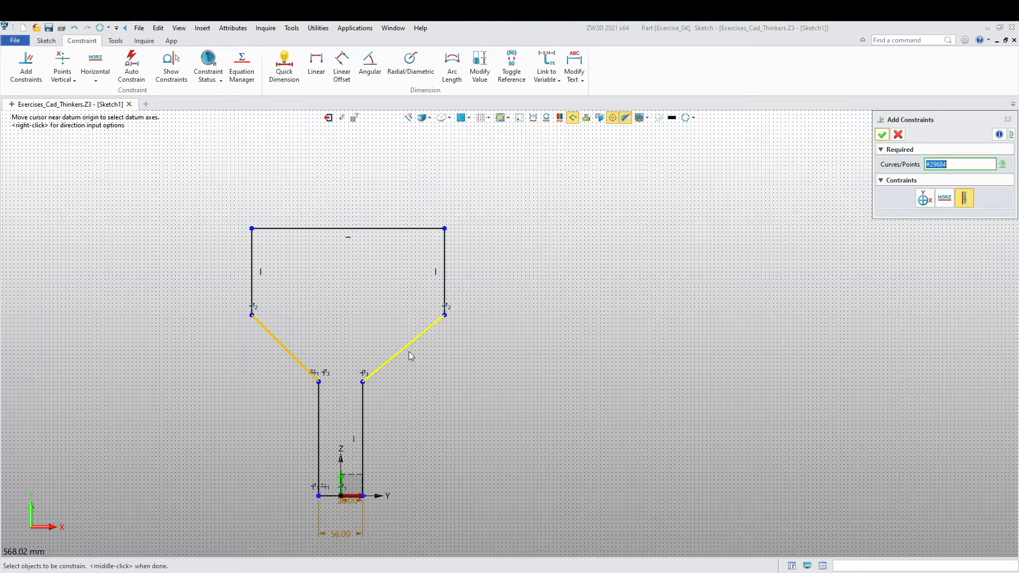
left_click(1003, 205)
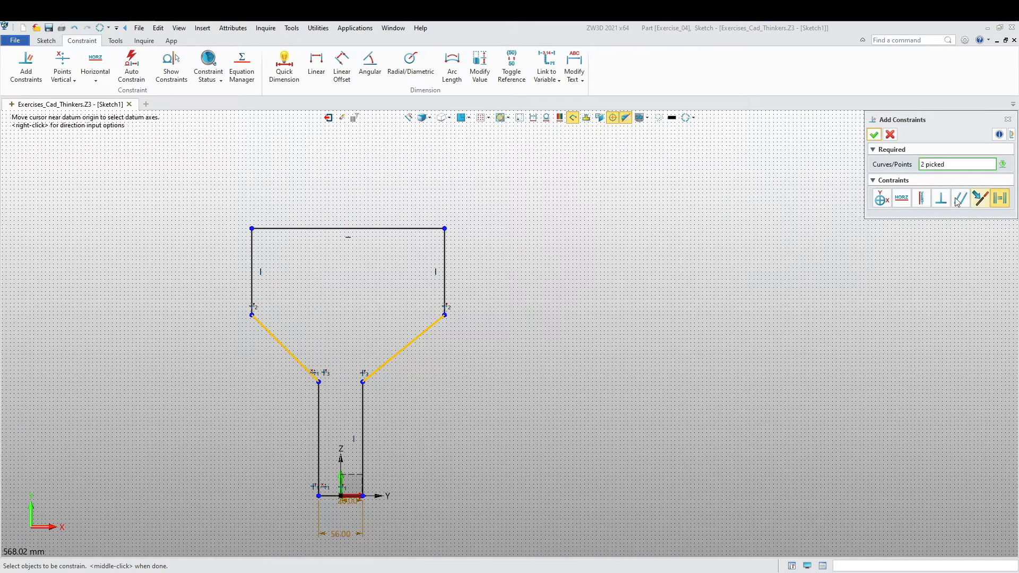
left_click(872, 137)
Dimension the outline's upper horizontal edge and set its width to 72 mm
middle_click_drag(451, 319, 562, 287)
left_click(284, 66)
left_click(440, 198)
left_click(443, 172)
type("7")
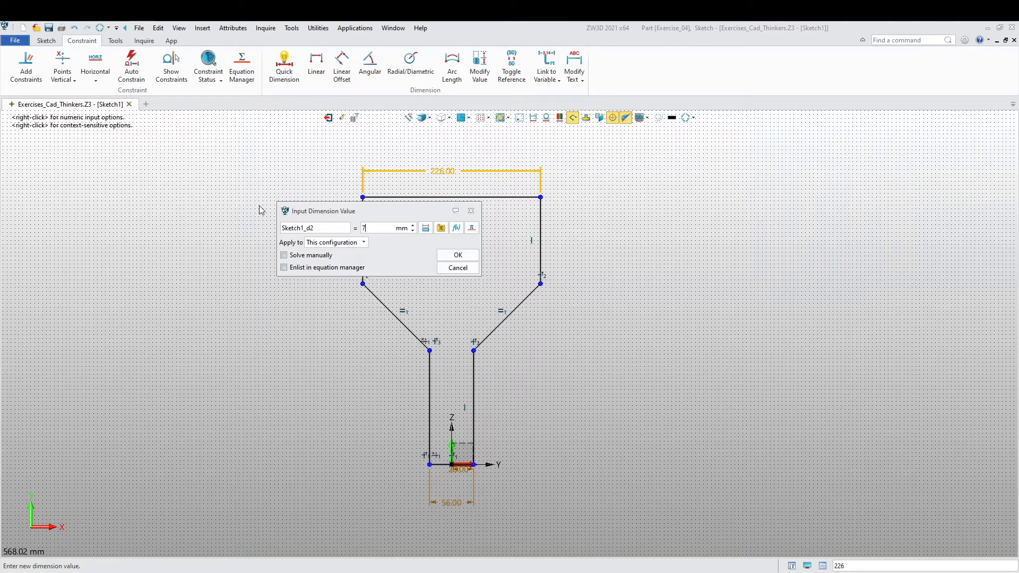
type("2")
key("Return")
Dimension the length of the outline's upper right vertical edge, accepting the value as drawn
middle_click_drag(322, 265, 286, 260)
left_click(293, 81)
left_click(444, 238)
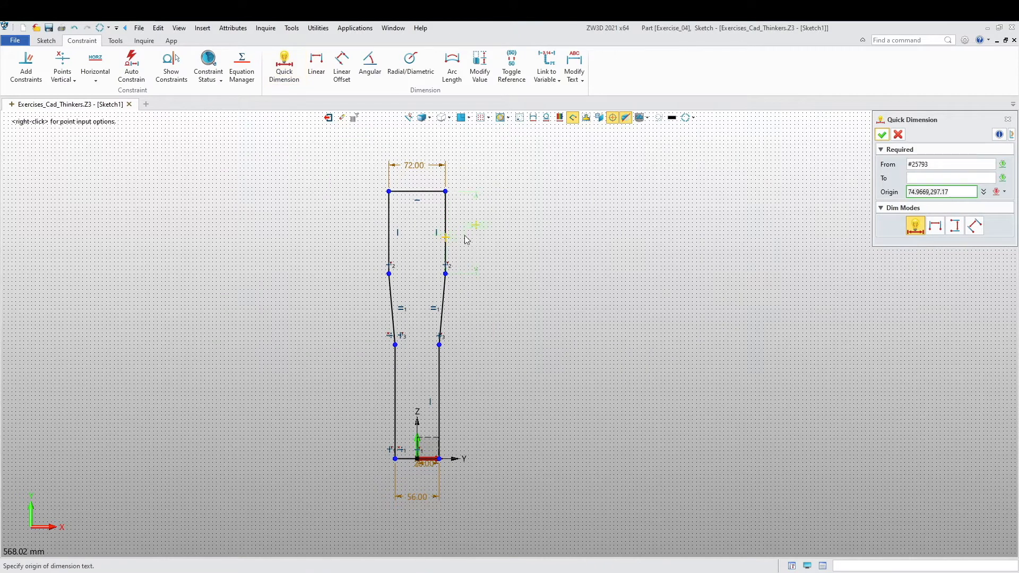
left_click(470, 231)
key("Return")
Add a vertical linear dimension of 69 mm from the upper right corner to the lower end of the right slanted side
left_click(316, 65)
left_click(446, 192)
left_click(440, 347)
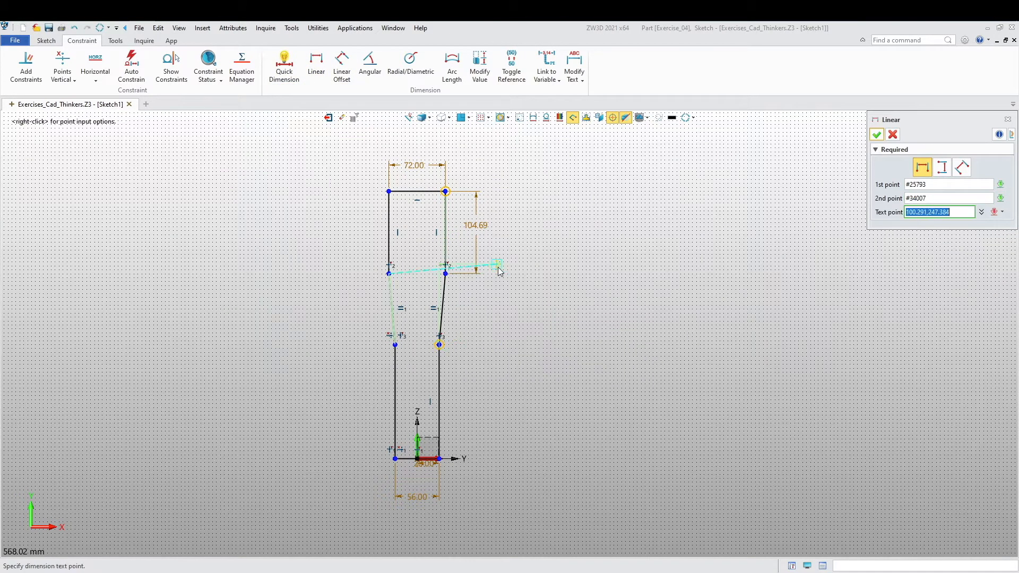
left_click(533, 287)
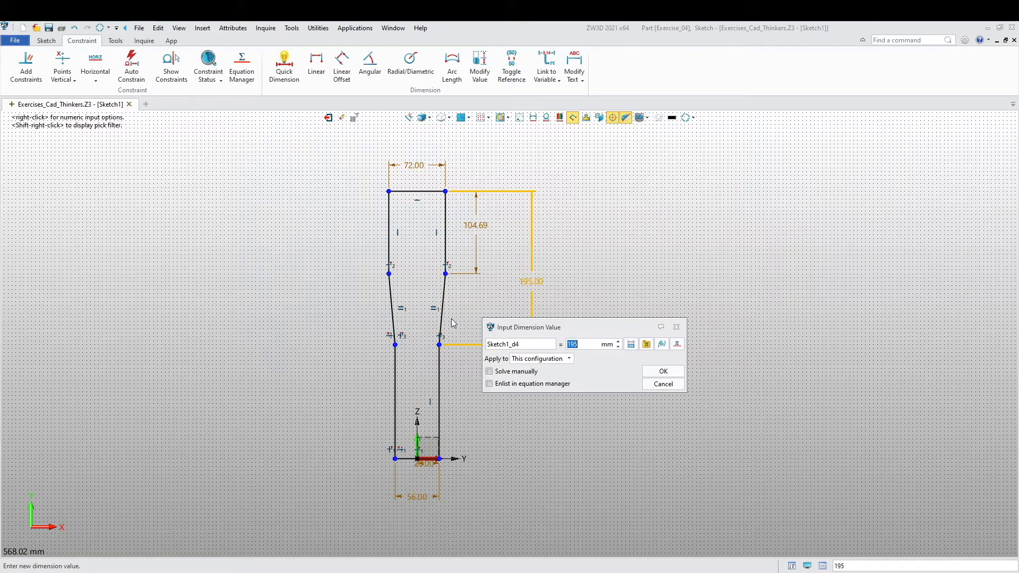
type("69")
key("Return")
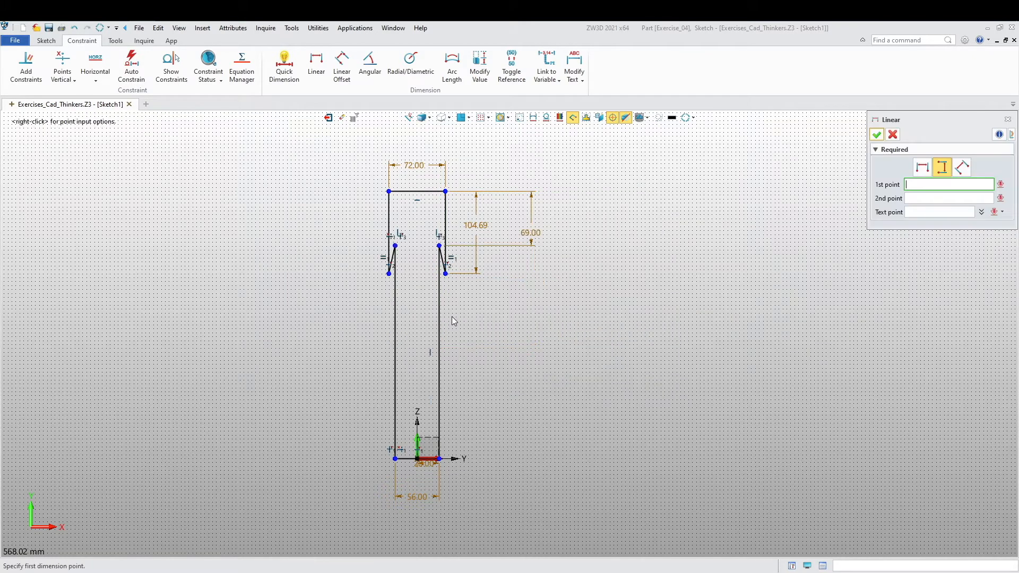
Set the length of the upper right vertical edge to 39 mm
double_click(476, 214)
type("39")
key("Return")
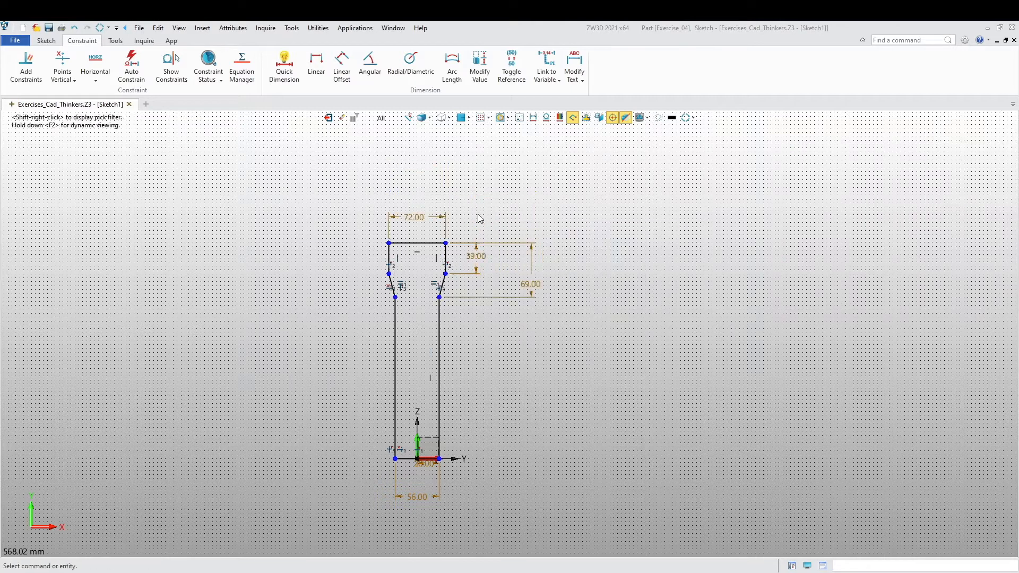
Dimension the outline's overall height between the upper edge and the base line as 124 mm
left_click(284, 65)
left_click(432, 244)
left_click(427, 459)
left_click(558, 293)
type("124")
key("Return")
scroll(419, 458, "up", 3)
scroll(542, 400, "down", 1)
middle_click_drag(547, 397, 535, 377)
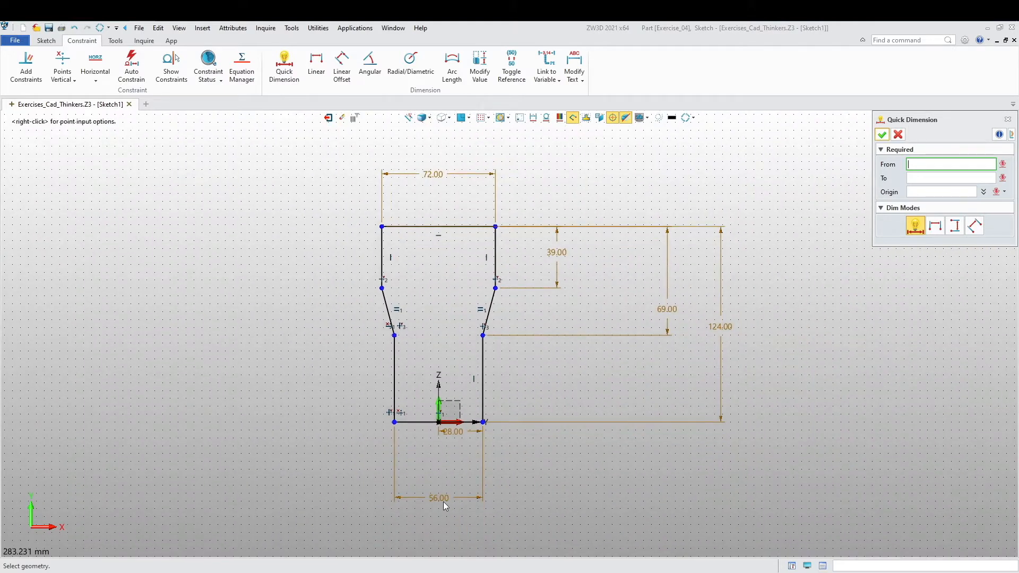
Move the text of the 56 mm base width dimension closer to the base line
key("Escape")
right_click(458, 504)
left_click(481, 490)
left_click(439, 453)
scroll(455, 299, "up", 1)
middle_click_drag(475, 294, 460, 343)
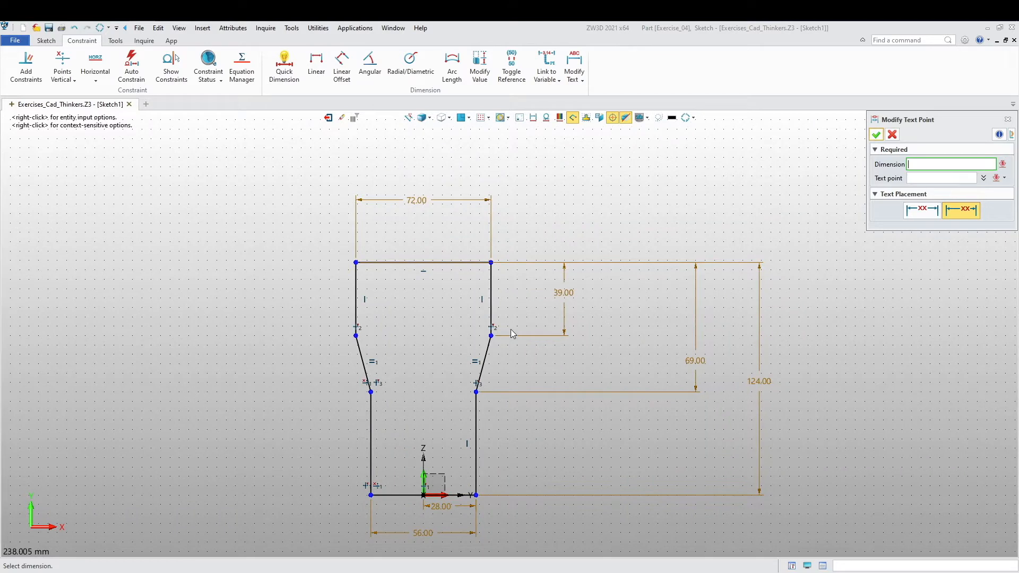
Move the texts of the 39, 69 and 124 mm vertical dimensions closer to the outline's right side
key("Escape")
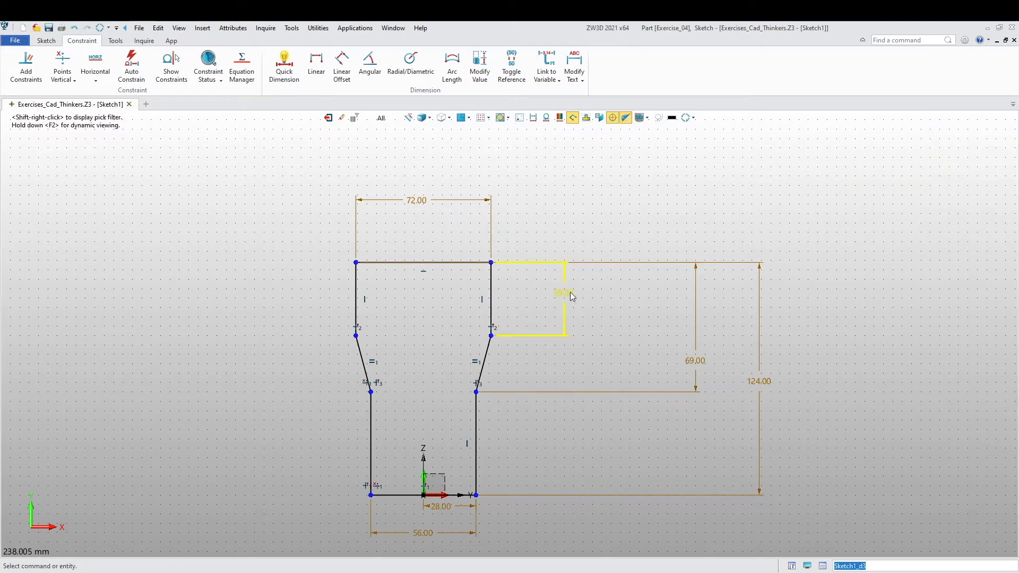
right_click(572, 295)
left_click(592, 284)
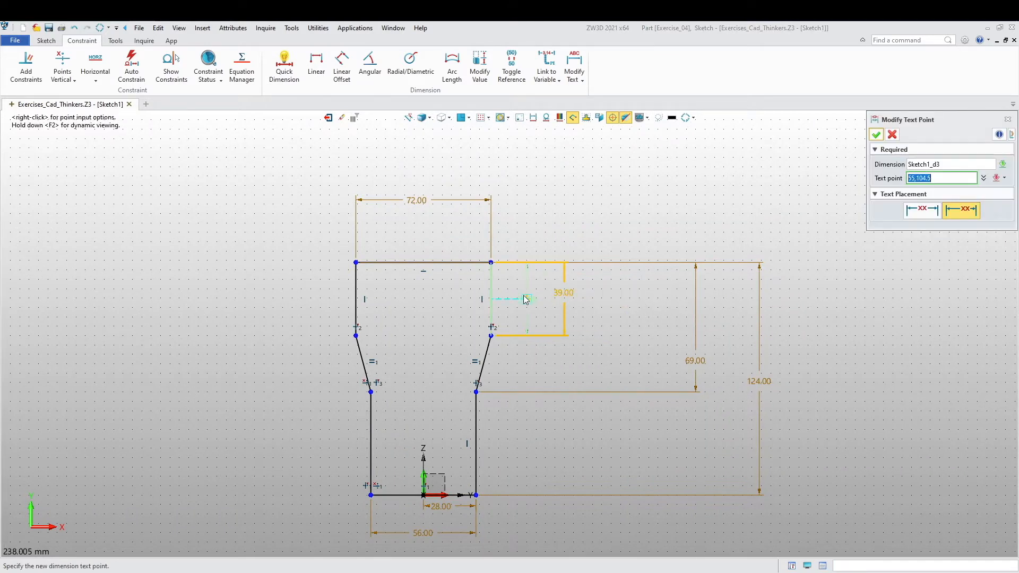
left_click(499, 342)
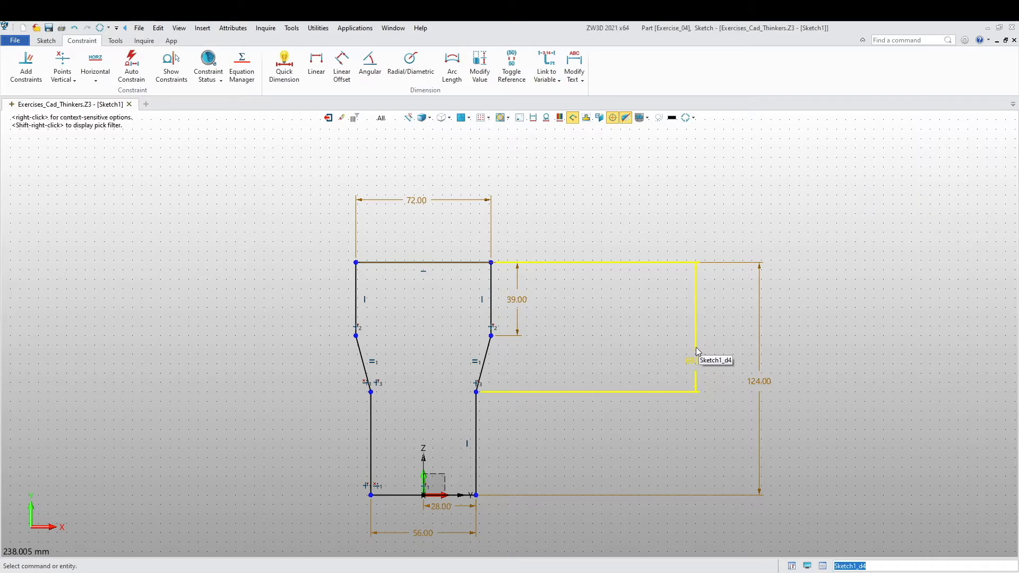
right_click(697, 348)
left_click(718, 338)
left_click(558, 330)
right_click(771, 384)
left_click(792, 376)
left_click(586, 363)
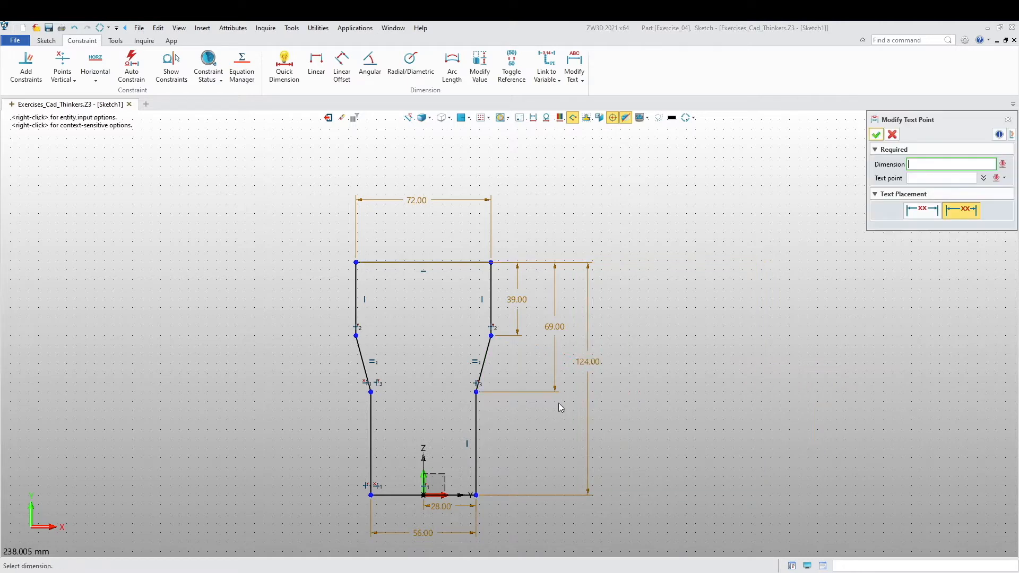
Apply an equal-length constraint to the two upper vertical sides of the outline
scroll(559, 428, "down", 1)
mouse_move(560, 408)
middle_mouse_down()
mouse_move(586, 351)
mouse_move(550, 435)
middle_mouse_up()
scroll(550, 394, "up", 1)
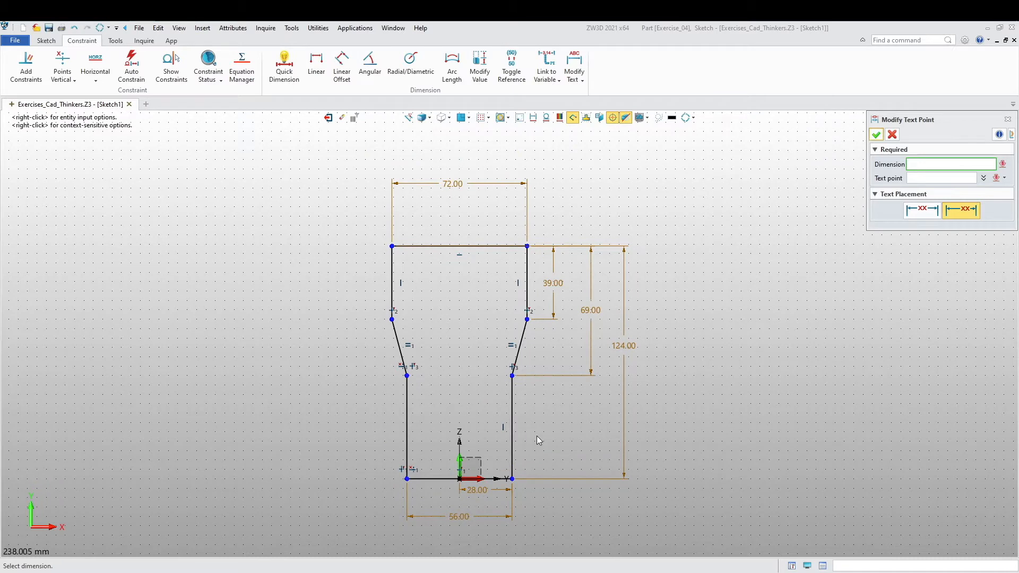
left_click(25, 64)
left_click(393, 294)
left_click(528, 273)
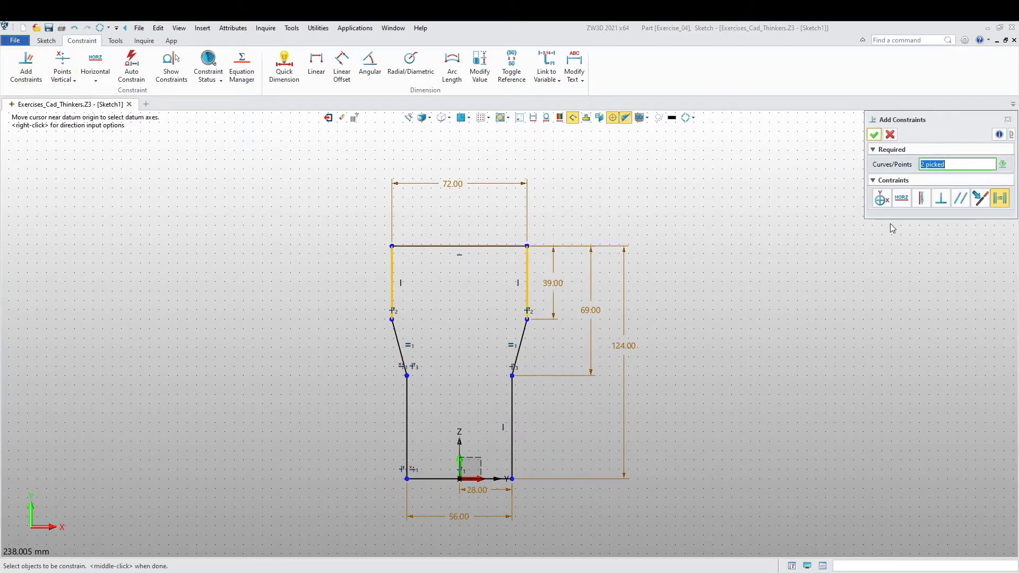
left_click(875, 134)
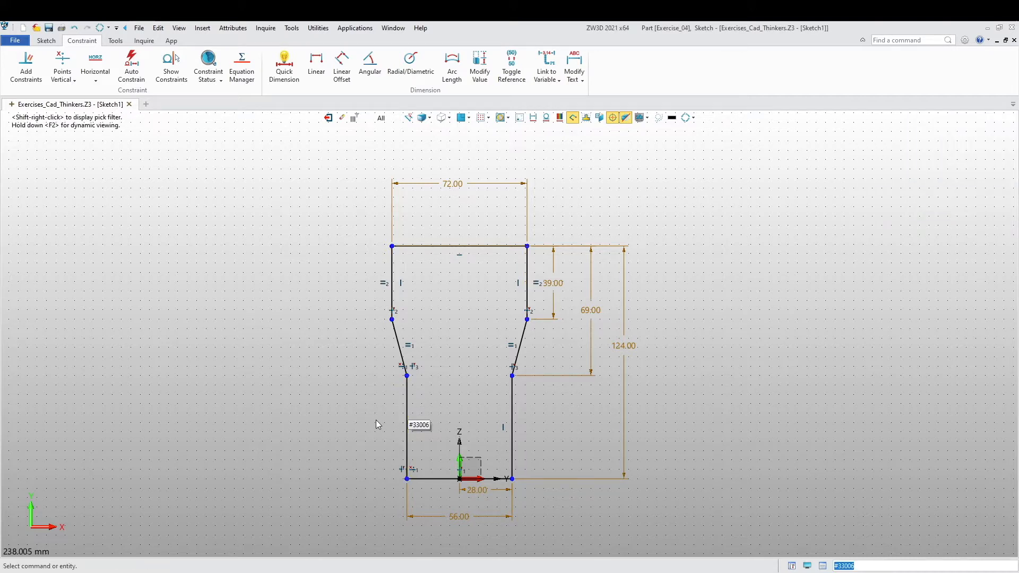
Apply an equal-length constraint to the two lower vertical sides of the outline
left_click(407, 414)
left_click(513, 425)
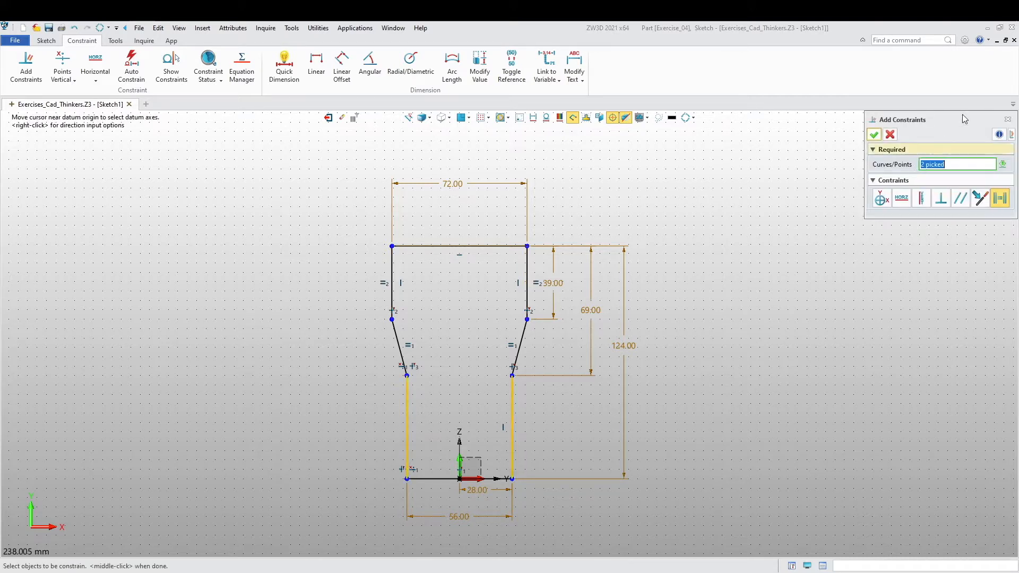
left_click(875, 134)
Check the constraint status of the outline sketch and leave the constraint command
scroll(615, 341, "down", 3)
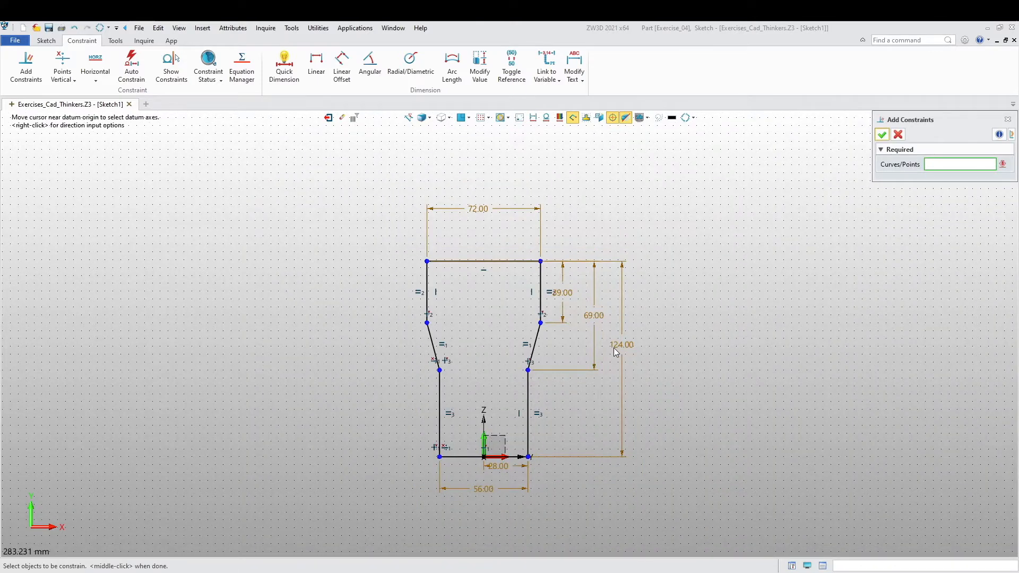
middle_click_drag(595, 375, 595, 371)
mouse_move(586, 406)
middle_mouse_down()
mouse_move(584, 384)
mouse_move(552, 395)
middle_mouse_up()
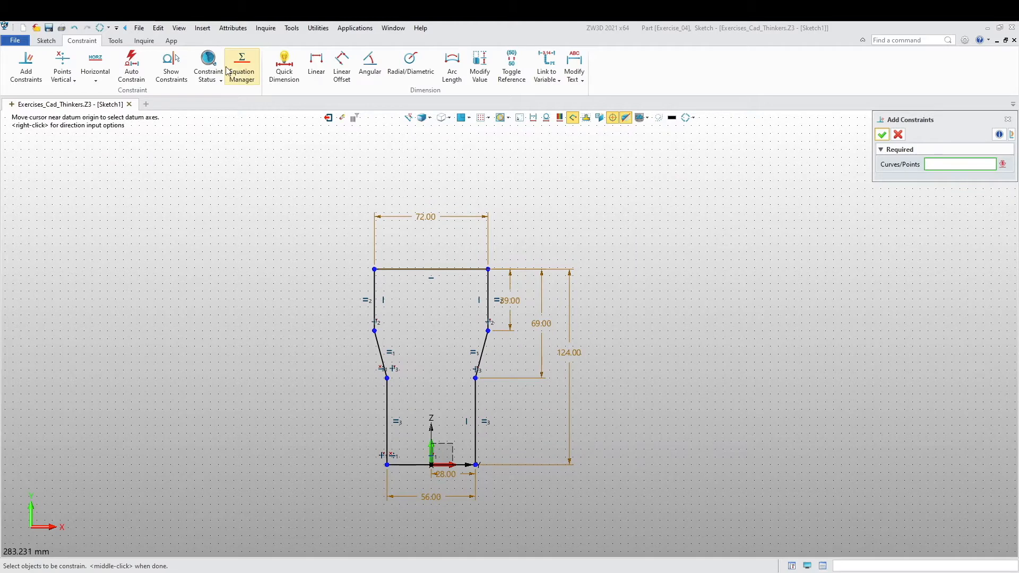
left_click(209, 62)
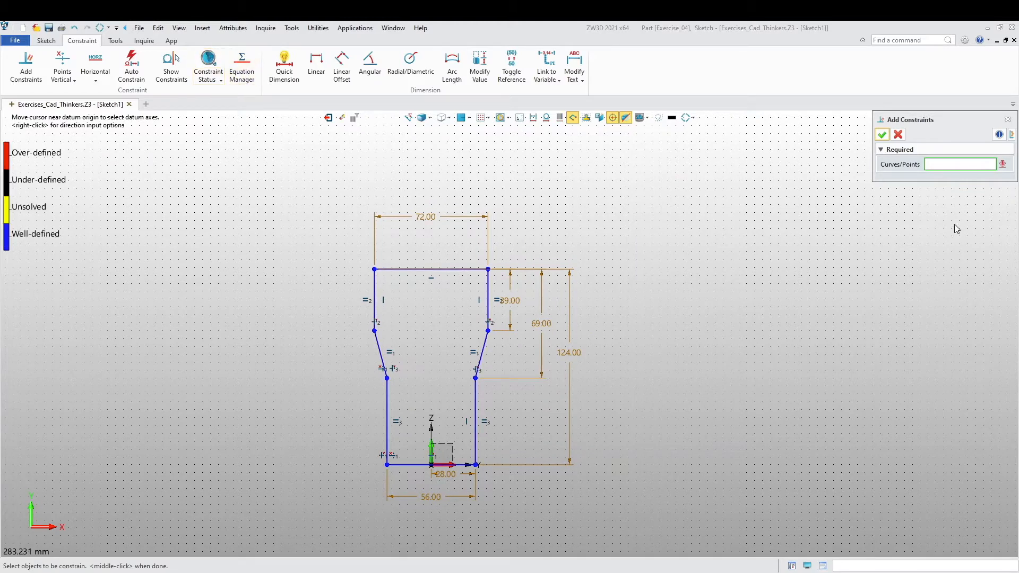
middle_click(818, 256)
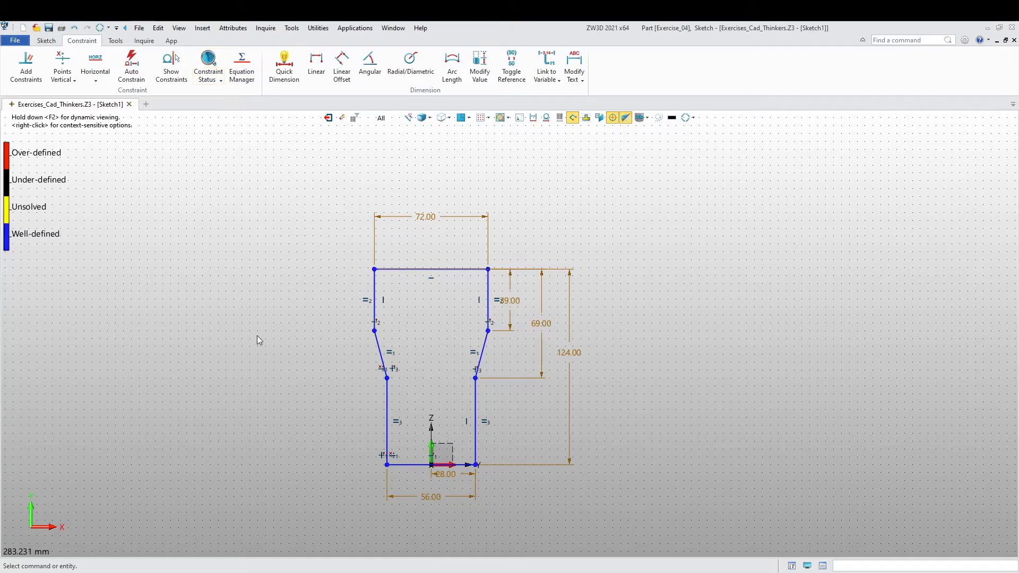
middle_click_drag(257, 340, 272, 336)
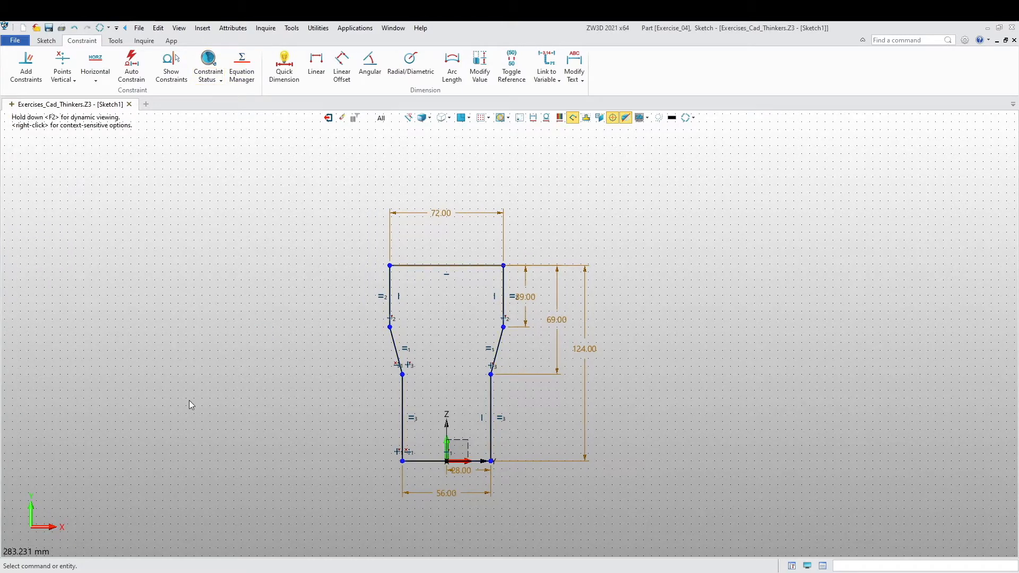
Offset all eight outline curves inward by 12 mm to form the inner profile
scroll(313, 362, "up", 2)
mouse_move(398, 366)
middle_mouse_down()
mouse_move(372, 327)
mouse_move(386, 357)
mouse_move(393, 351)
middle_mouse_up()
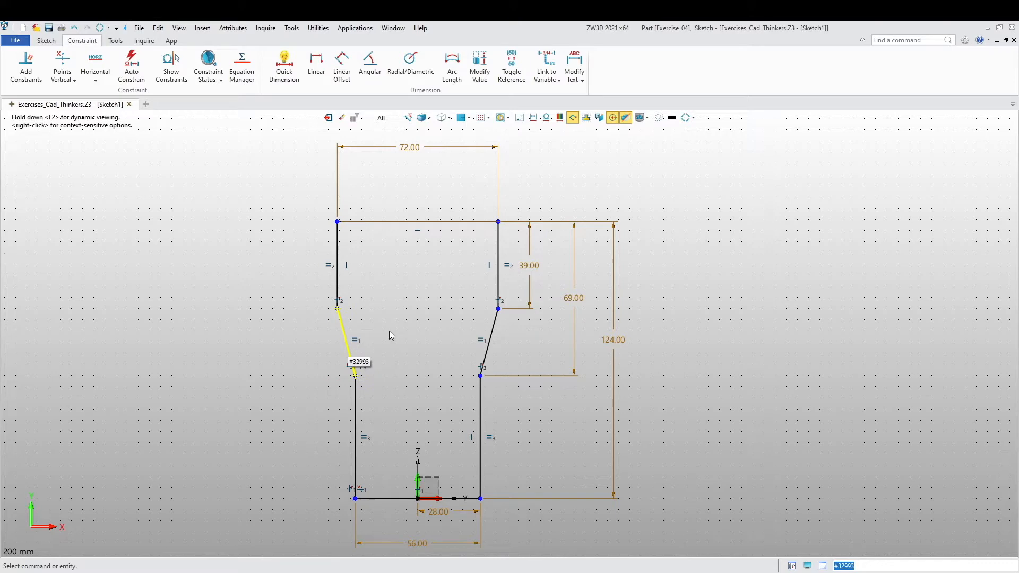
left_click(47, 40)
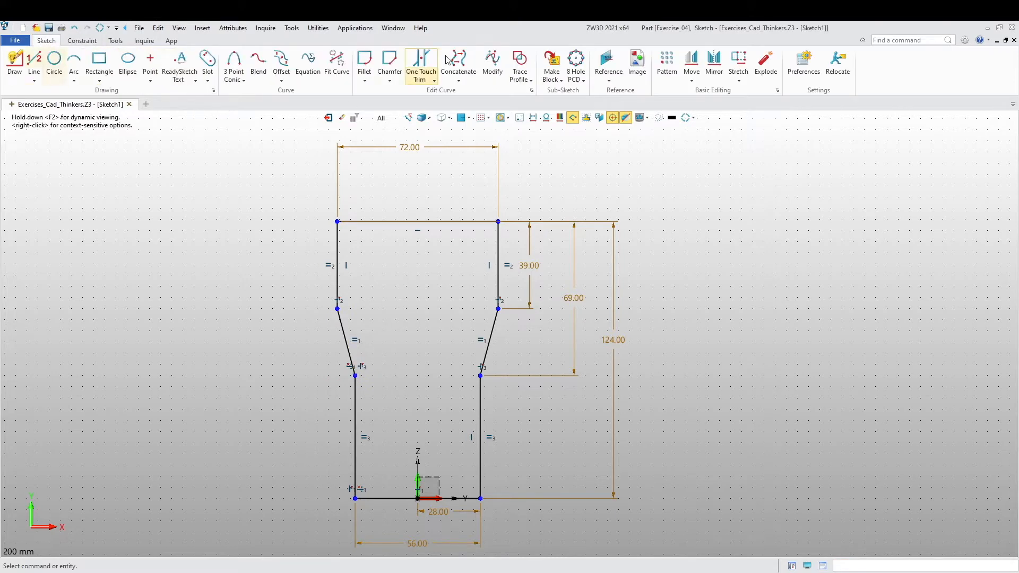
left_click(282, 61)
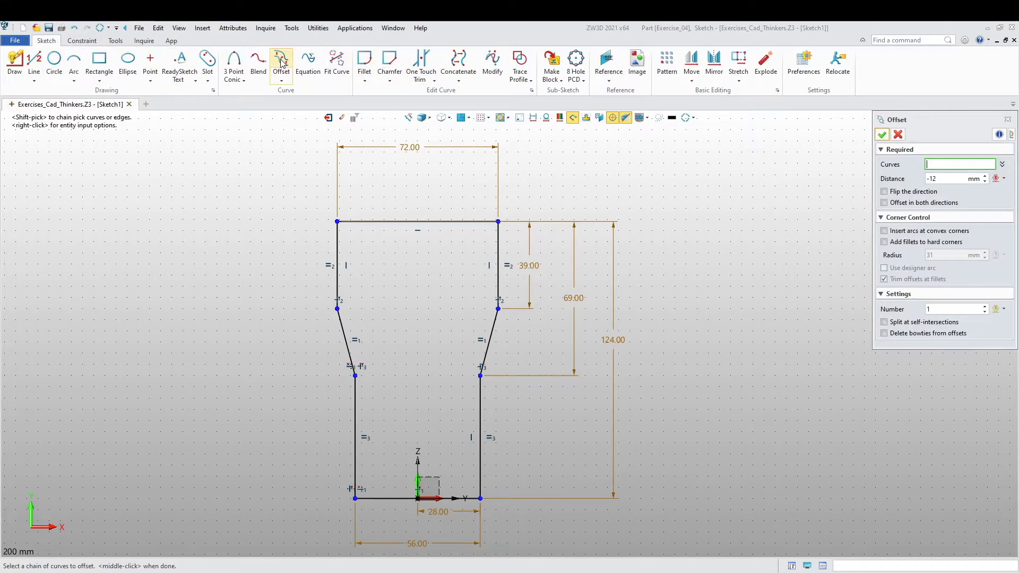
left_click(284, 78)
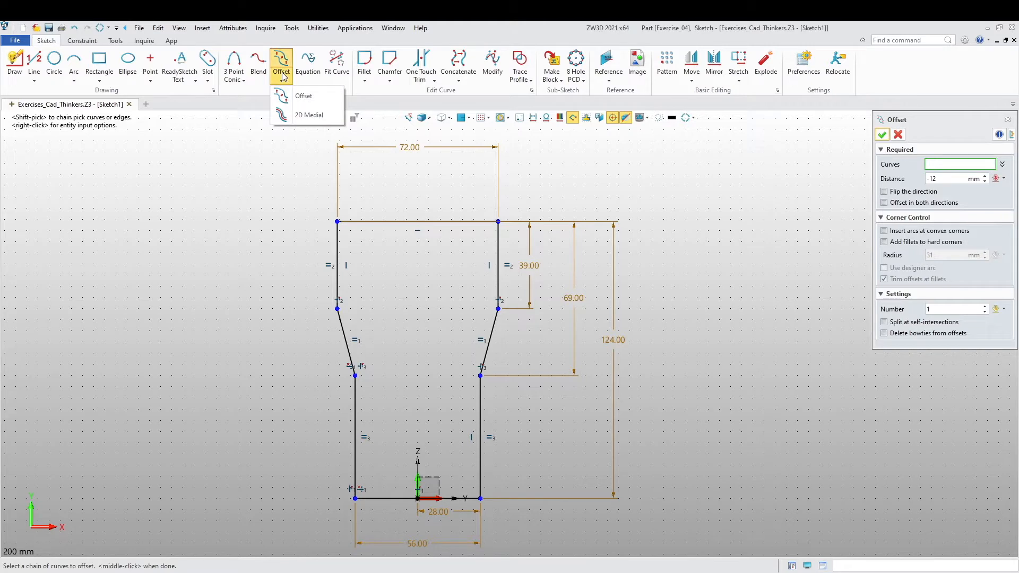
left_click(284, 77)
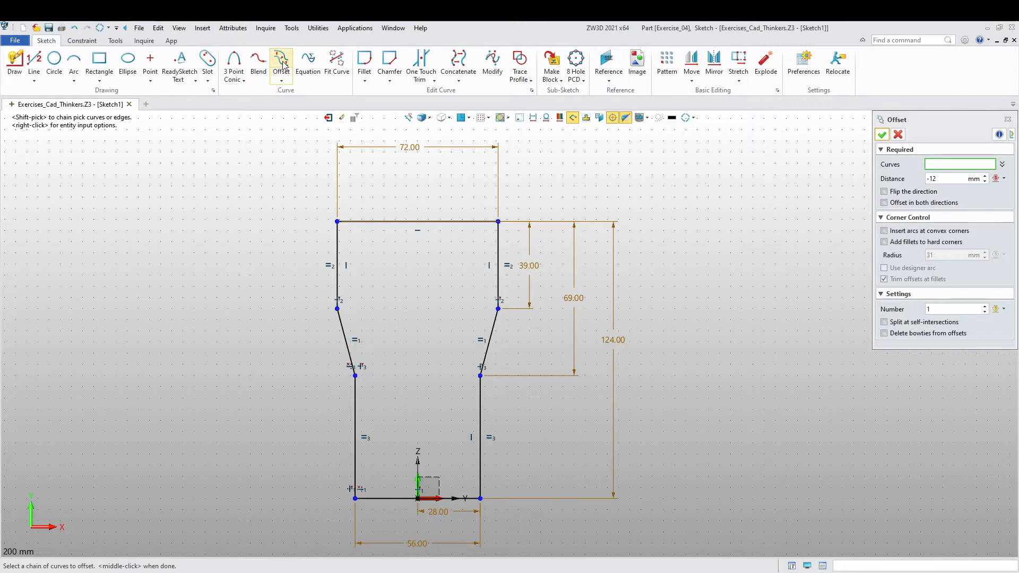
left_click(338, 239)
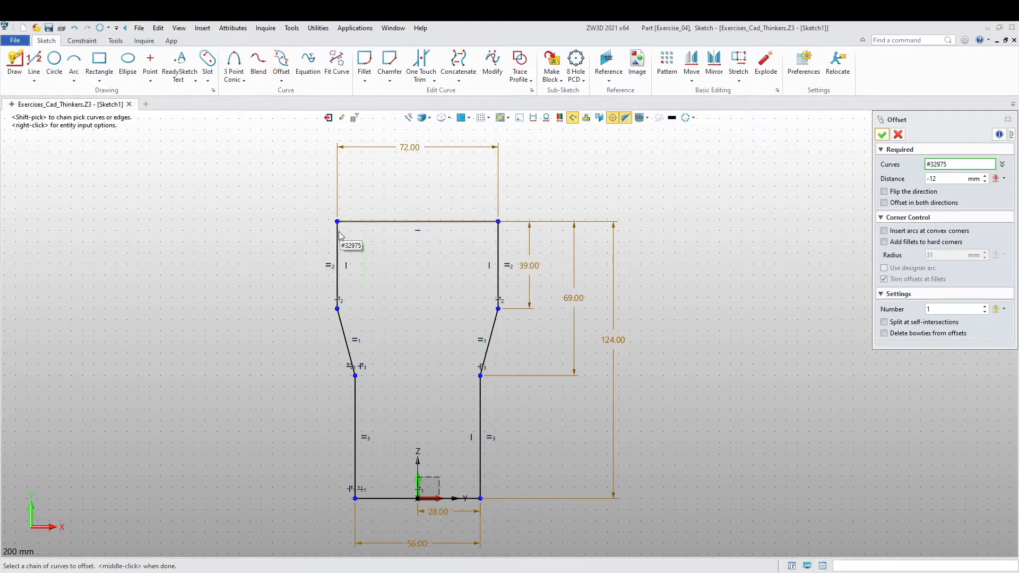
left_click(359, 222)
left_click(498, 278)
left_click(488, 346)
left_click(353, 351)
left_click(355, 425)
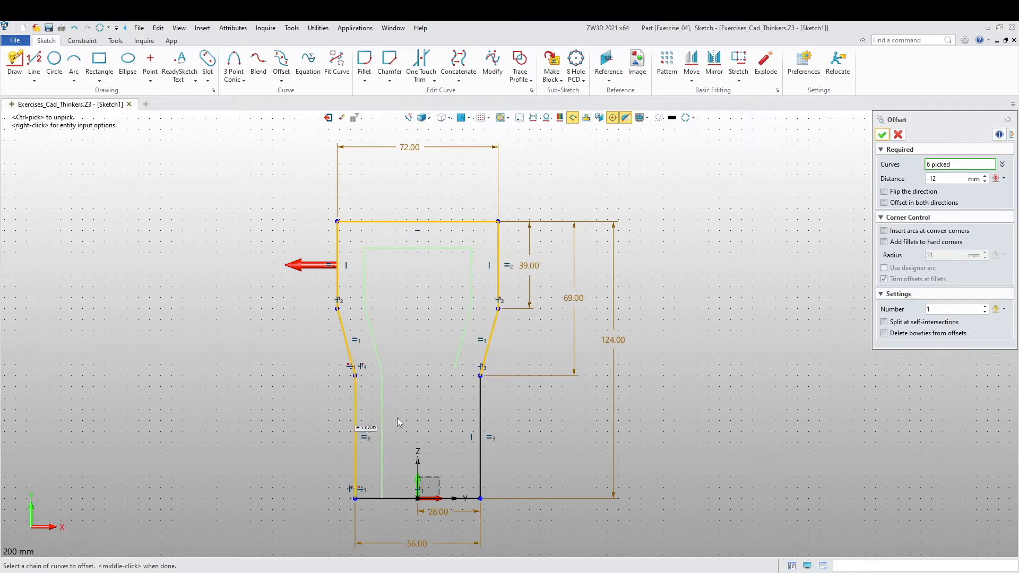
left_click(482, 402)
left_click(390, 497)
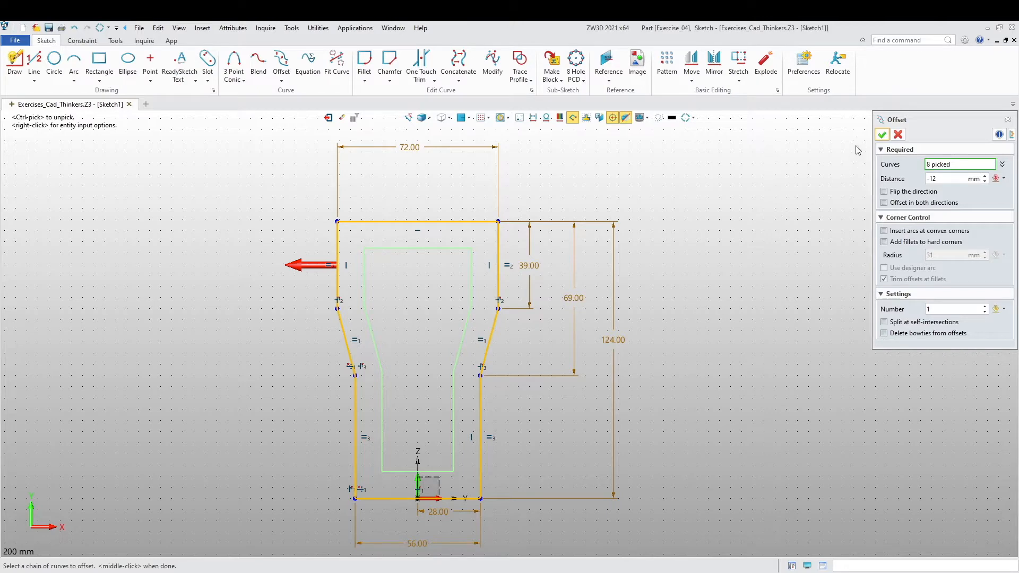
left_click(882, 134)
Check the constraint status of the sketch including the inner profile
middle_click_drag(659, 380, 657, 354)
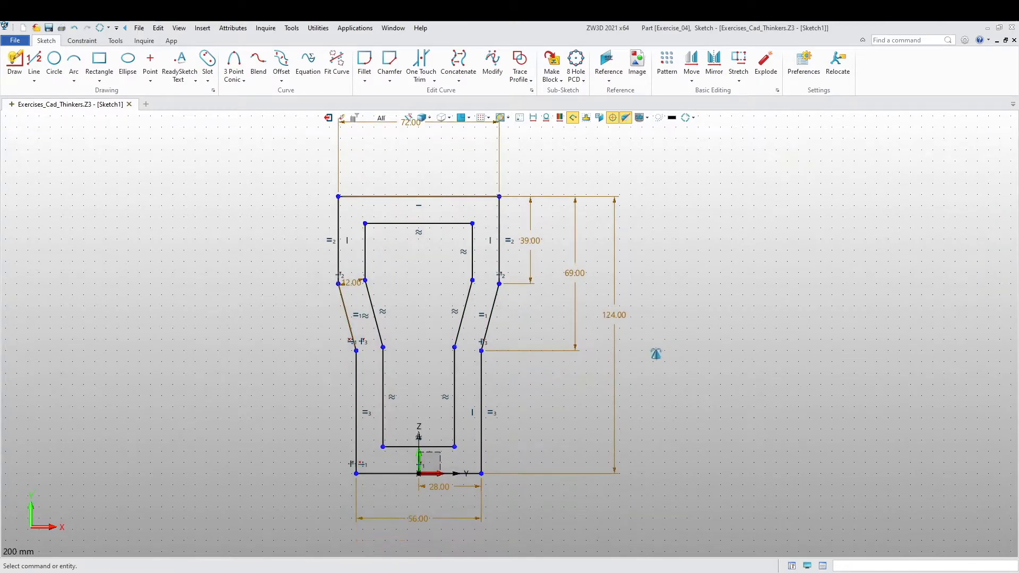
scroll(675, 378, "down", 2)
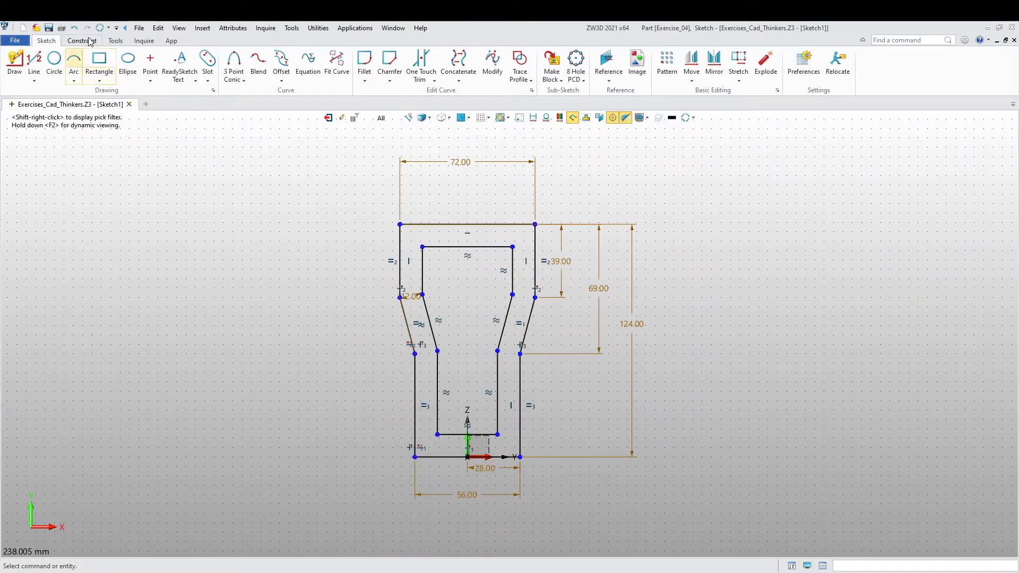
left_click(81, 41)
left_click(208, 65)
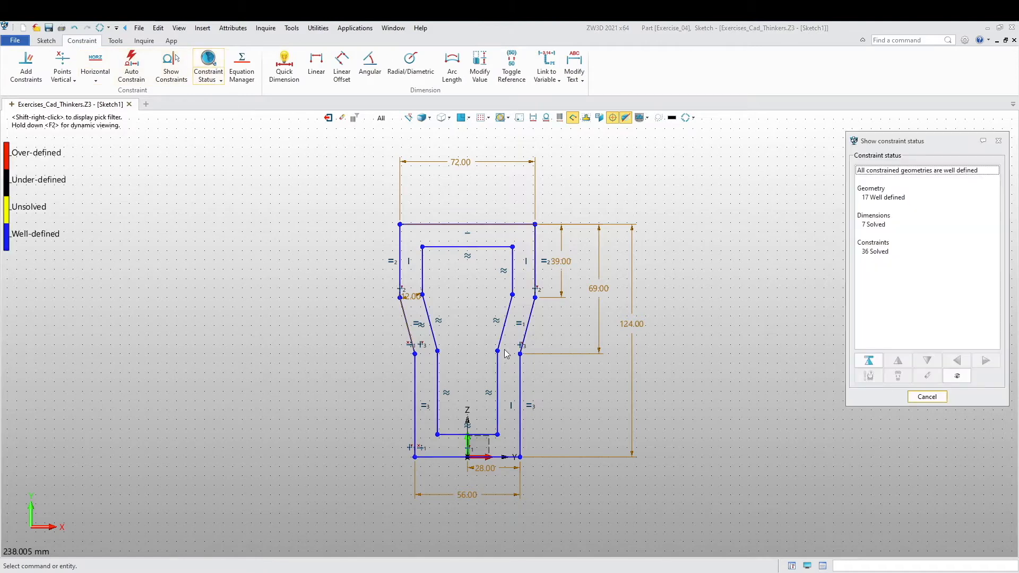
left_click(924, 397)
scroll(719, 389, "up", 2)
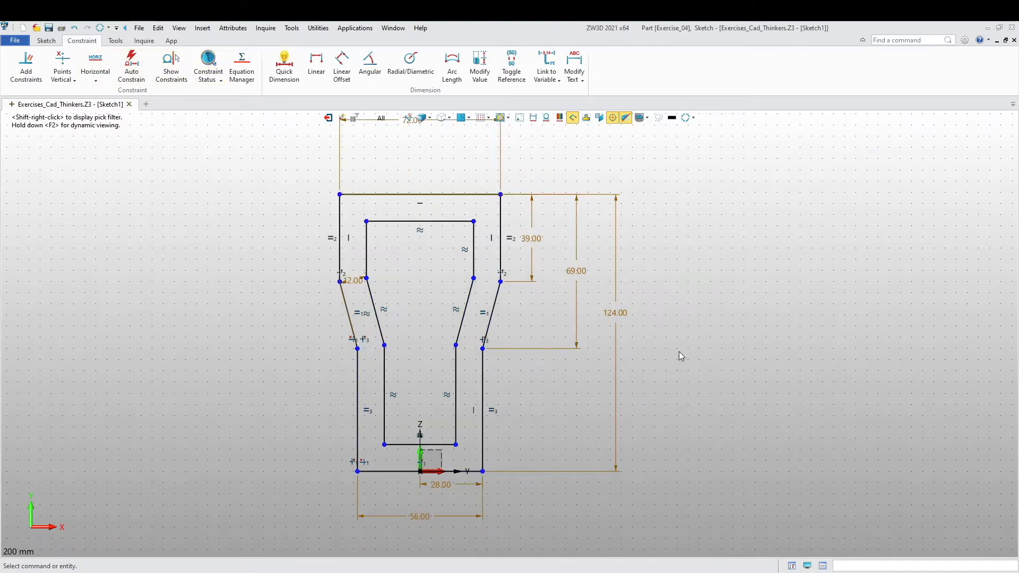
Move the text of the 72 mm width dimension closer to the outline's upper edge
scroll(673, 383, "down", 2)
left_click(510, 169)
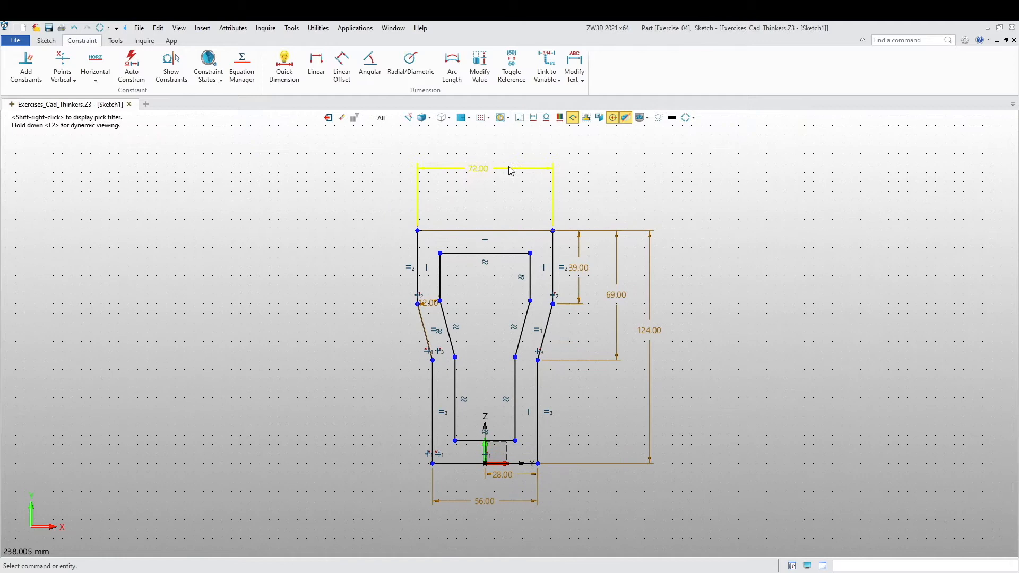
right_click(509, 171)
left_click(531, 176)
left_click(486, 202)
scroll(326, 304, "down", 2)
scroll(352, 310, "up", 4)
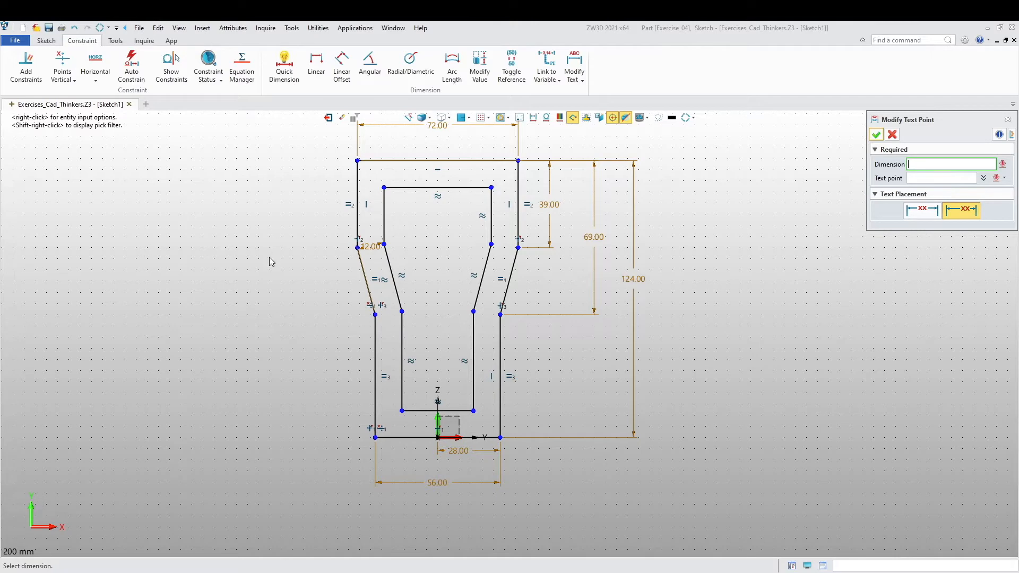
Examine the bracket's views and Section A-A in the Exercise_4 - Copy.pdf drawing, and return to the ZW3D sketch
mouse_move(319, 261)
middle_mouse_down()
mouse_move(315, 312)
mouse_move(275, 260)
middle_mouse_up()
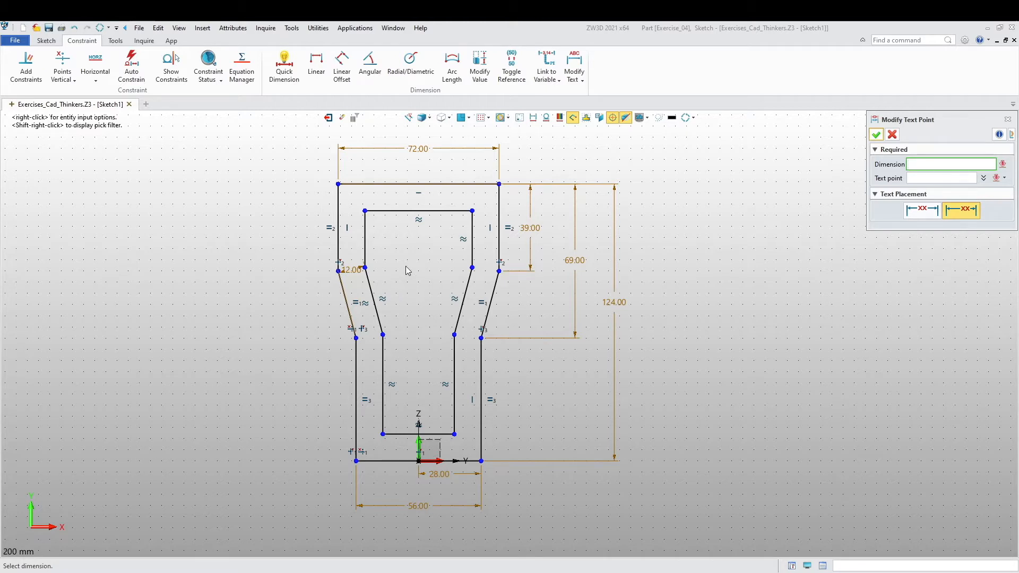
left_click(340, 279)
middle_click_drag(227, 302, 230, 305)
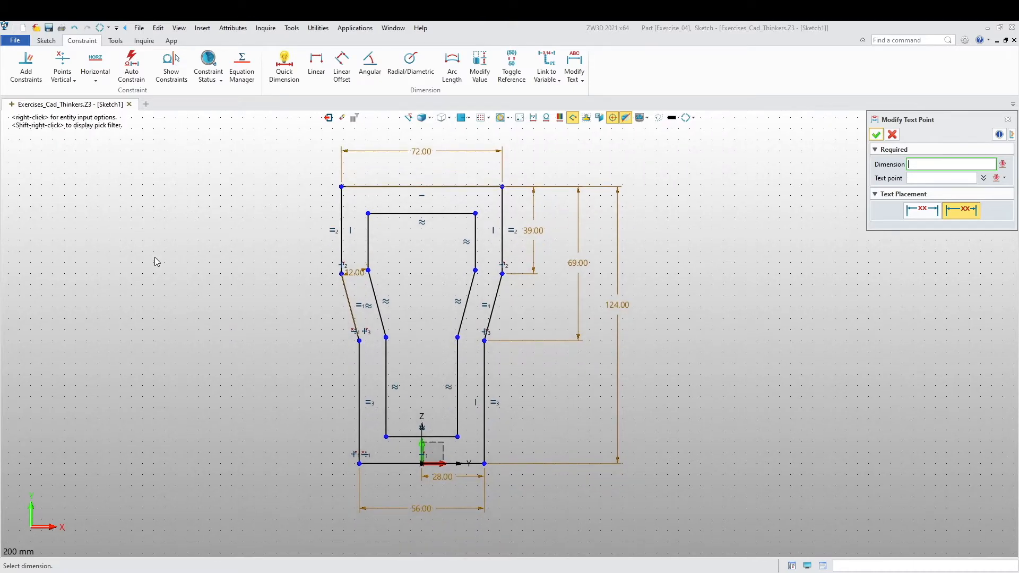
middle_click_drag(156, 262, 185, 269)
mouse_move(195, 33)
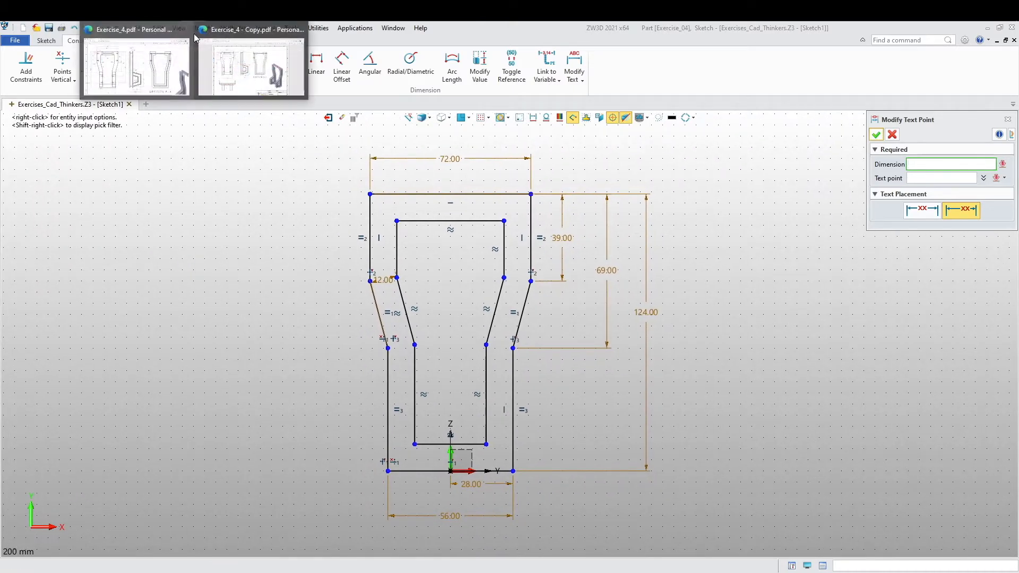
left_click(254, 77)
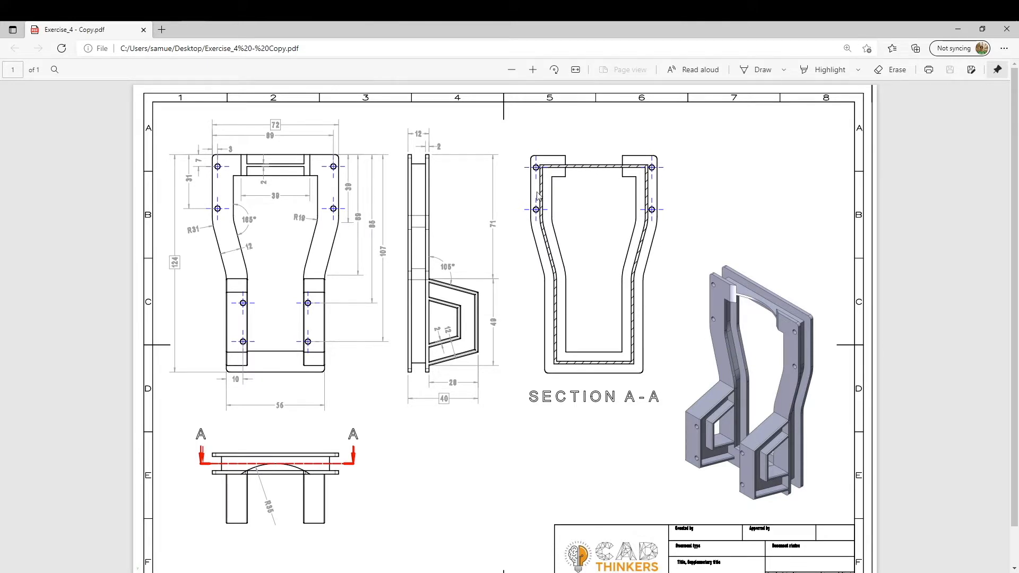
key("alt+Tab")
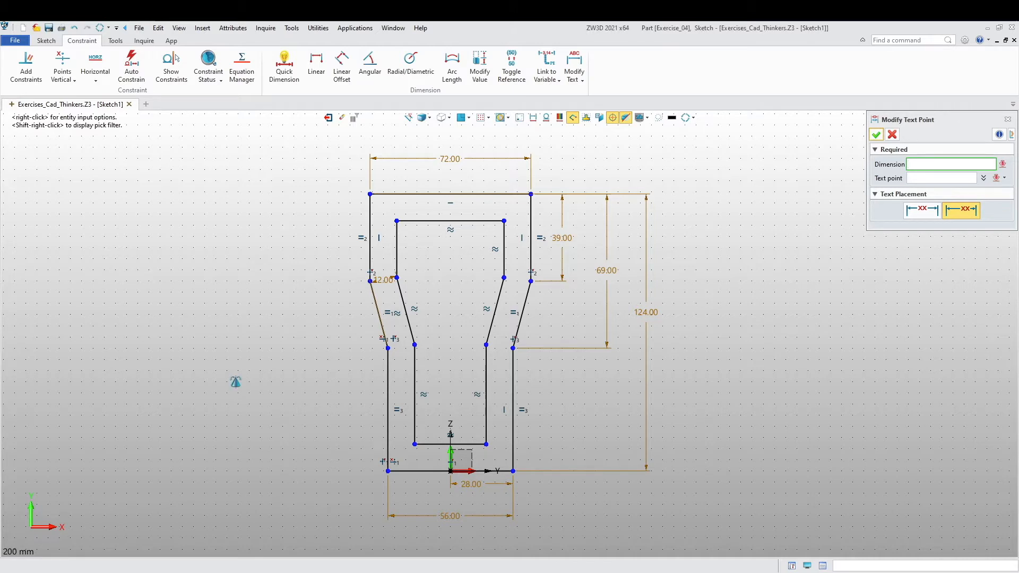
Offset all eight outer outline curves inward by 6 mm to create a profile midway to the inner one
middle_click_drag(231, 379, 237, 382)
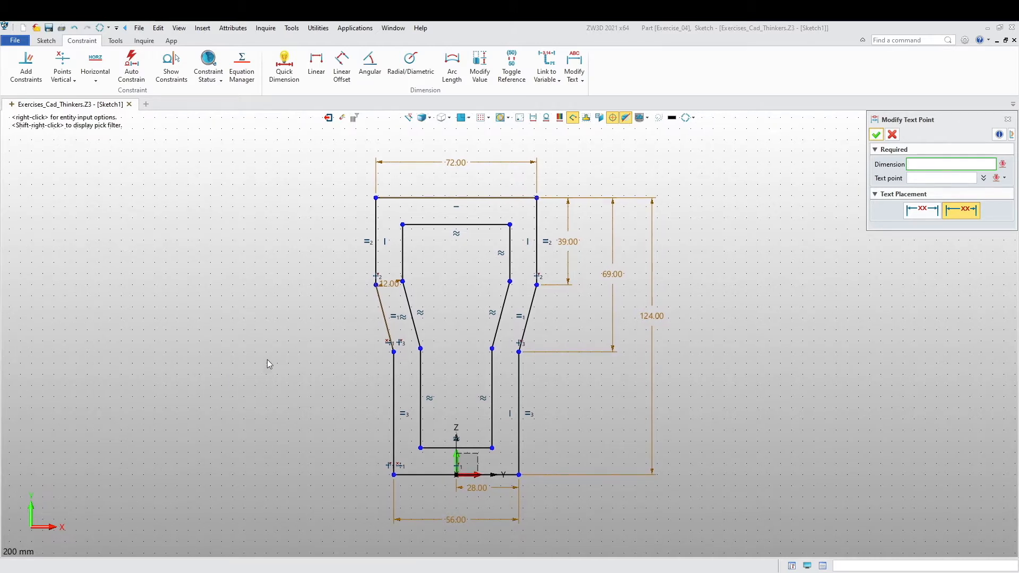
left_click(47, 41)
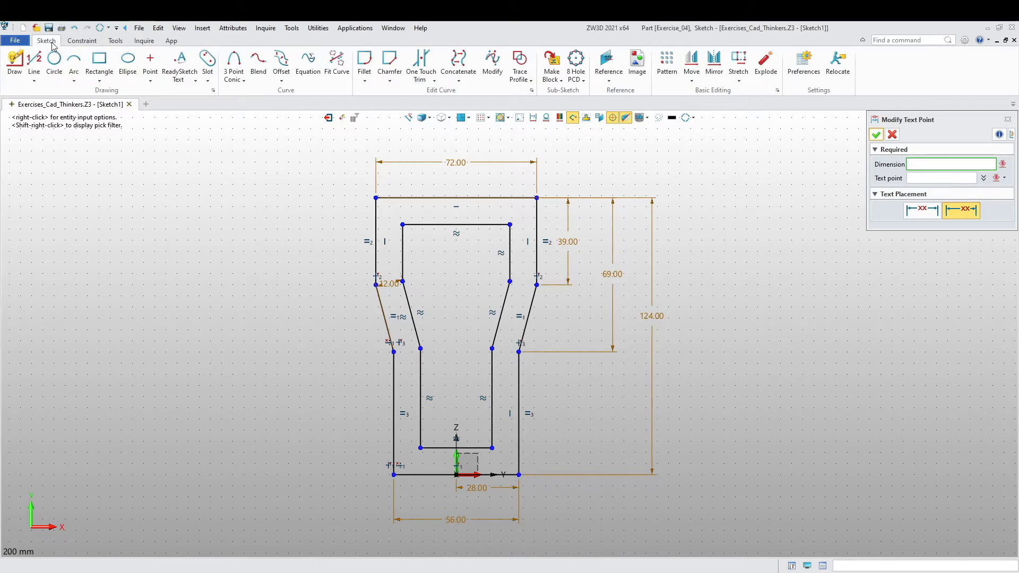
left_click(282, 64)
left_click(375, 244)
left_click(420, 198)
left_click(536, 233)
left_click(528, 319)
left_click(519, 398)
left_click(431, 475)
left_click(394, 420)
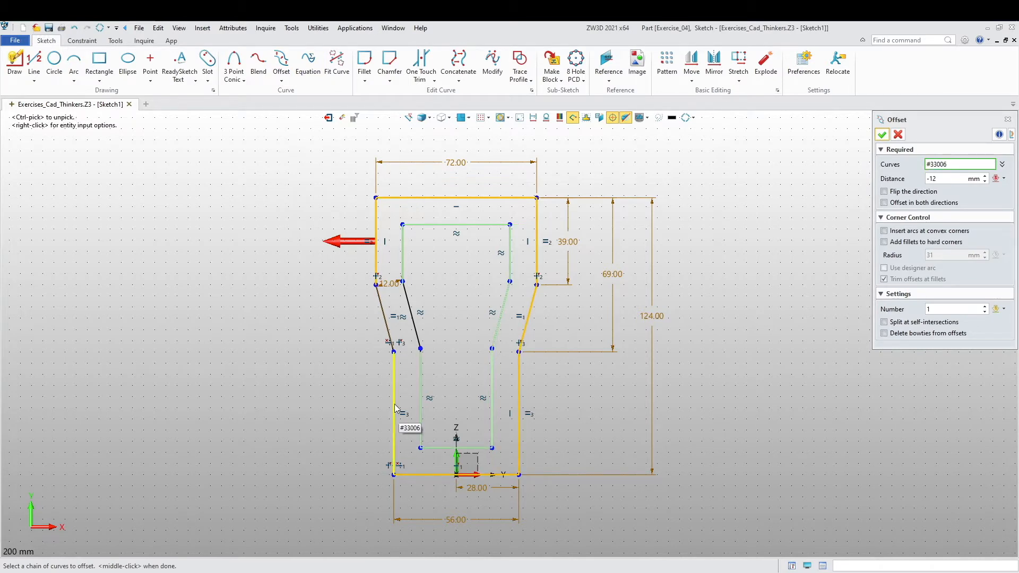
left_click(386, 321)
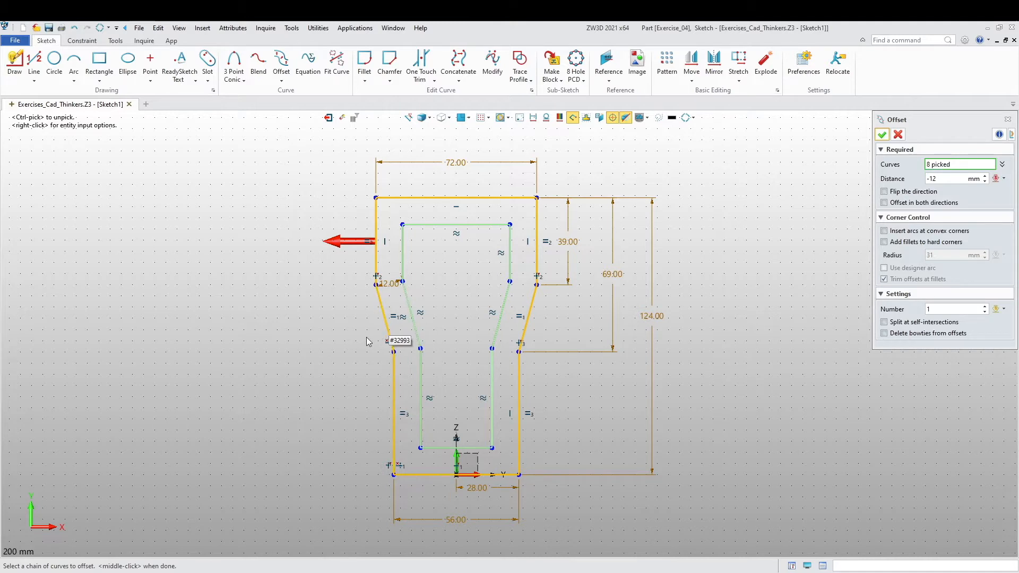
left_click(948, 179)
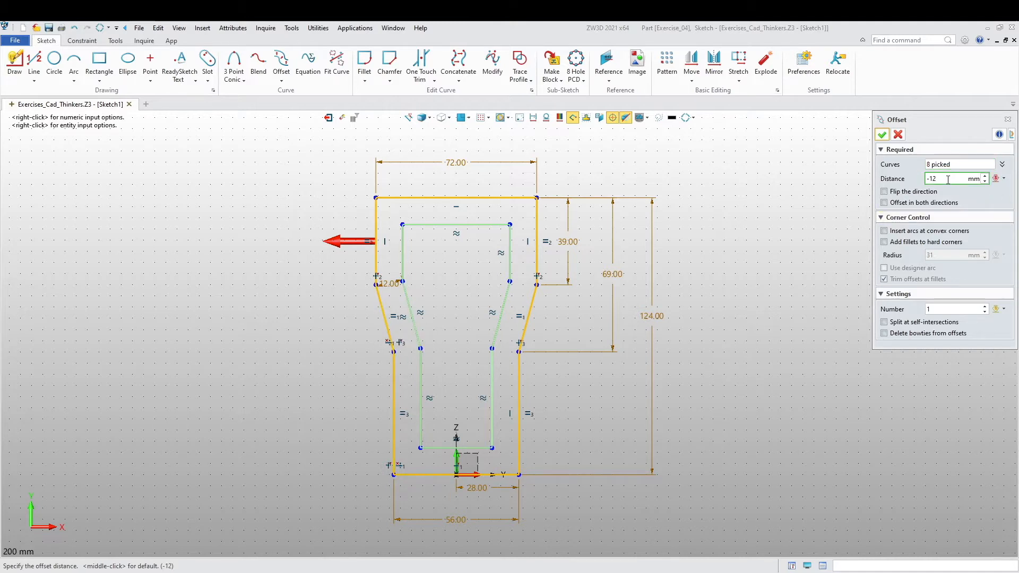
type("6")
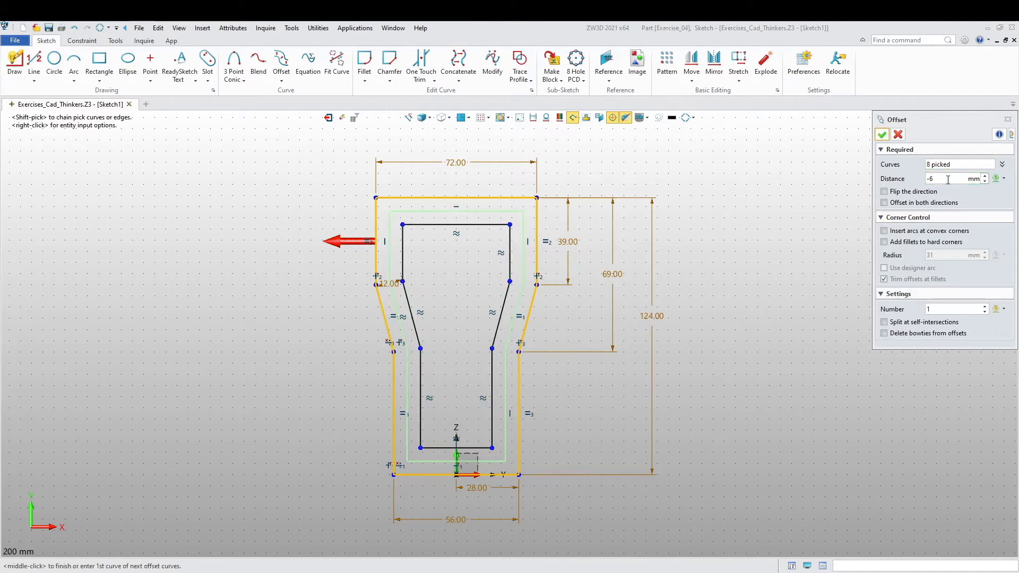
left_click(882, 136)
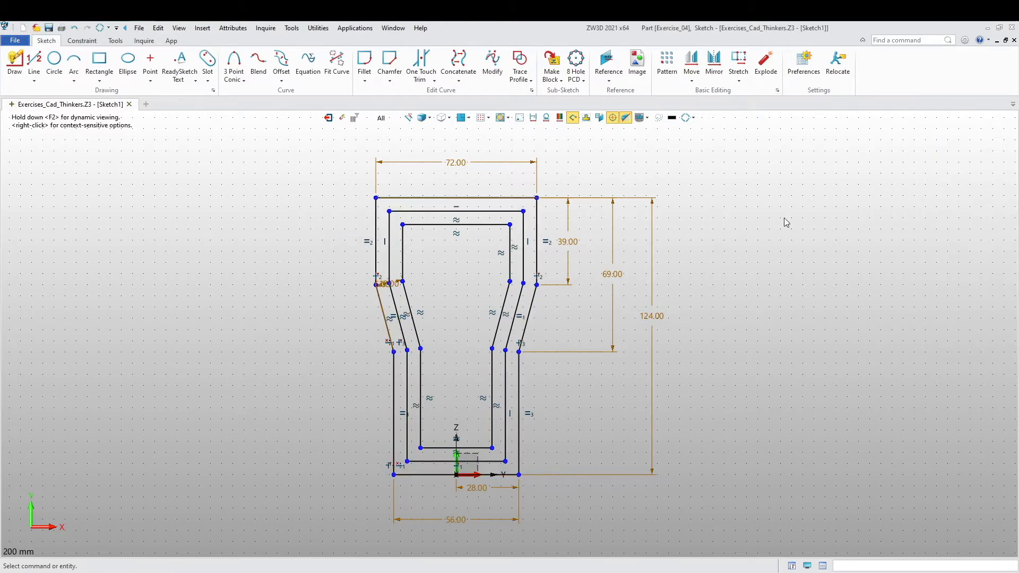
Convert the eight curves of the middle offset profile to construction geometry
left_click(525, 229)
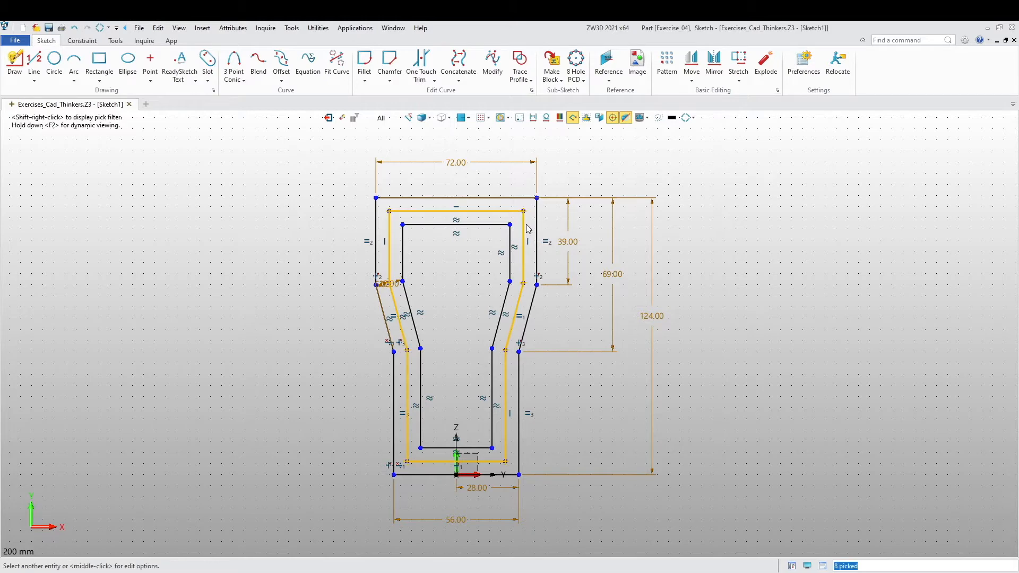
right_click(528, 228)
left_click(543, 213)
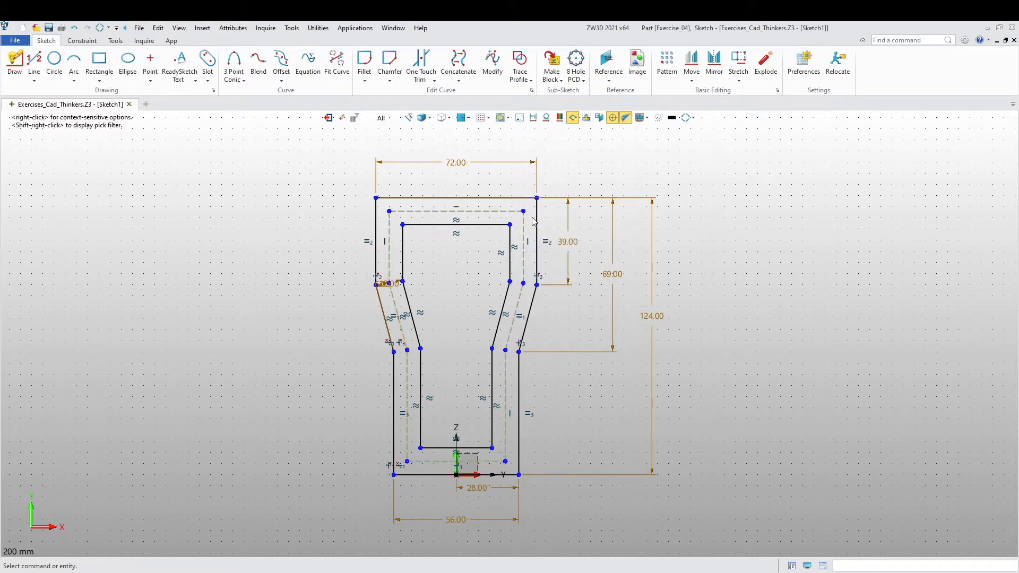
middle_click_drag(389, 341, 384, 325)
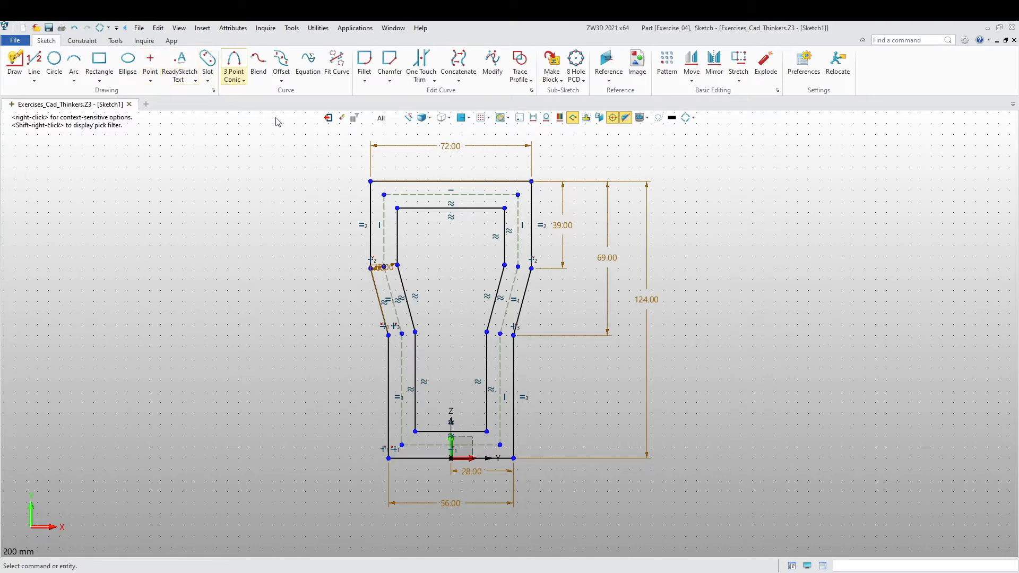
Offset the closed eight-curve construction profile by 2 mm in both directions
left_click(282, 62)
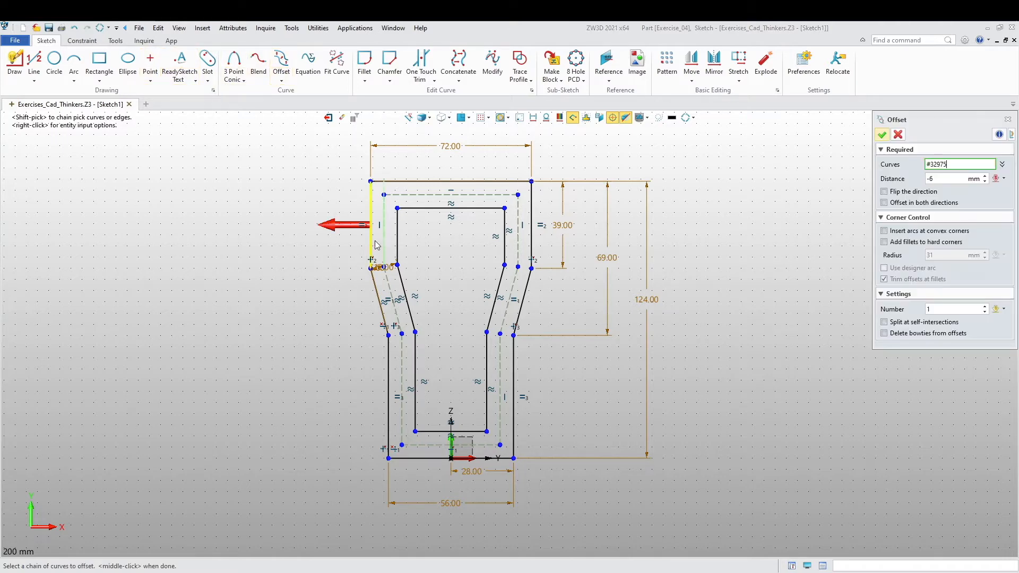
left_click(386, 216, "shift")
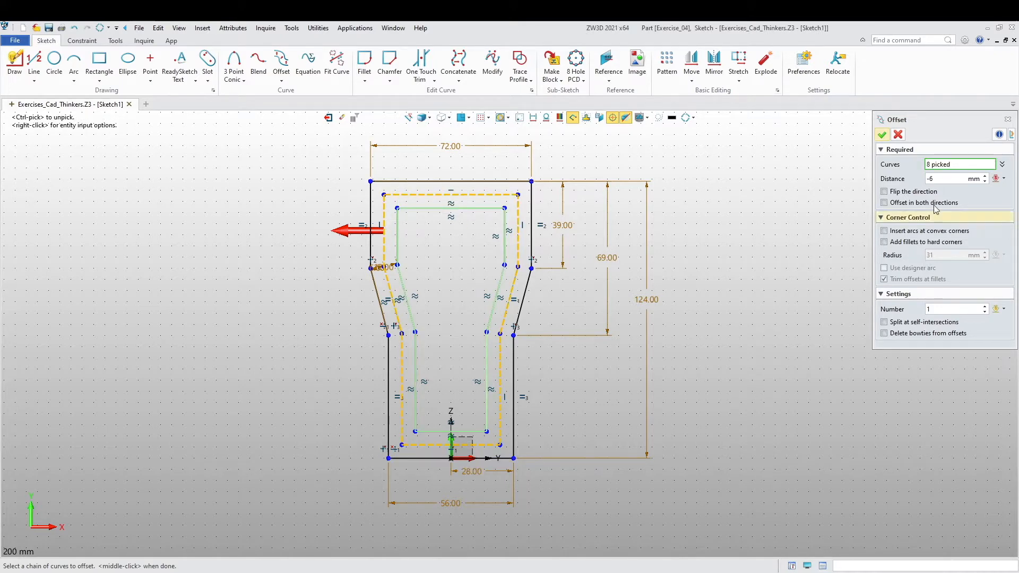
middle_click(902, 211)
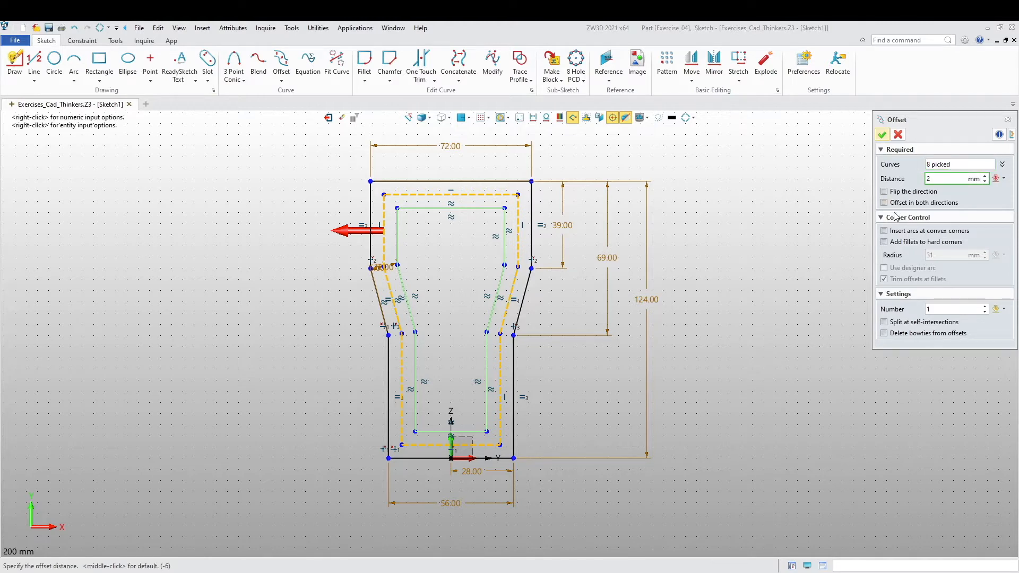
left_click(926, 203)
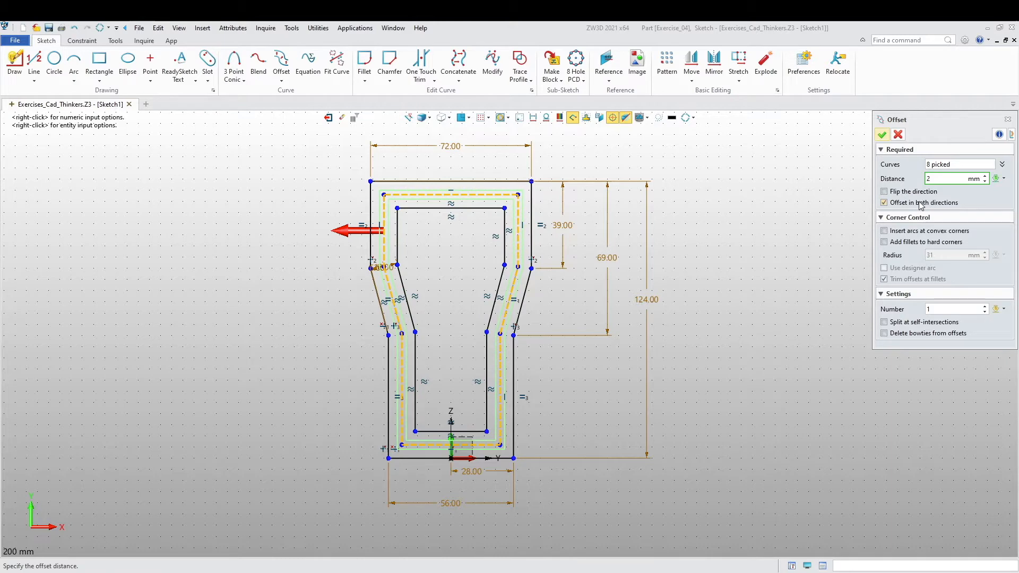
scroll(374, 227, "up", 5)
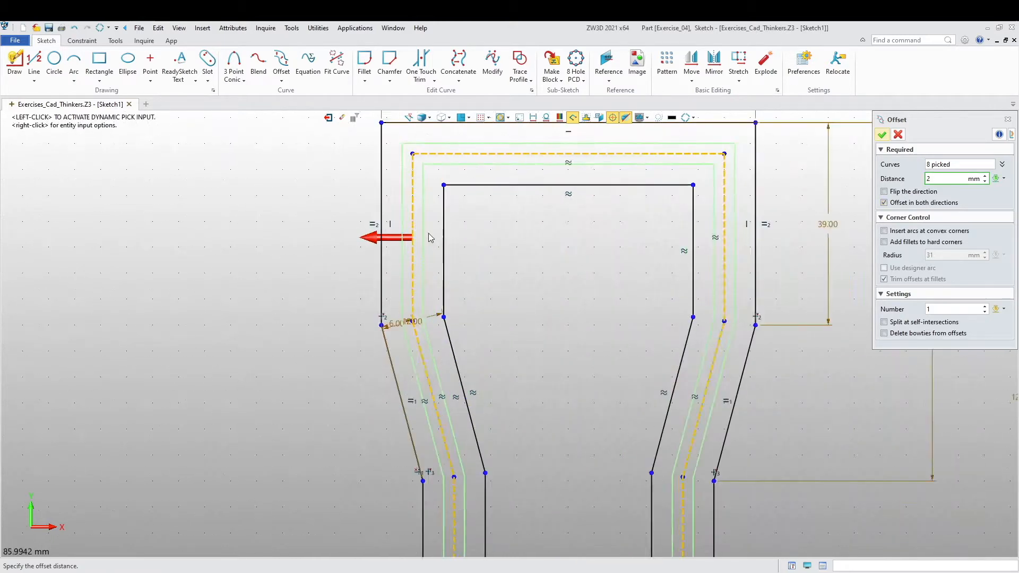
scroll(425, 233, "down", 5)
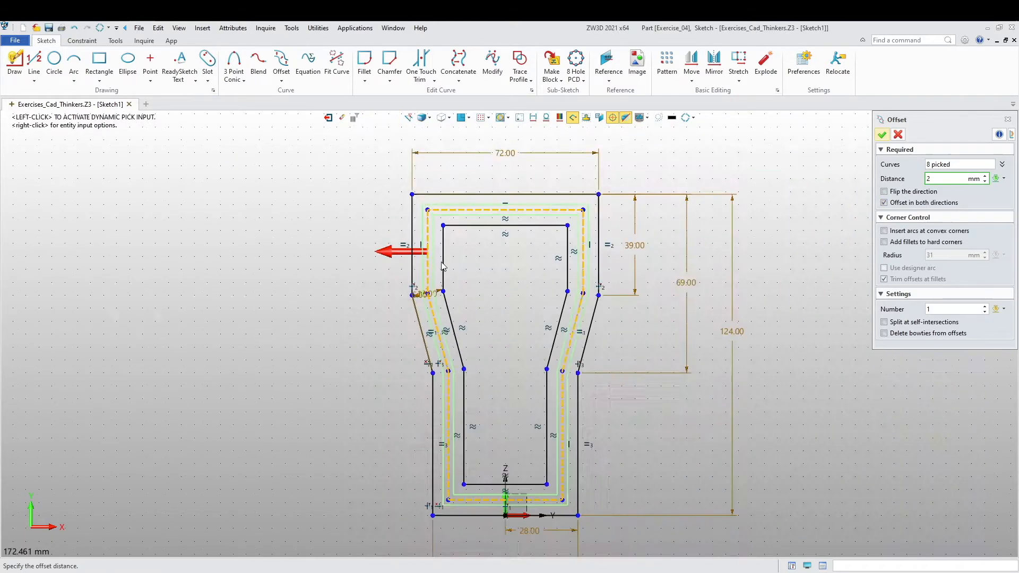
middle_click_drag(471, 272, 458, 227)
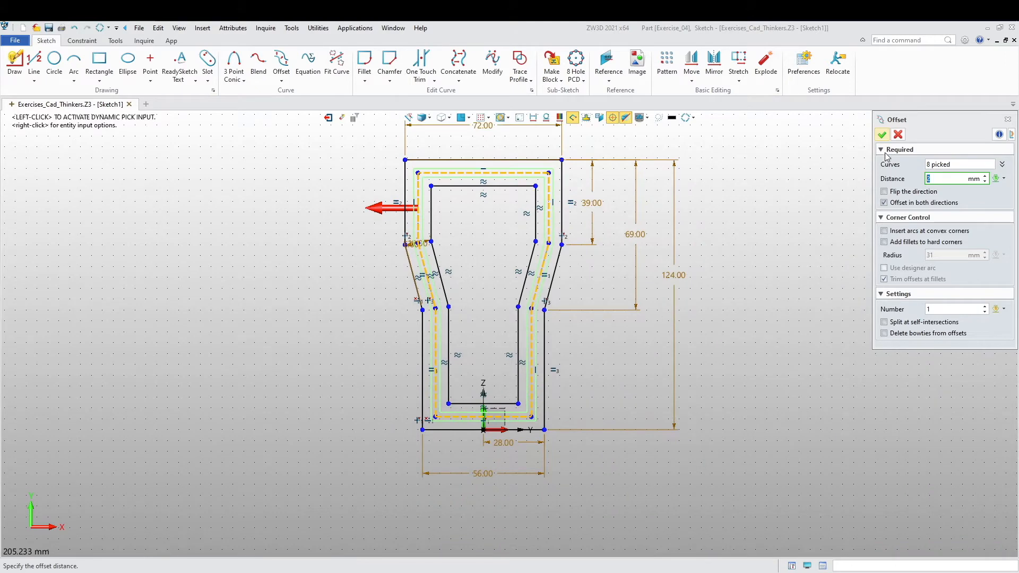
left_click(883, 135)
Inspect the spacing between the offset profiles and undo the 2 mm two-sided offset
scroll(556, 203, "up", 2)
scroll(556, 203, "up", 2)
scroll(596, 304, "down", 3)
scroll(600, 340, "up", 1)
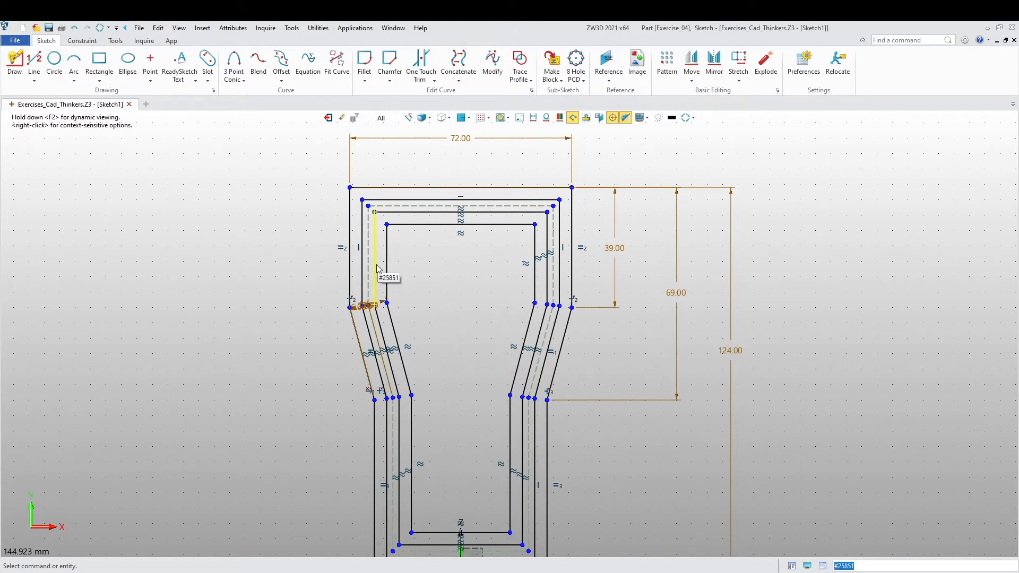
scroll(373, 265, "up", 1)
scroll(374, 266, "up", 1)
scroll(374, 265, "down", 2)
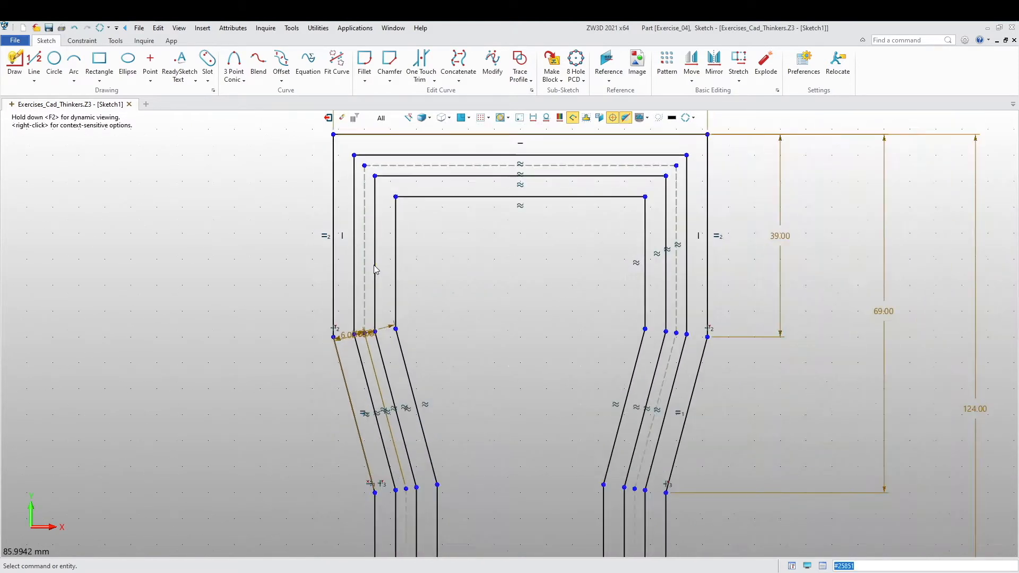
key("ctrl+z")
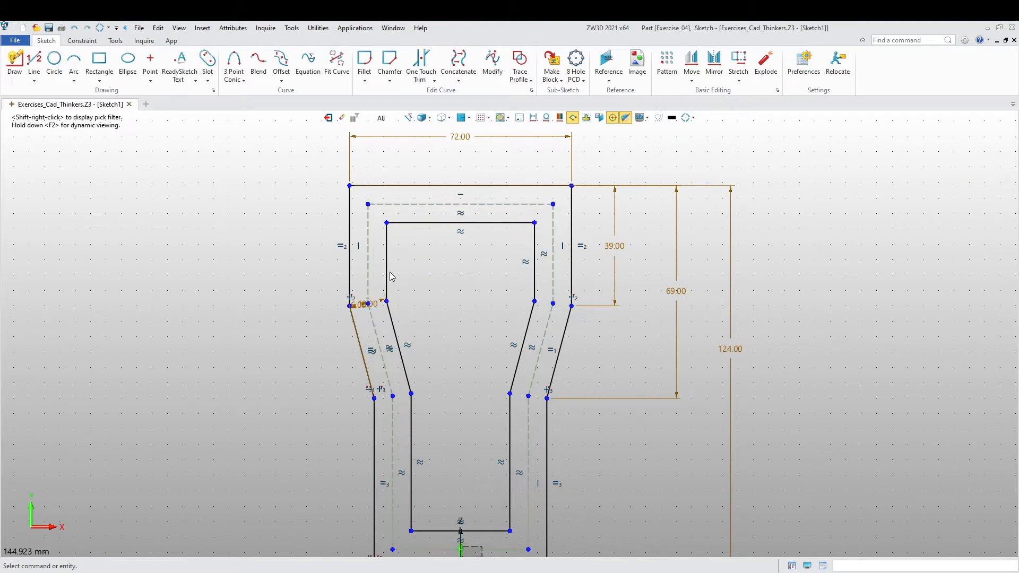
Offset the closed eight-curve construction profile by 1 mm in both directions
left_click(282, 59)
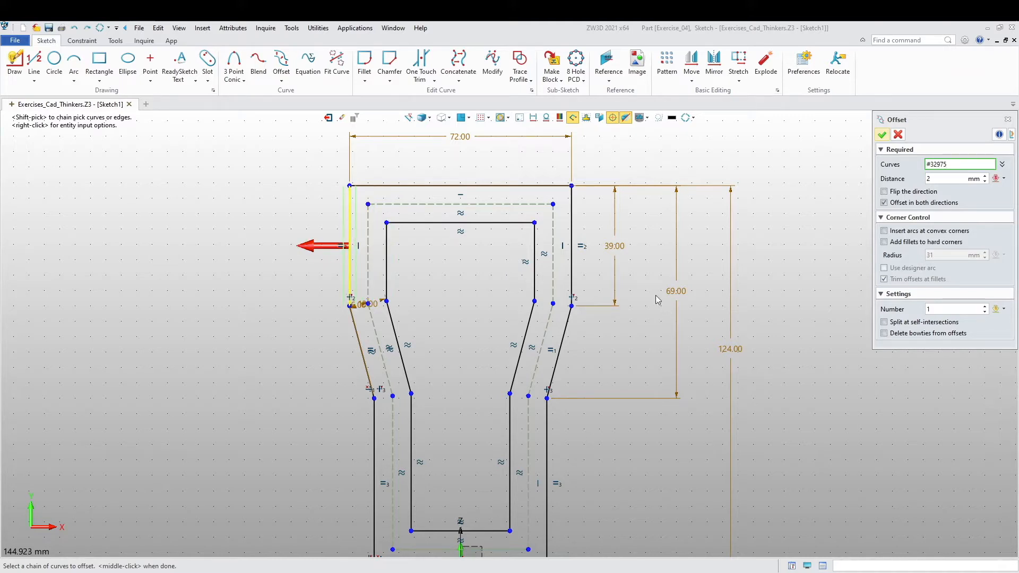
left_click(933, 179)
left_click_drag(933, 180, 904, 185)
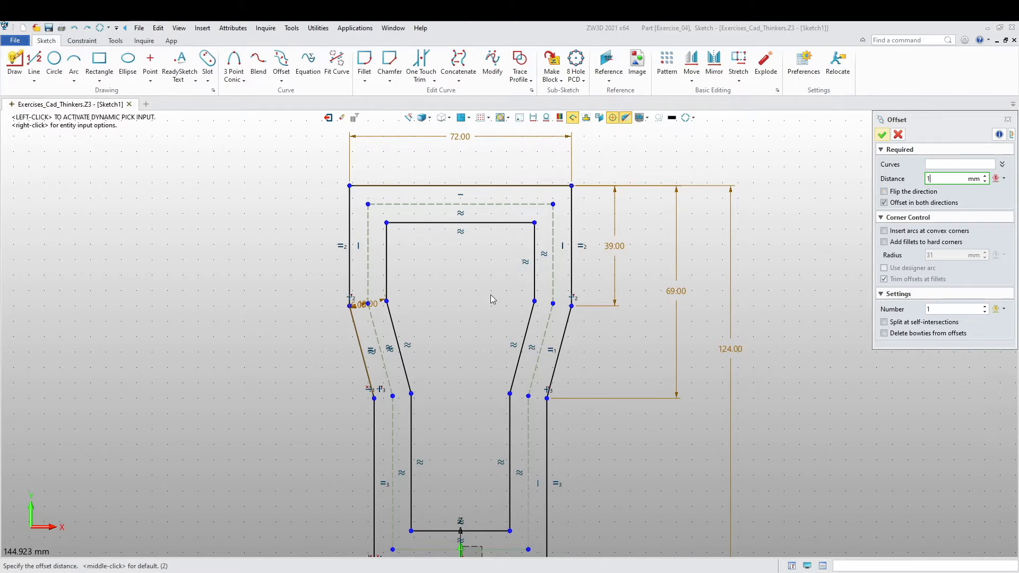
left_click(959, 168)
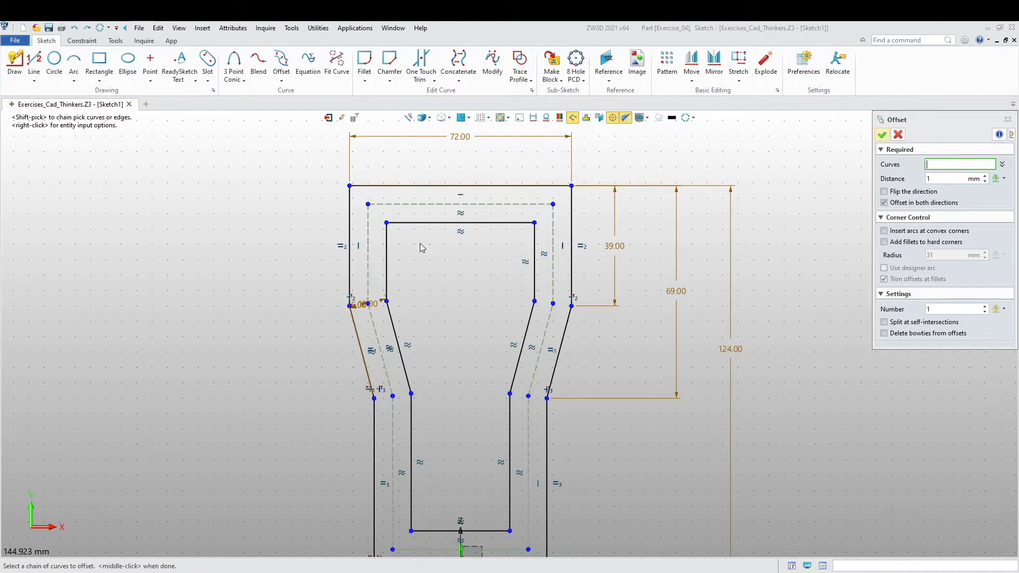
left_click(371, 262)
left_click(371, 260)
left_click(371, 260)
left_click(371, 259)
left_click(369, 250)
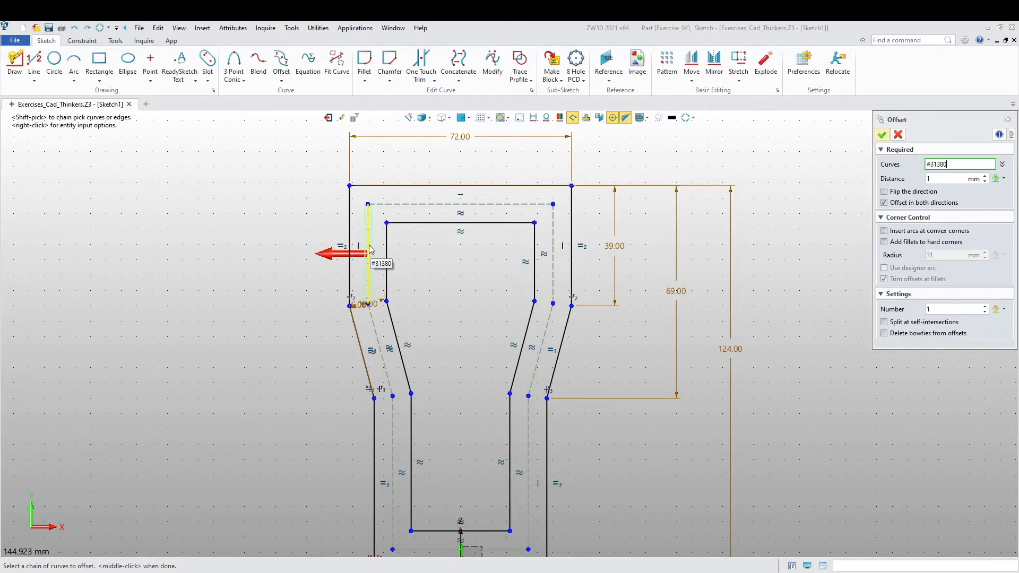
left_click(369, 250, "shift")
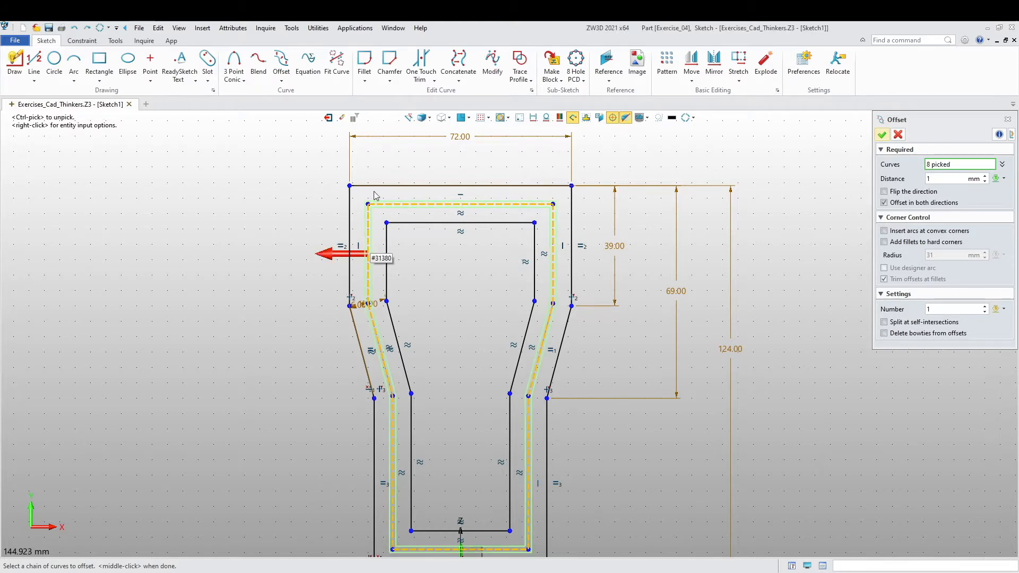
scroll(324, 354, "down", 1)
middle_click_drag(264, 384, 275, 328)
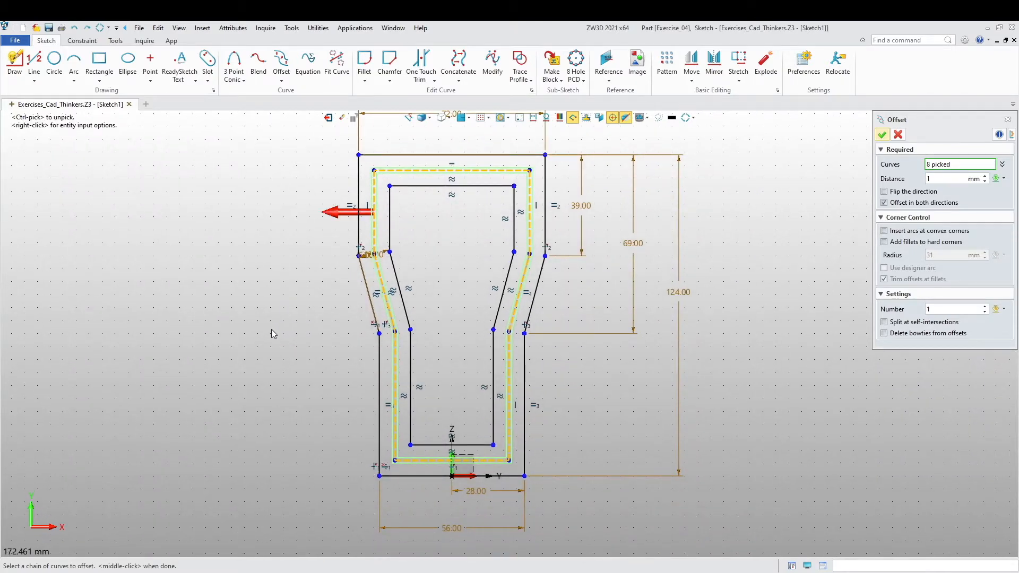
left_click(882, 134)
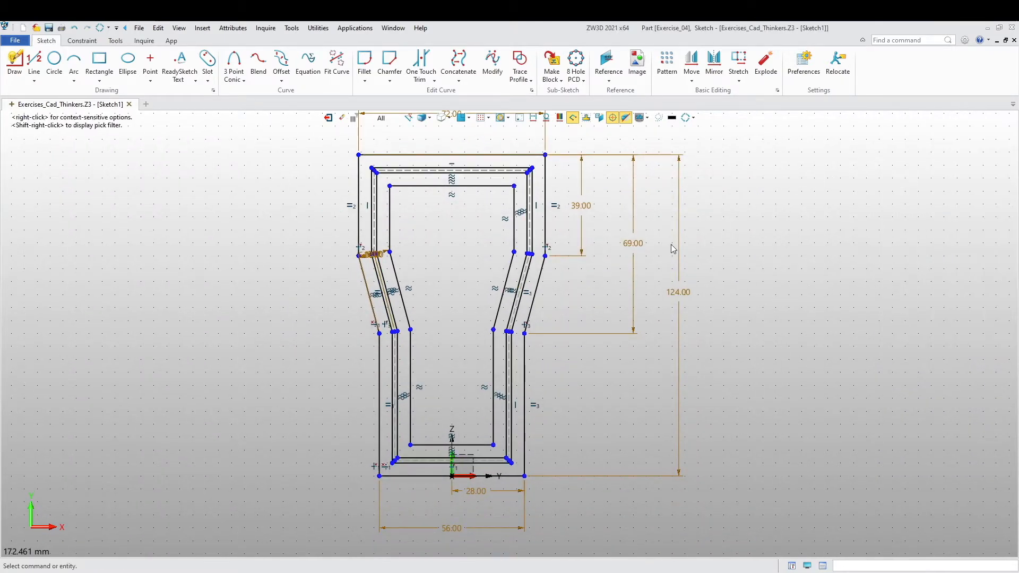
Check the finished profiles and exit the sketch to return to the 3D part
mouse_move(567, 296)
middle_mouse_down()
mouse_move(594, 292)
mouse_move(596, 326)
middle_mouse_up()
scroll(478, 286, "up", 4)
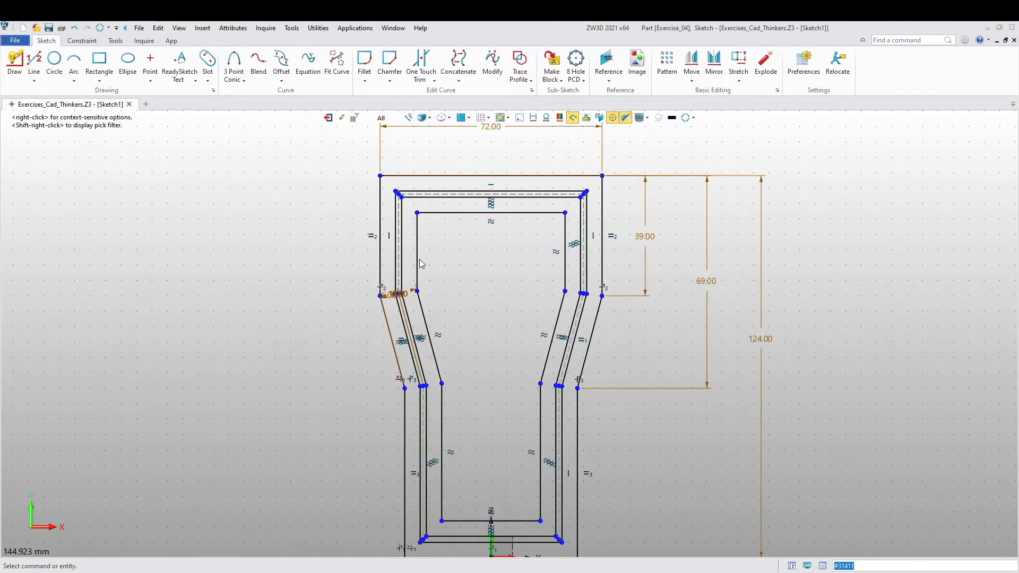
scroll(477, 283, "down", 3)
scroll(477, 357, "down", 1)
mouse_move(476, 357)
middle_mouse_down()
mouse_move(462, 306)
mouse_move(457, 316)
mouse_move(479, 312)
middle_mouse_up()
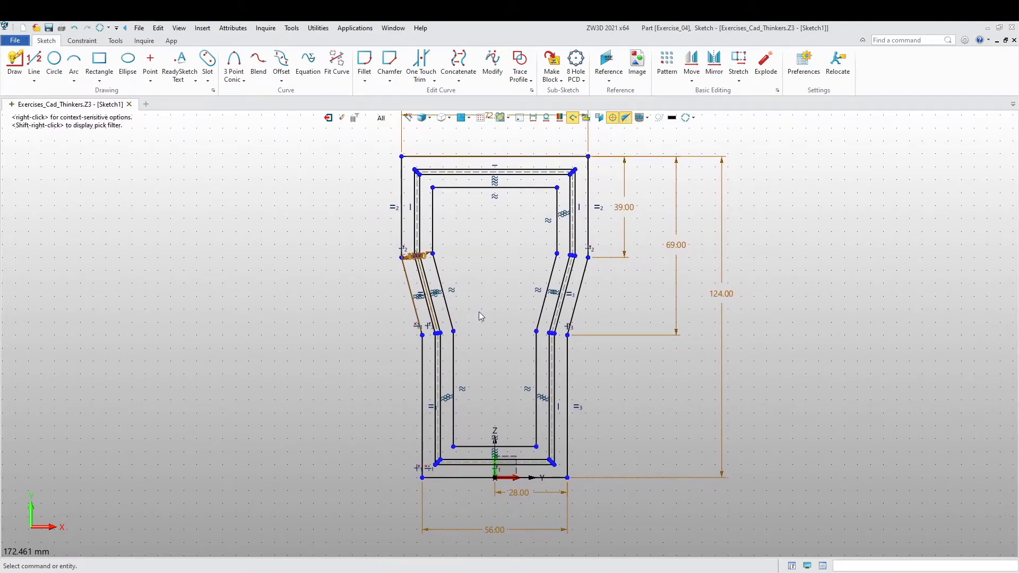
middle_click_drag(500, 262, 489, 280)
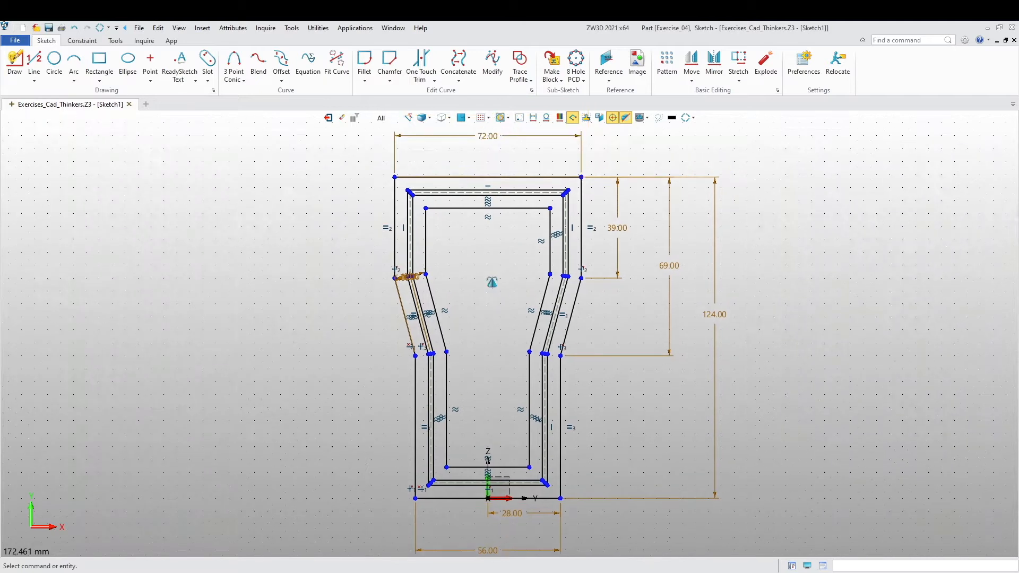
left_click(329, 121)
middle_click_drag(451, 292, 372, 289)
scroll(445, 327, "up", 2)
scroll(387, 304, "down", 2)
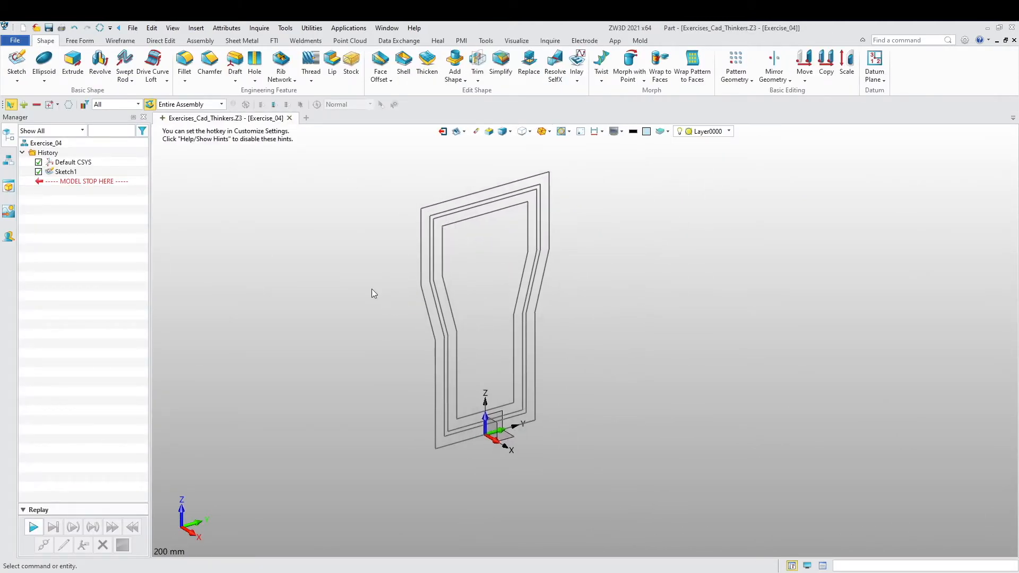
Create a curve list from the eight outermost outline curves and the eight innermost profile curves of the sketch
right_click(293, 246)
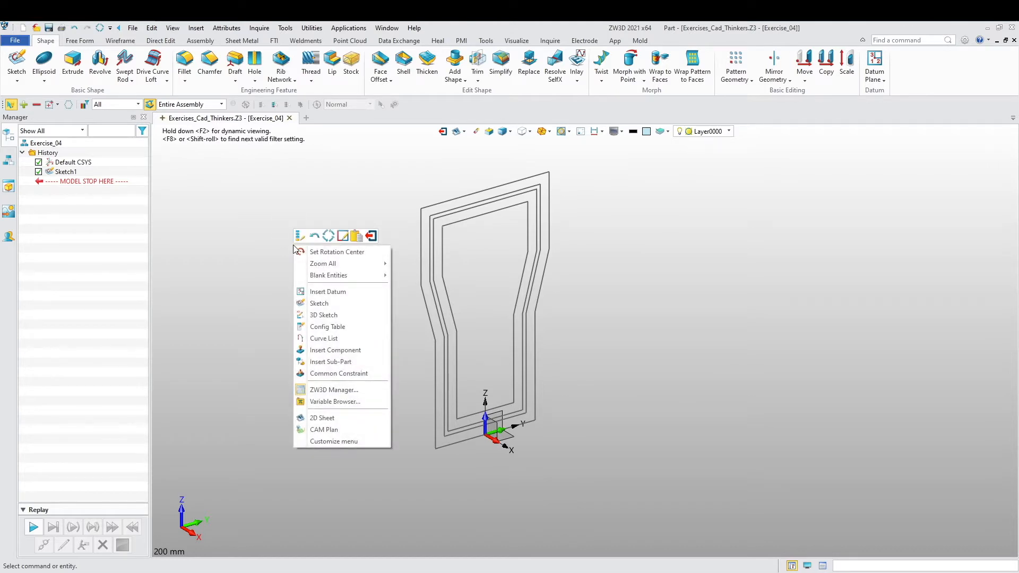
left_click(348, 338)
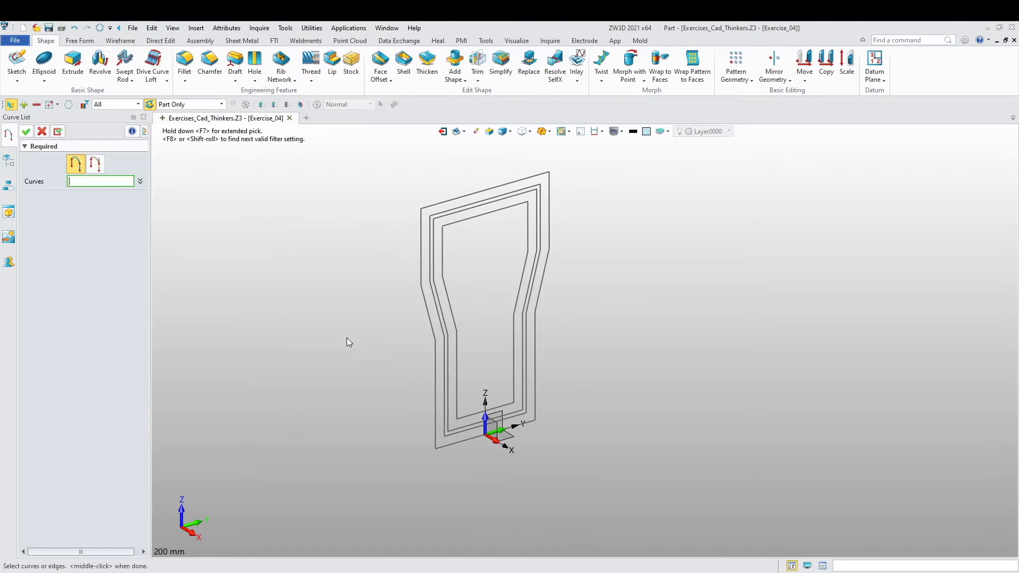
left_click(425, 307)
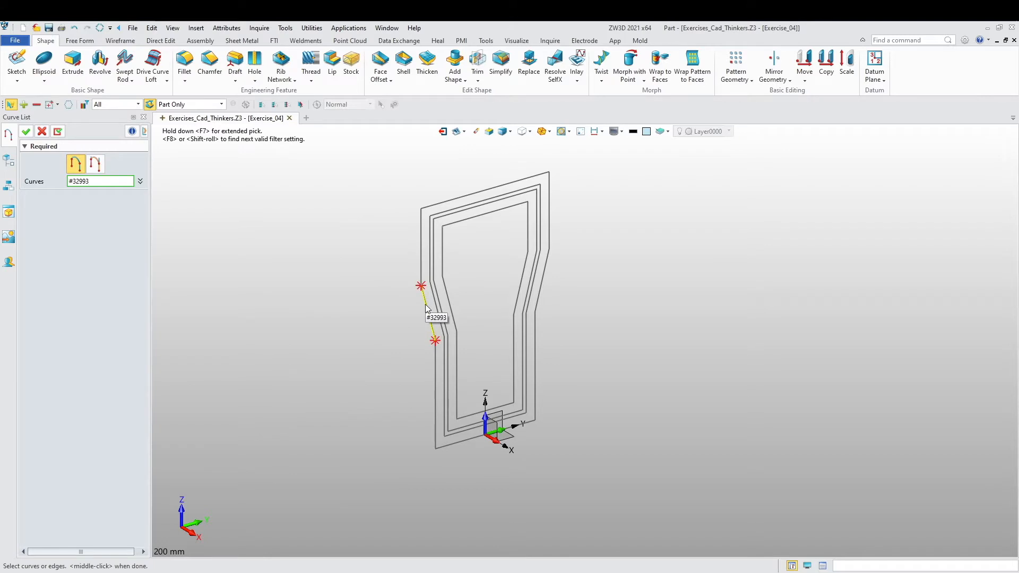
left_click(194, 268)
left_click(424, 305)
left_click(423, 301, "shift")
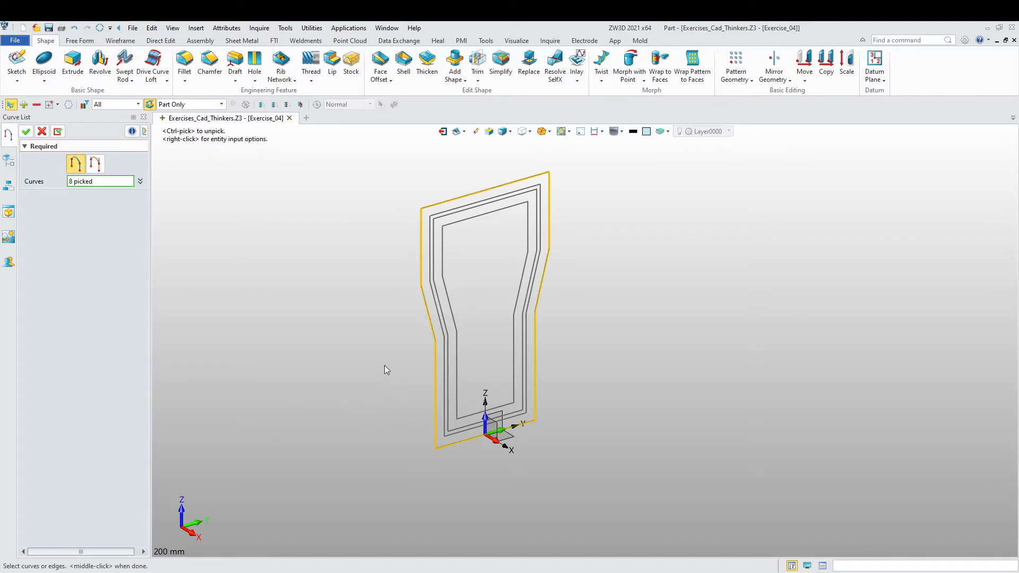
left_click(453, 318)
left_click(453, 318, "shift")
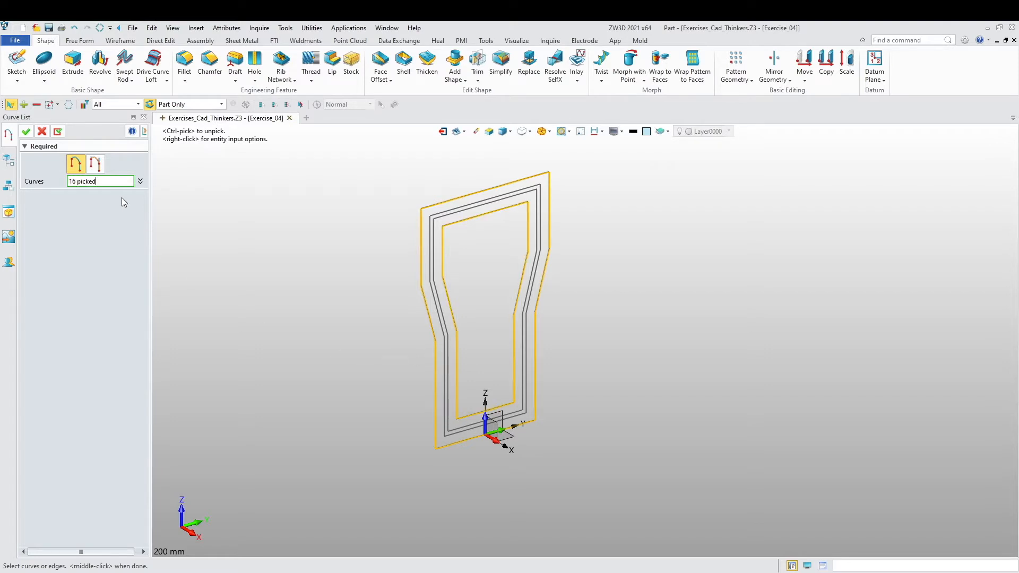
left_click(26, 132)
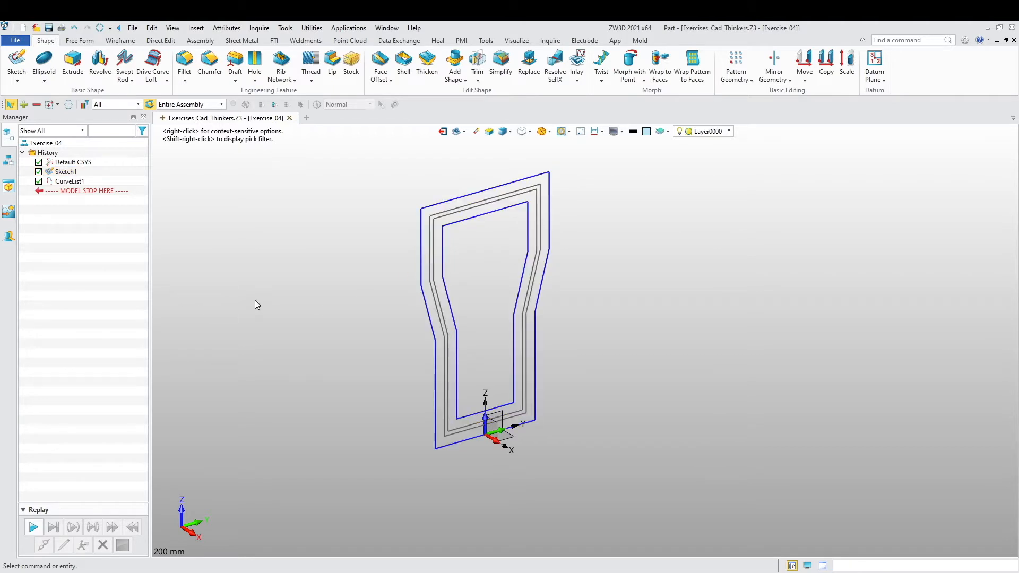
Extrude CurveList1 as a two-sided base with start 6 mm and end 4 mm, giving its faces a dark grey colour
left_click(441, 258)
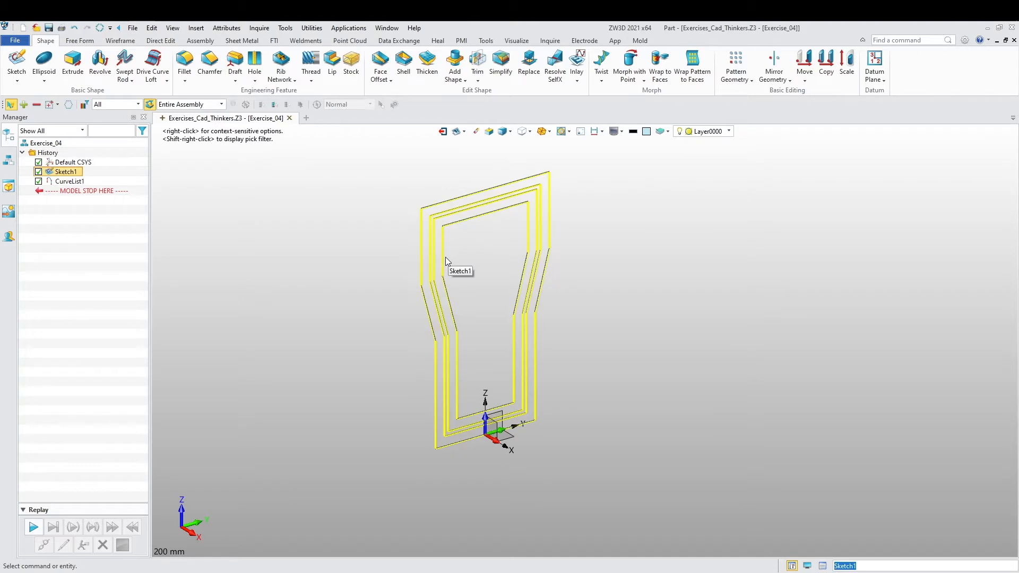
left_click(73, 63)
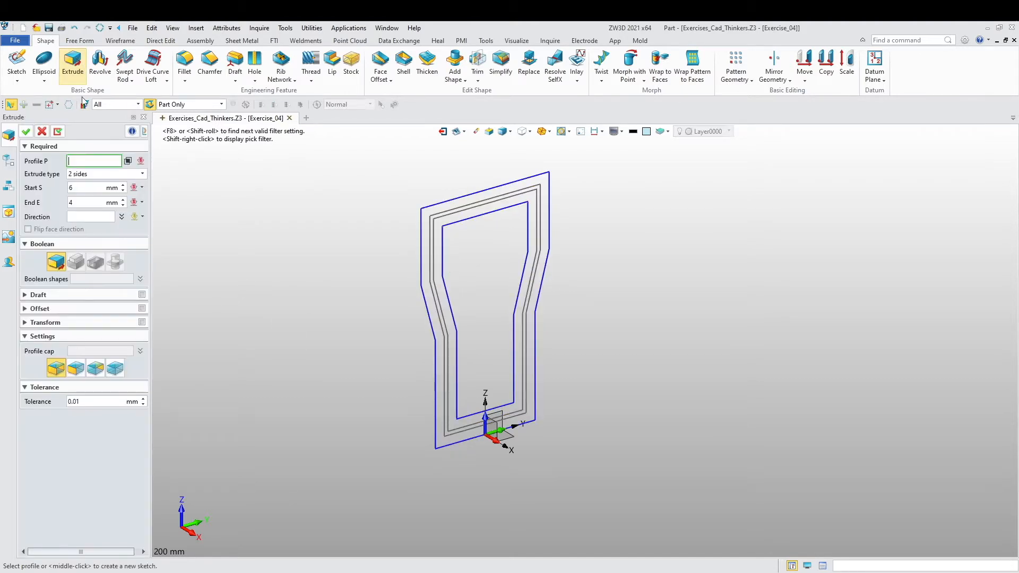
left_click(16, 160)
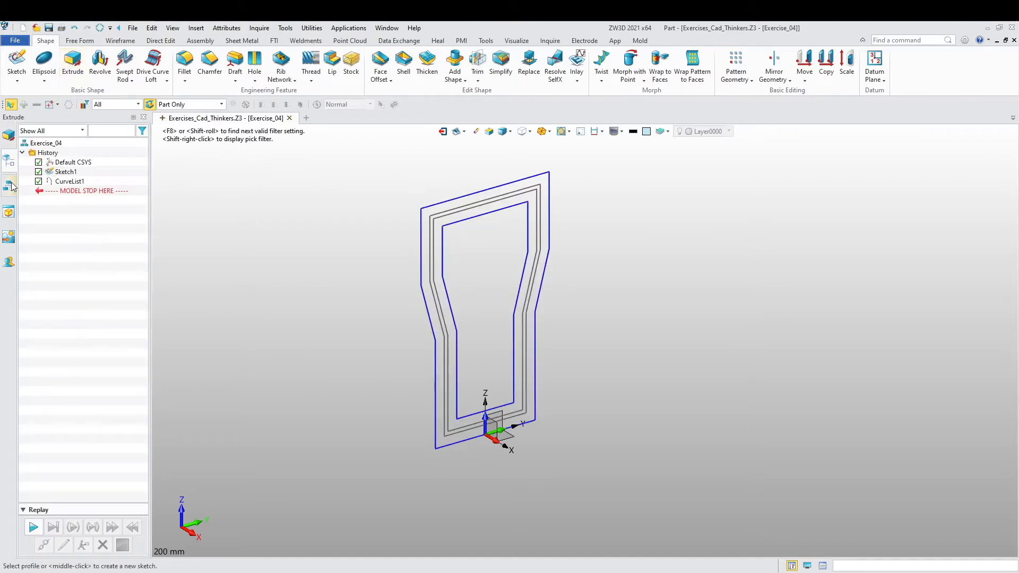
left_click(85, 182)
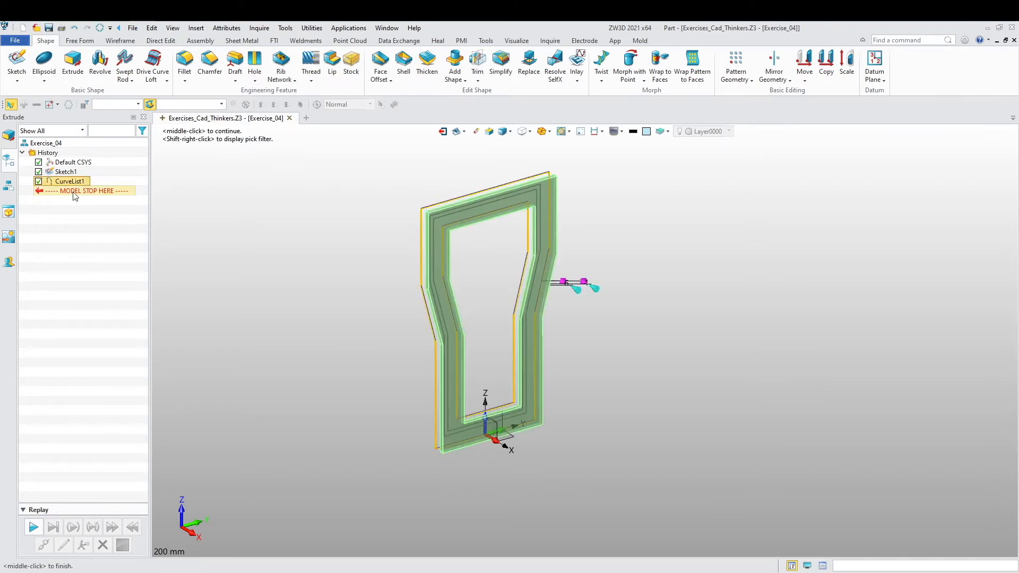
left_click(12, 157)
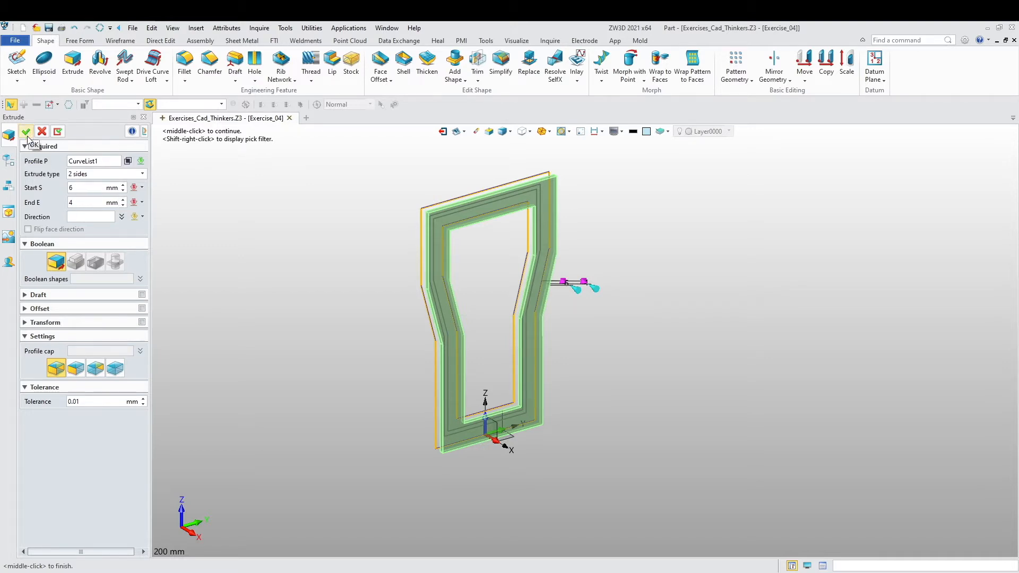
left_click(647, 131)
left_click(668, 171)
left_click(29, 134)
Mirror the extruded frame plate about the YZ plane as an associative copy
middle_click_drag(266, 322, 298, 320)
right_click_drag(300, 321, 314, 363)
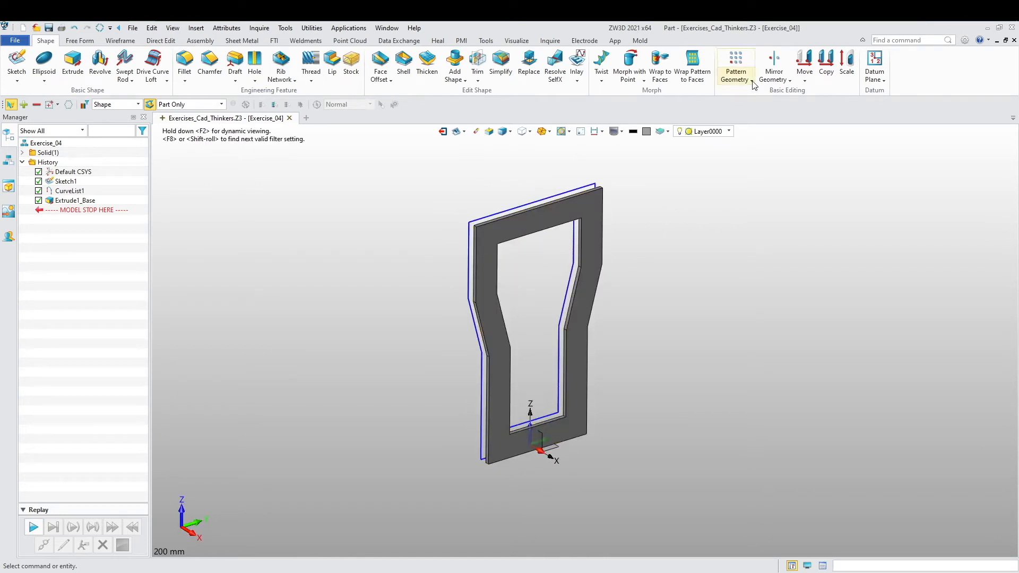
left_click(771, 49)
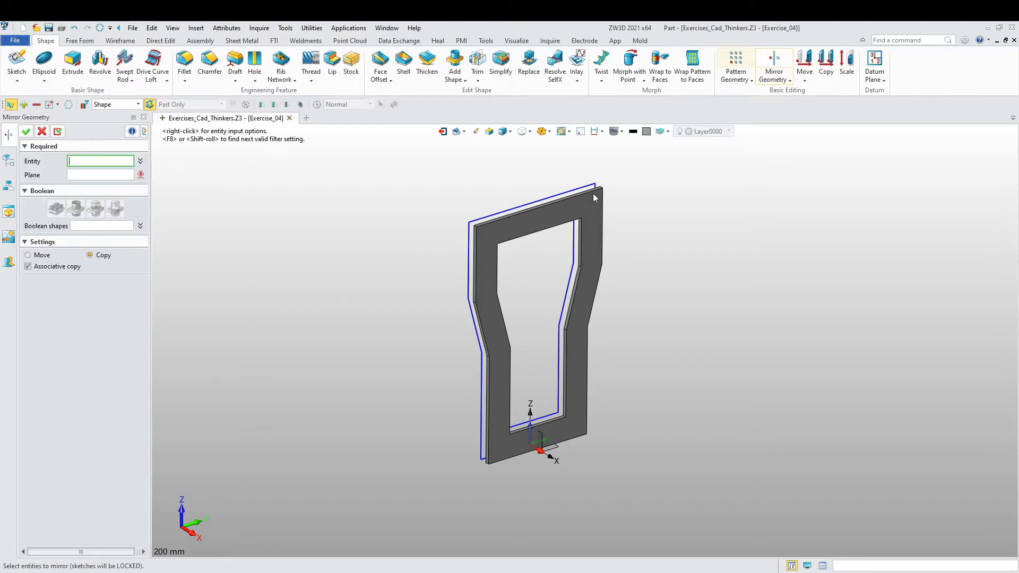
left_click(506, 233)
right_click_drag(390, 309, 453, 393)
scroll(627, 477, "up", 3)
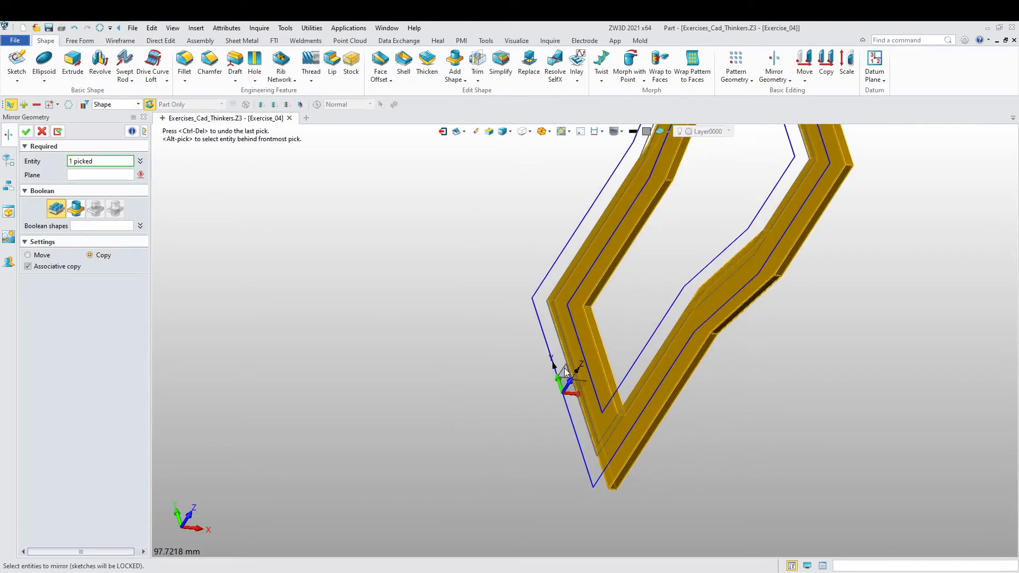
middle_click(451, 358)
left_click(575, 378)
middle_click(435, 390)
Examine the original and mirrored frame plates and the gap between them from several angles
scroll(435, 390, "down", 5)
mouse_move(435, 395)
right_mouse_down()
mouse_move(398, 405)
mouse_move(408, 419)
mouse_move(348, 466)
mouse_move(387, 391)
mouse_move(406, 321)
mouse_move(348, 373)
mouse_move(372, 387)
mouse_move(341, 377)
mouse_move(371, 396)
mouse_move(359, 389)
mouse_move(429, 377)
right_mouse_up()
scroll(407, 320, "up", 4)
scroll(413, 376, "up", 1)
scroll(413, 375, "up", 1)
right_click_drag(443, 313, 409, 347)
scroll(409, 346, "down", 2)
middle_click_drag(409, 346, 368, 357)
right_click_drag(368, 358, 364, 361)
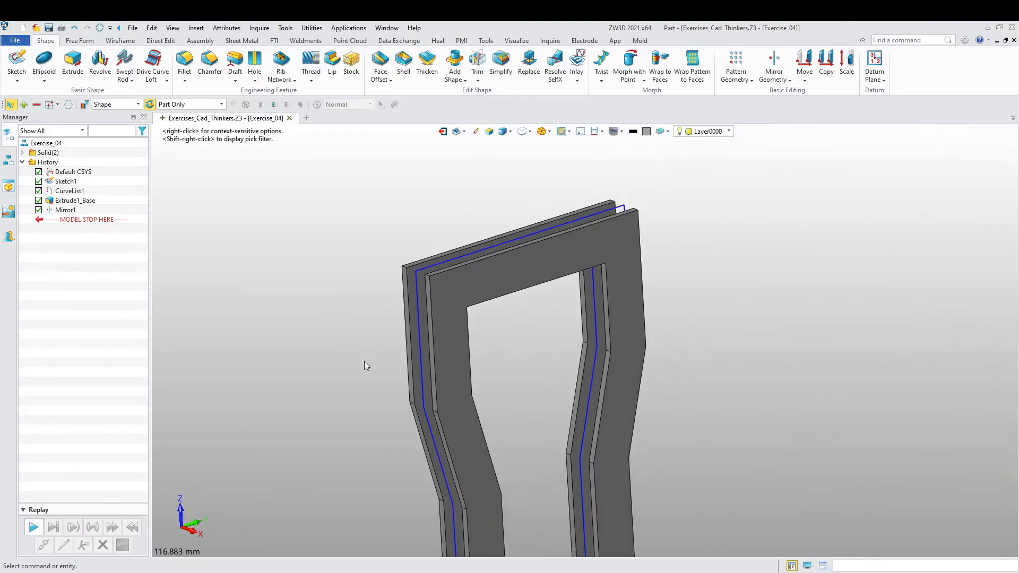
Hide the front frame plate to expose the sketch profiles between the two plates
left_click(615, 131)
left_click(485, 292)
middle_click(352, 272)
right_click_drag(360, 334, 379, 308)
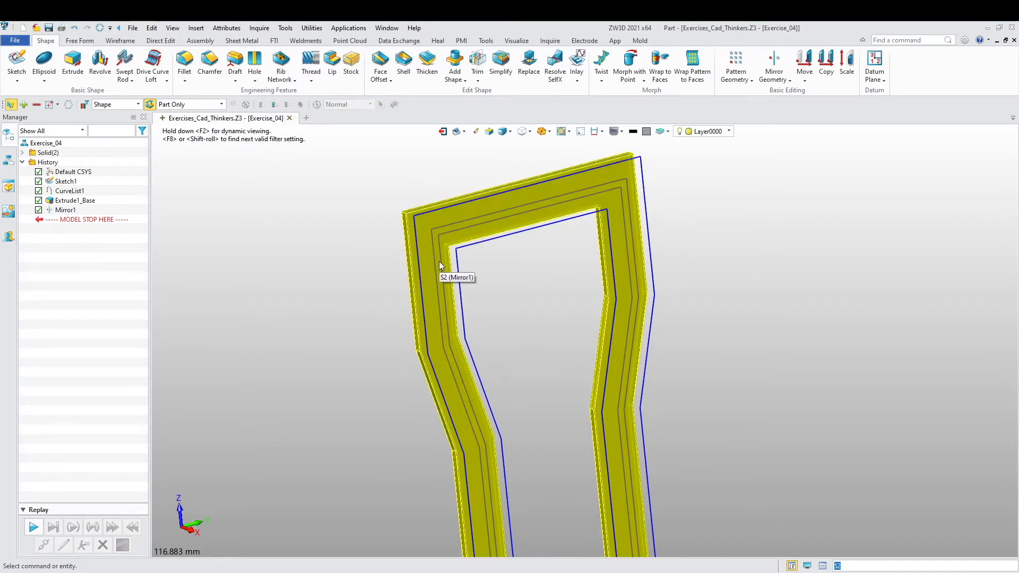
right_click_drag(326, 342, 358, 302)
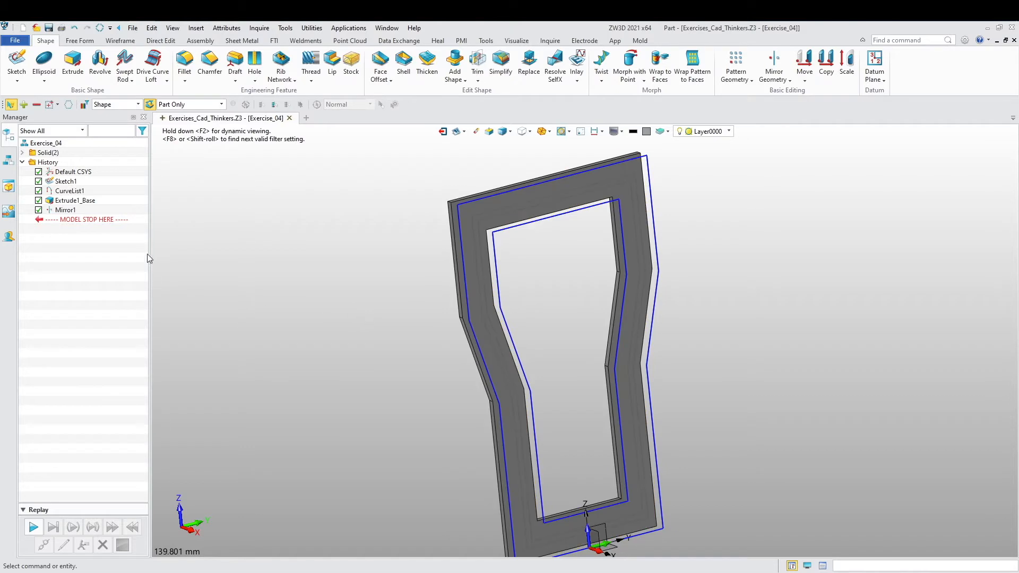
Create a curve list from the two closed middle profiles of the sketch, 16 curves in total
right_click(237, 312)
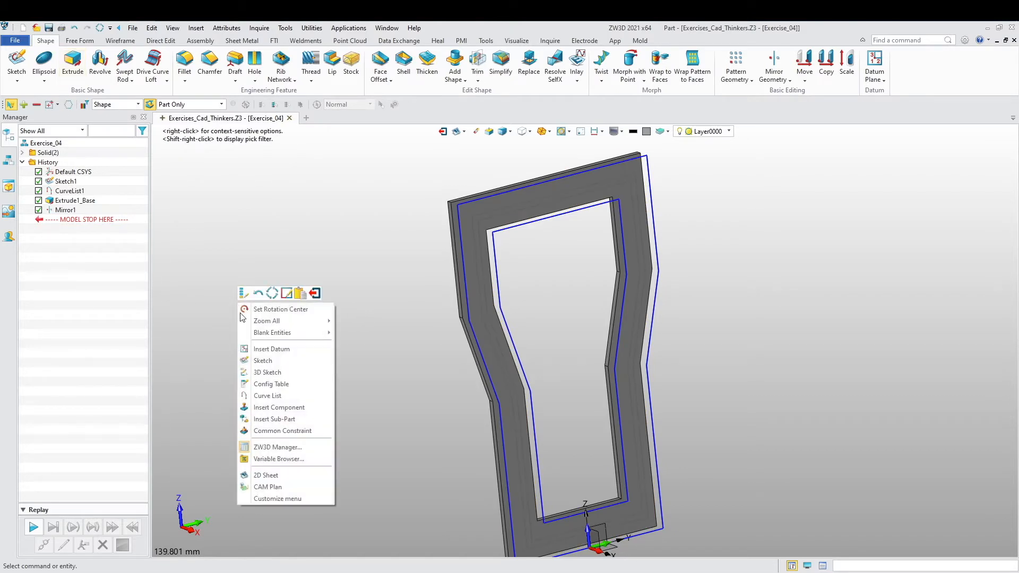
left_click(281, 397)
left_click(481, 285)
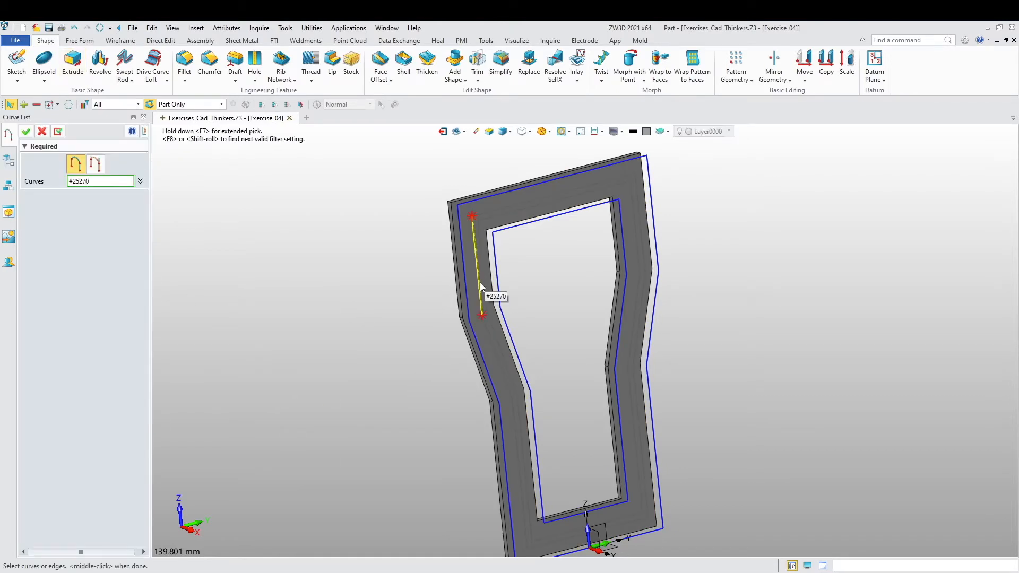
left_click(476, 283)
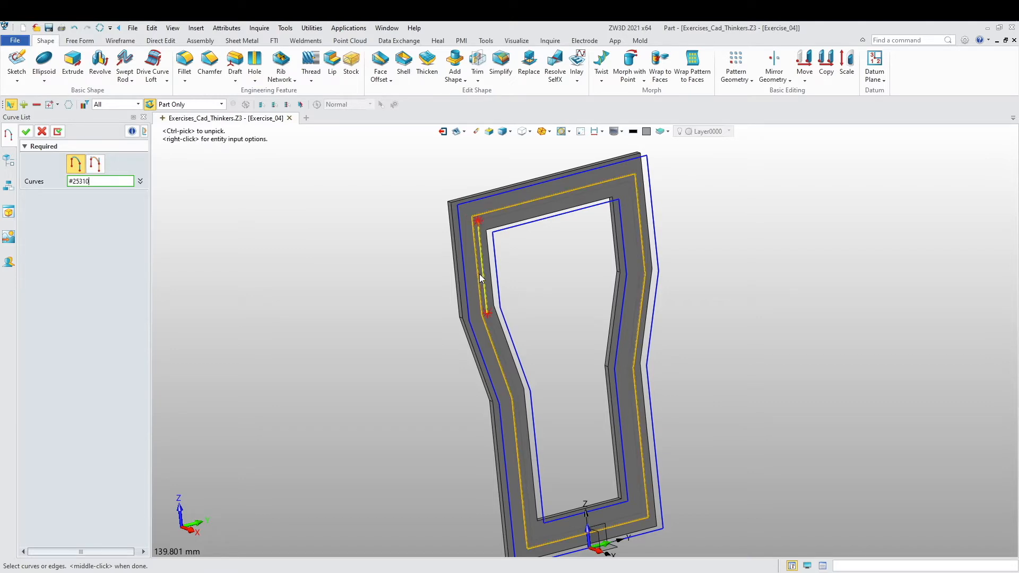
left_click(485, 273)
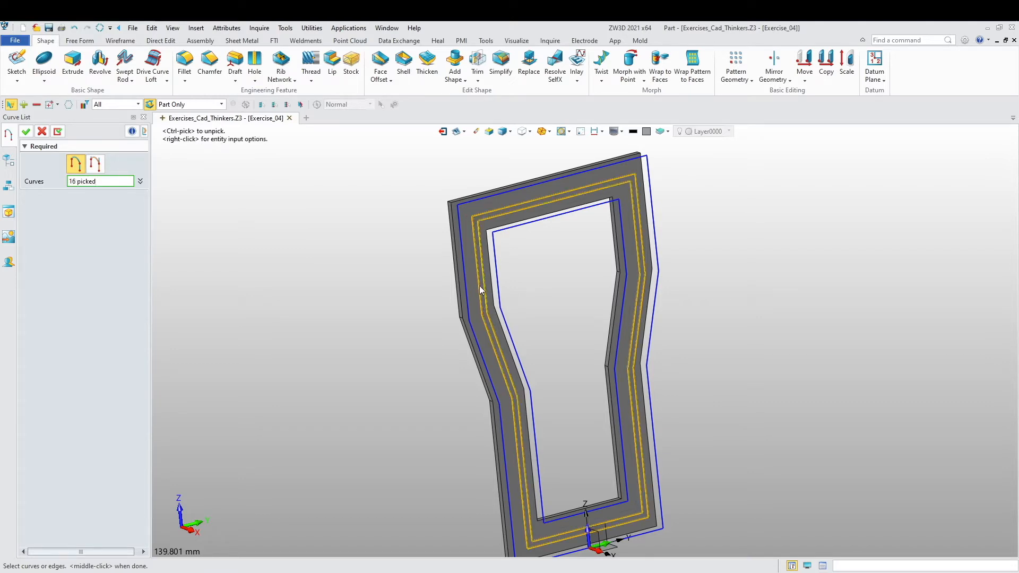
middle_click(122, 214)
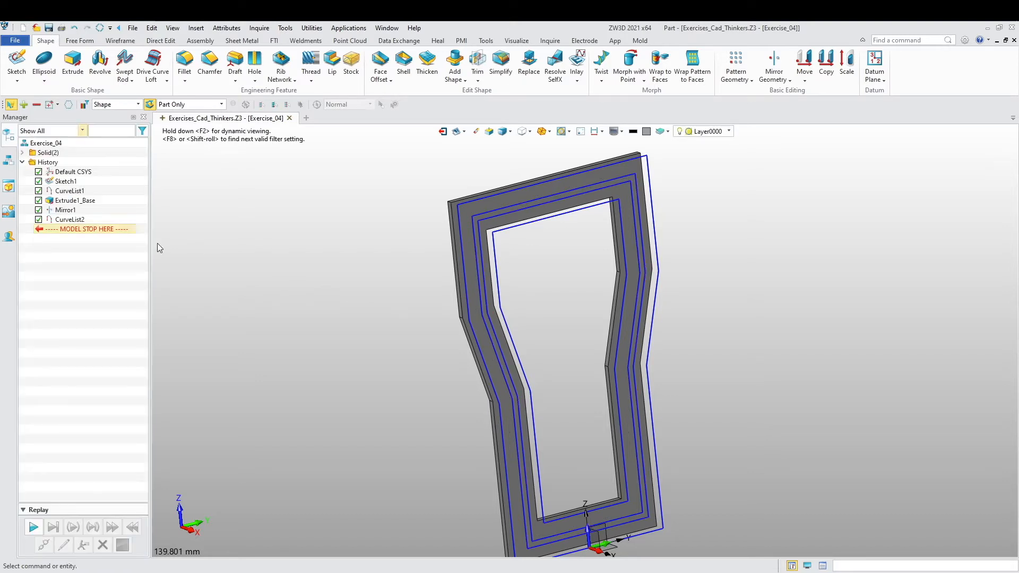
Show the hidden front frame plate again
middle_click_drag(248, 295, 289, 279)
right_click_drag(289, 279, 303, 305)
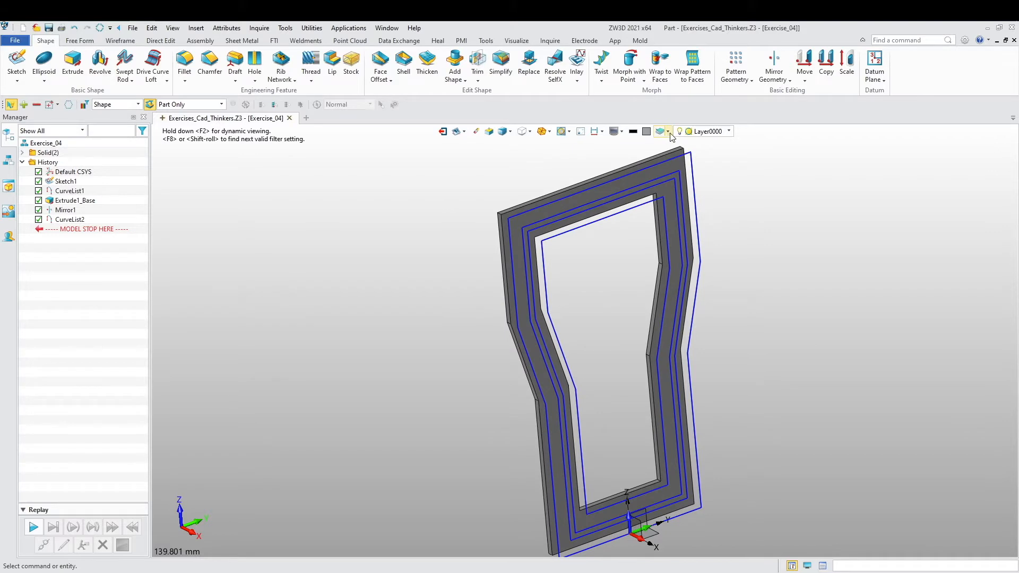
left_click(622, 132)
left_click(640, 168)
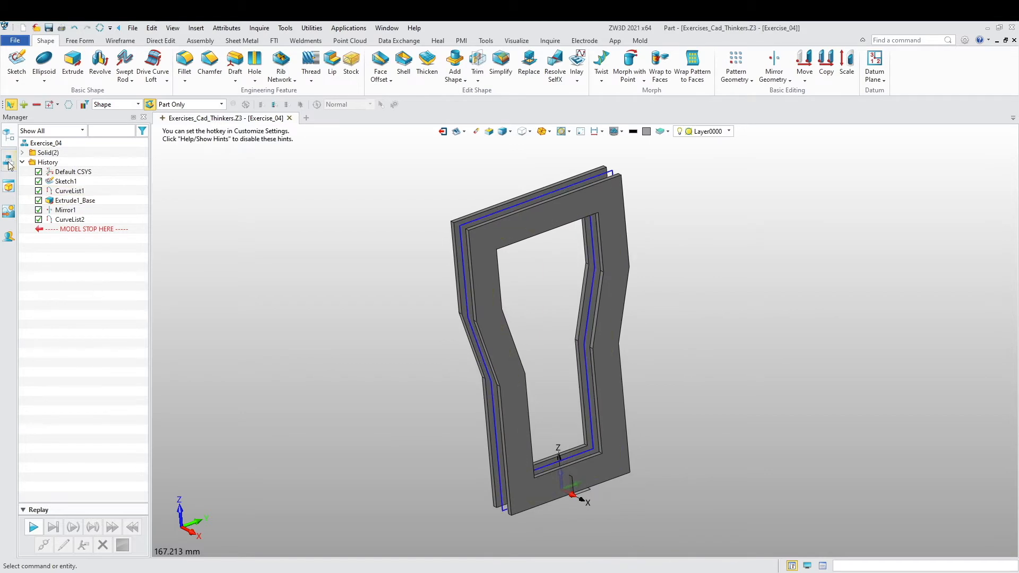
Set up a two-sided extrude of CurveList2 with its start limited to the inner face of the mirrored plate
left_click(69, 61)
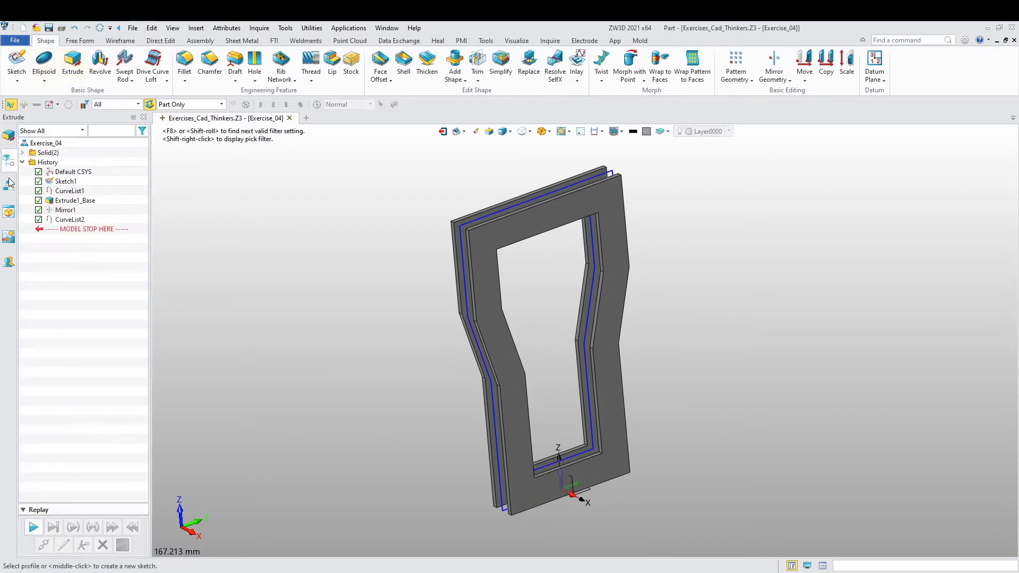
left_click(77, 223)
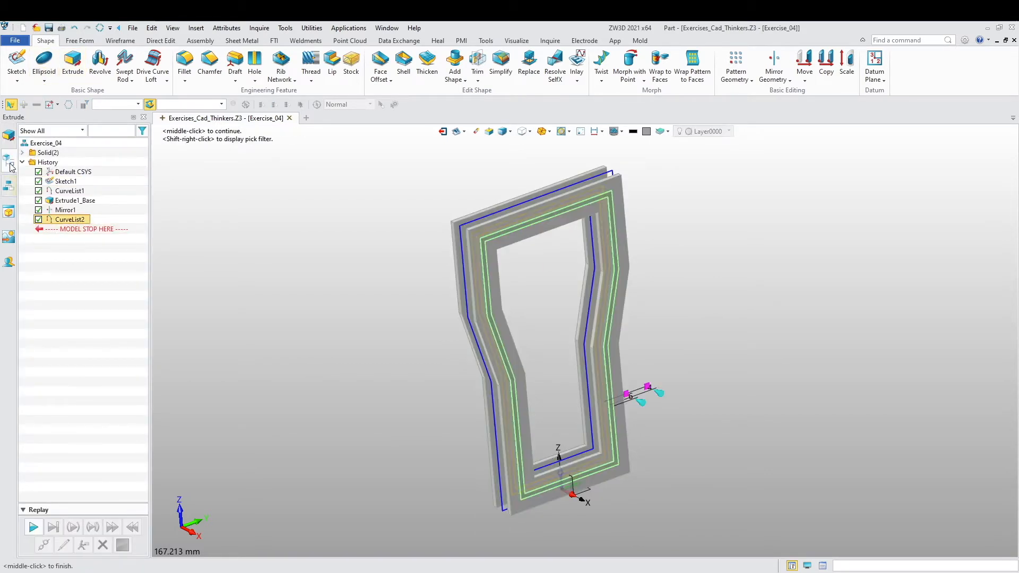
right_click_drag(251, 303, 308, 321)
left_click(142, 188)
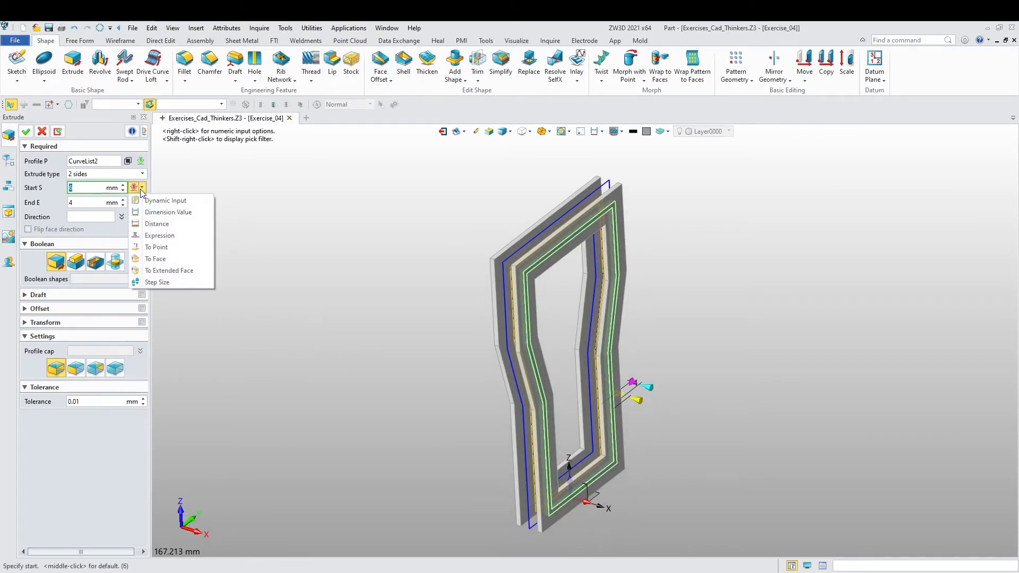
left_click(167, 260)
scroll(488, 300, "up", 5)
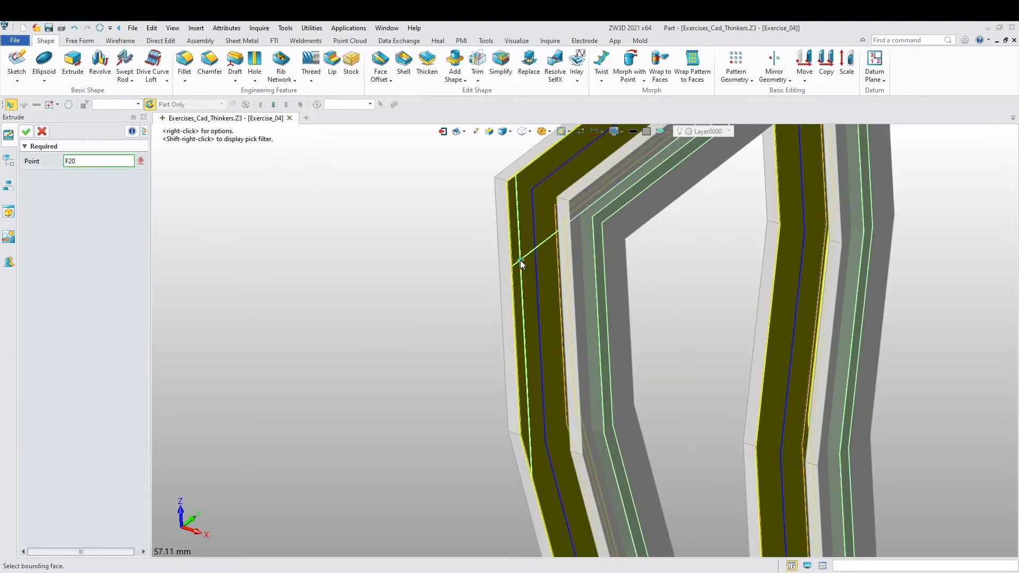
left_click(521, 261)
scroll(420, 317, "down", 5)
right_click_drag(342, 347, 403, 354)
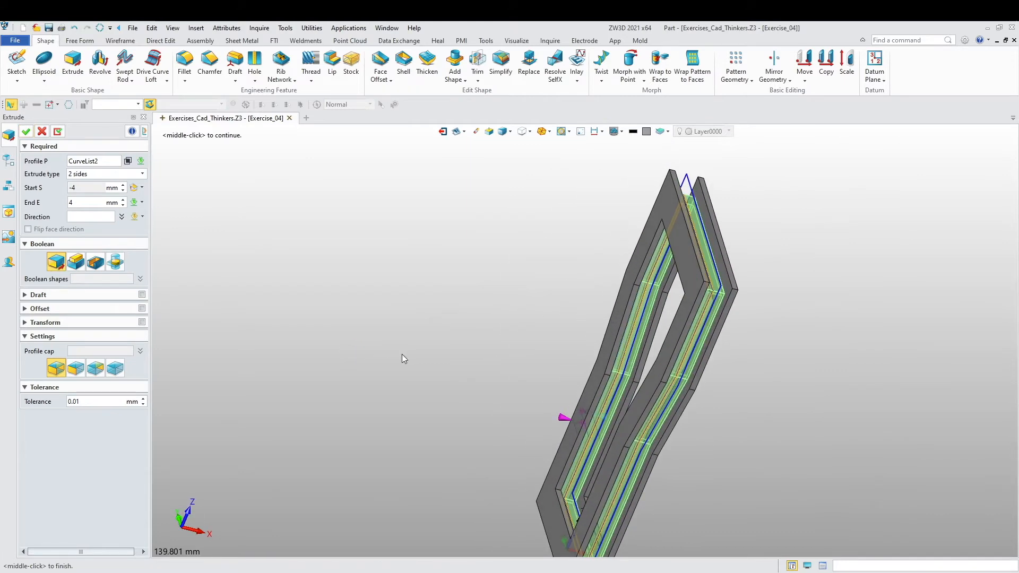
Limit the extrude's end to the inner face of the opposite frame plate
left_click(142, 202)
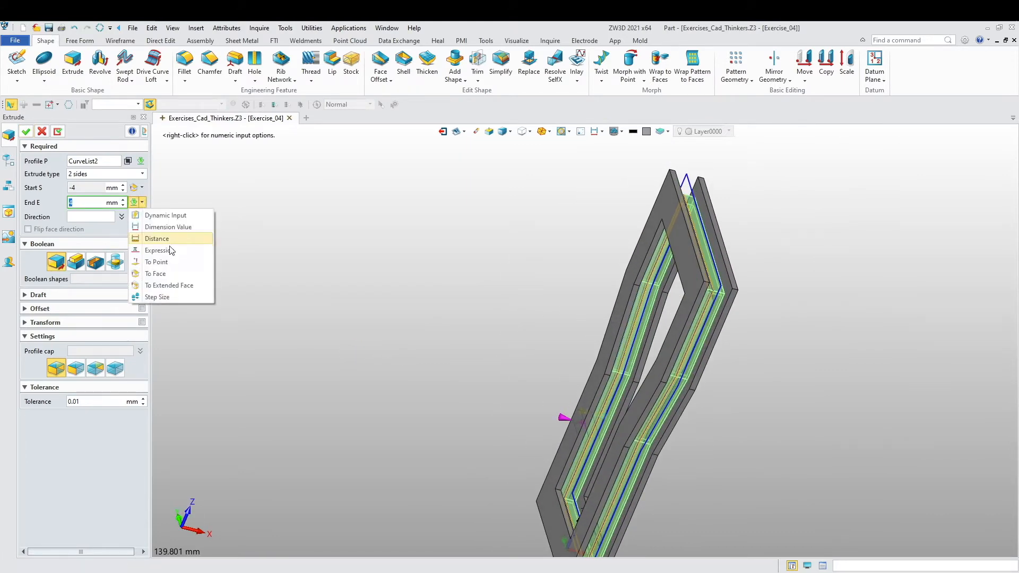
left_click(169, 274)
scroll(508, 323, "up", 3)
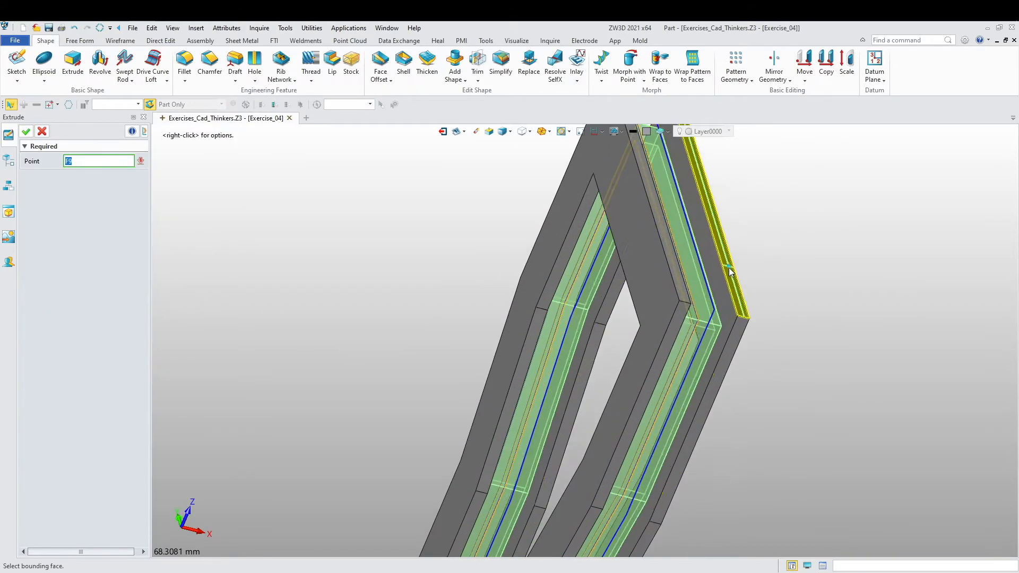
left_click(571, 356)
scroll(455, 362, "down", 3)
right_click_drag(454, 362, 355, 338)
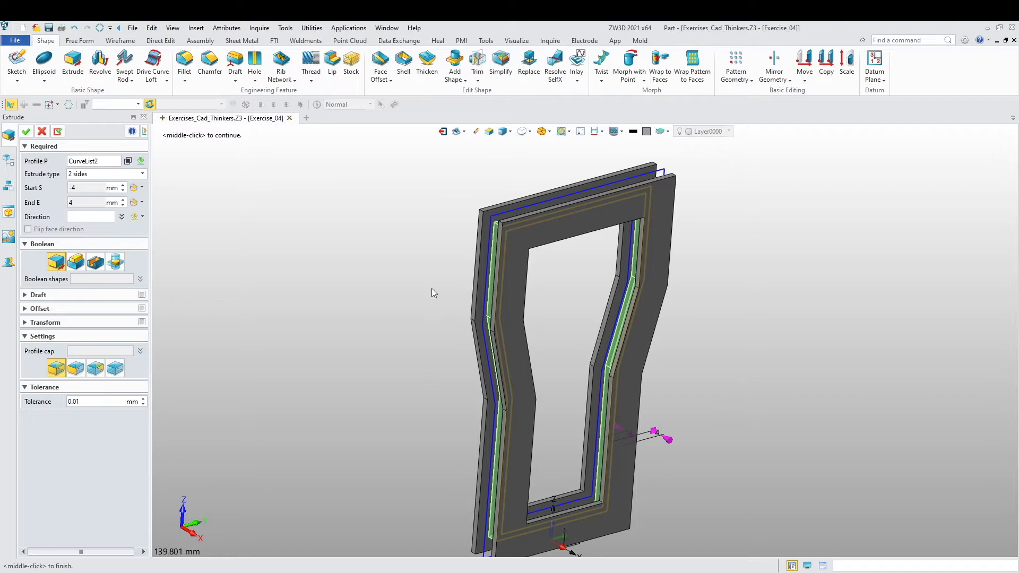
Set the extrude to add to the existing plates and complete it as a boss joining both frames
left_click(77, 262)
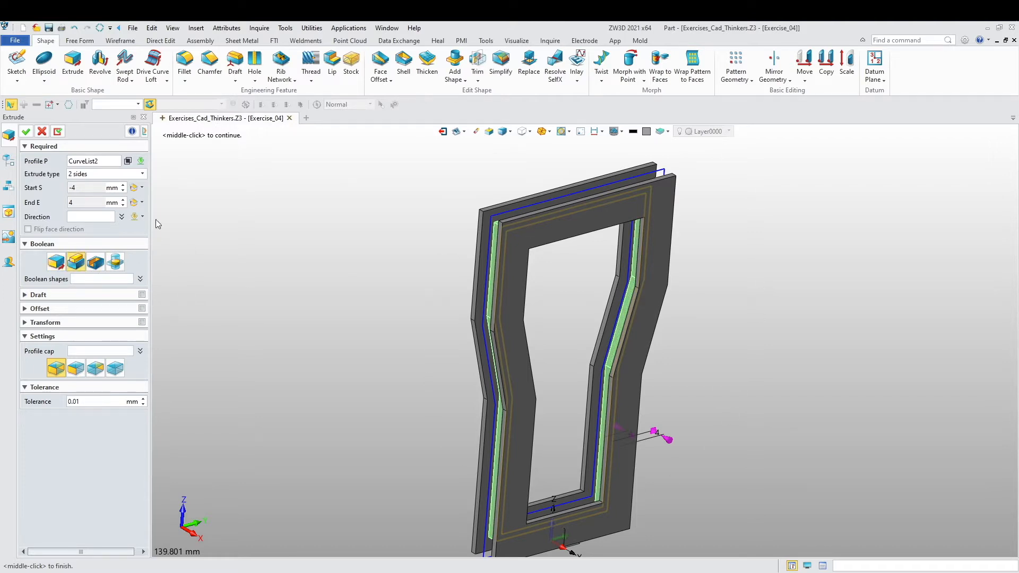
left_click(26, 134)
right_click_drag(218, 288, 353, 364)
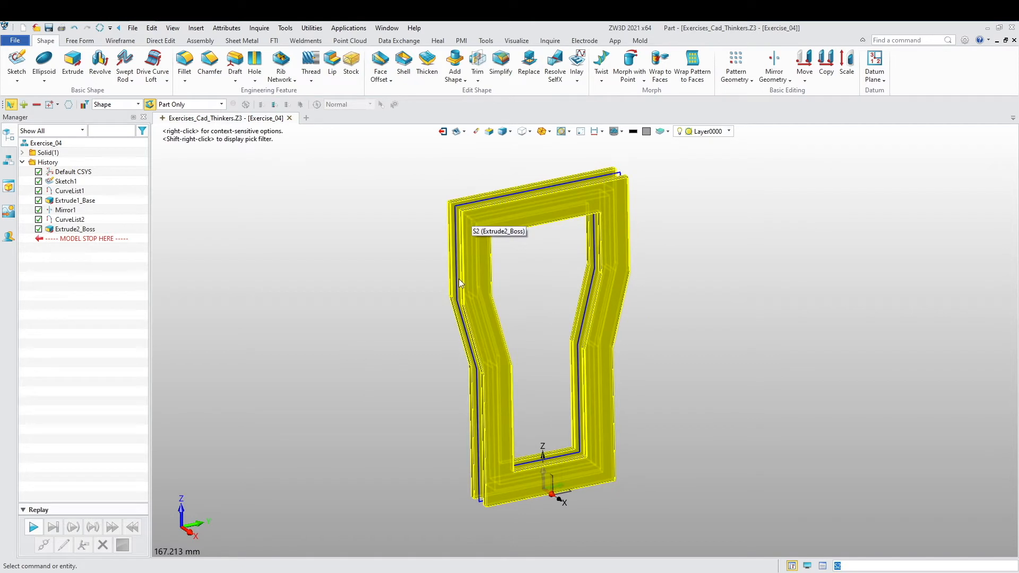
scroll(361, 371, "down", 1)
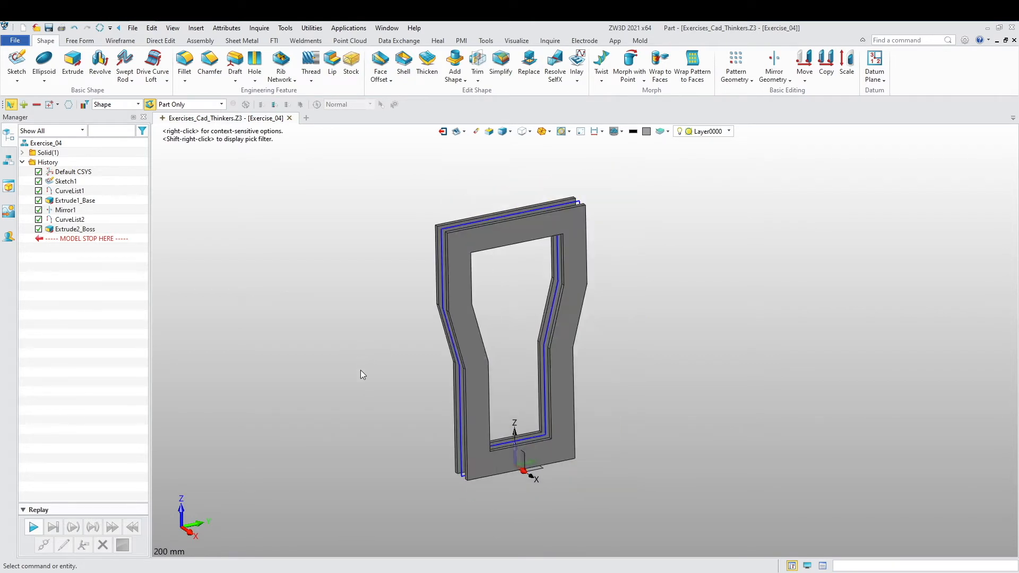
middle_click_drag(357, 396, 352, 350)
Start a new sketch over the frame in the YZ orientation and display the model as wireframe
right_click(369, 424)
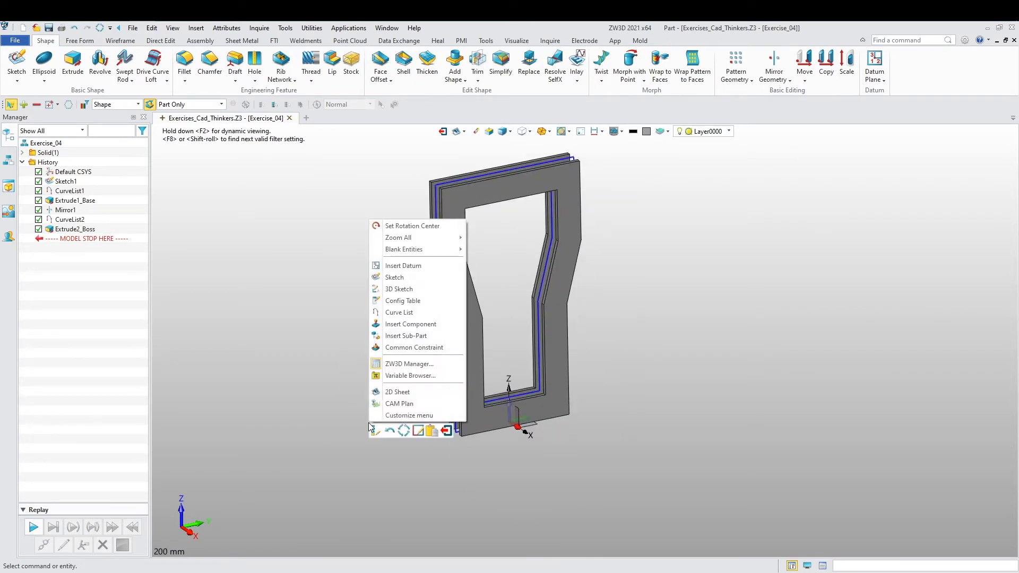
left_click(402, 278)
scroll(384, 324, "down", 2)
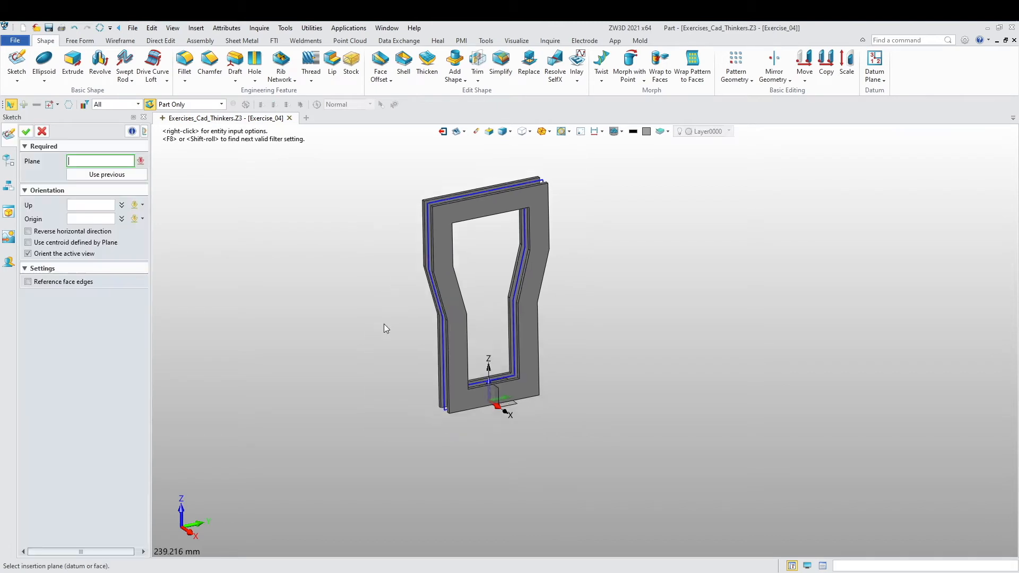
scroll(511, 397, "up", 3)
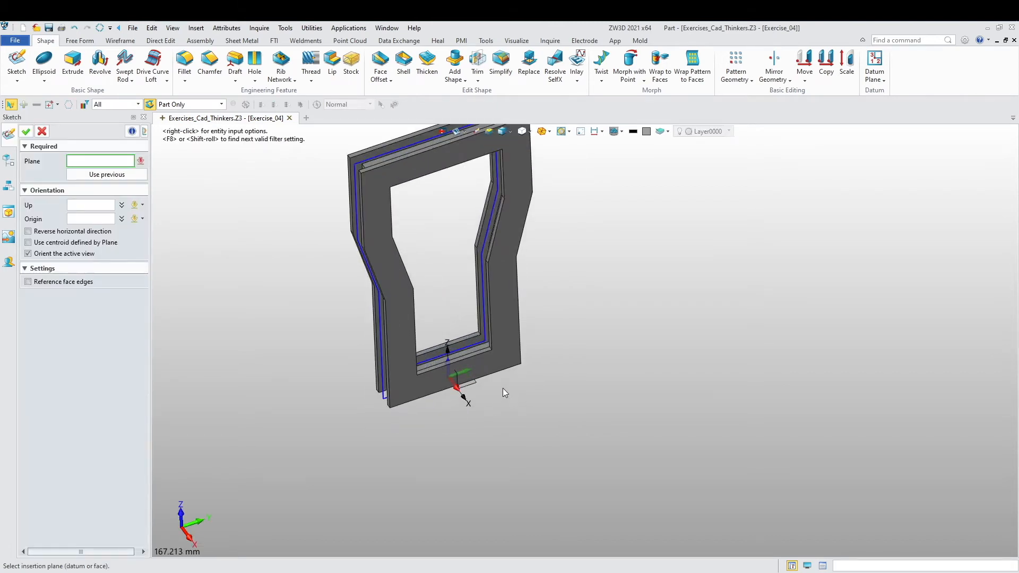
scroll(502, 388, "down", 3)
scroll(501, 384, "up", 1)
left_click(485, 361)
middle_click(371, 368)
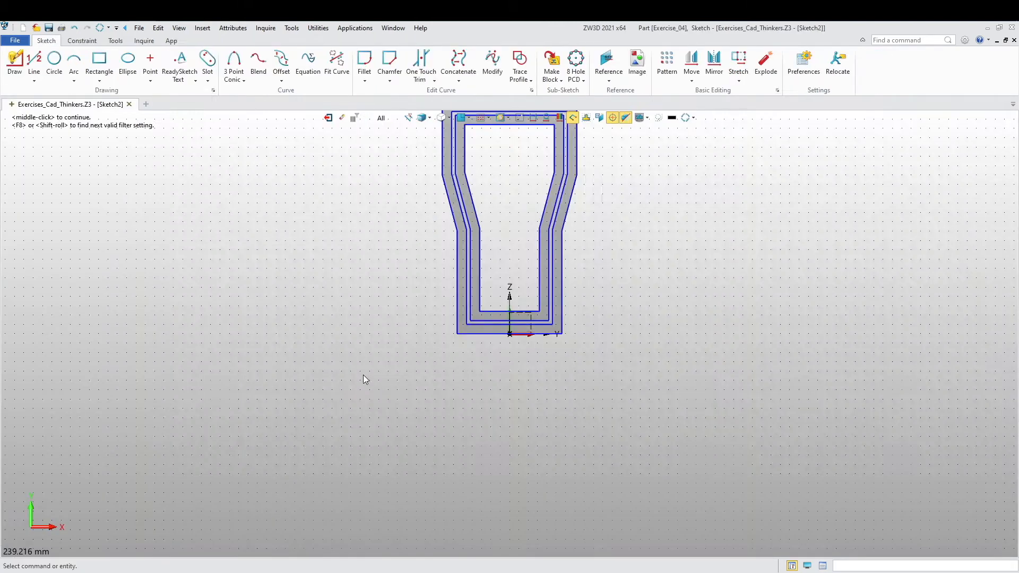
scroll(381, 275, "up", 4)
middle_click_drag(311, 249, 249, 275)
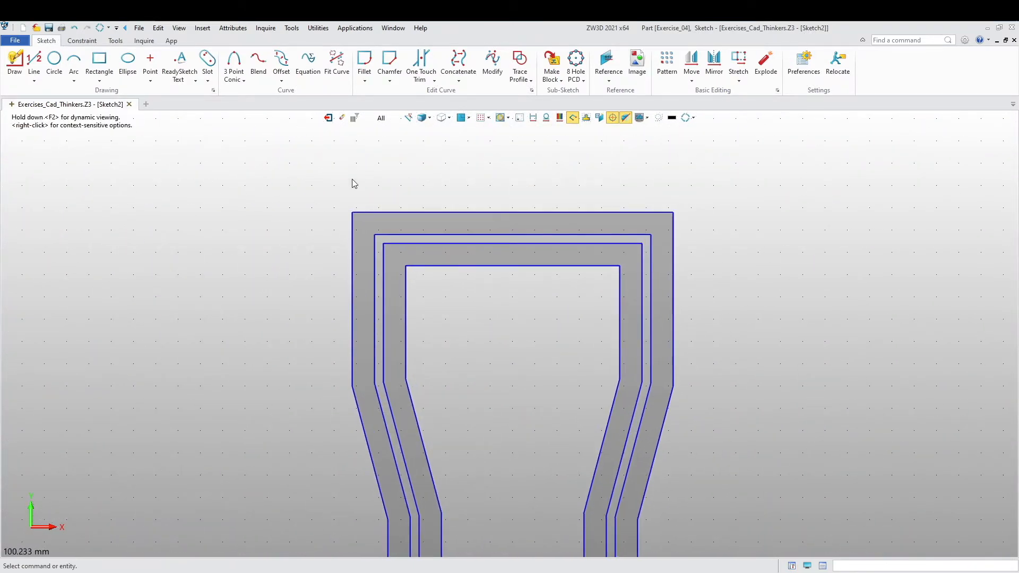
left_click(422, 120)
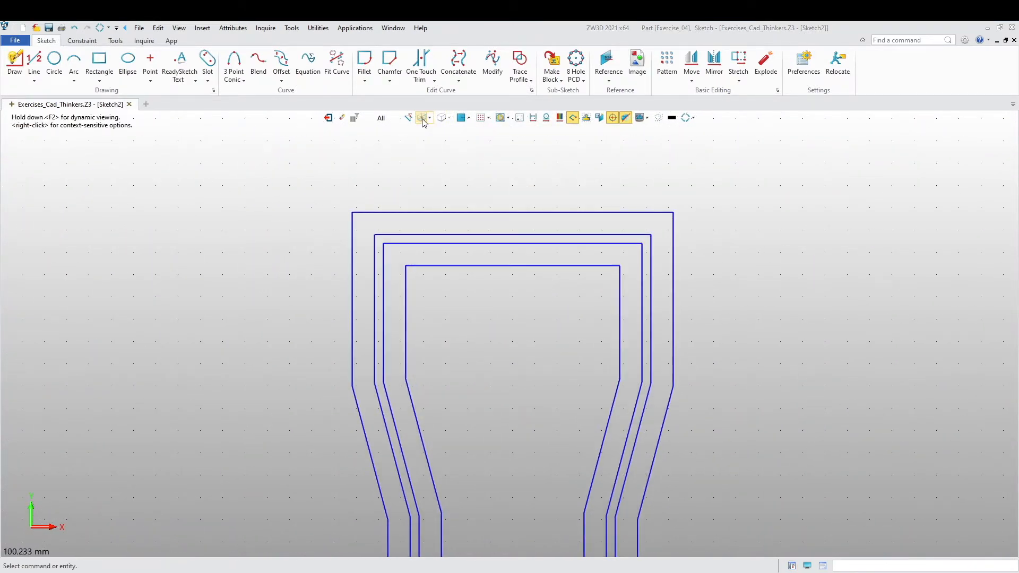
scroll(125, 313, "up", 2)
middle_click_drag(85, 226, 111, 221)
left_click(153, 63)
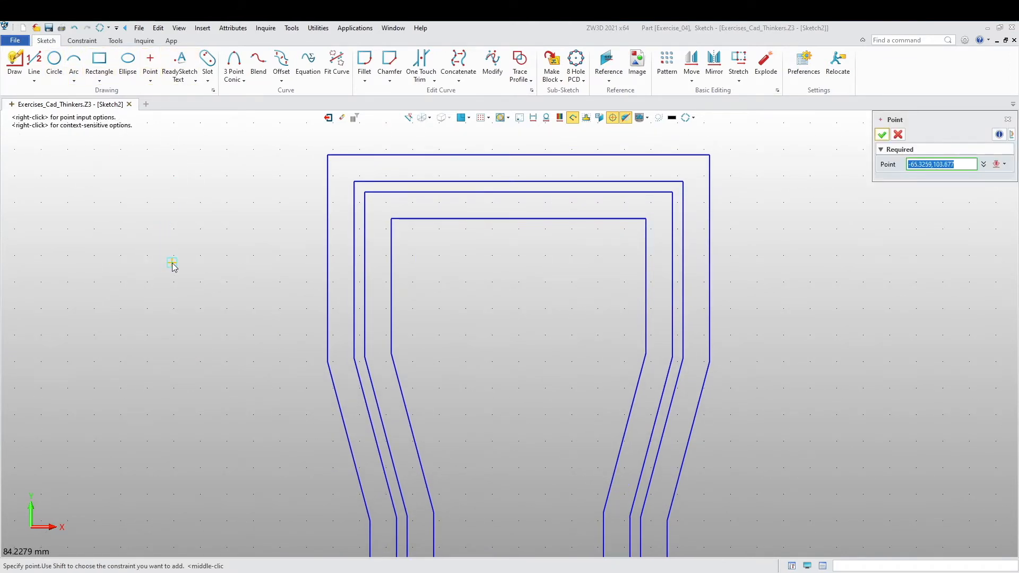
key("Escape")
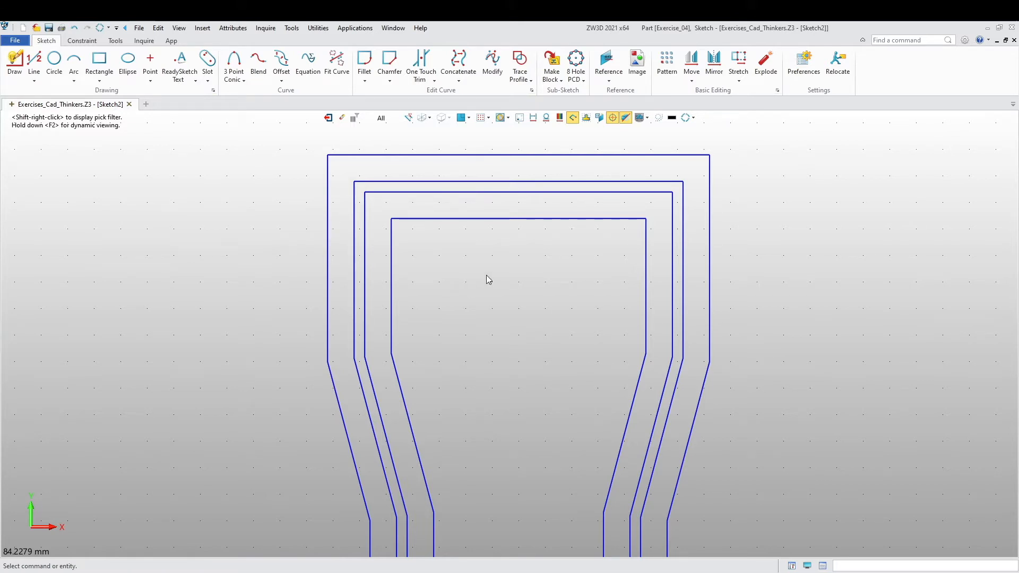
Place four sketch points on the frame's upper side arms, two per side, aligned horizontally and vertically with each other
scroll(314, 250, "down", 2)
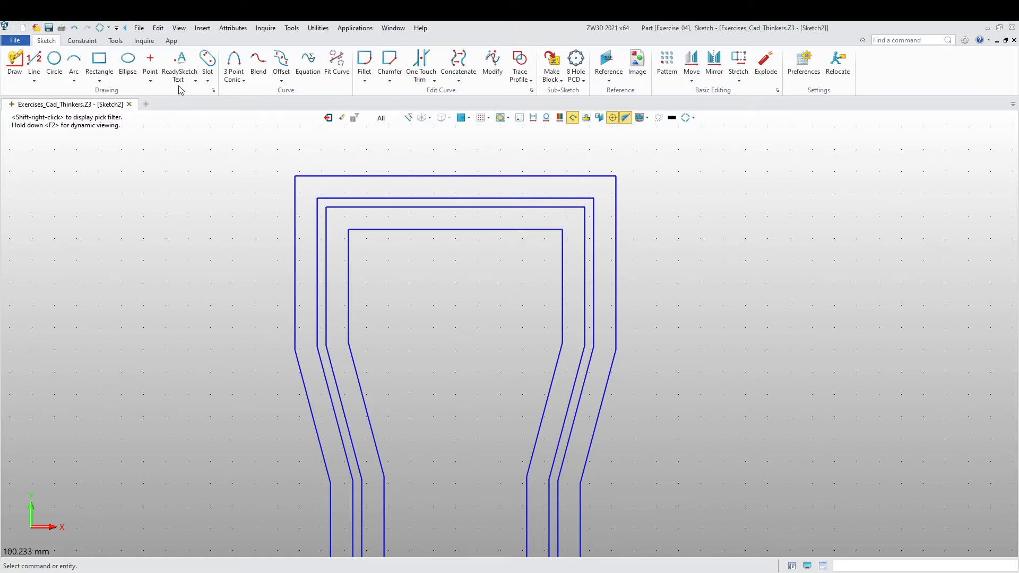
left_click(150, 63)
scroll(306, 218, "up", 2)
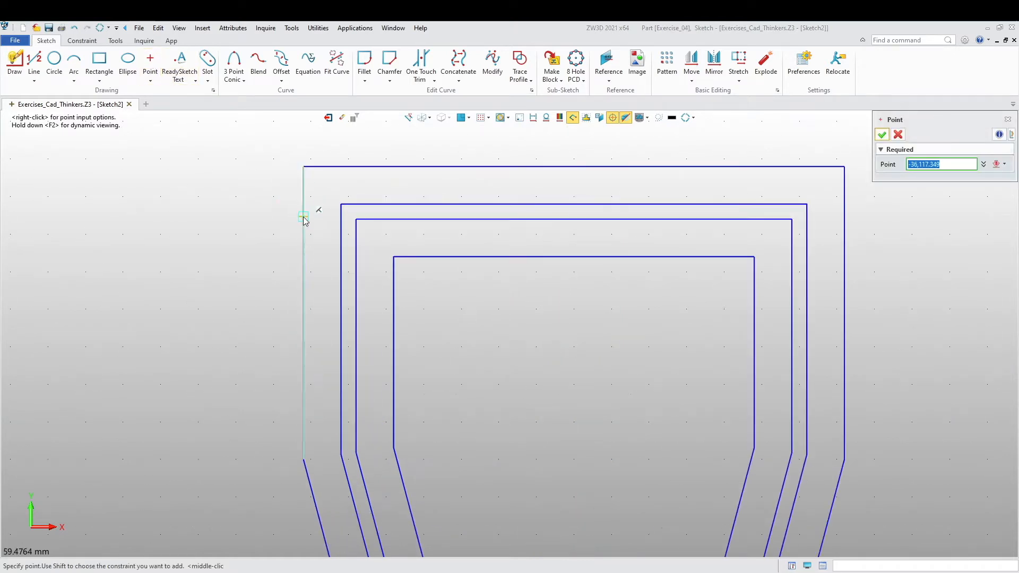
left_click(320, 196)
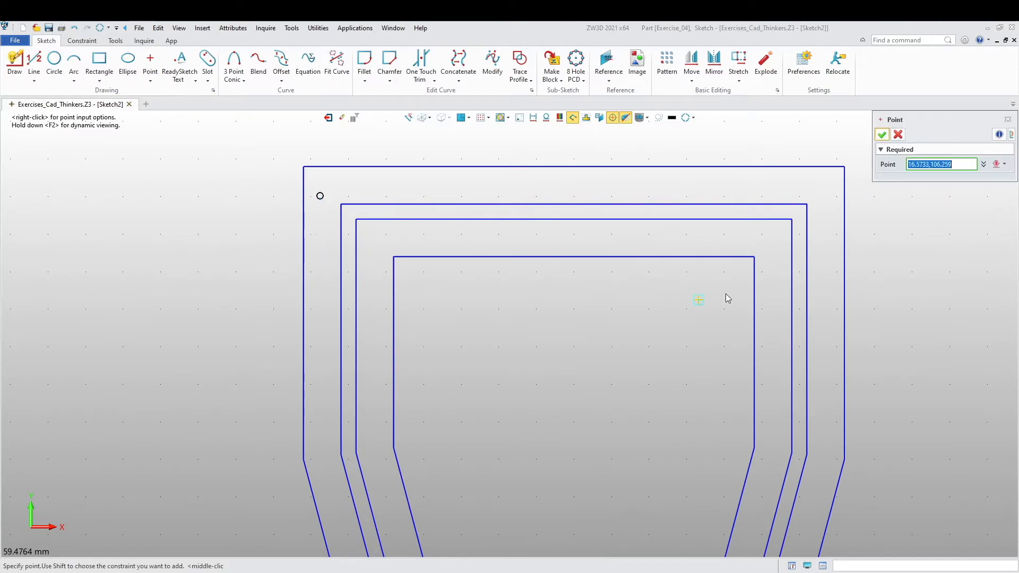
left_click(824, 196)
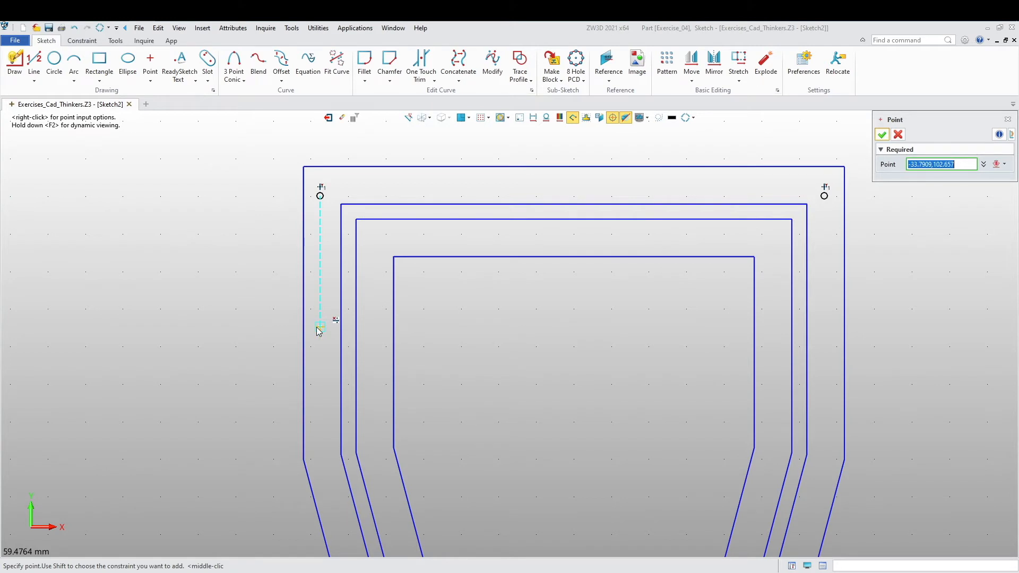
left_click(320, 424)
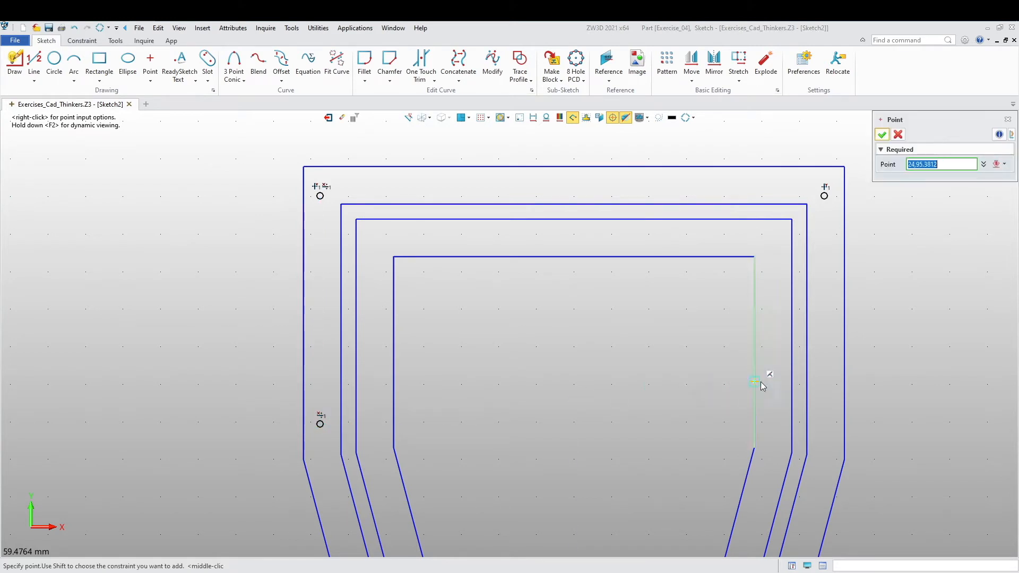
left_click(826, 424)
scroll(567, 326, "down", 3)
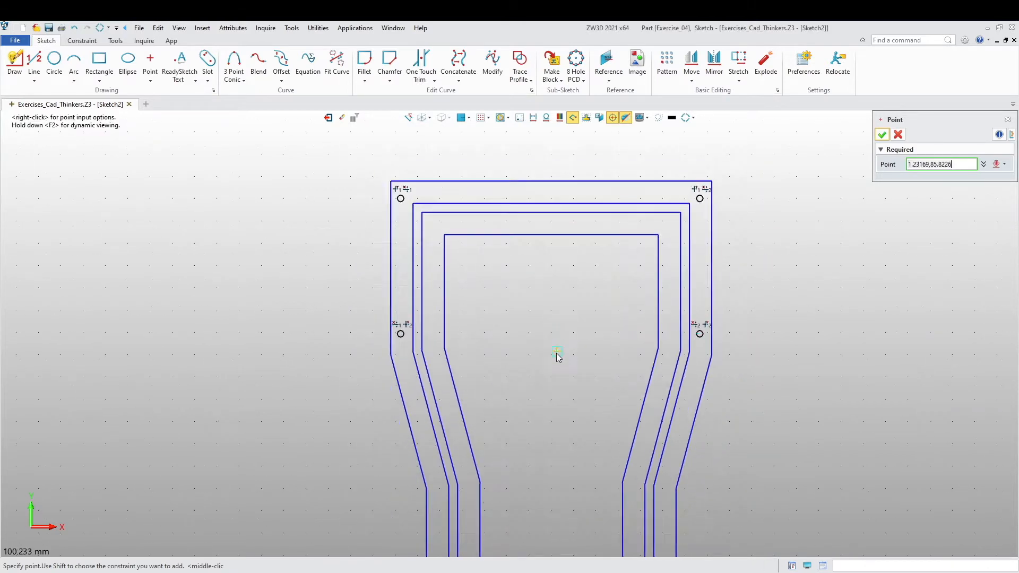
scroll(557, 357, "down", 1)
middle_click(498, 311)
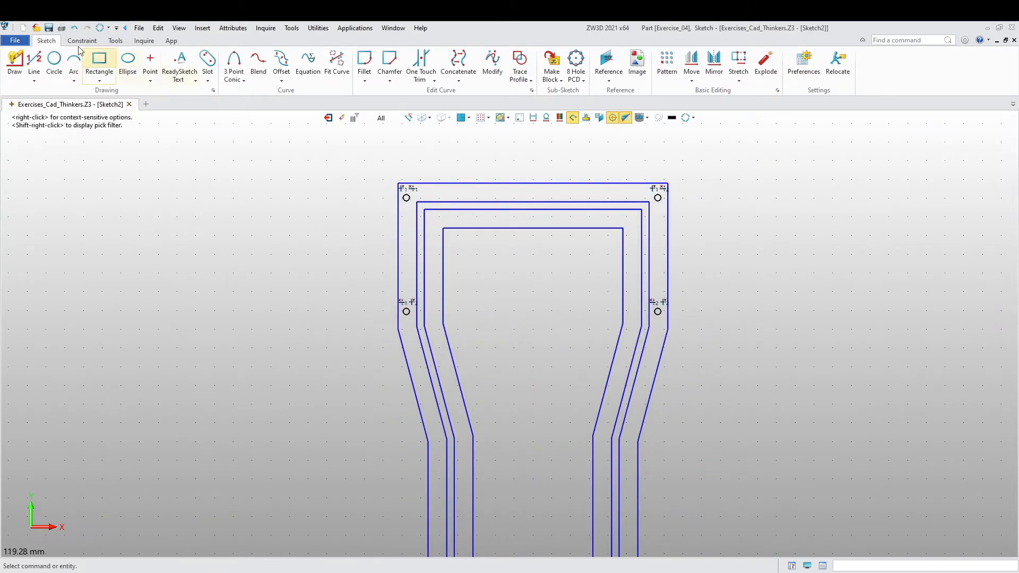
Add a 7 mm vertical linear dimension between the frame's outer upper-left corner and the upper-left point
left_click(82, 41)
left_click(316, 64)
left_click(399, 185)
left_click(406, 198)
scroll(405, 178, "up", 5)
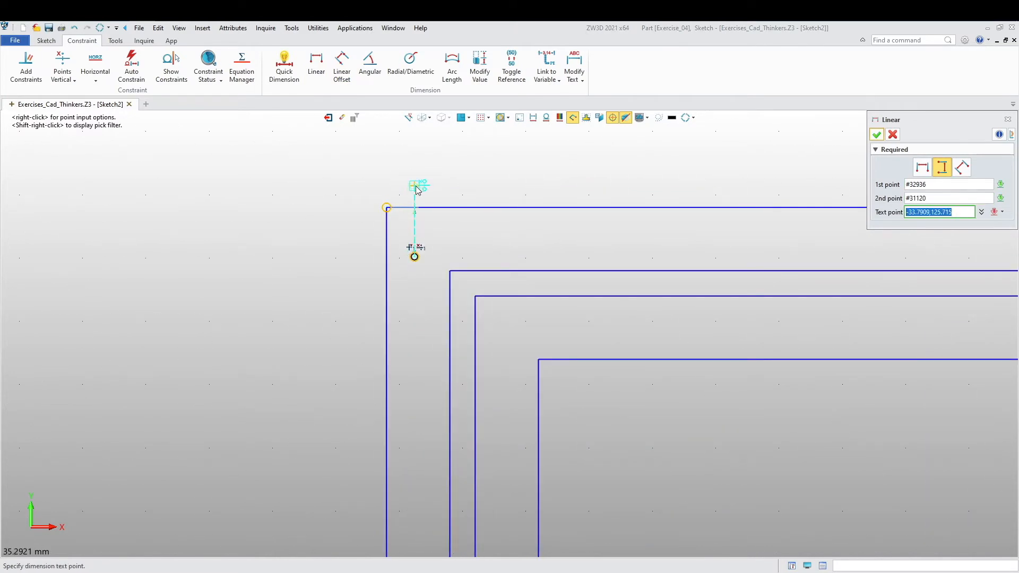
scroll(399, 194, "up", 4)
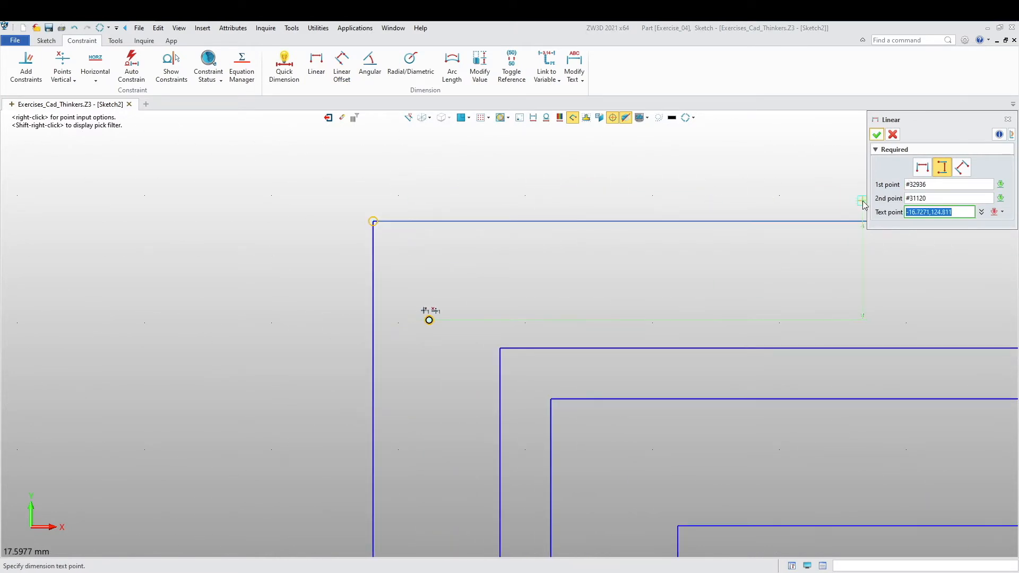
middle_click_drag(505, 228, 496, 175)
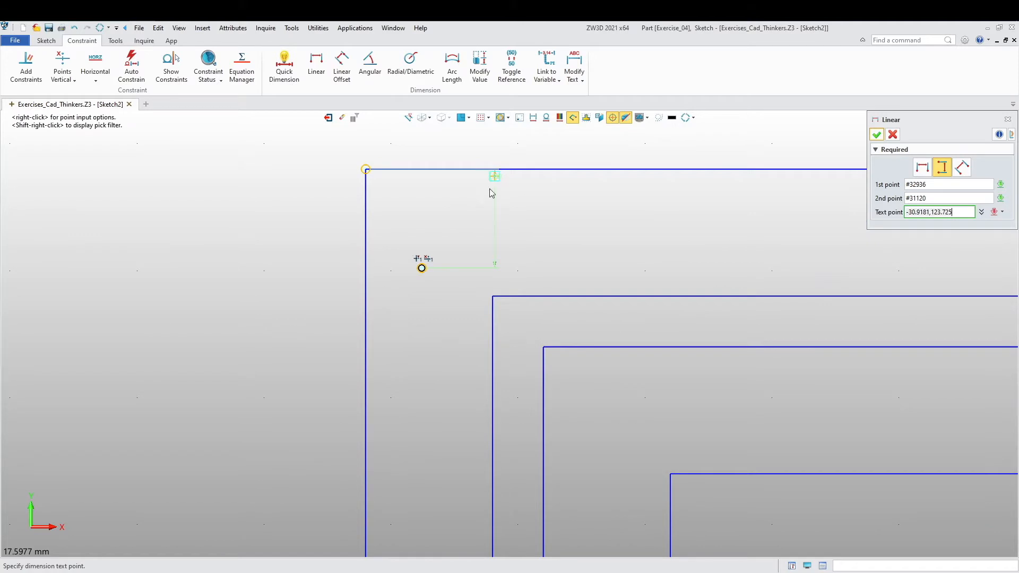
left_click(322, 220)
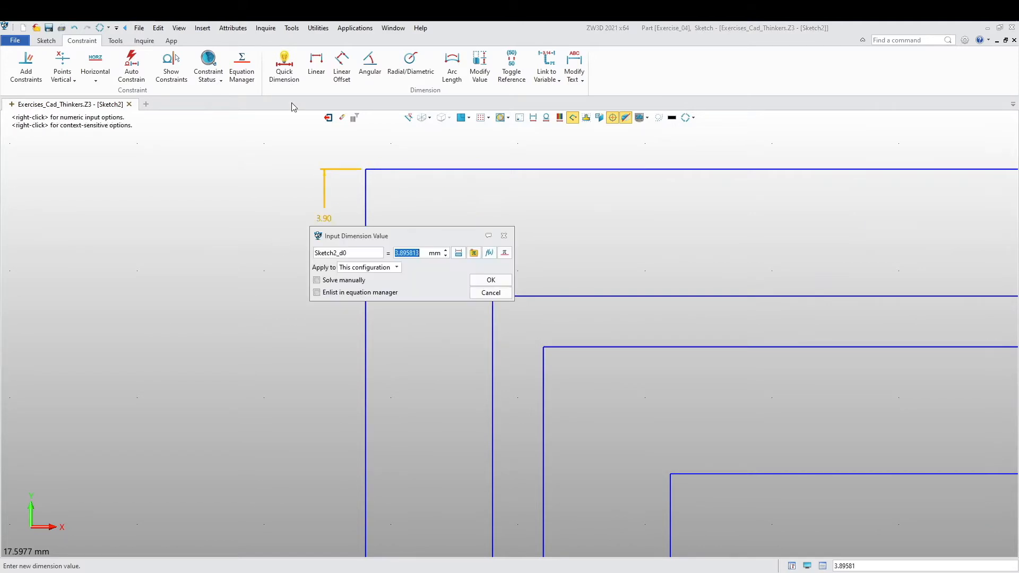
type("7")
key("Return")
scroll(302, 128, "down", 1)
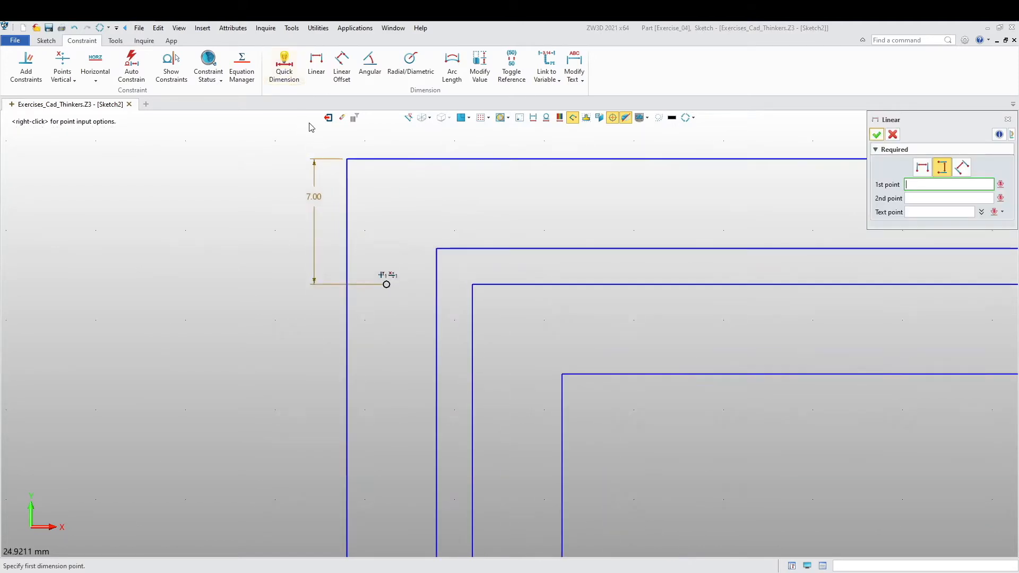
scroll(329, 86, "down", 1)
middle_click_drag(254, 201, 187, 365)
key("Escape")
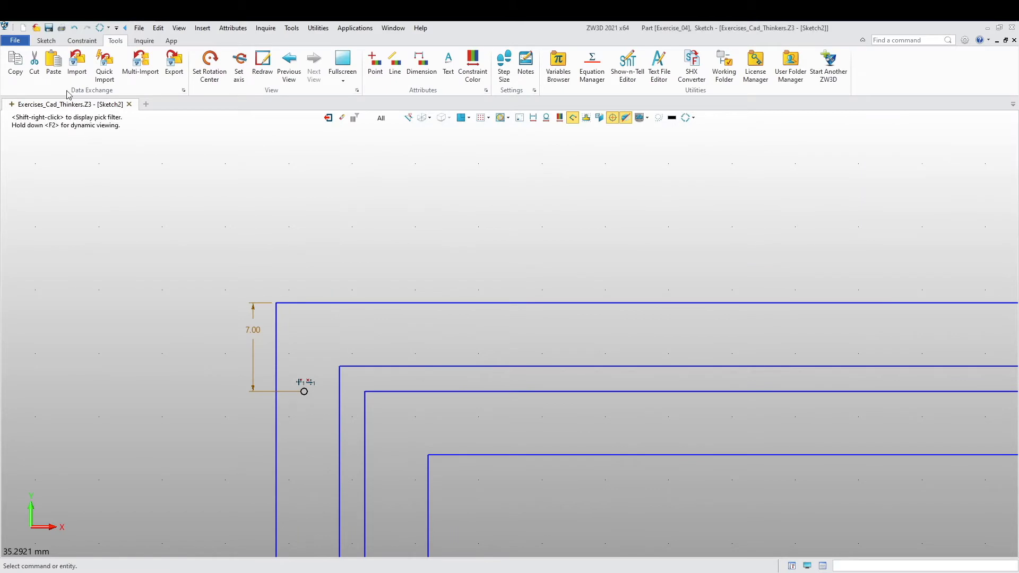
Dimension the two upper points horizontally from the outer upper-left corner, at 3 mm for the left and 69 mm for the right
left_click(81, 40)
left_click(317, 64)
left_click(276, 303)
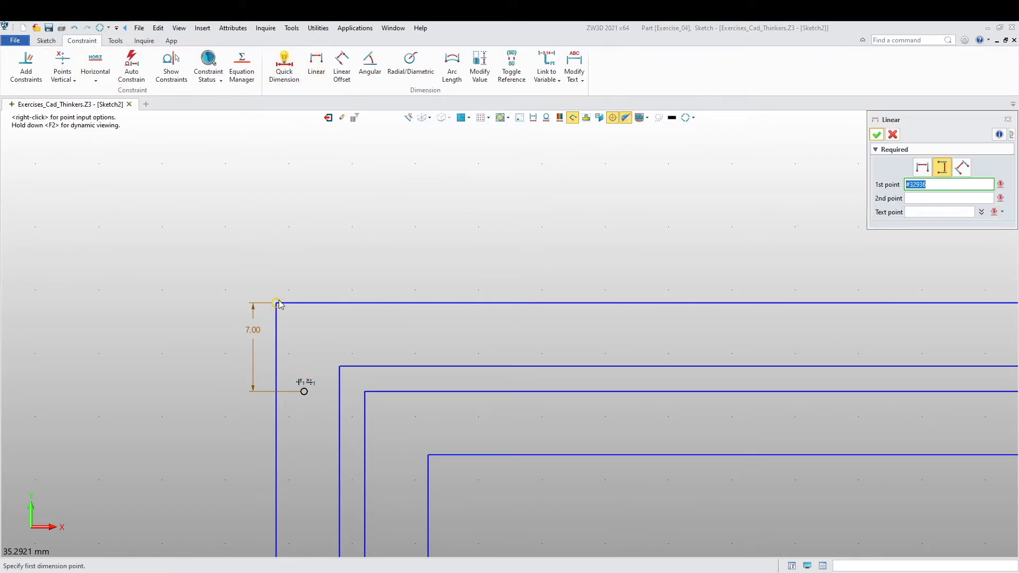
left_click(304, 393)
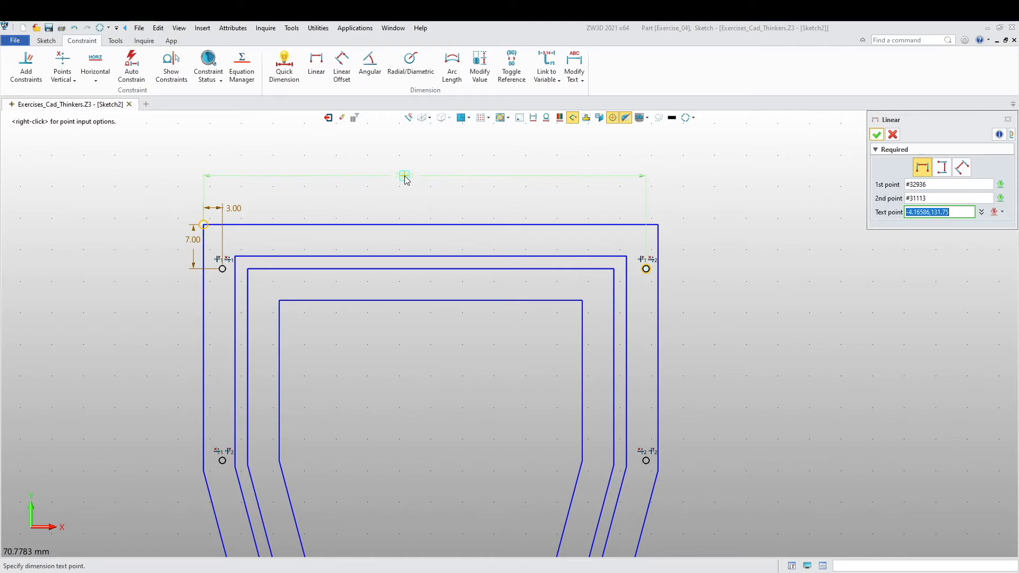
left_click(403, 176)
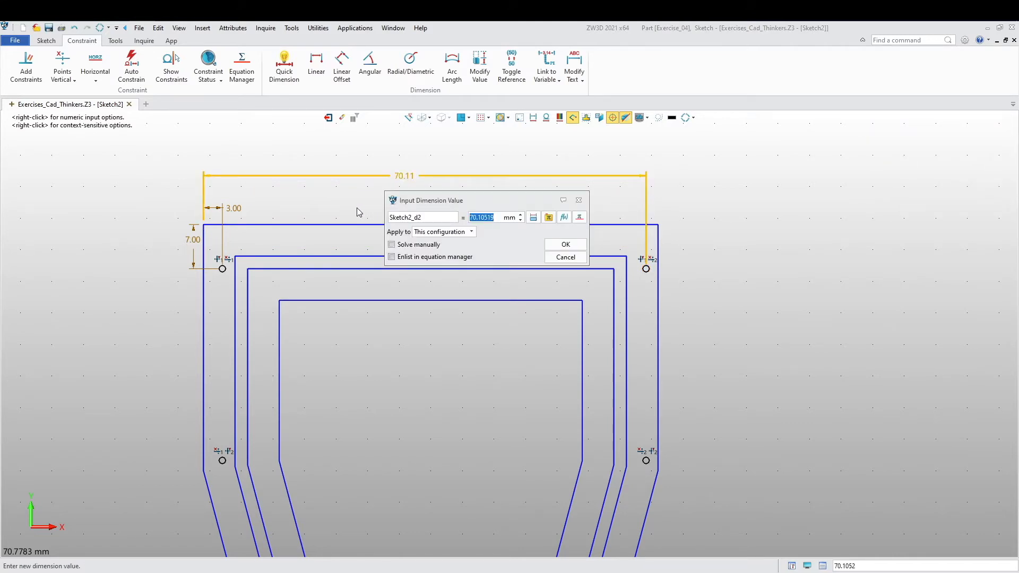
type("69")
key("Return")
key("Escape")
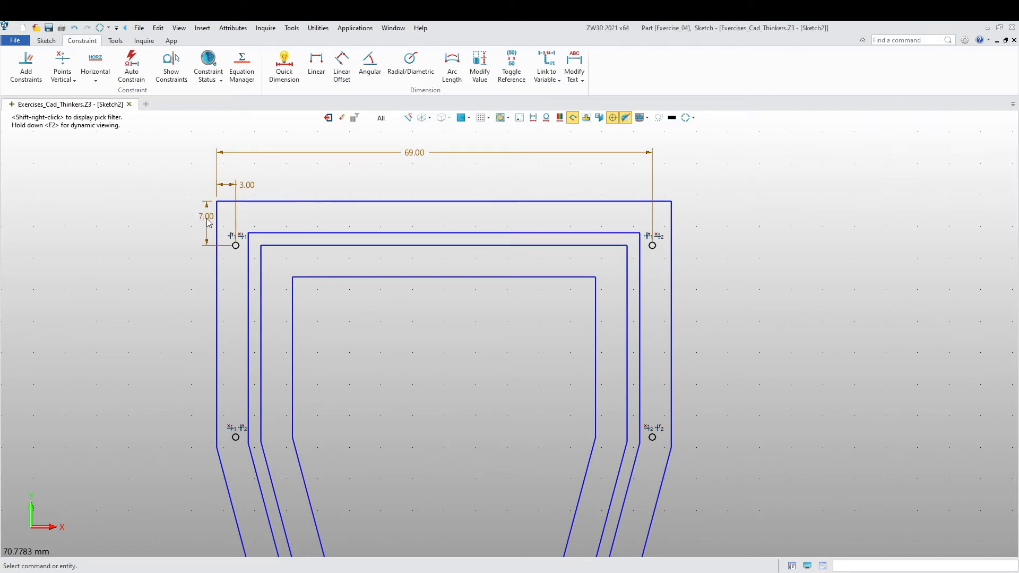
Try 8 mm for the upper-left point's vertical dimension and return it to 7 mm
double_click(207, 226)
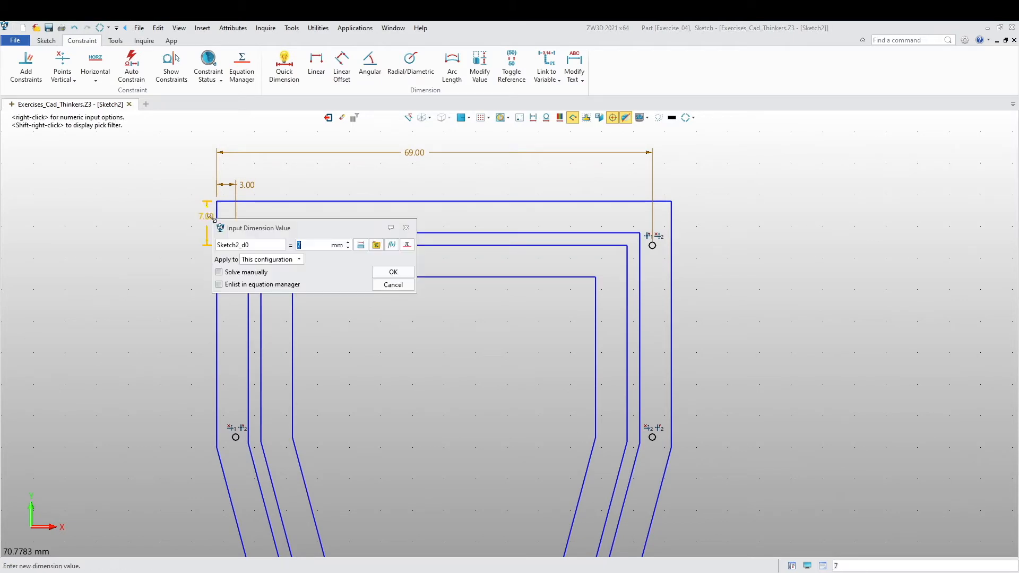
type("8.0")
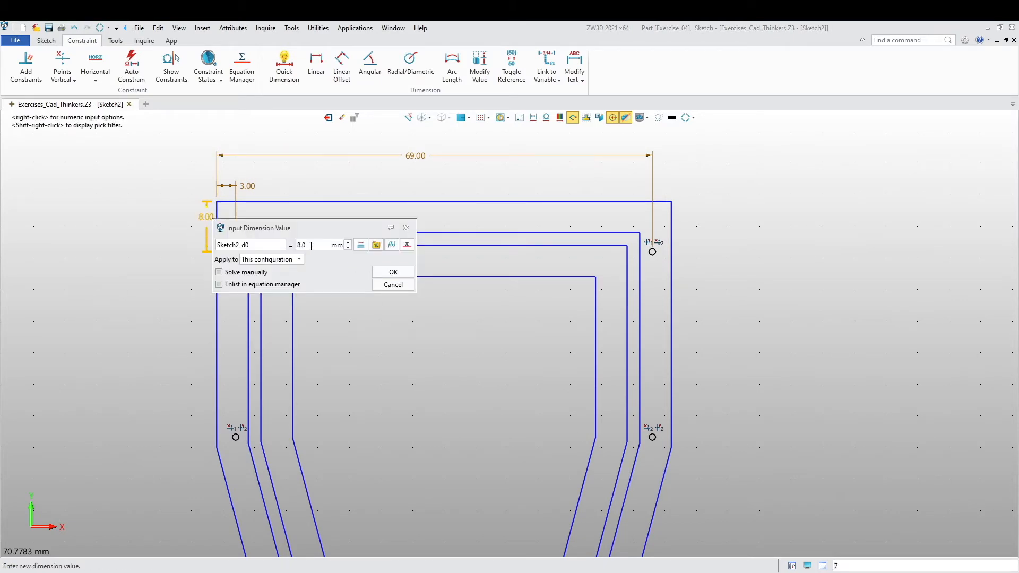
scroll(311, 246, "up", 1)
scroll(312, 246, "down", 2)
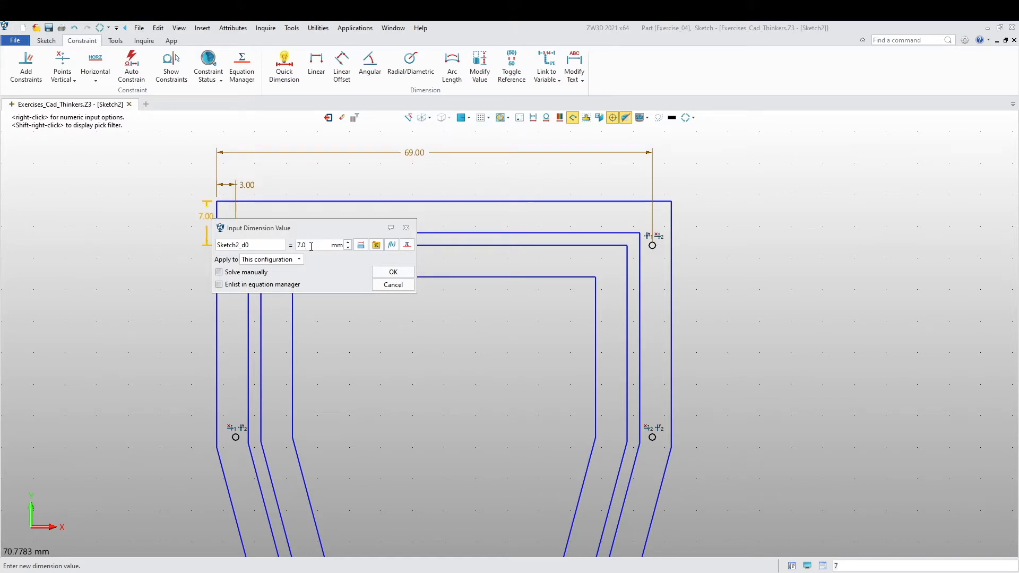
left_click(394, 273)
Add a 31 mm vertical linear dimension between the outer upper-left corner and the lower-left point
scroll(355, 354, "down", 2)
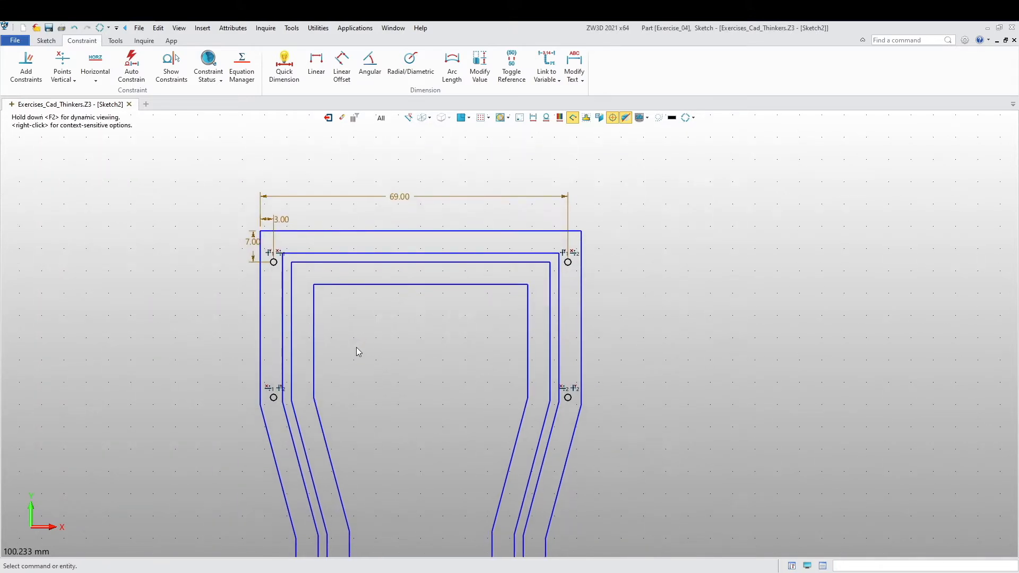
left_click(311, 68)
left_click(260, 231)
left_click(274, 397)
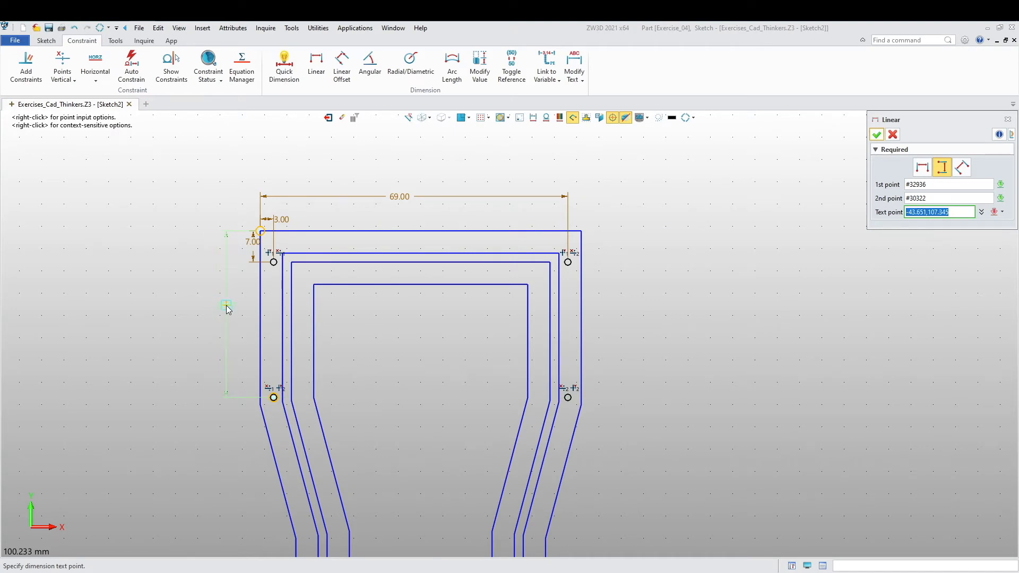
left_click(226, 308)
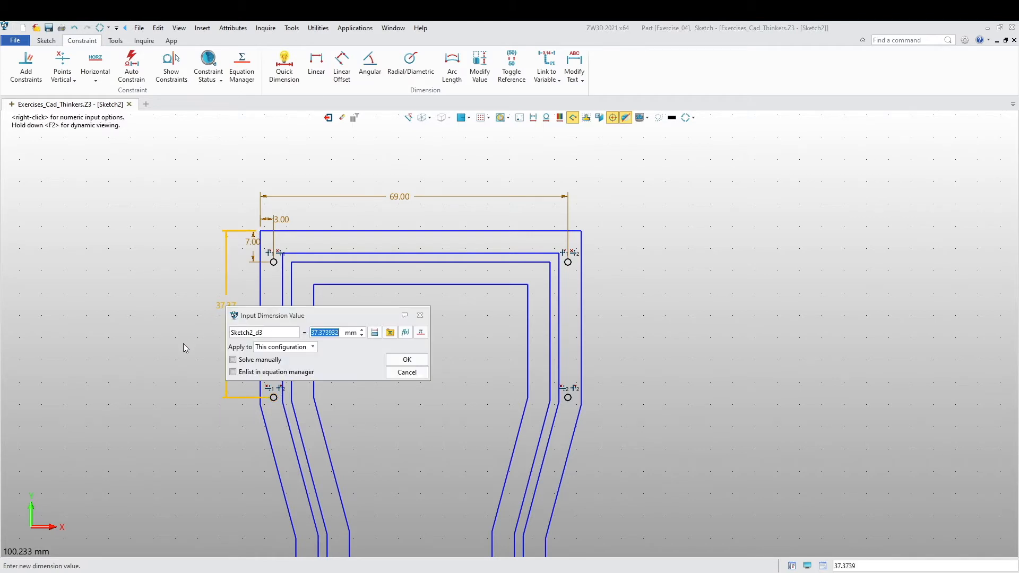
type("31")
key("Return")
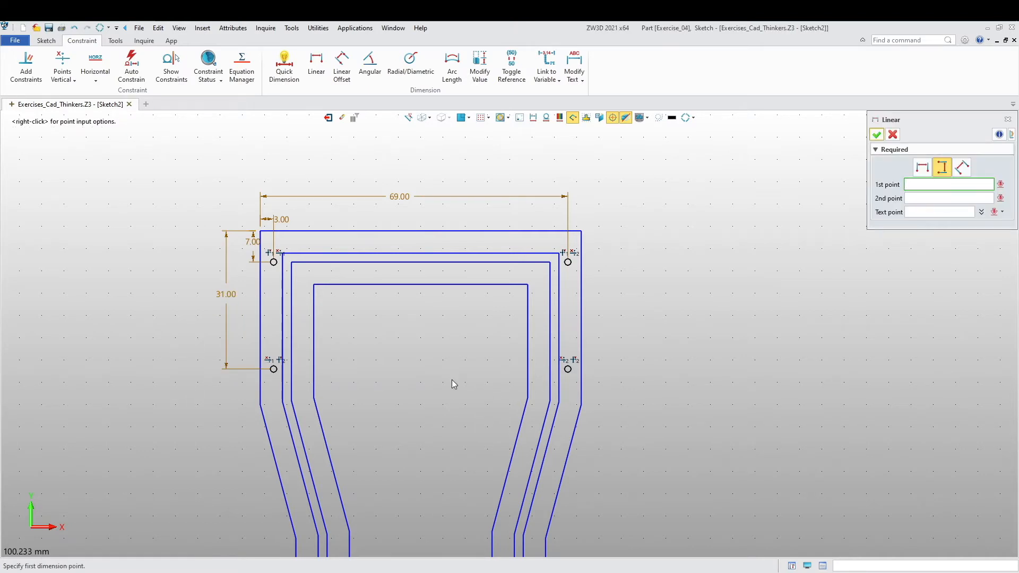
Reopen the upper points' two horizontal dimensions and accept them at 3.0 mm and 69.0 mm
middle_click_drag(399, 381, 406, 377)
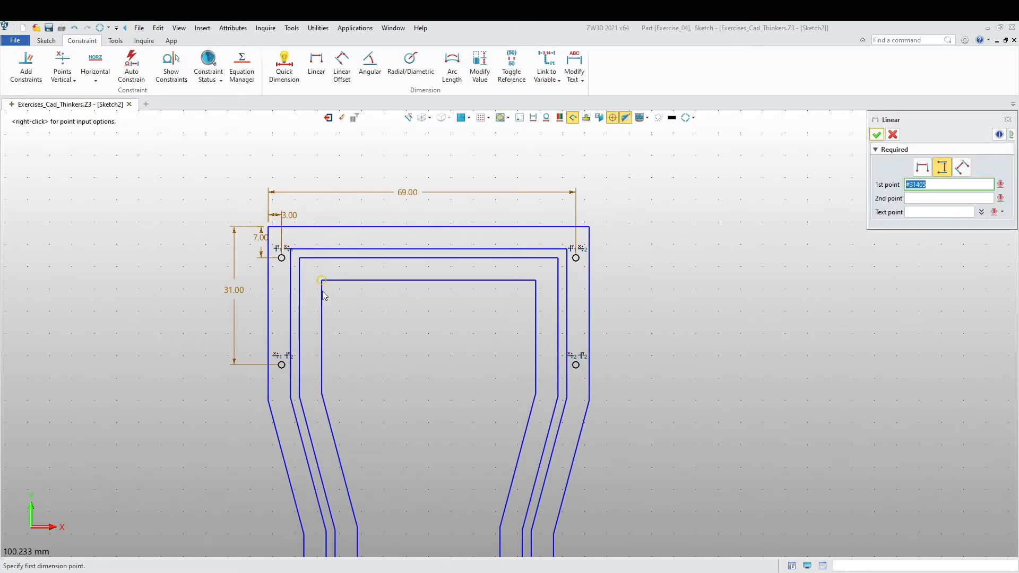
double_click(296, 217)
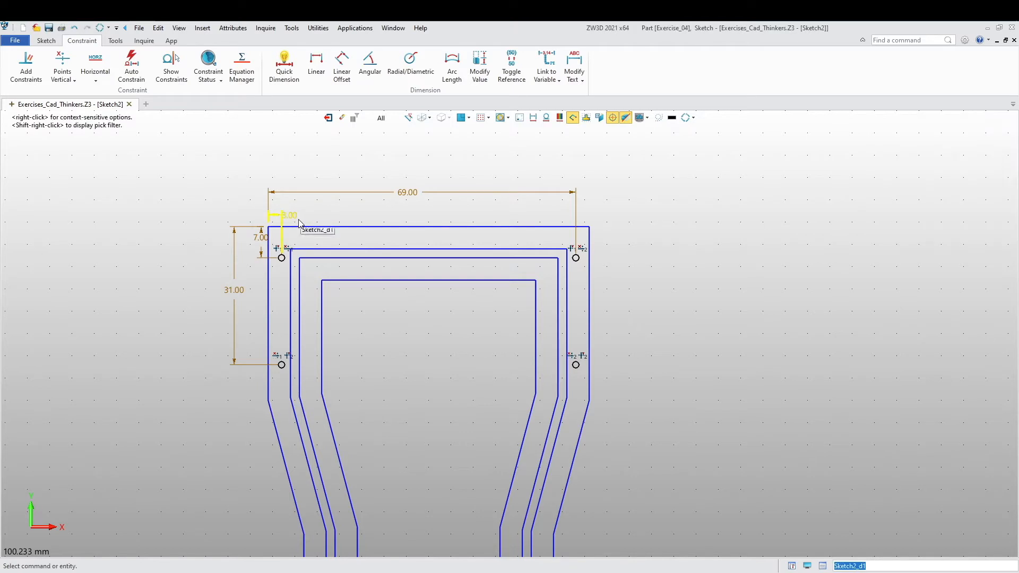
left_click(399, 247)
type(".0")
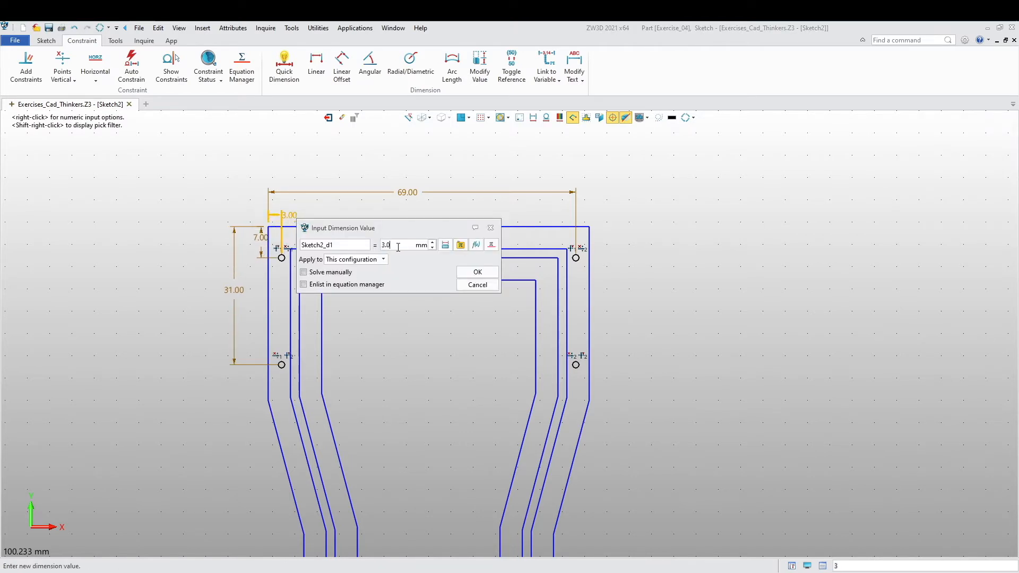
left_click(477, 273)
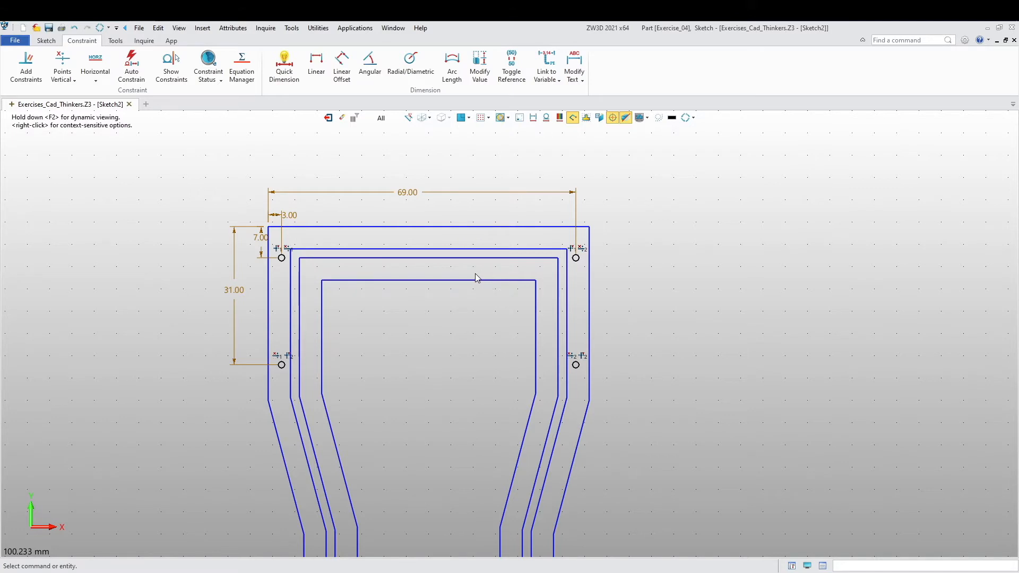
double_click(482, 196)
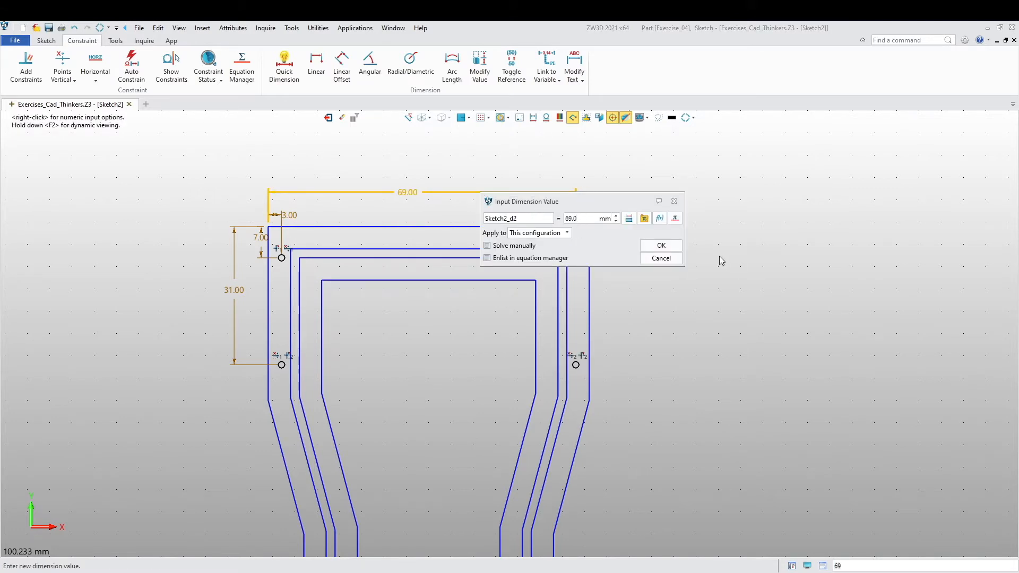
left_click(662, 245)
Check the sketch's constraint status and close the report
scroll(419, 359, "down", 2)
scroll(414, 366, "up", 2)
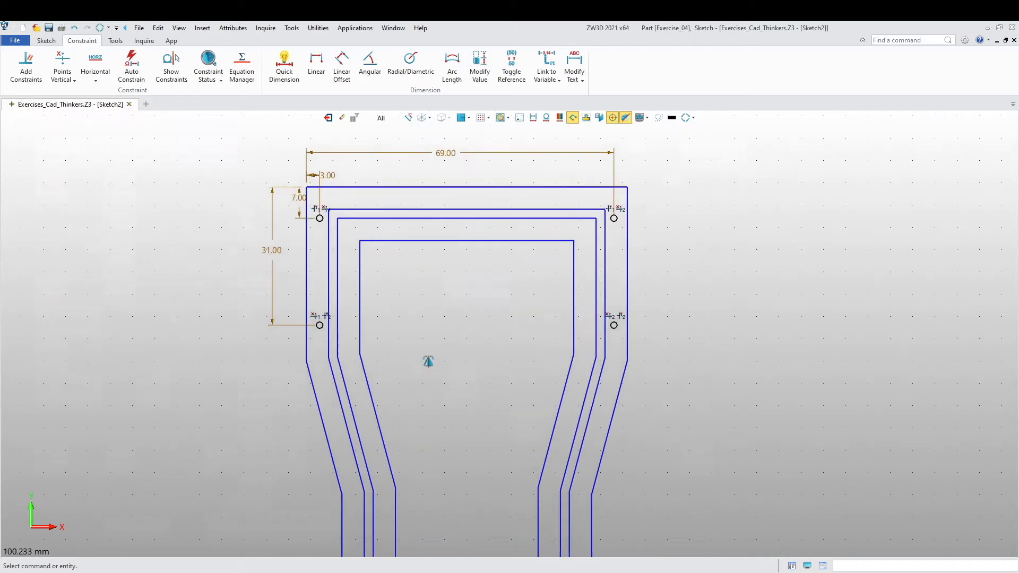
left_click(208, 61)
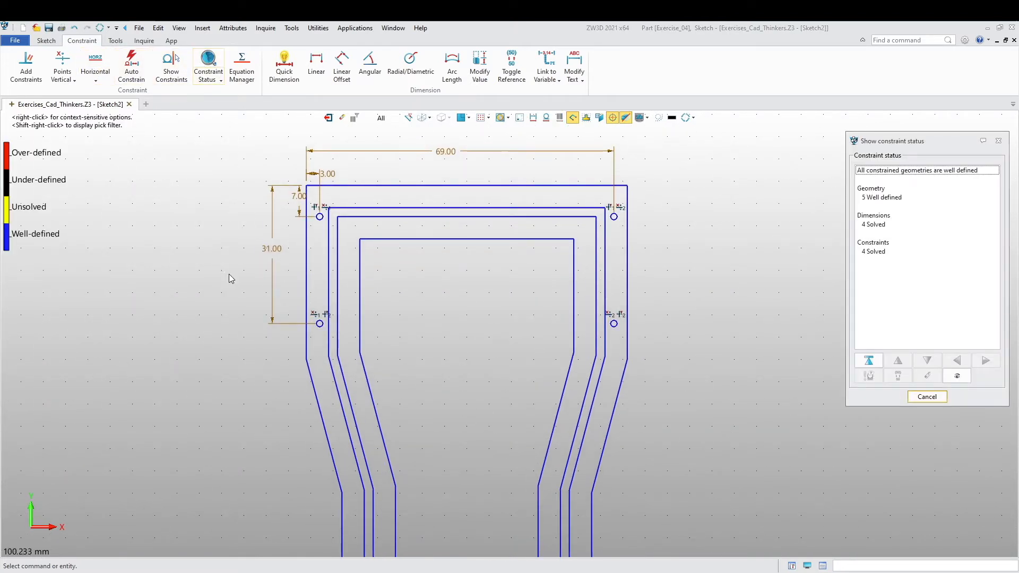
left_click(927, 396)
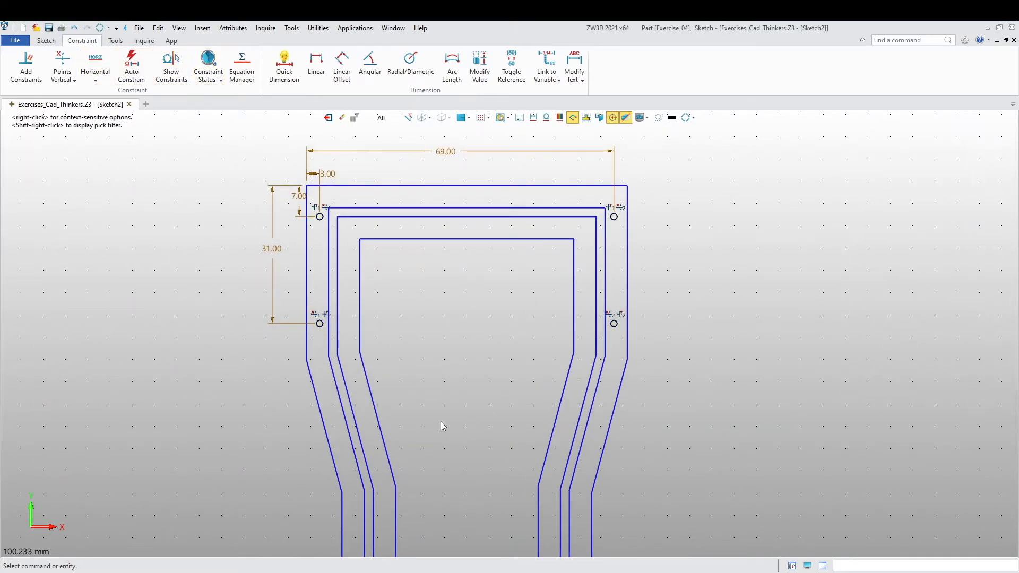
Exit the finished point sketch and return to the 3D part
scroll(332, 345, "down", 2)
scroll(305, 358, "down", 2)
middle_click_drag(296, 370, 301, 332)
middle_click_drag(238, 198, 247, 168)
left_click(328, 117)
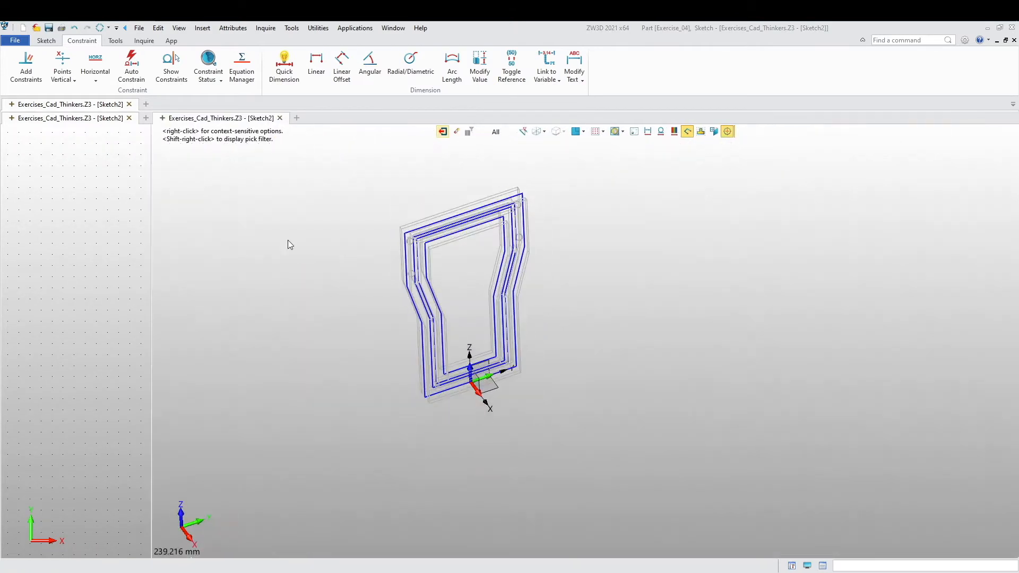
Switch the bracket part from wireframe to shaded display
scroll(311, 310, "up", 3)
middle_click_drag(360, 249, 317, 311)
left_click(503, 132)
mouse_move(268, 345)
right_mouse_down()
mouse_move(257, 328)
mouse_move(296, 369)
mouse_move(276, 292)
mouse_move(237, 237)
mouse_move(296, 350)
mouse_move(318, 297)
mouse_move(342, 319)
mouse_move(327, 310)
right_mouse_up()
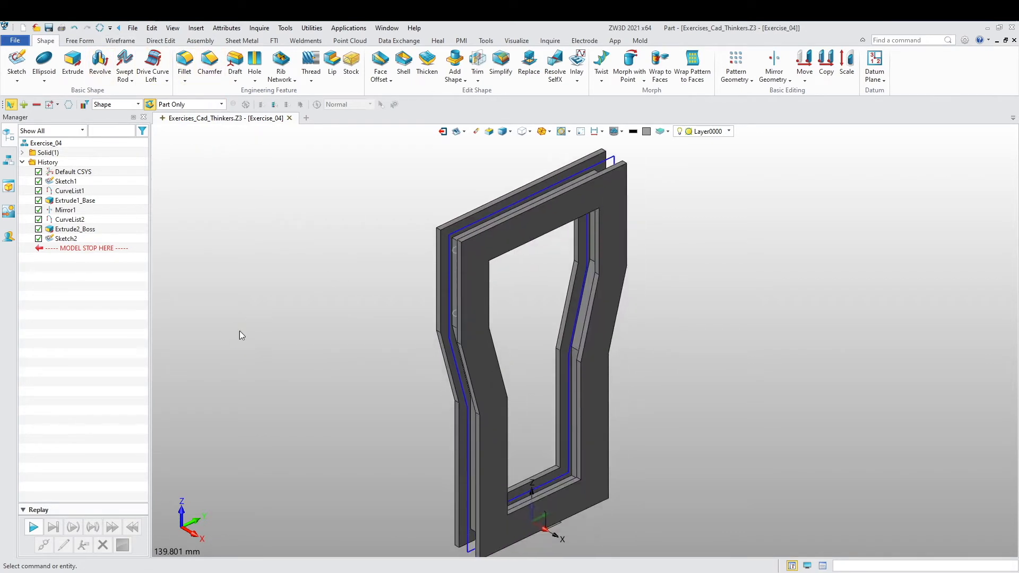
middle_click_drag(253, 329, 286, 364)
right_click_drag(287, 360, 289, 340)
Start a Hole feature and pick the two sketch points on the frame's left side as hole locations
left_click(255, 79)
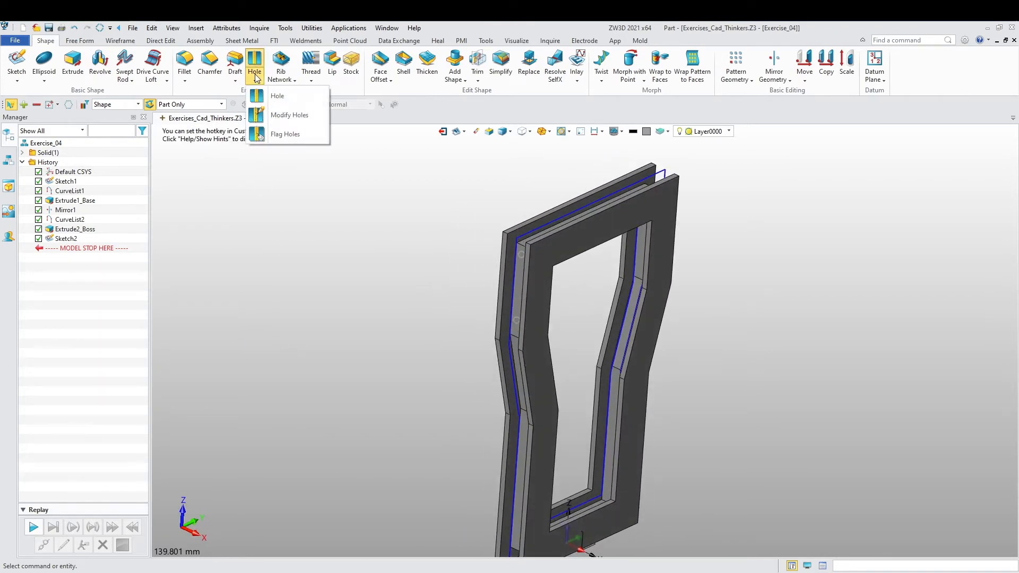
left_click(255, 75)
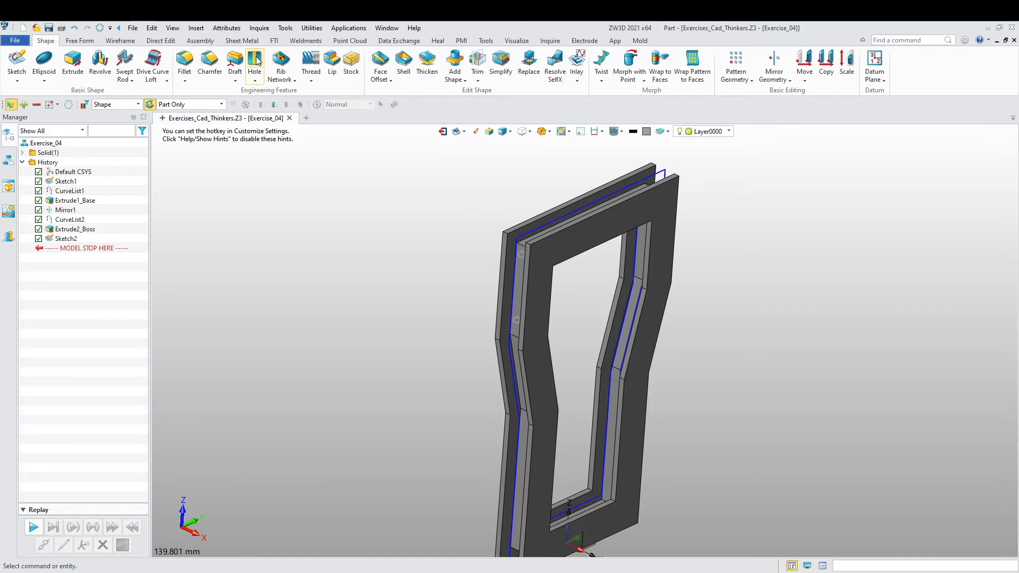
left_click(257, 60)
middle_click_drag(346, 266, 381, 268)
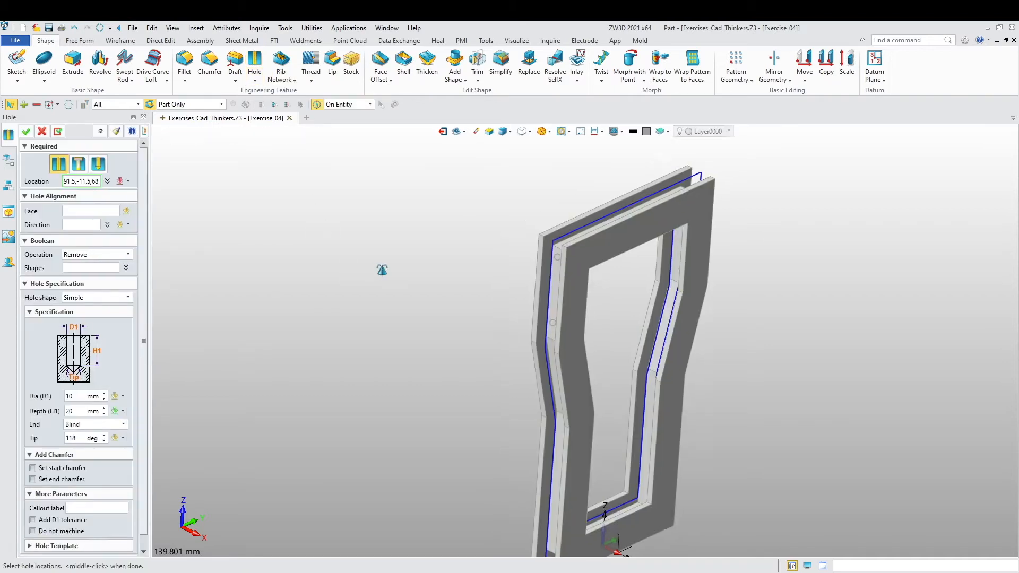
scroll(585, 296, "up", 3)
scroll(584, 294, "up", 1)
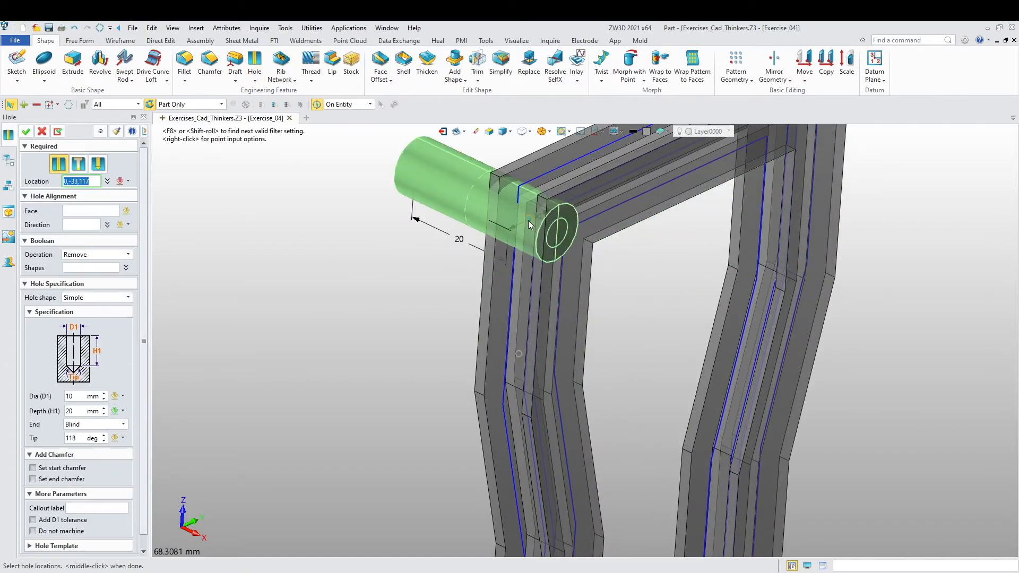
left_click(527, 220)
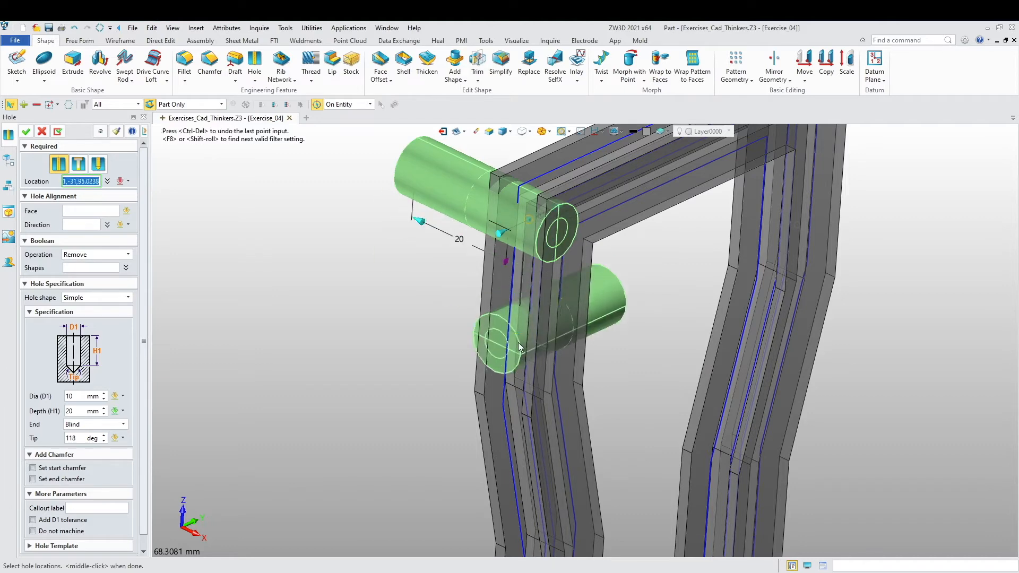
scroll(367, 395, "down", 7)
Add the two sketch points on the frame's opposite side as hole locations and finish the location selection
right_click_drag(679, 387, 563, 380)
scroll(472, 315, "up", 4)
scroll(454, 280, "up", 6)
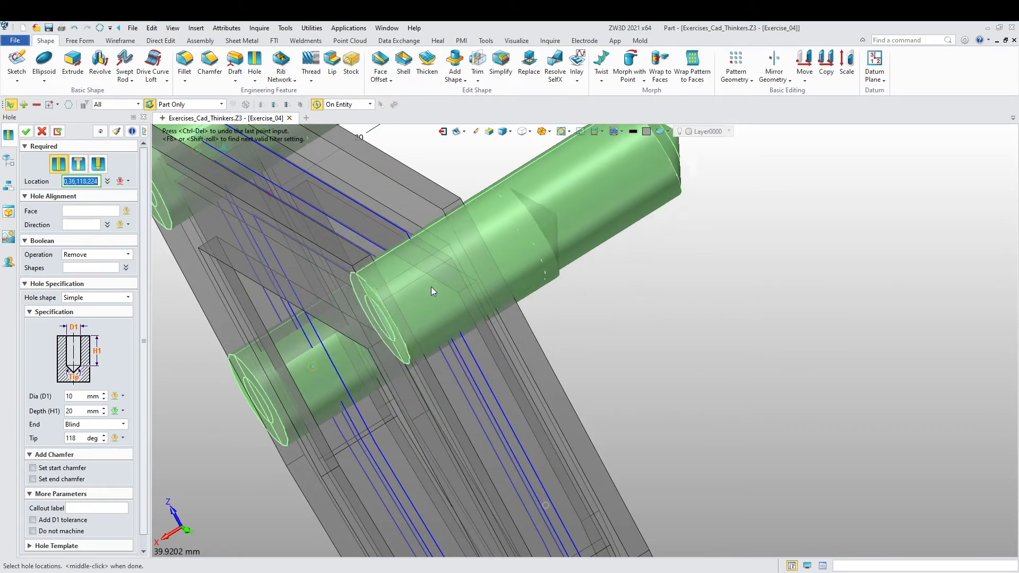
left_click(424, 288)
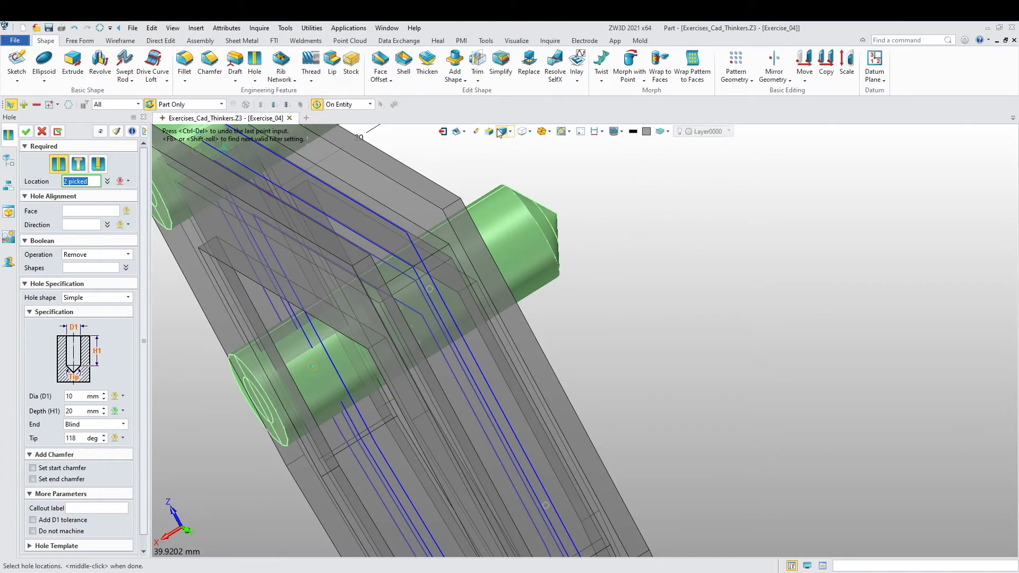
left_click(503, 132)
scroll(512, 330, "down", 3)
middle_click_drag(512, 330, 633, 335)
scroll(612, 380, "up", 3)
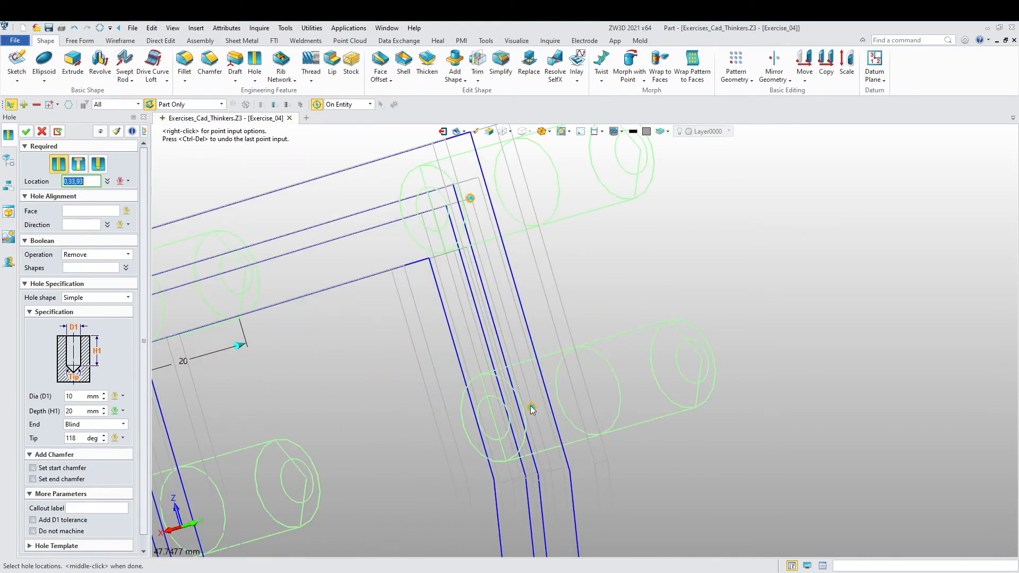
scroll(611, 380, "down", 3)
mouse_move(667, 371)
middle_mouse_down()
mouse_move(719, 383)
mouse_move(299, 310)
middle_mouse_up()
scroll(299, 311, "up", 2)
middle_click(299, 310)
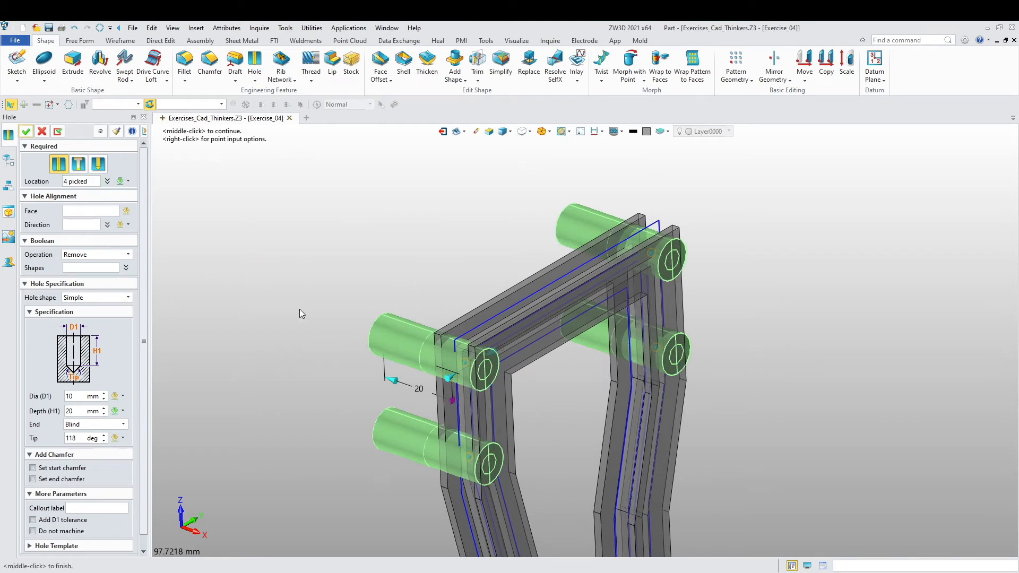
Align the holes to the front plate's outer face and make them simple holes with a 3 mm diameter
left_click(499, 403)
middle_click_drag(486, 405, 435, 340)
scroll(435, 339, "down", 2)
left_click(128, 298)
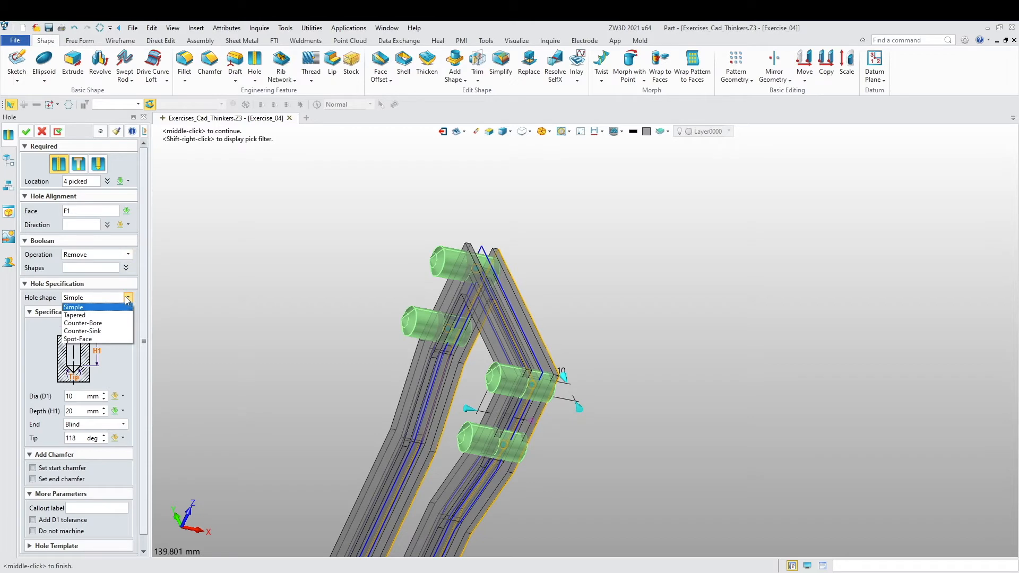
left_click(119, 308)
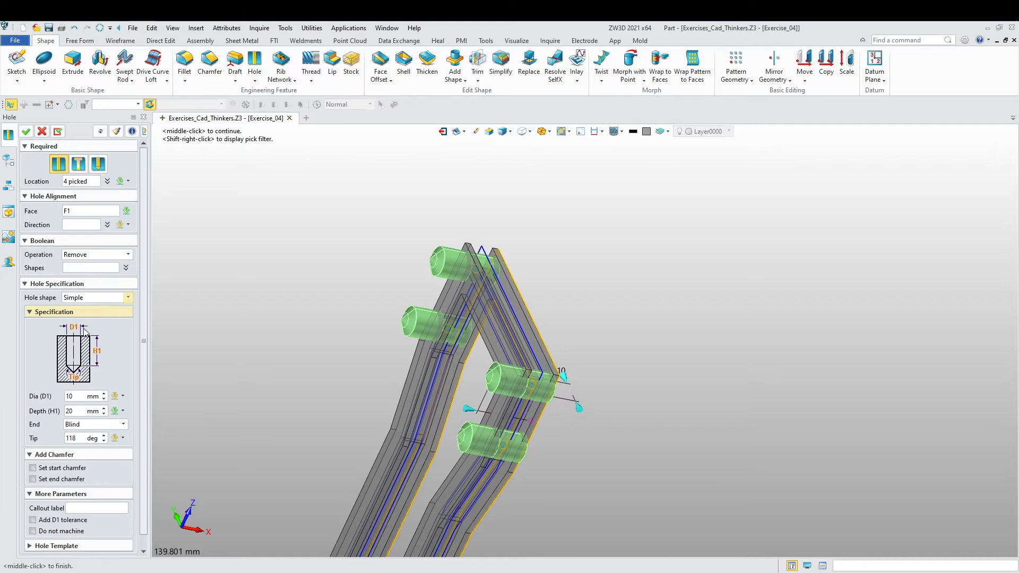
middle_click(52, 321)
type("3")
key("Return")
Set the end condition of the holes to Until Face
right_click_drag(399, 330, 447, 361)
scroll(349, 337, "up", 5)
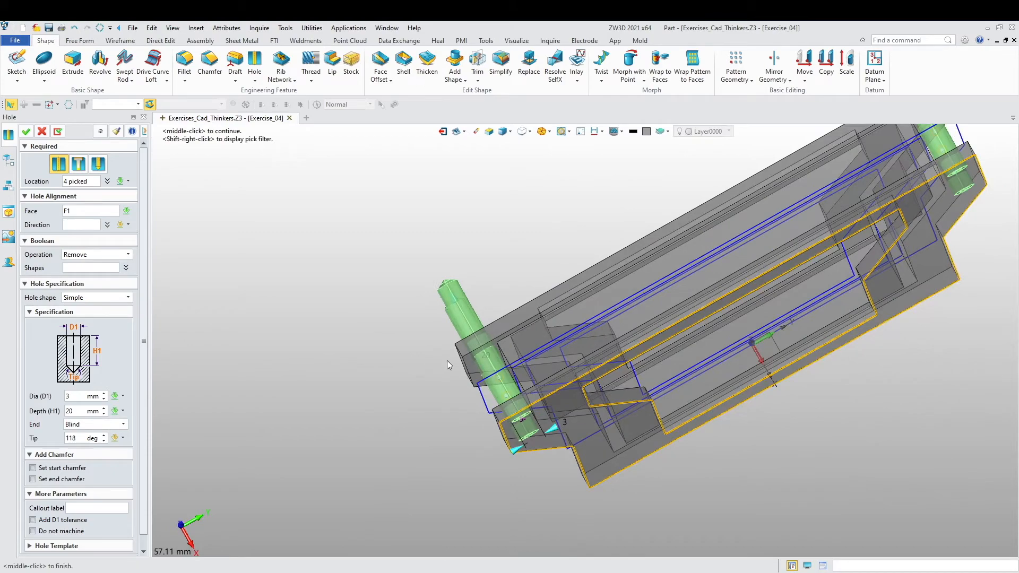
scroll(447, 361, "up", 2)
middle_click_drag(336, 345, 286, 384)
scroll(372, 396, "up", 2)
scroll(353, 394, "down", 3)
right_click_drag(321, 406, 300, 396)
middle_click_drag(300, 397, 327, 381)
left_click(106, 425)
left_click(79, 442)
mouse_move(313, 361)
middle_mouse_down()
mouse_move(337, 359)
mouse_move(305, 348)
middle_mouse_up()
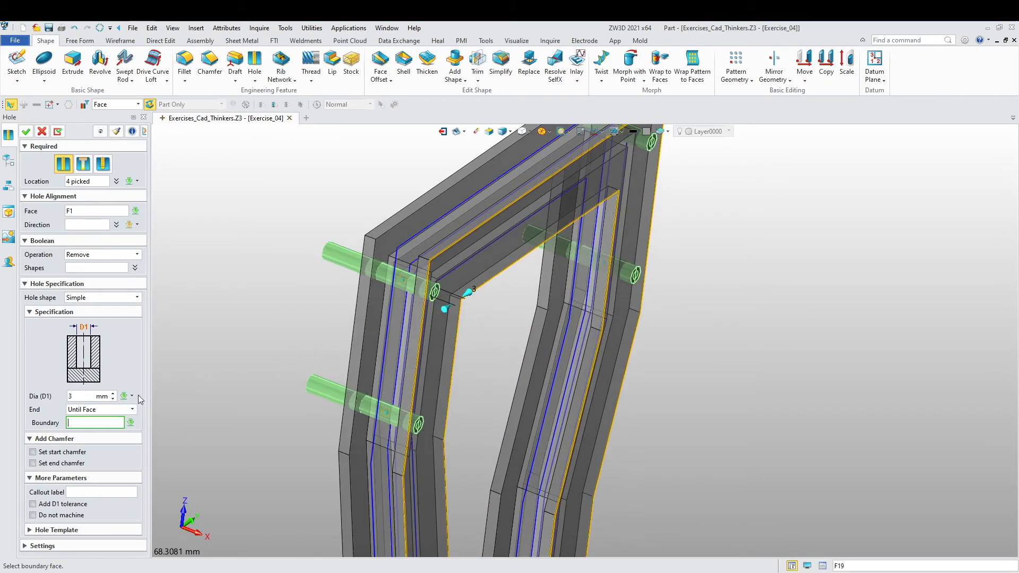
Use the front plate's inner face as the boundary of the holes and create the hole feature
left_click(127, 409)
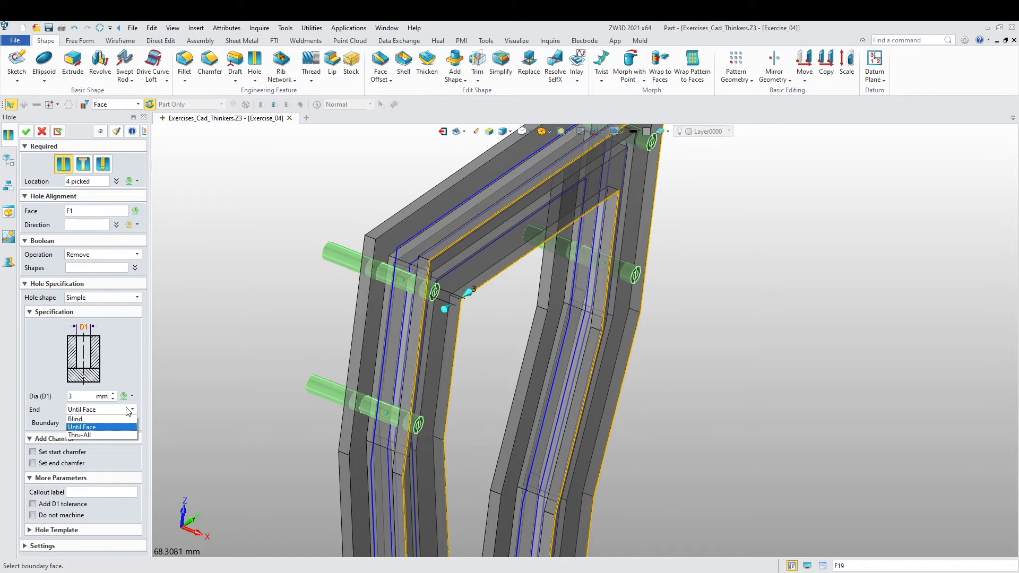
left_click(127, 411)
middle_click_drag(281, 388, 425, 377)
left_click(599, 388)
left_click(613, 387)
right_click_drag(755, 382, 676, 372)
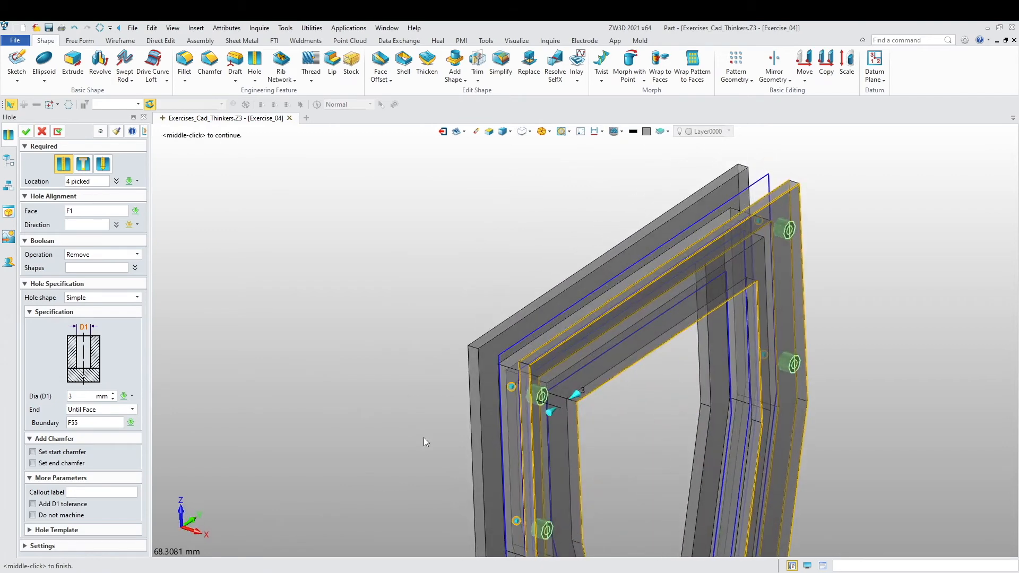
middle_click_drag(427, 431, 412, 324)
scroll(362, 374, "up", 1)
middle_click_drag(362, 374, 318, 348)
right_click_drag(317, 355, 290, 367)
scroll(286, 367, "down", 2)
scroll(272, 411, "down", 1)
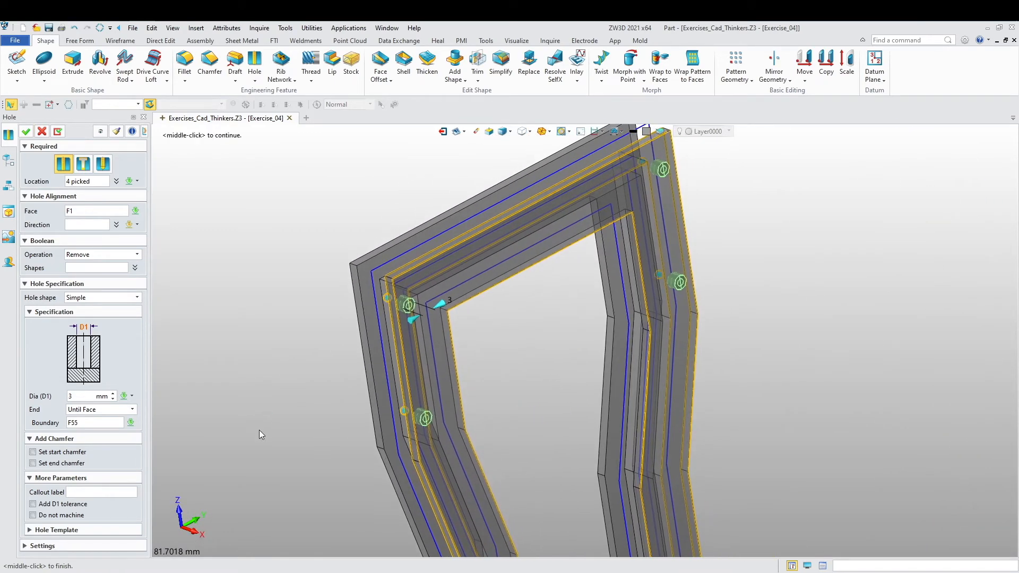
scroll(261, 429, "down", 1)
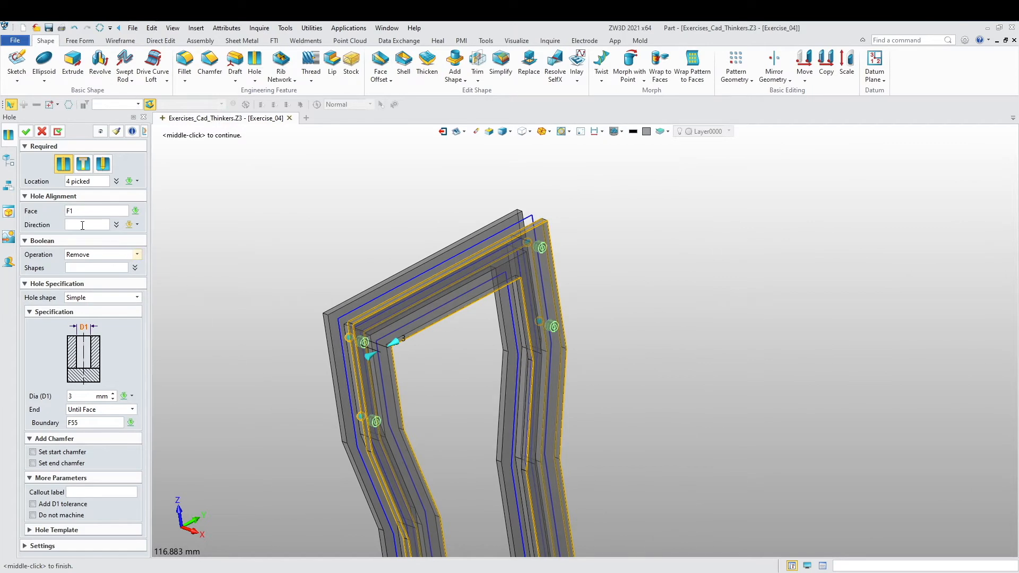
left_click(26, 132)
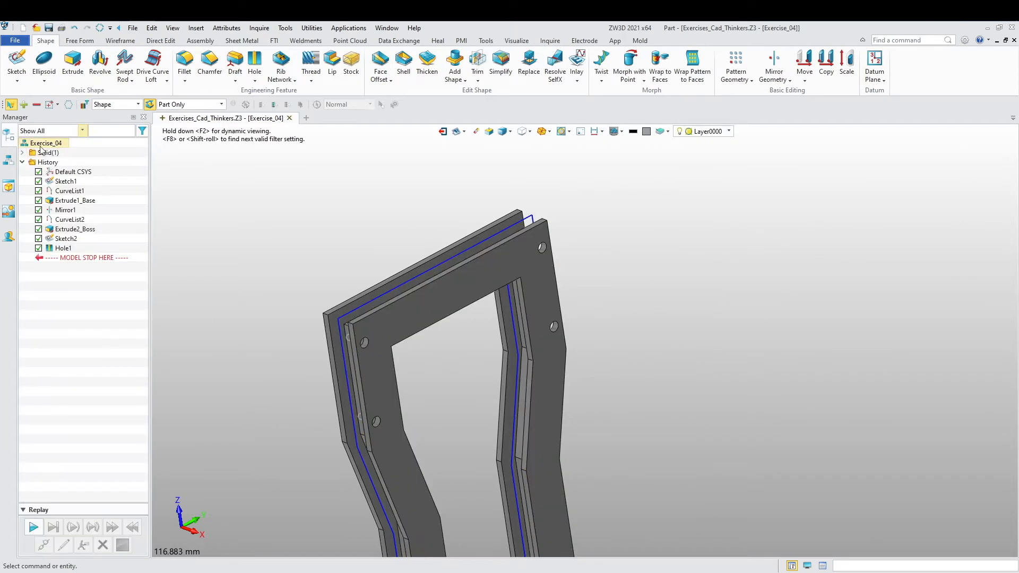
Examine the four new holes in the front plate from several angles
right_click_drag(162, 230, 216, 294)
scroll(217, 294, "down", 3)
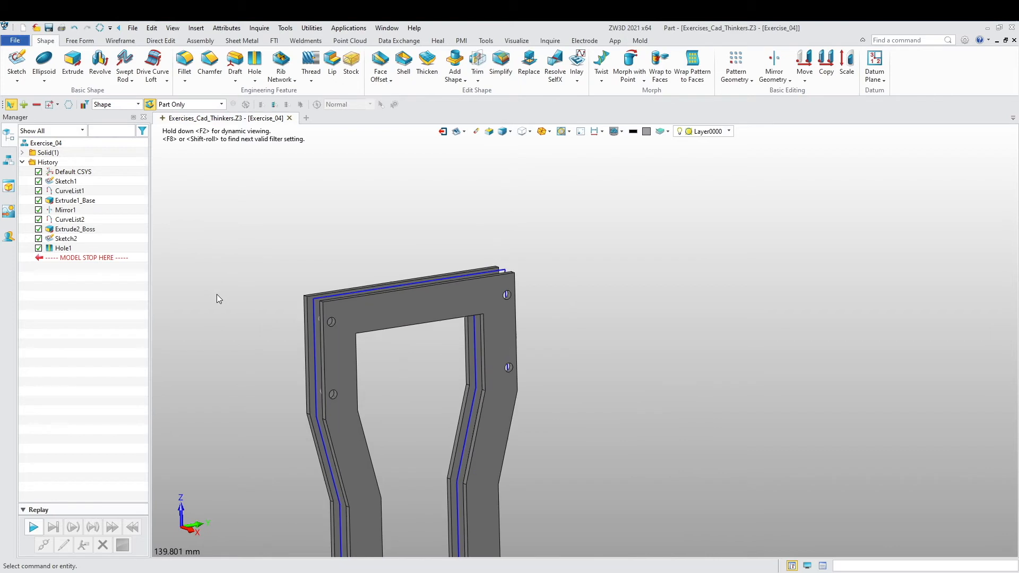
middle_click_drag(232, 393, 348, 279)
middle_click_drag(313, 322, 285, 377)
scroll(285, 378, "up", 1)
right_click_drag(286, 381, 310, 394)
scroll(319, 364, "down", 1)
middle_click_drag(311, 394, 294, 334)
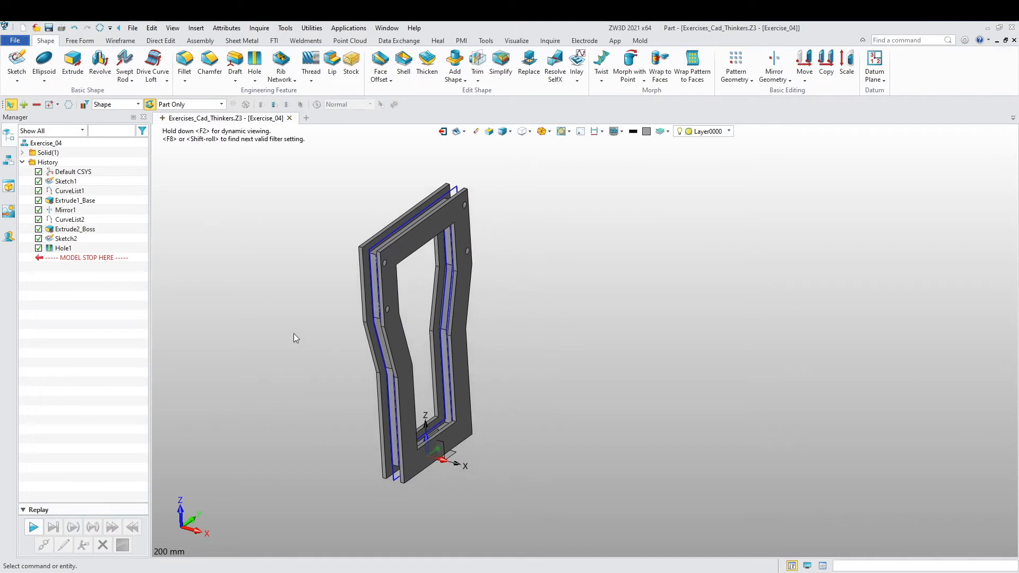
Consult the Exercise_4 - Copy.pdf drawing for the side arm's shape and dimensions, and return to the ZW3D part
left_click(194, 12)
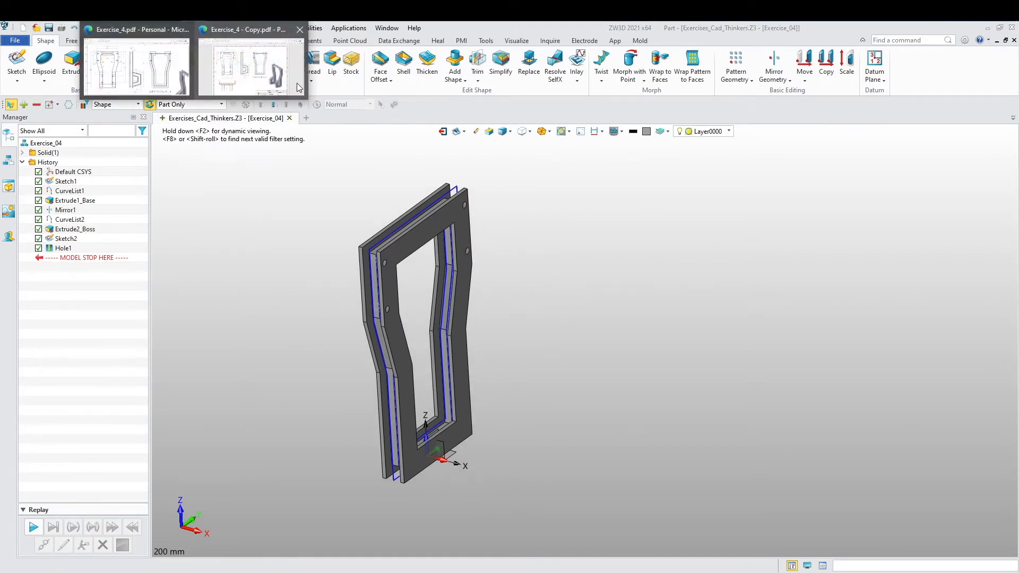
left_click(278, 78)
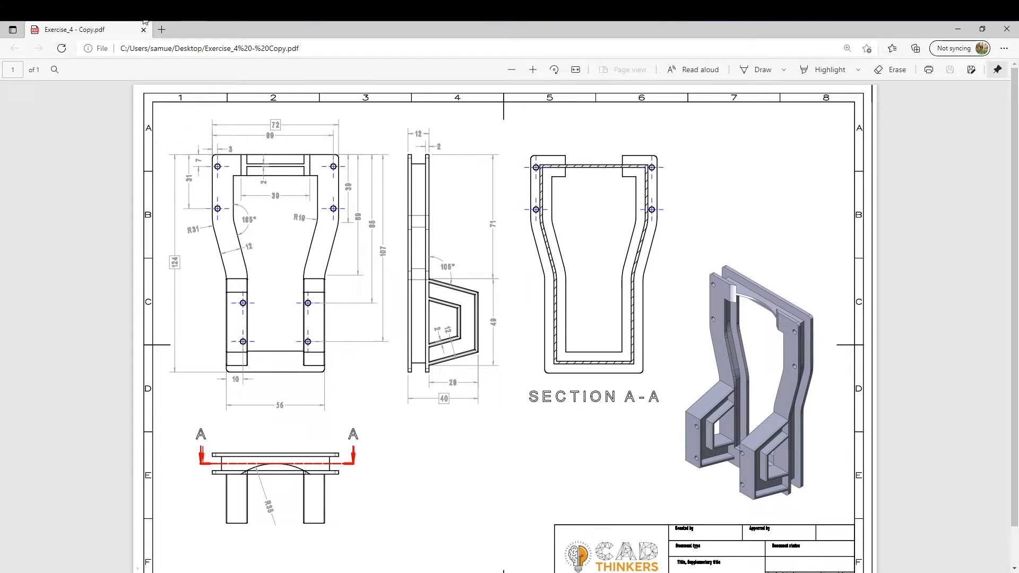
key("alt+Tab")
middle_click_drag(276, 399, 359, 404)
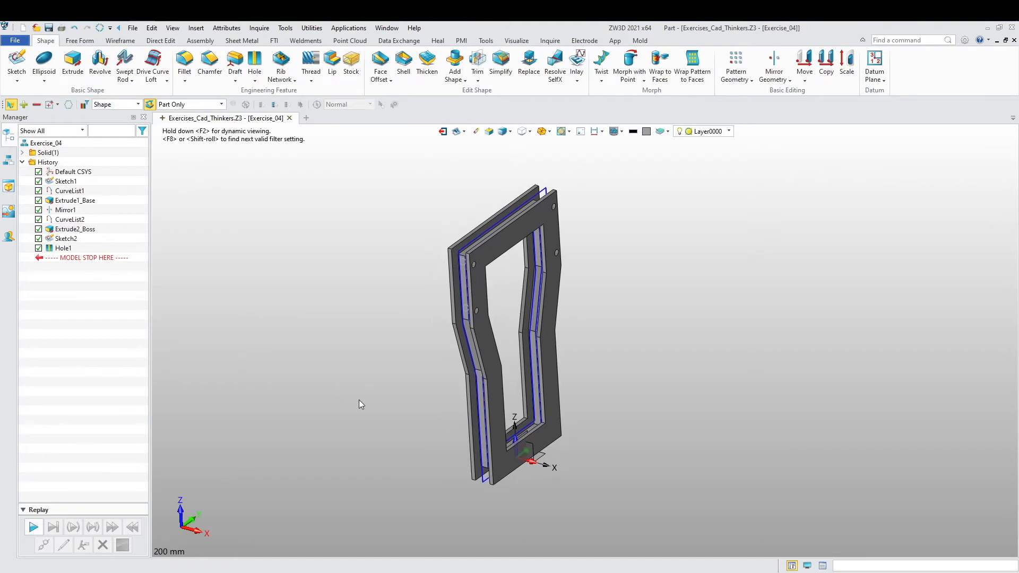
right_click(359, 400)
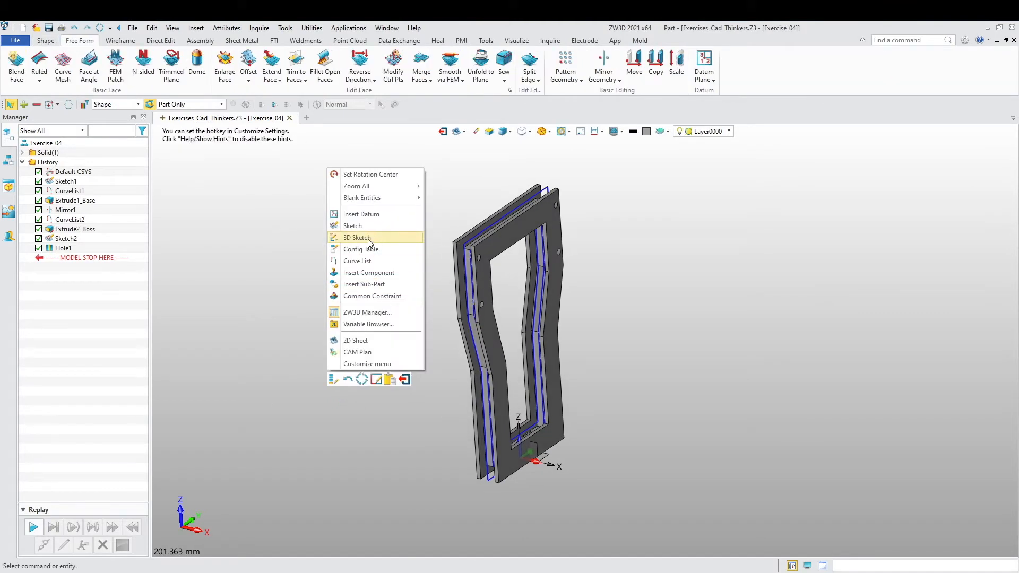
left_click(356, 227)
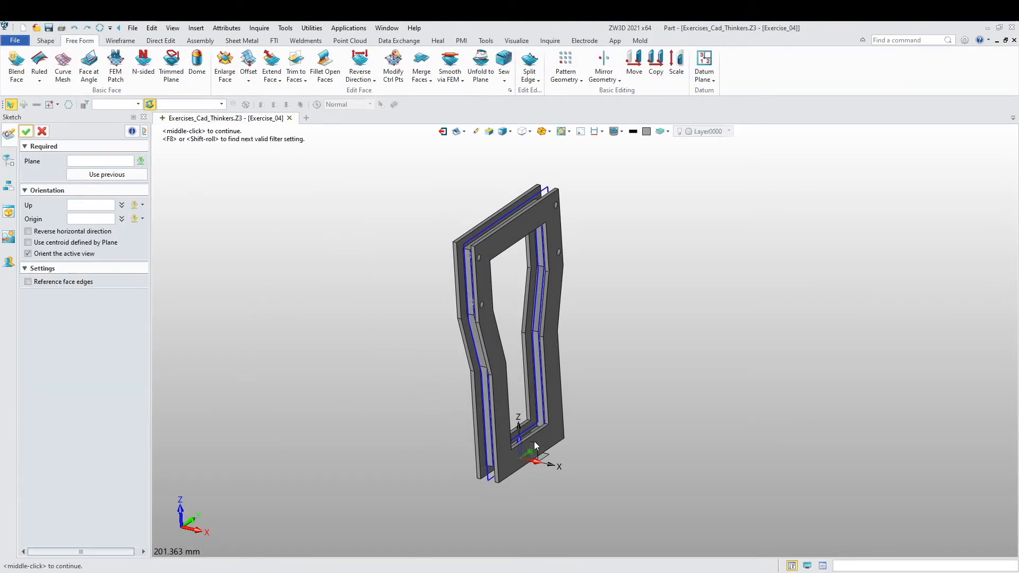
mouse_move(540, 455)
middle_mouse_down()
mouse_move(519, 456)
mouse_move(521, 446)
middle_mouse_up()
key("Escape")
Create a new sketch on the XZ datum plane of the part
right_click(441, 454)
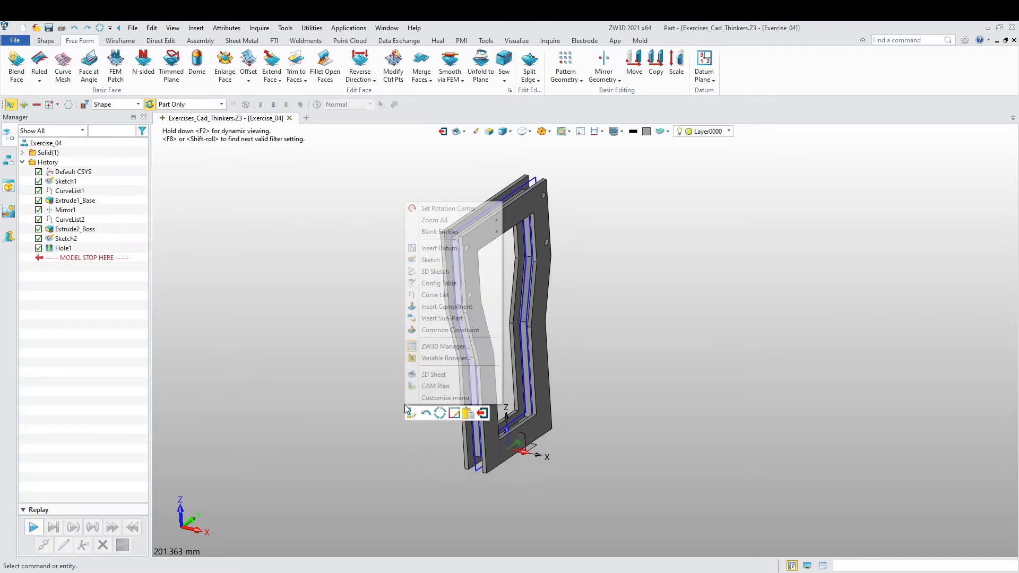
left_click(430, 260)
left_click(518, 443)
middle_click(480, 459)
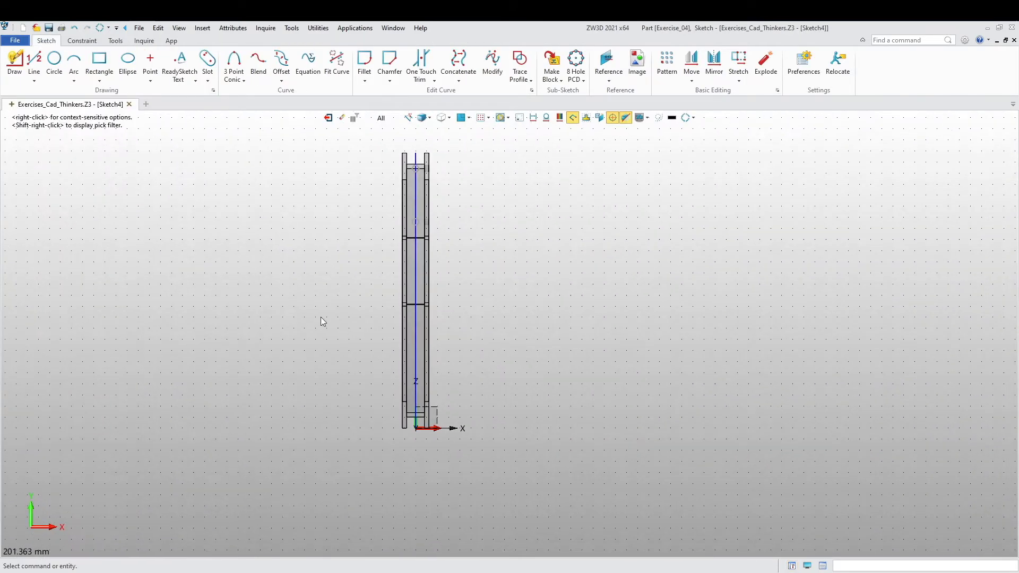
Draw an open three-line trapezoid projecting from the front plate's outer edge near its lower end, with a vertical middle line
left_click(15, 61)
scroll(432, 295, "up", 4)
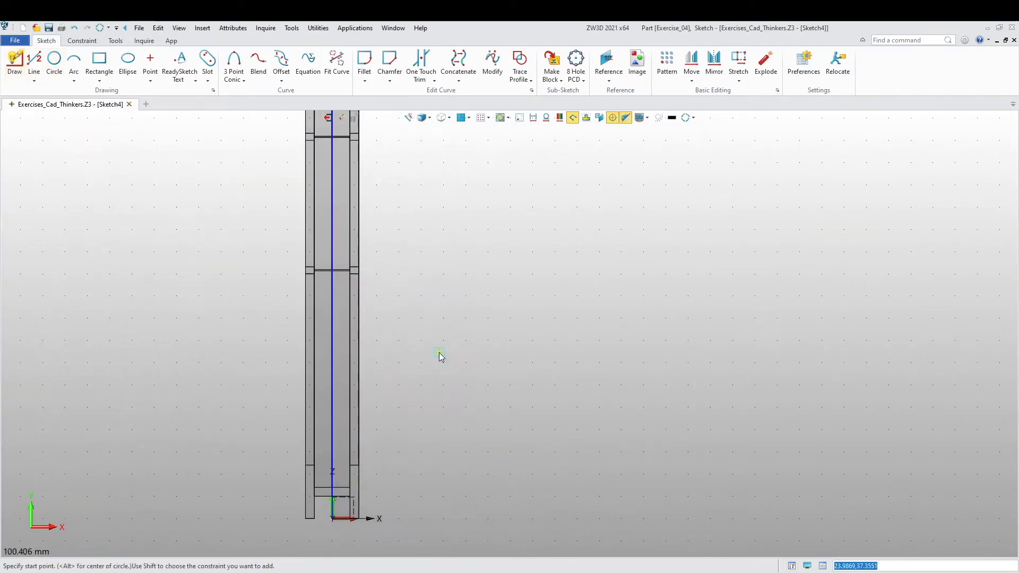
left_click(354, 277)
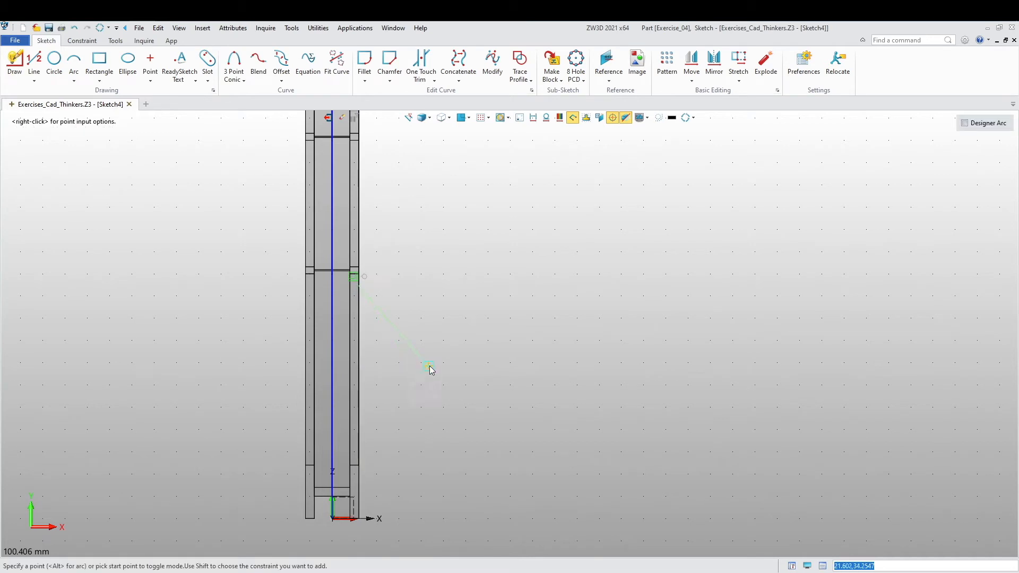
left_click(457, 324)
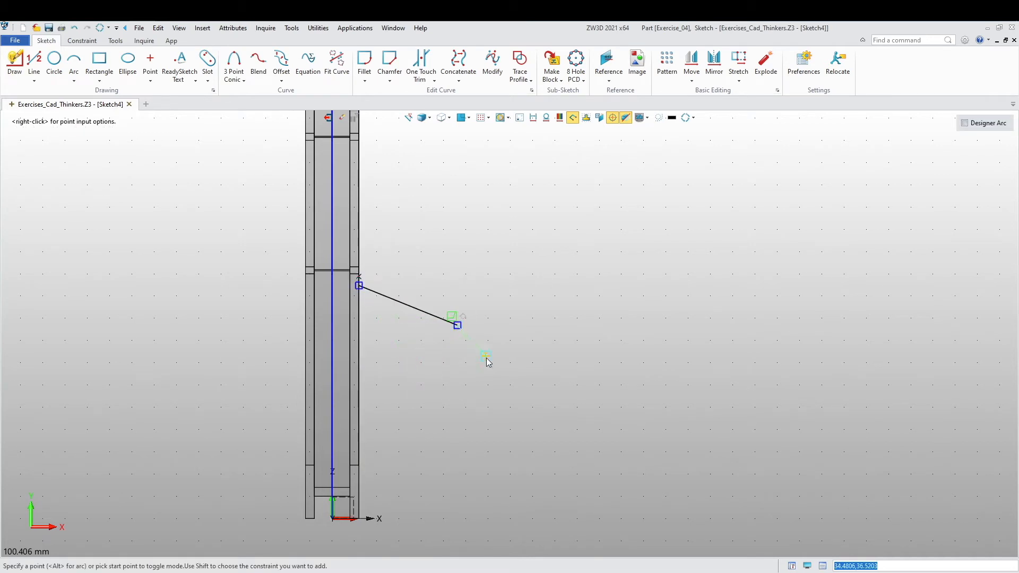
left_click(457, 468)
left_click(359, 500)
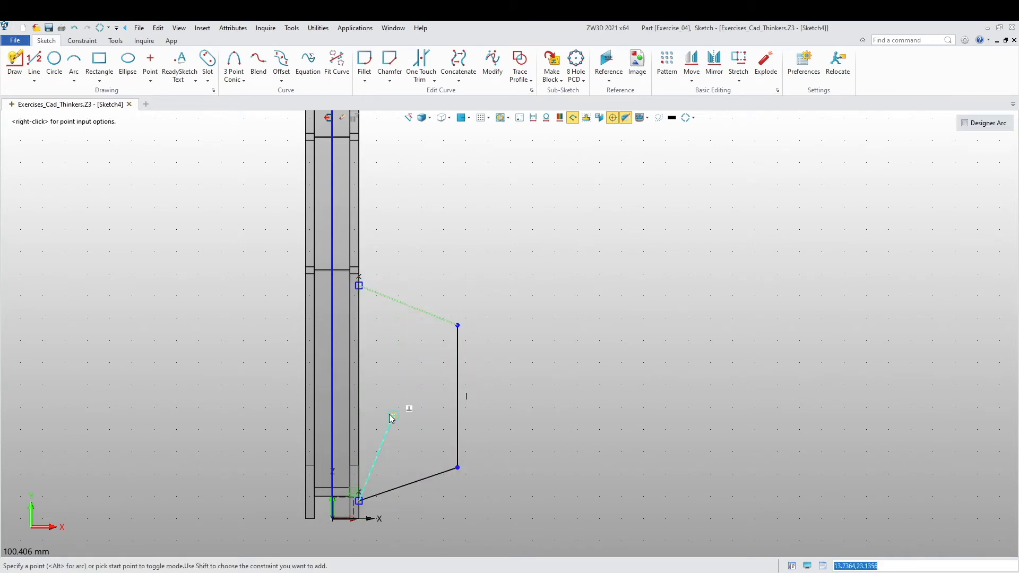
key("Escape")
Dimension the vertical distance from the front plate's upper end to the trapezoid's upper corner on the plate as 71 mm
scroll(391, 416, "down", 2)
middle_click_drag(497, 385, 438, 393)
scroll(439, 396, "down", 3)
middle_click_drag(405, 325, 355, 341)
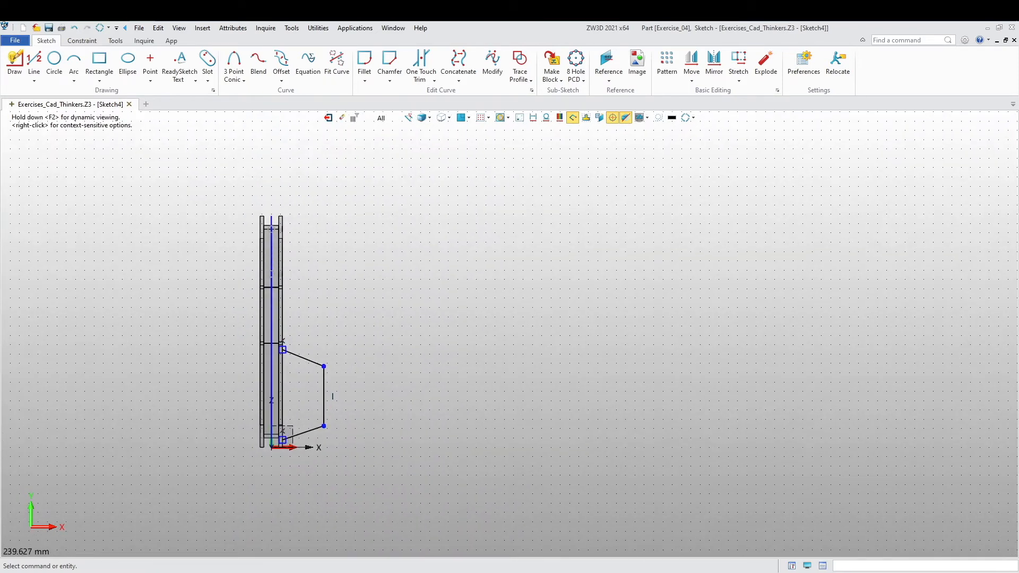
left_click(82, 41)
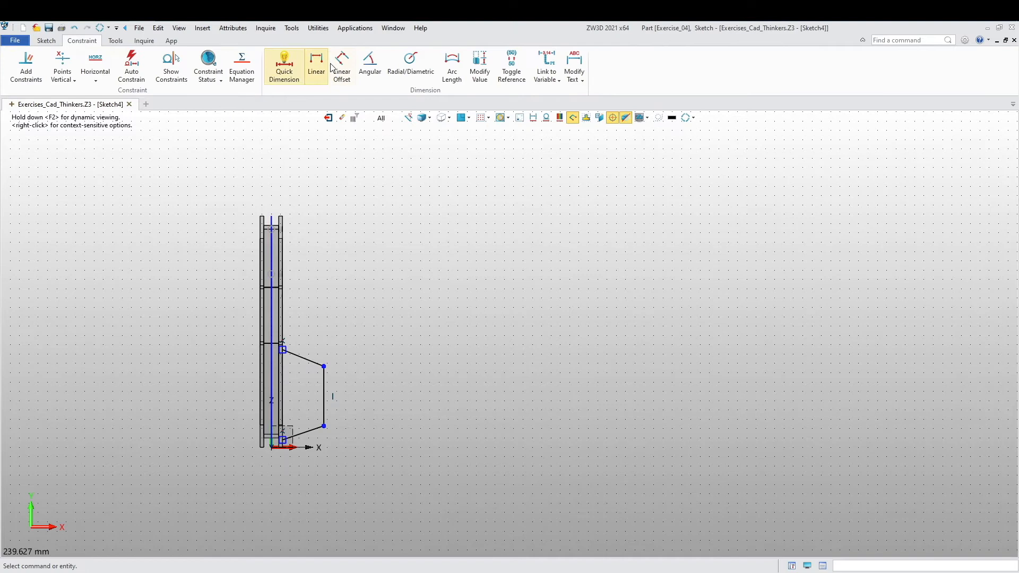
left_click(317, 73)
left_click(282, 216)
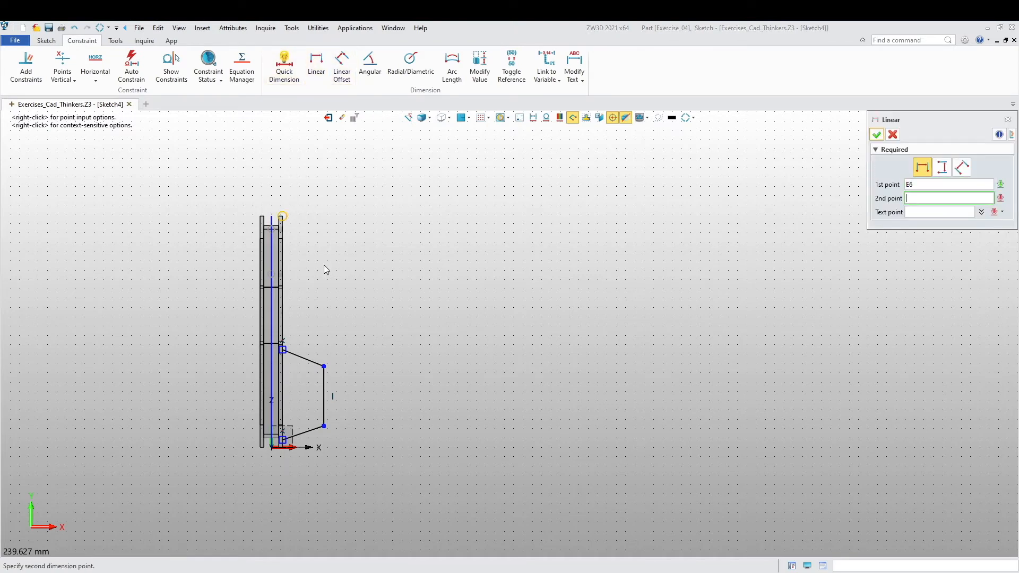
left_click(290, 355)
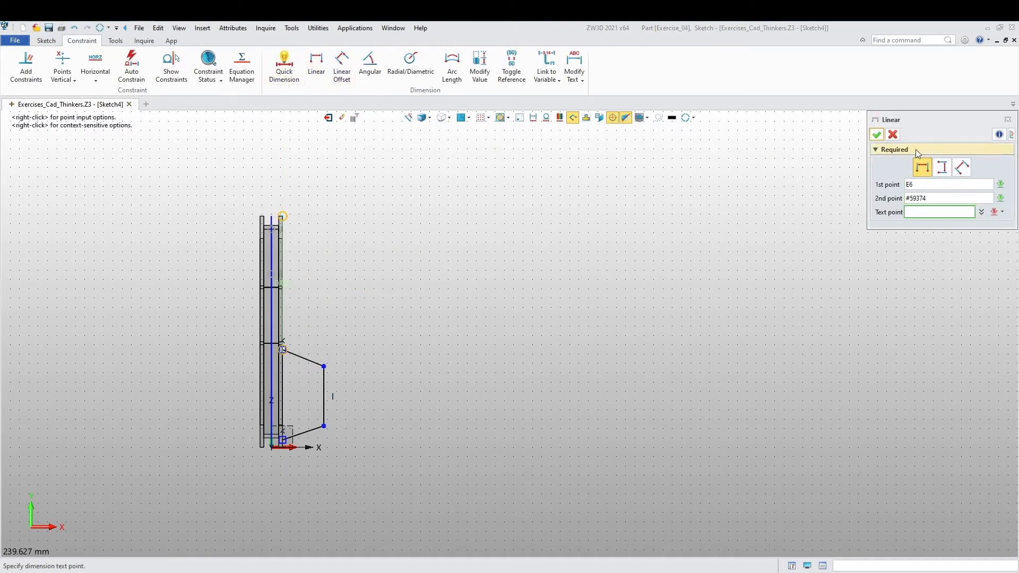
left_click(365, 298)
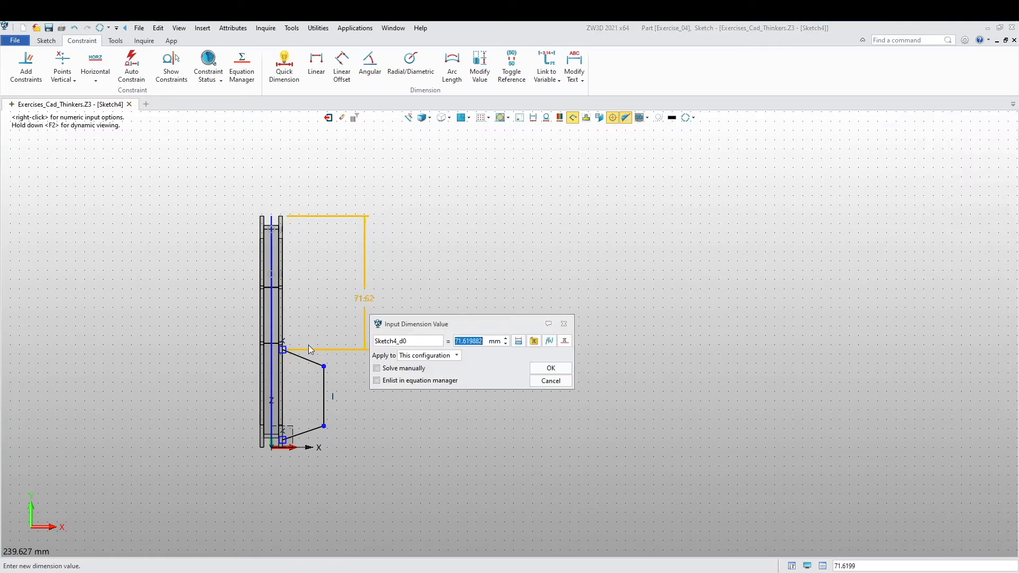
type("71")
key("Return")
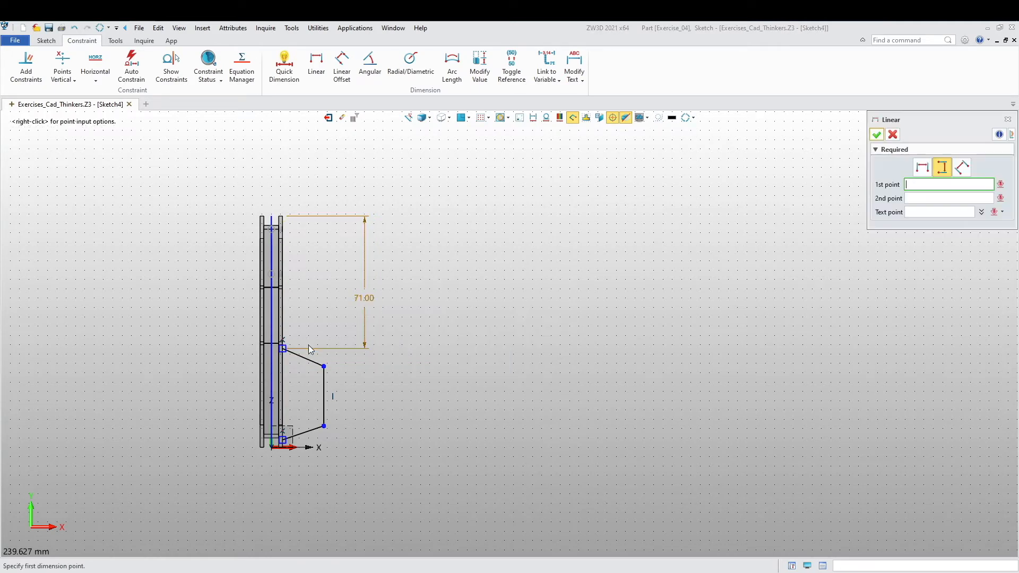
Draw a line along the front plate's outer edge joining the two open ends of the trapezoid
left_click(46, 41)
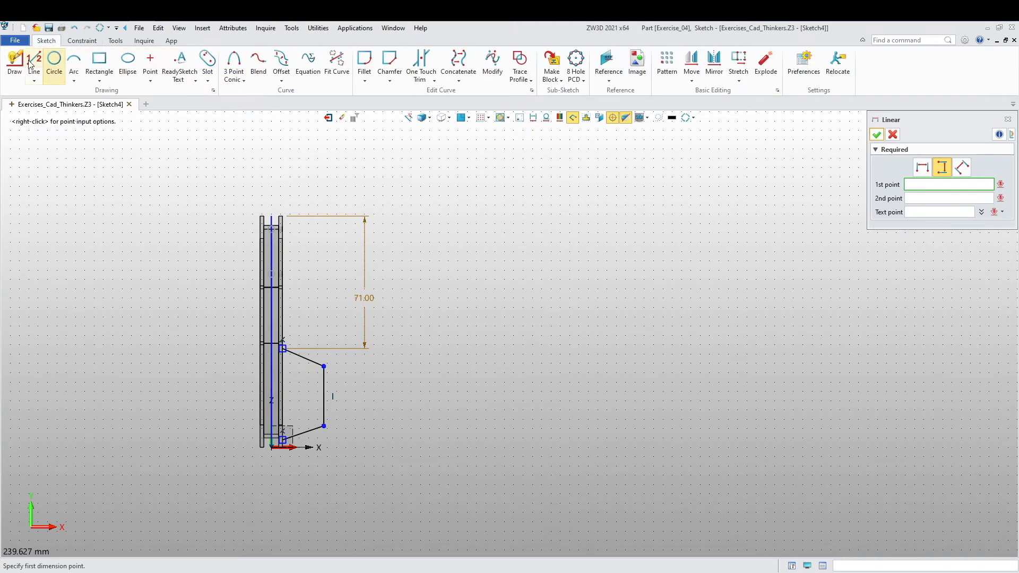
left_click(15, 63)
scroll(338, 420, "up", 5)
left_click(182, 219)
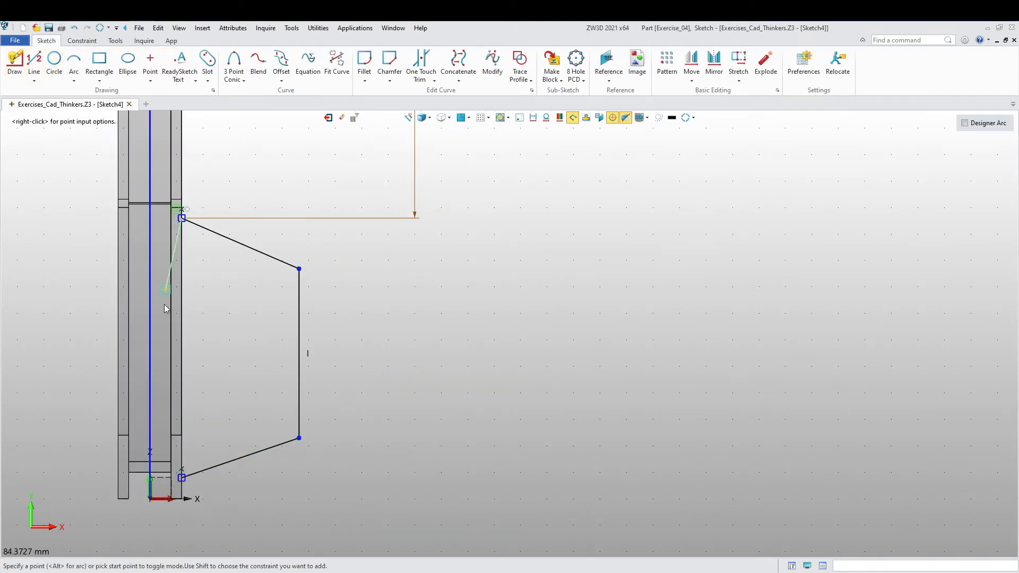
left_click(181, 477)
key("Escape")
scroll(360, 431, "down", 3)
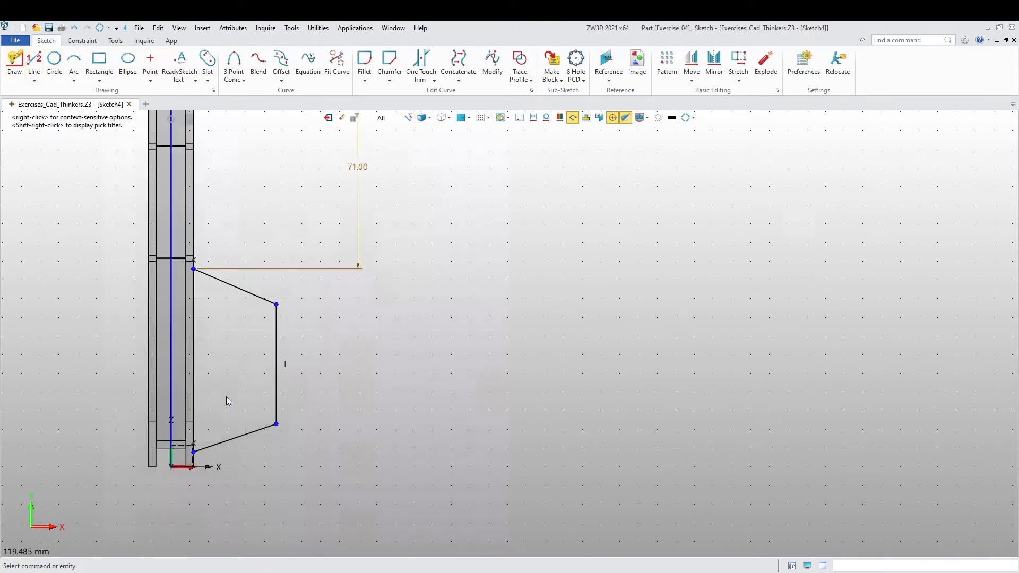
Dimension the vertical distance between the trapezoid's two corners on the plate edge as 49 mm
left_click(82, 41)
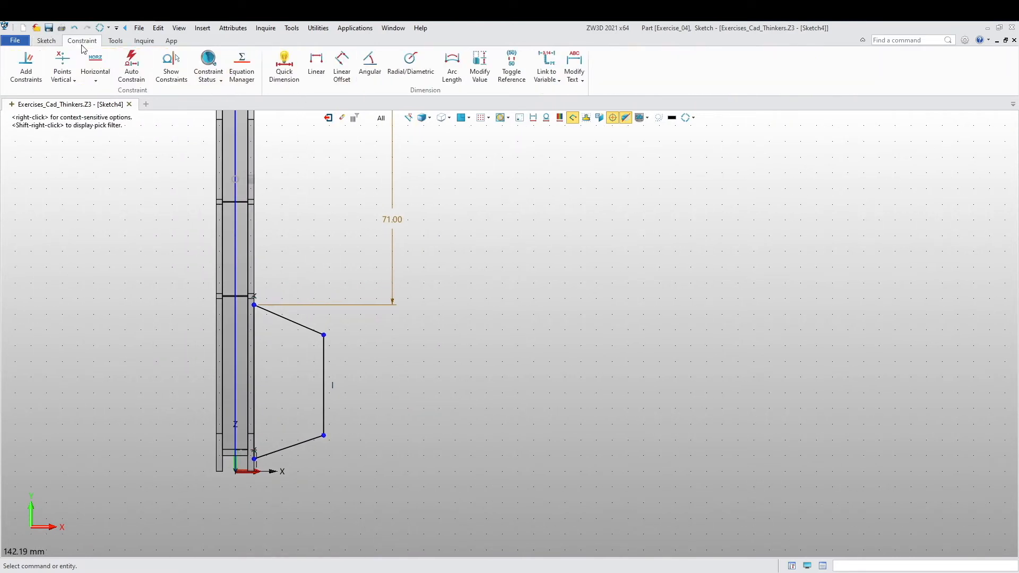
left_click(313, 68)
left_click(254, 304)
left_click(254, 458)
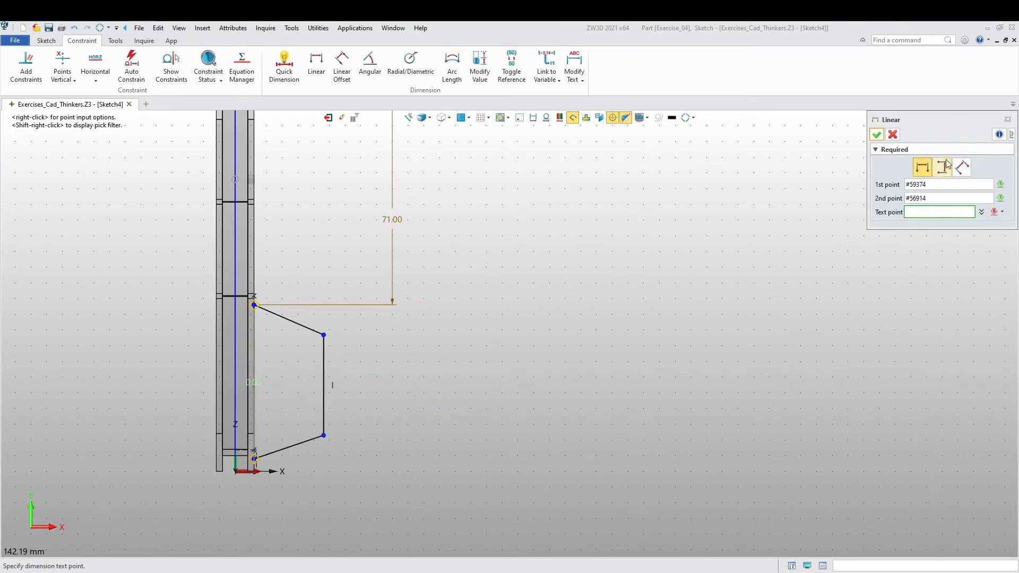
left_click(393, 370)
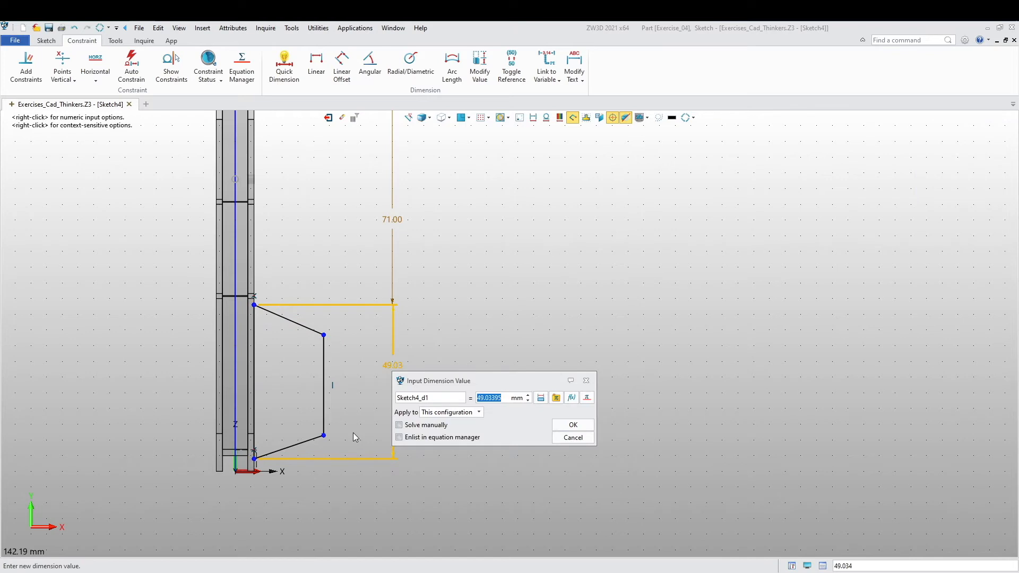
type("49")
key("Return")
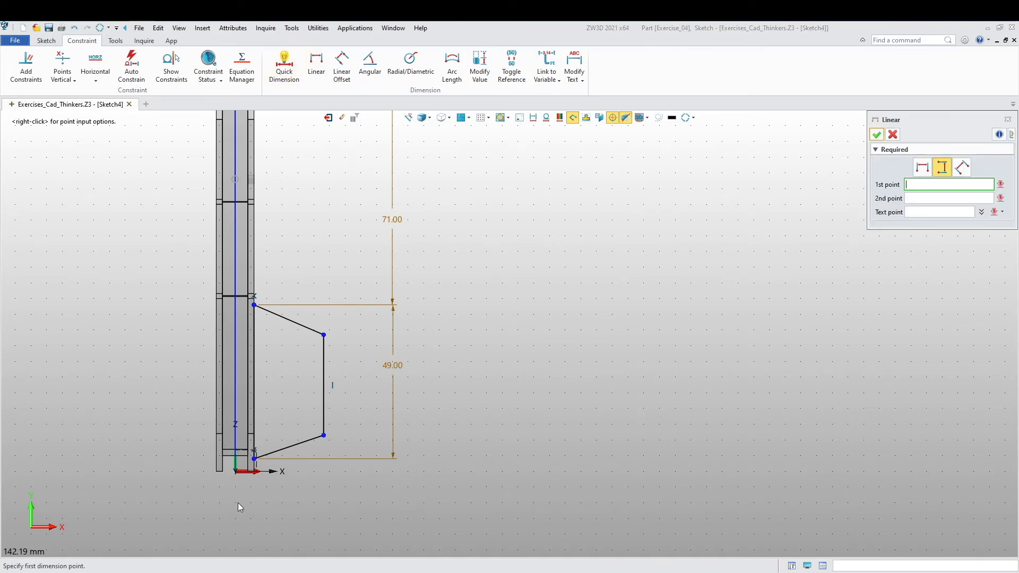
Dimension the horizontal distance from the plate's outer edge to the trapezoid's outer vertical line as 28 mm
scroll(253, 501, "up", 2)
scroll(253, 501, "up", 2)
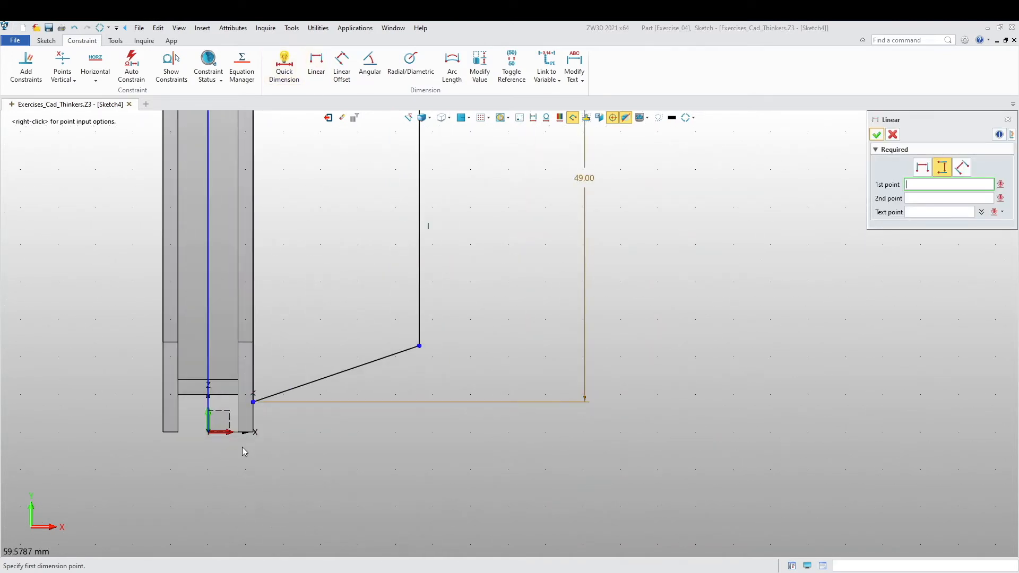
left_click(271, 440)
left_click(420, 346)
left_click(913, 171)
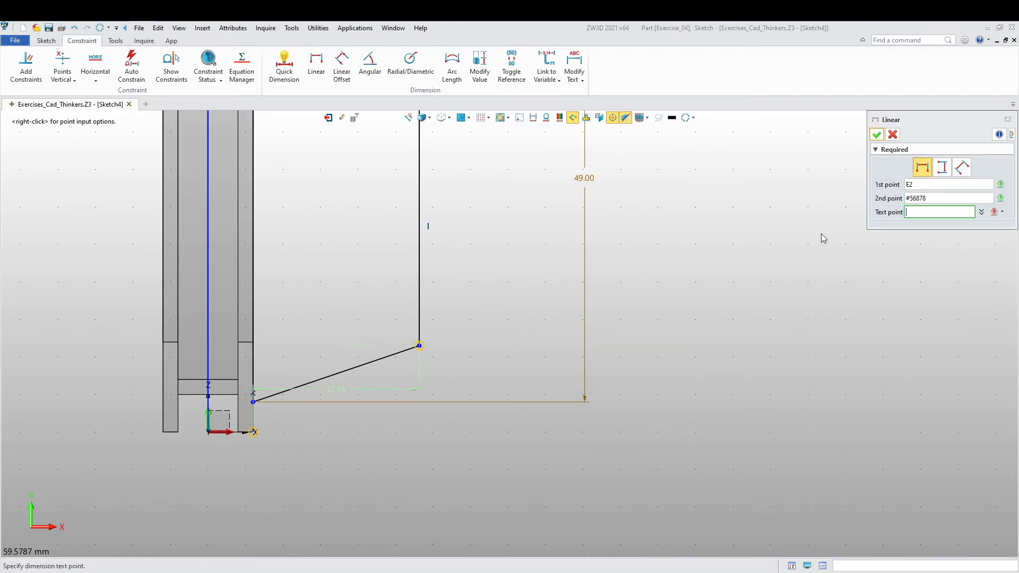
left_click(324, 484)
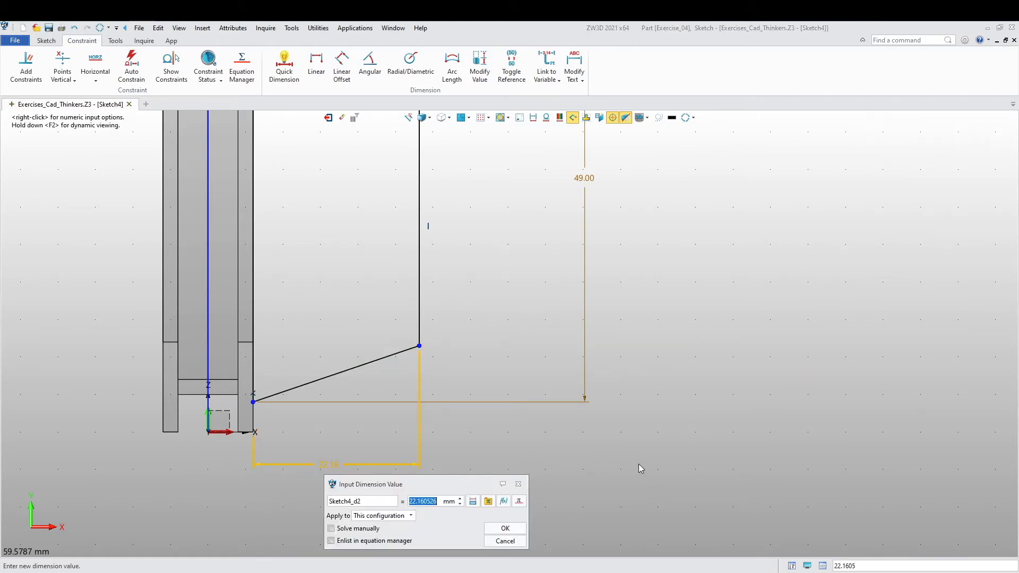
type("28")
key("Return")
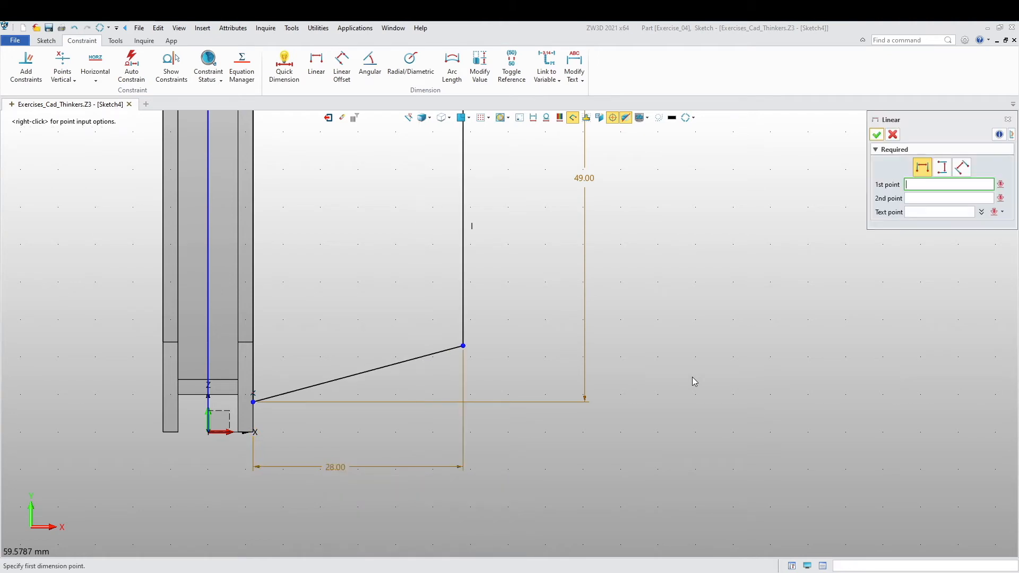
scroll(632, 446, "down", 3)
scroll(728, 346, "up", 1)
mouse_move(718, 347)
middle_mouse_down()
mouse_move(653, 373)
mouse_move(685, 373)
mouse_move(690, 383)
middle_mouse_up()
scroll(641, 374, "up", 1)
scroll(685, 374, "down", 1)
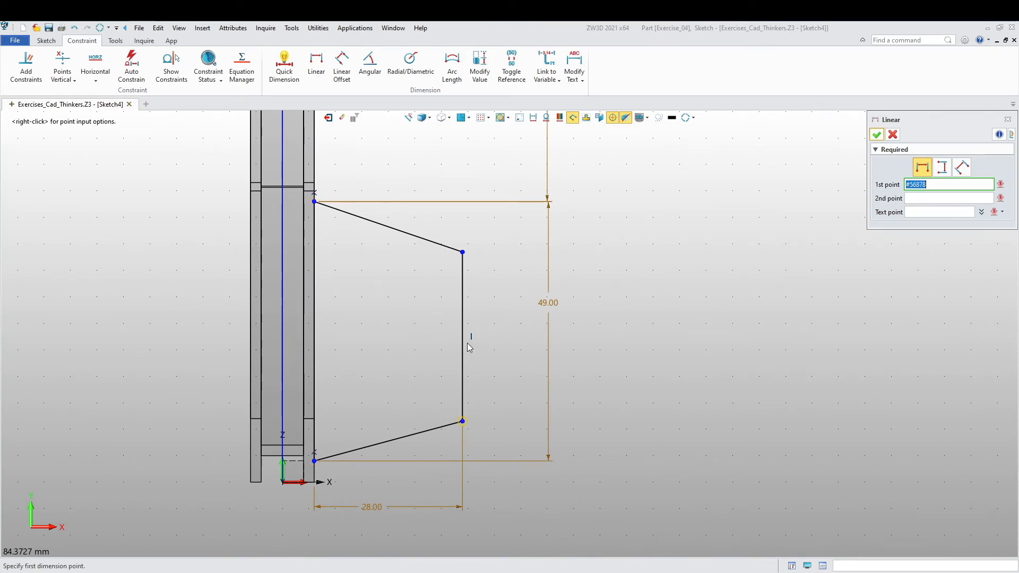
key("Escape")
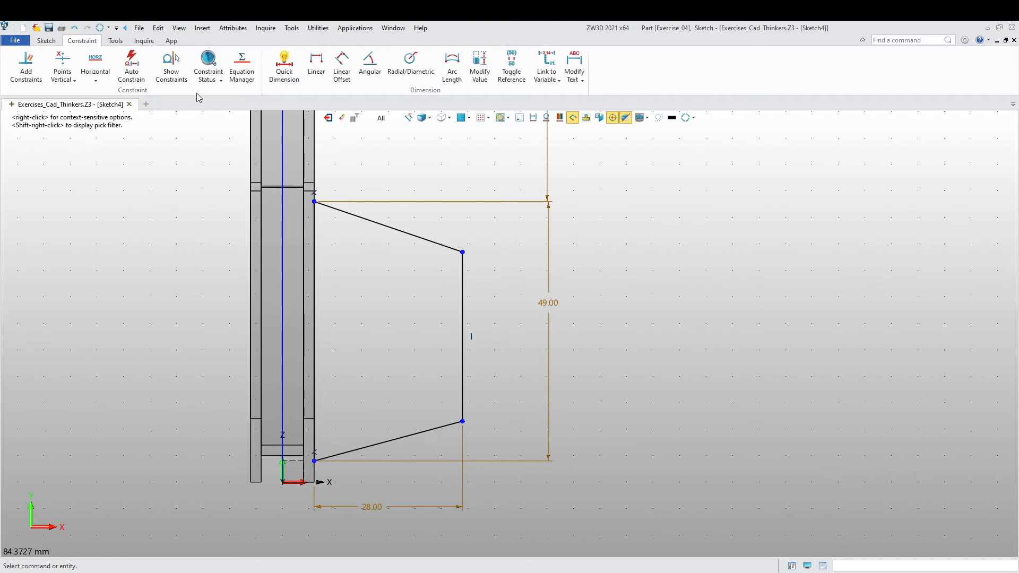
Offset the trapezoid's two slanted lines and outer vertical line inward by 12 mm
left_click(46, 40)
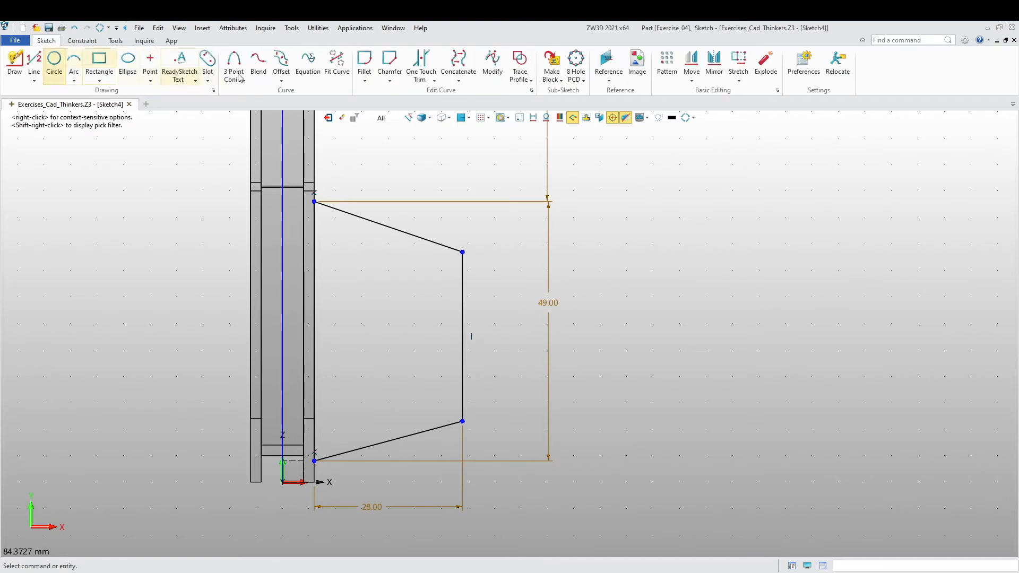
left_click(282, 60)
left_click(455, 249)
left_click(463, 280)
left_click(432, 429)
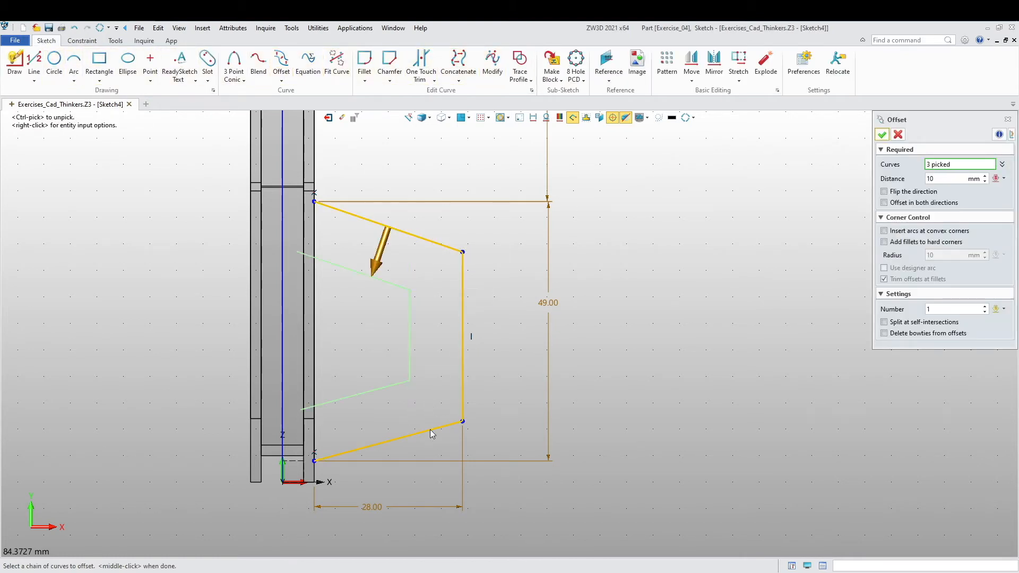
left_click(937, 180)
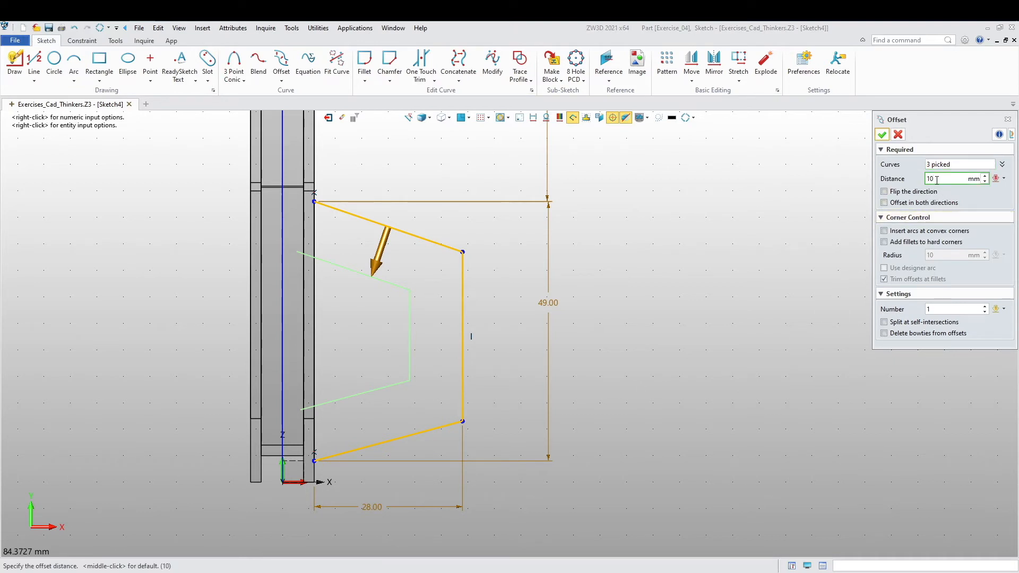
type("2")
key("Return")
middle_click(547, 269)
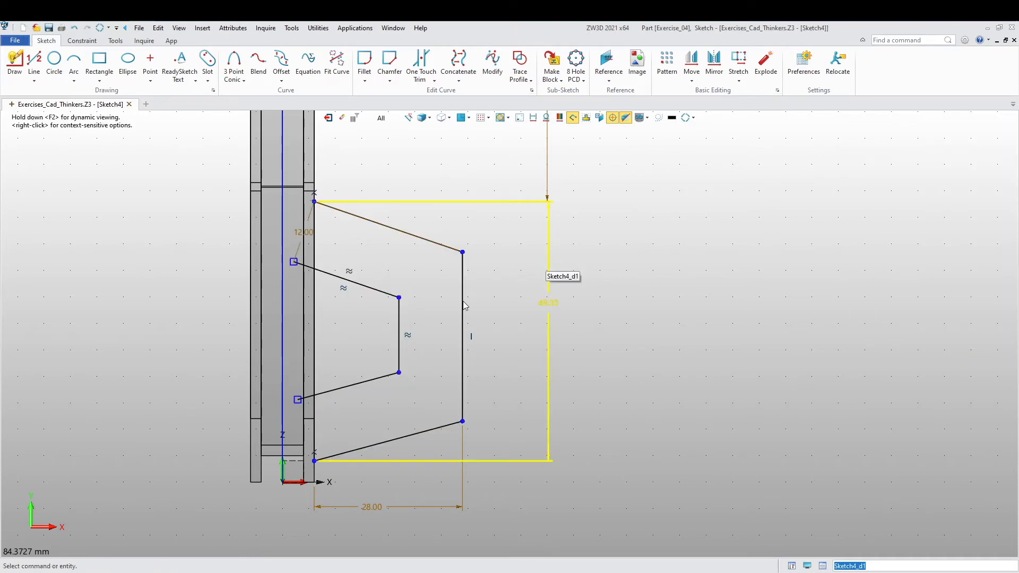
Trim away both ends of the 12 mm offset lines that run past the plate's outer edge
left_click(421, 66)
left_click(317, 258)
left_click(299, 263)
left_click(302, 399)
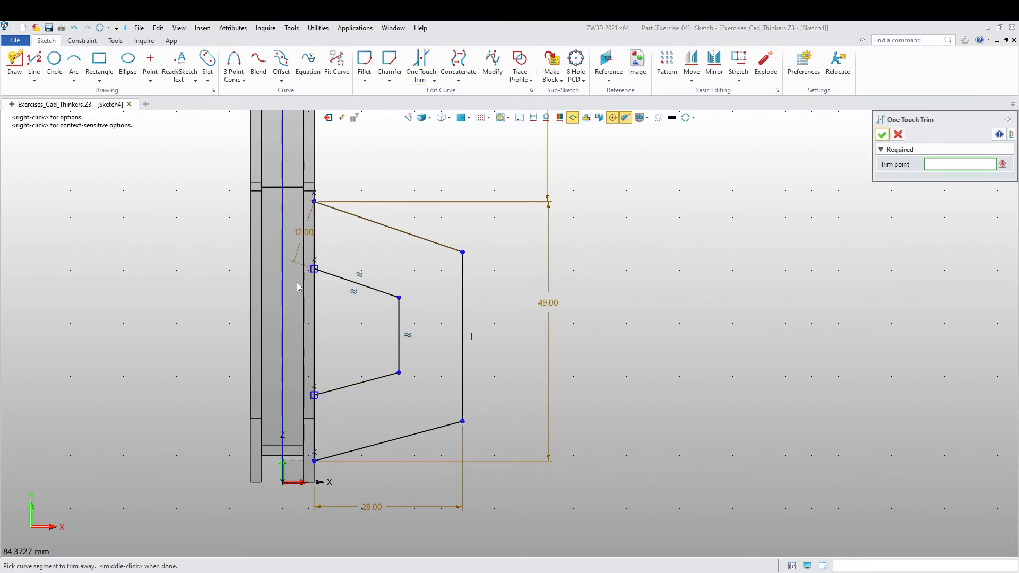
scroll(297, 290, "up", 3)
middle_click(381, 318)
scroll(379, 327, "down", 1)
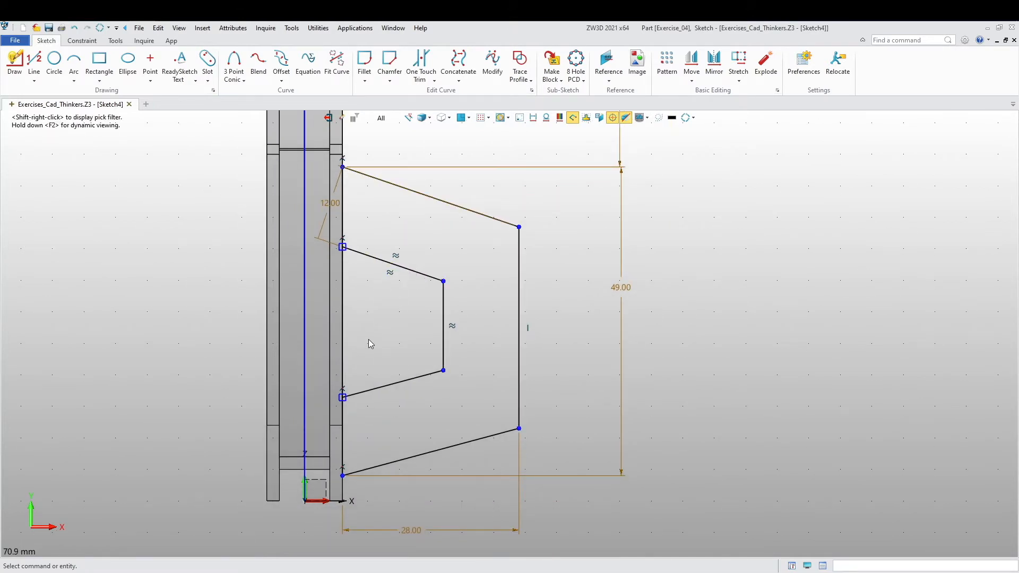
Offset the outer trapezoid's two slanted lines and vertical line inward by 2 mm
middle_click_drag(370, 344, 381, 361)
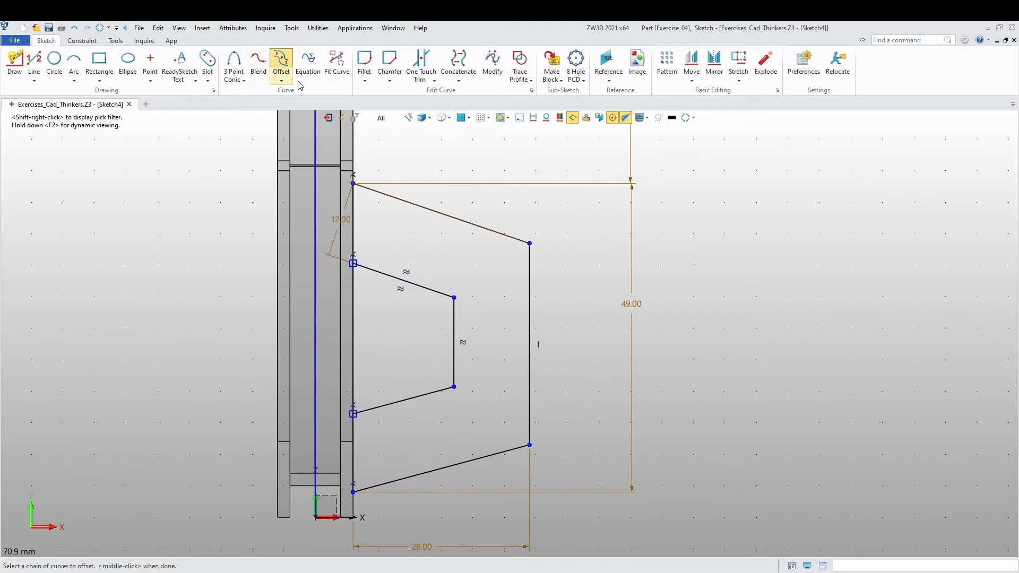
left_click(282, 63)
left_click(483, 224)
left_click(530, 277)
left_click(509, 450)
left_click(955, 179)
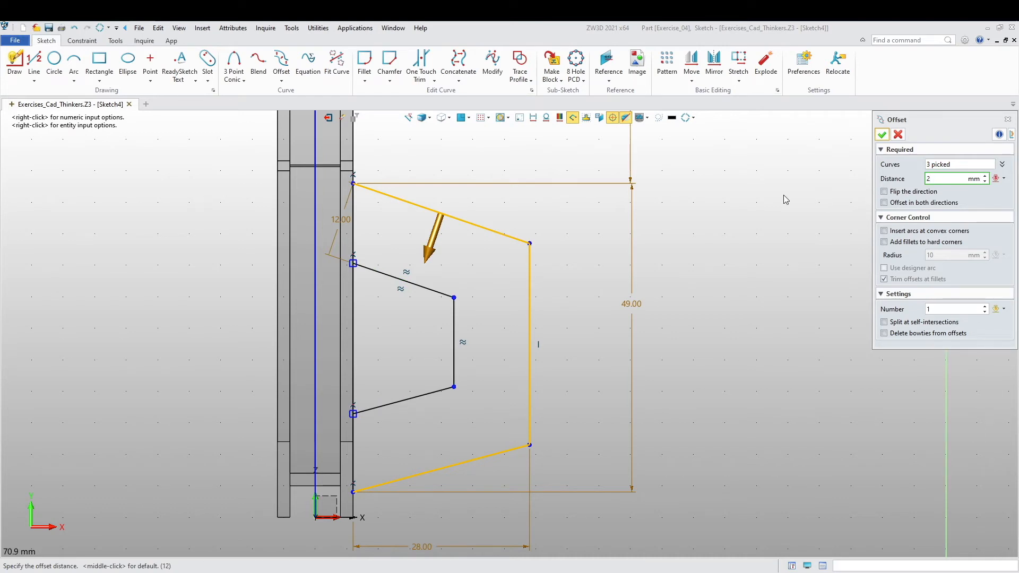
middle_click_drag(523, 276, 549, 265)
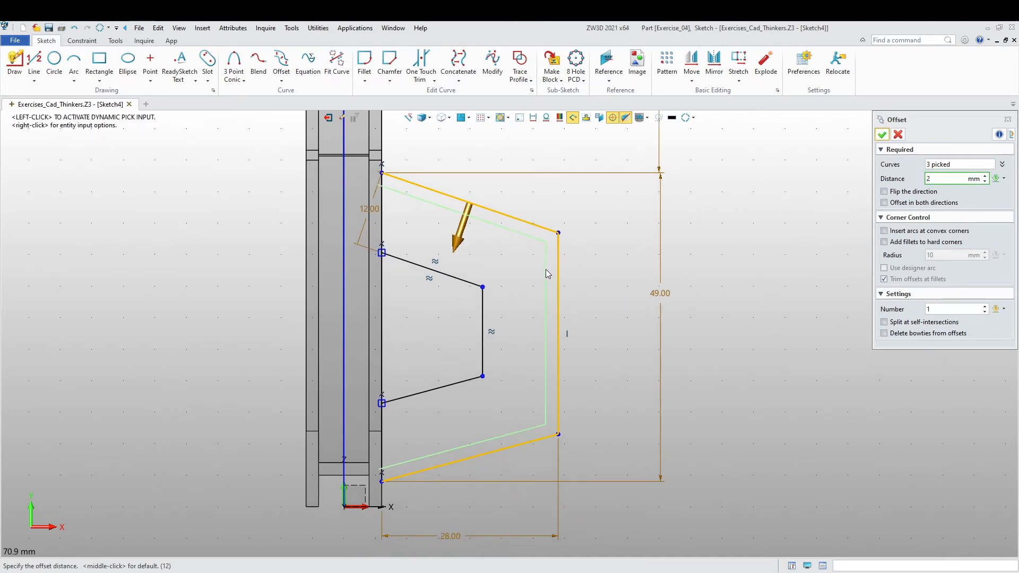
left_click(882, 134)
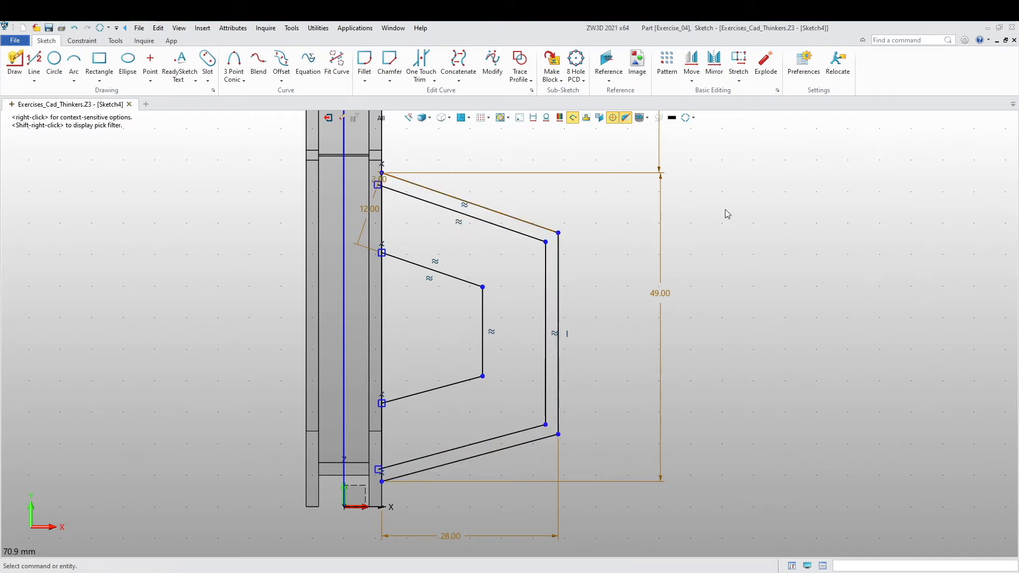
Offset the three inner trapezoid lines outward with a distance of -2 mm
middle_click(452, 393)
left_click(449, 387)
left_click(483, 351)
left_click(479, 286)
middle_click(482, 287)
type("-2")
key("Return")
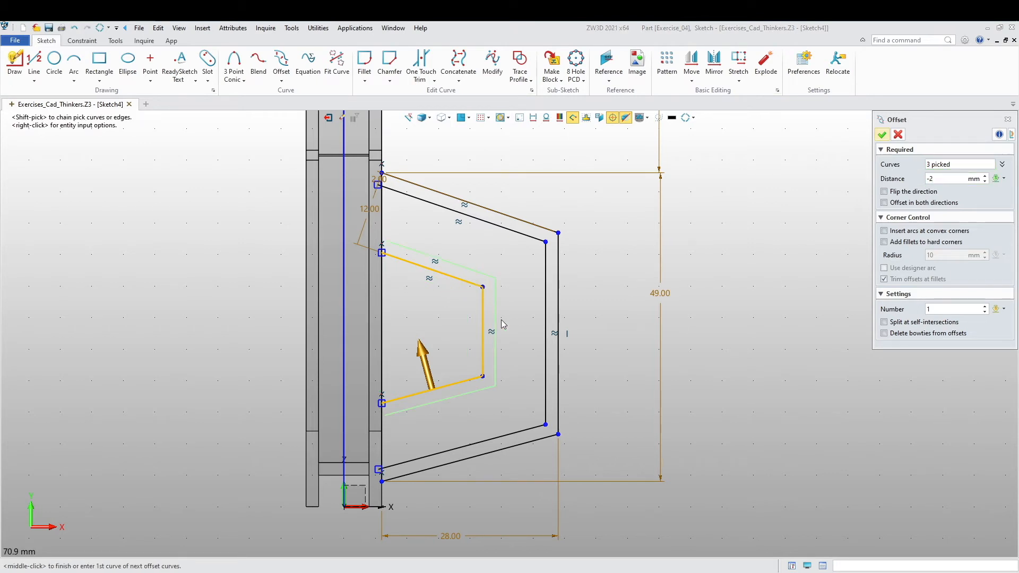
middle_click(504, 322)
Trim the overhanging upper and lower ends of the outer trapezoid's 2 mm offset at the plate edge
scroll(387, 262, "up", 5)
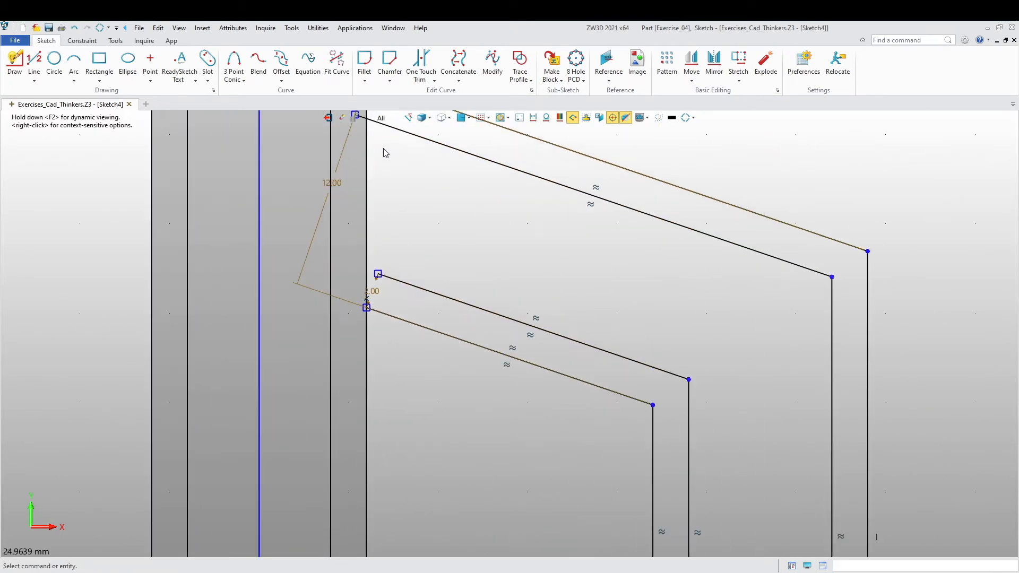
left_click(421, 62)
left_click(361, 117)
scroll(383, 212, "down", 5)
scroll(419, 425, "up", 6)
left_click(417, 513)
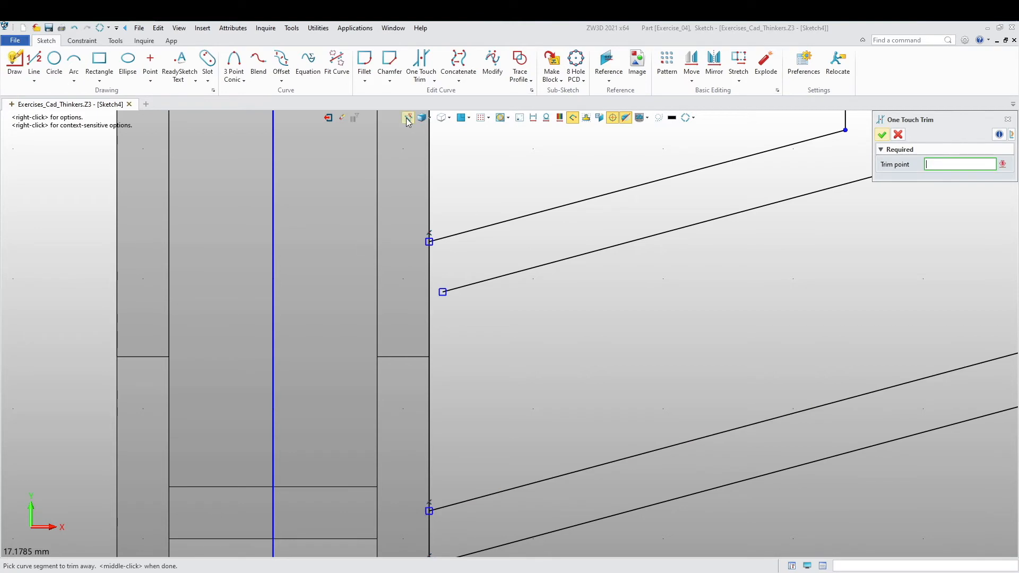
middle_click(374, 168)
Extend the short ends of the inner trapezoid's 2 mm offset to the plate edge with Trim/Extend
left_click(434, 81)
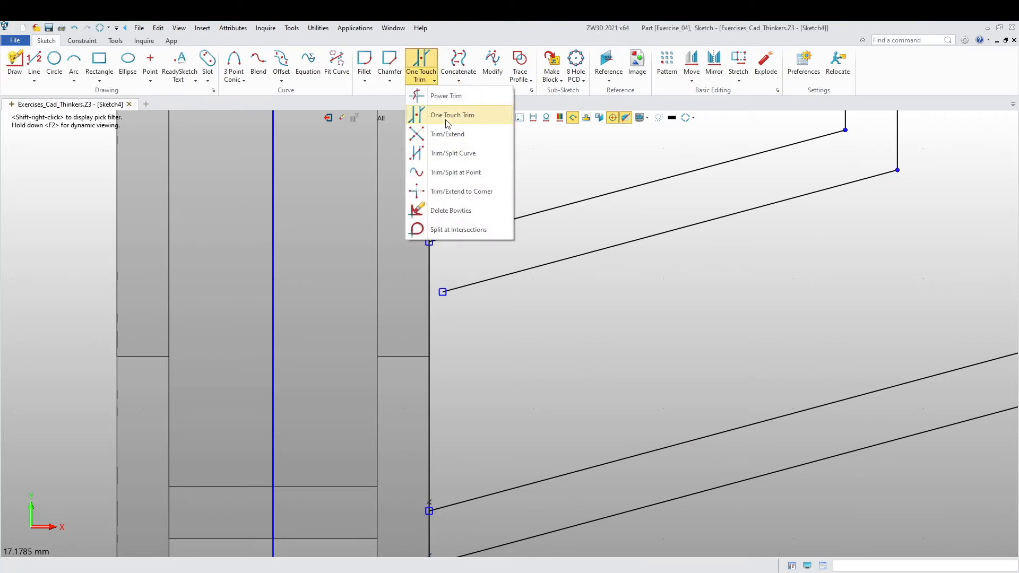
left_click(446, 134)
left_click(471, 285)
scroll(479, 381, "down", 5)
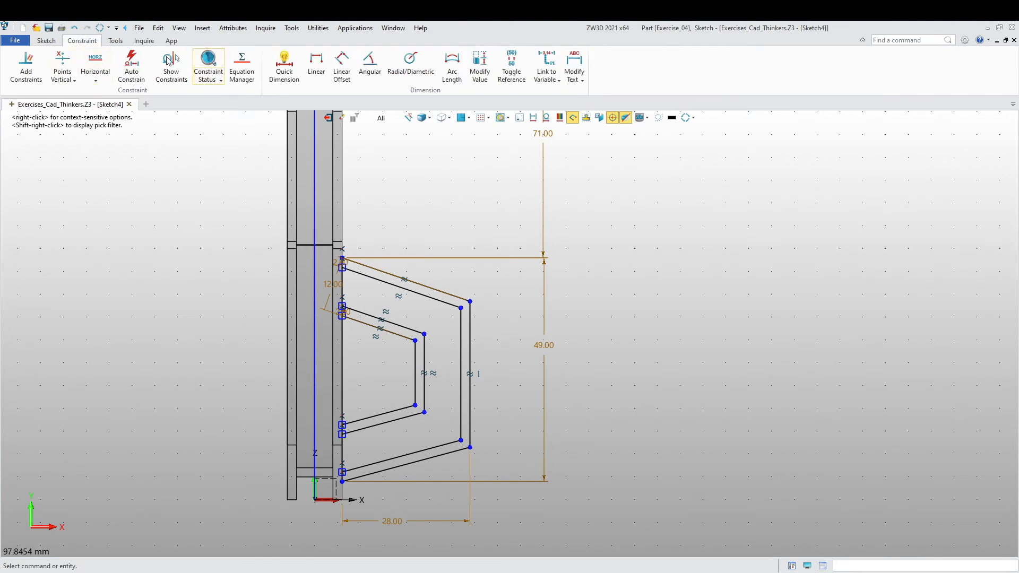
Auto-constrain the arm profile sketch with the origin as base point and exit the sketch
left_click(131, 67)
left_click(315, 499)
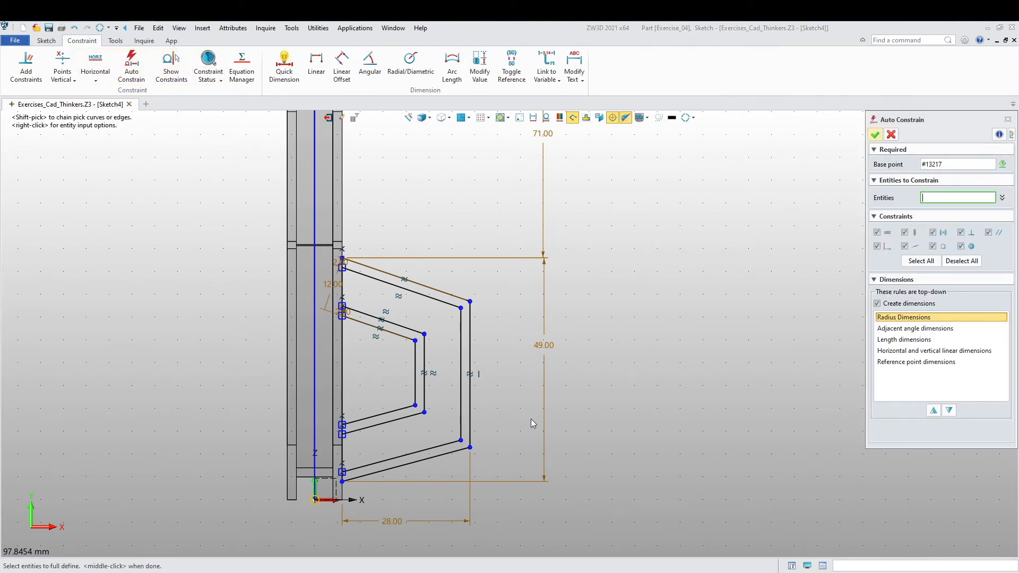
left_click(875, 136)
mouse_move(501, 282)
middle_mouse_down()
mouse_move(584, 315)
mouse_move(340, 161)
middle_mouse_up()
left_click(329, 117)
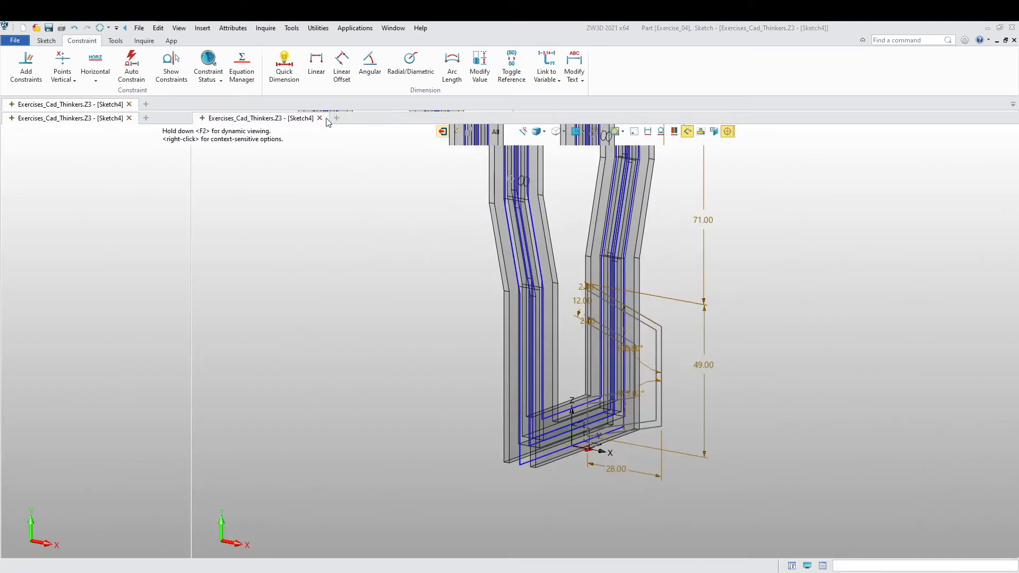
Start a curve list with the outer trapezoid band's two upper slanted lines and the short plate-edge segment joining them
mouse_move(299, 244)
middle_mouse_down()
mouse_move(311, 285)
mouse_move(289, 306)
middle_mouse_up()
right_click_drag(290, 305, 289, 306)
scroll(289, 306, "up", 3)
middle_click_drag(289, 306, 228, 355)
right_click_drag(228, 355, 255, 340)
middle_click_drag(279, 348, 263, 343)
right_click_drag(263, 342, 264, 330)
middle_click_drag(264, 330, 377, 361)
right_click(377, 366)
left_click(390, 410)
right_click_drag(379, 387, 373, 414)
scroll(576, 375, "up", 6)
scroll(572, 319, "down", 3)
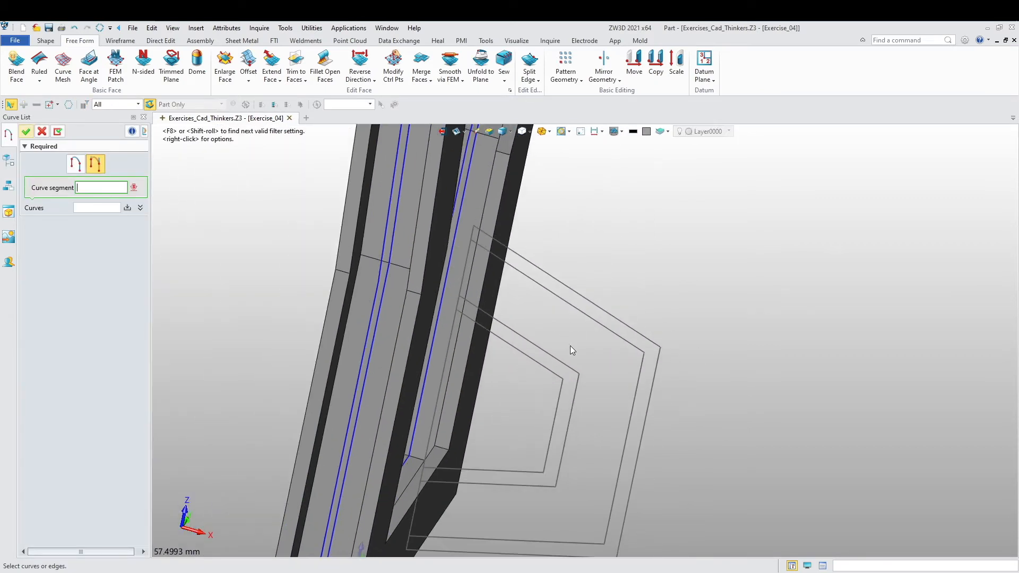
middle_click_drag(563, 339, 612, 307)
right_click_drag(611, 307, 594, 303)
left_click(593, 265)
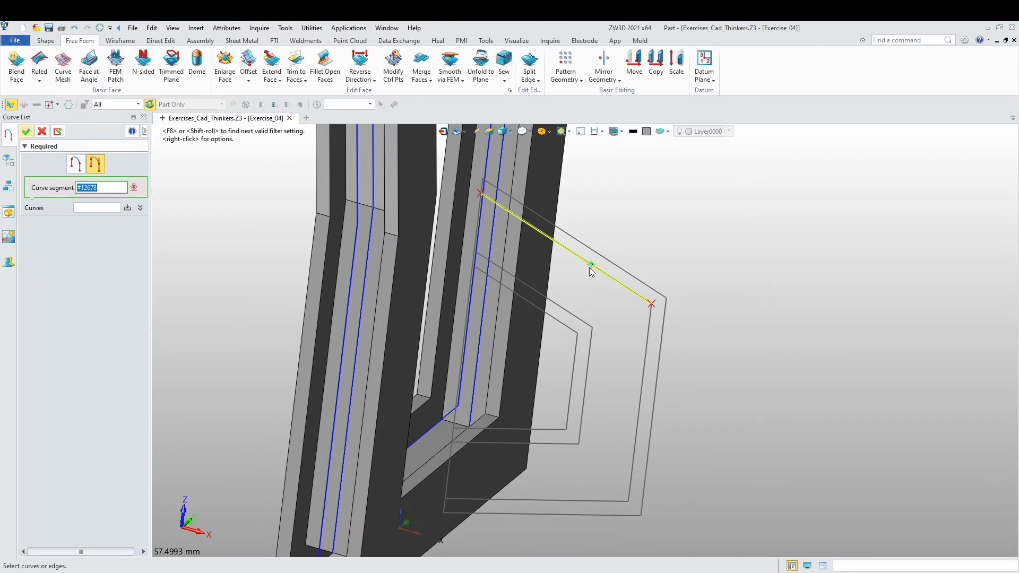
middle_click(566, 252)
scroll(478, 223, "up", 4)
left_click(484, 176)
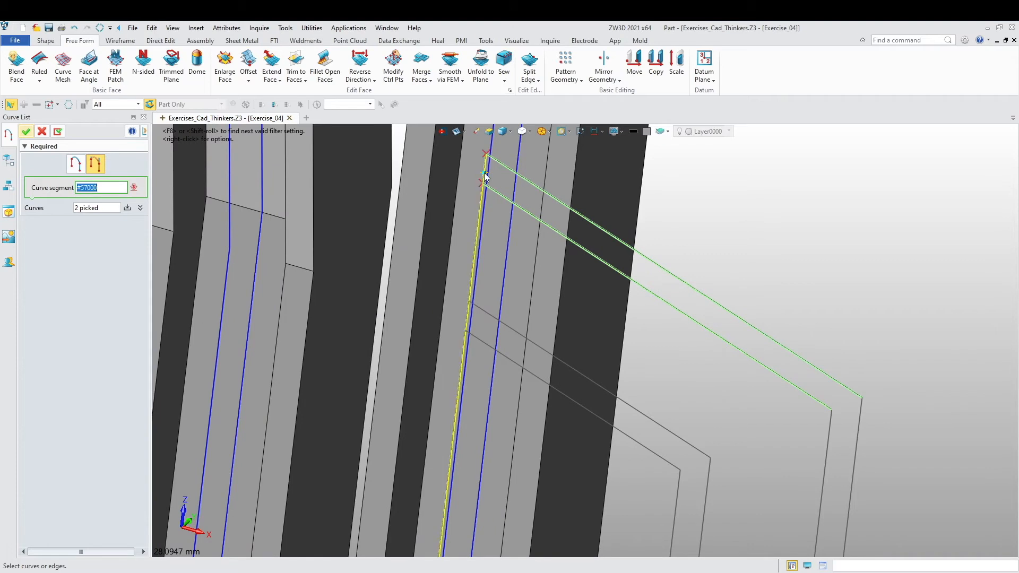
scroll(671, 300, "down", 6)
Complete the curve list with the outer band's vertical and lower lines and the whole inner trapezoid band
left_click(632, 317)
left_click(622, 323)
left_click(609, 424)
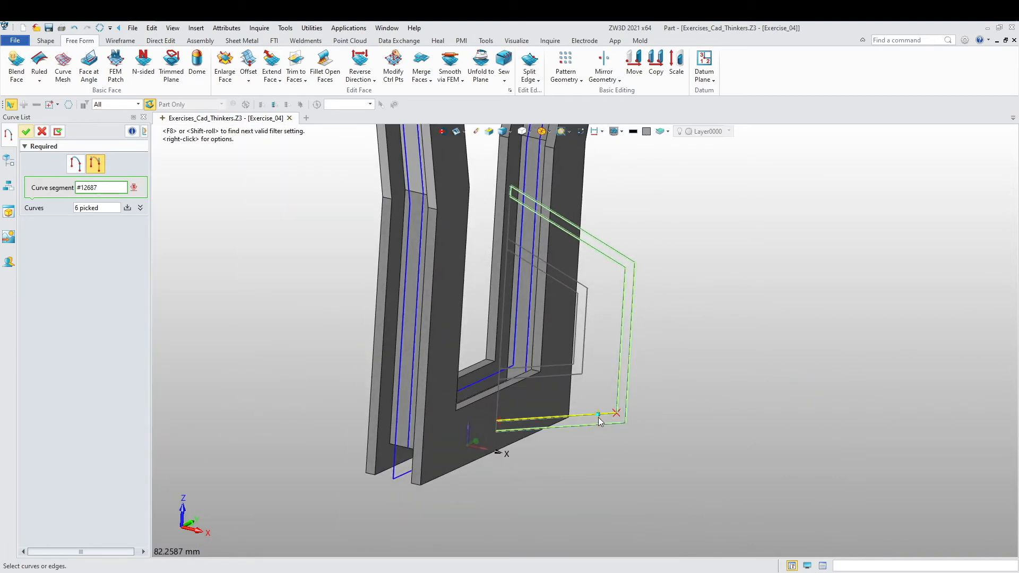
left_click(599, 420)
scroll(503, 429, "up", 2)
scroll(719, 337, "down", 5)
middle_click_drag(719, 336, 597, 336)
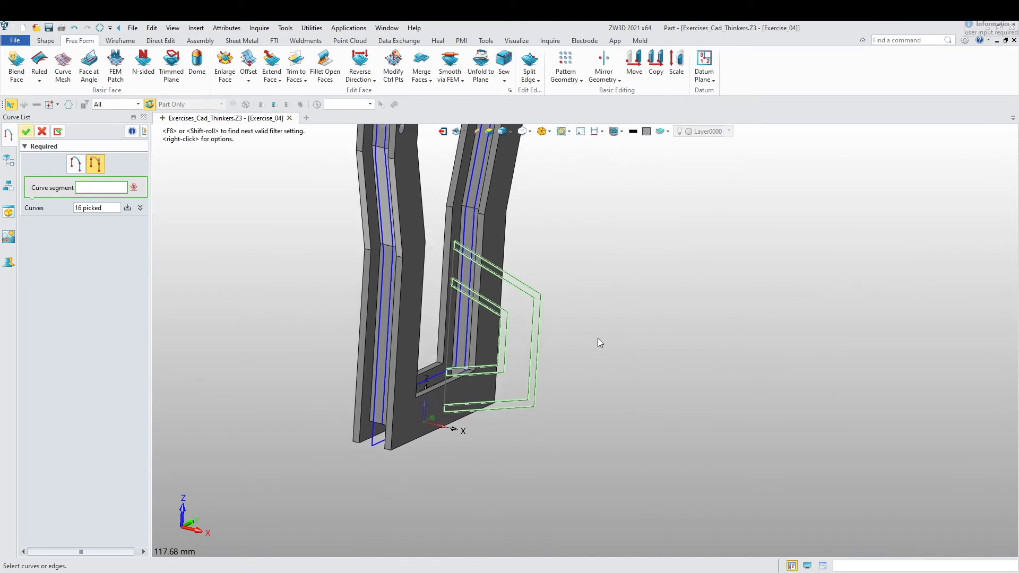
left_click(25, 132)
Set up an Extrude of the two-band curve list with its start bounded by the frame leg's outer edge face
middle_click_drag(233, 282, 456, 289)
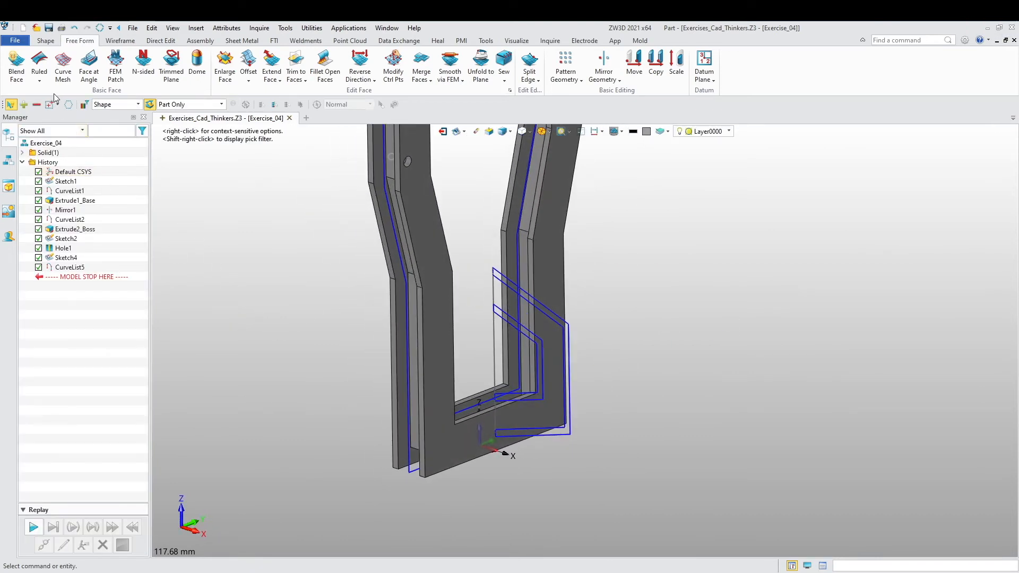
left_click(46, 40)
left_click(73, 63)
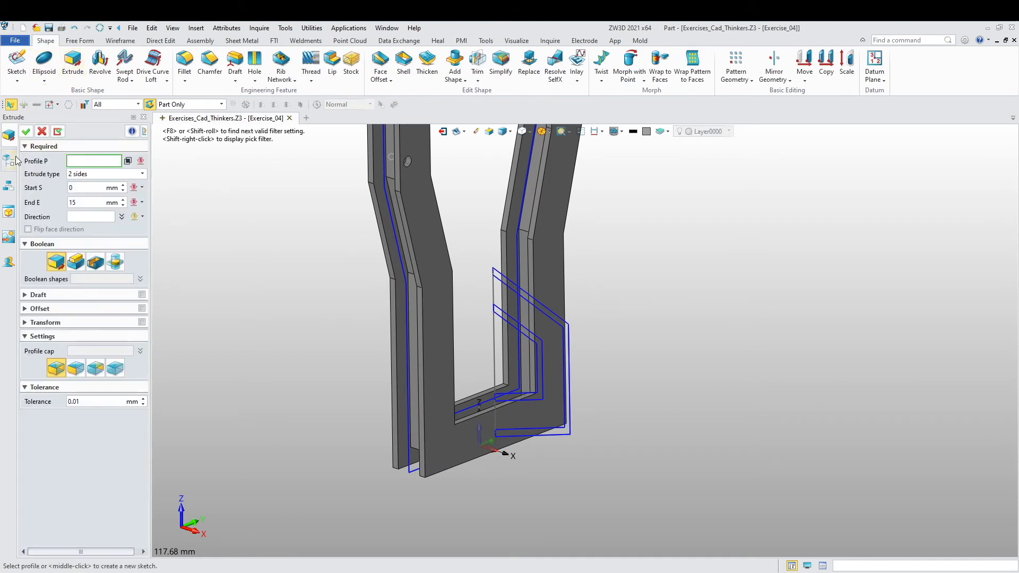
left_click(9, 160)
left_click(73, 271)
right_click_drag(292, 362, 361, 371)
left_click(8, 135)
left_click(142, 188)
left_click(164, 239)
scroll(421, 354, "up", 5)
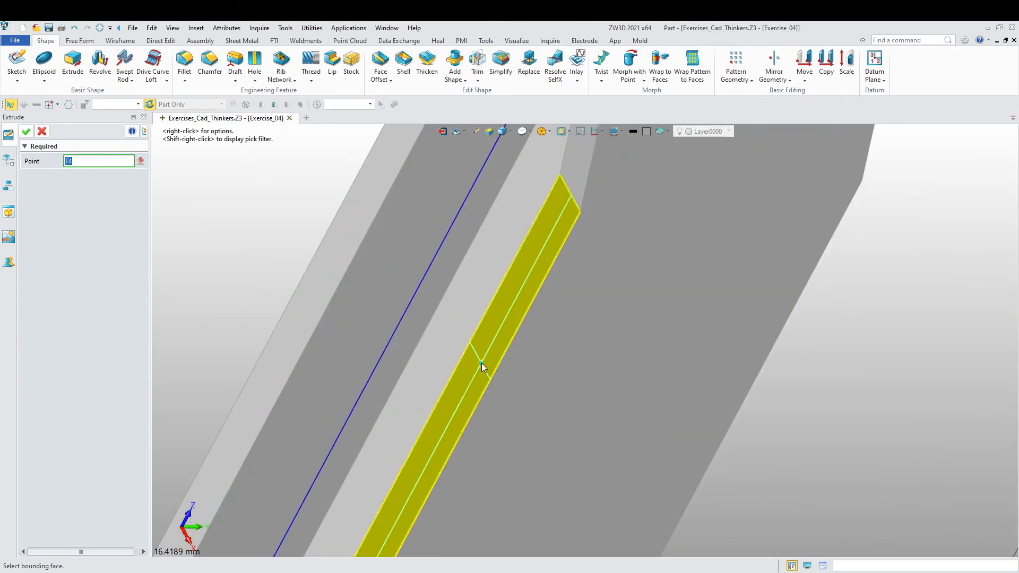
left_click(482, 363)
scroll(406, 396, "down", 8)
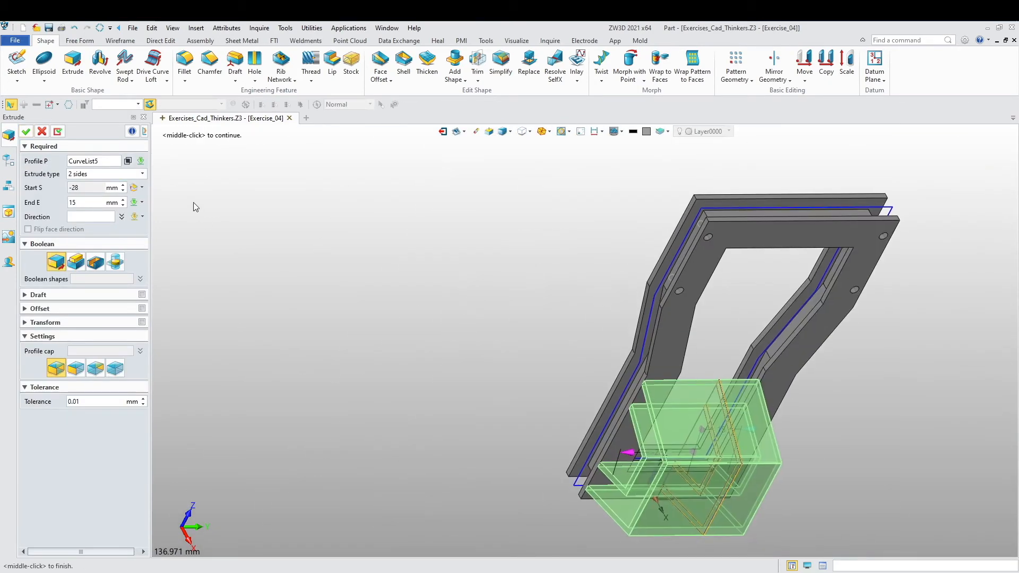
Bound the extrusion's end by the inner edge face of the same frame leg
left_click(142, 202)
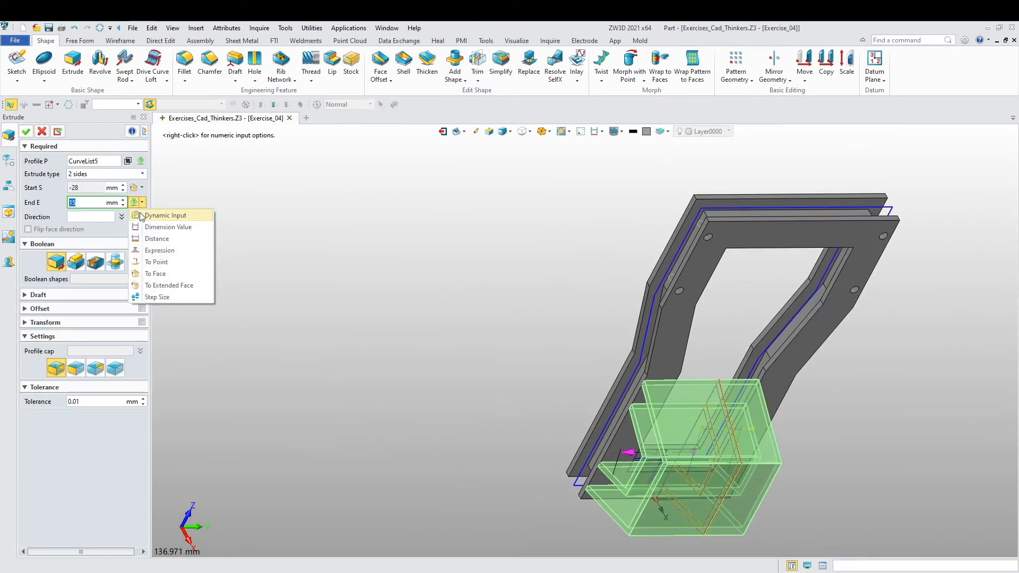
left_click(169, 266)
scroll(724, 361, "up", 5)
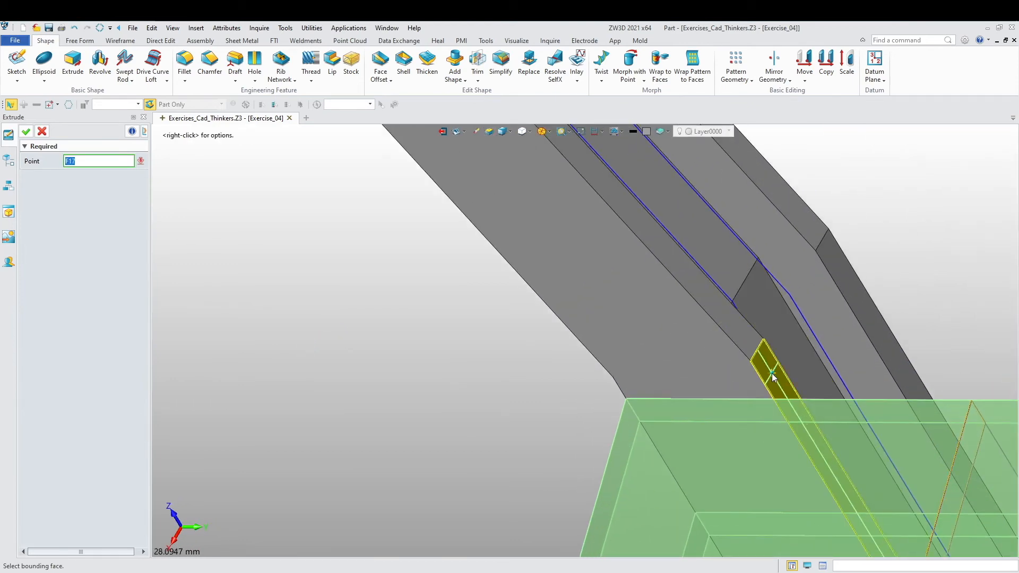
left_click(750, 389)
scroll(513, 371, "down", 8)
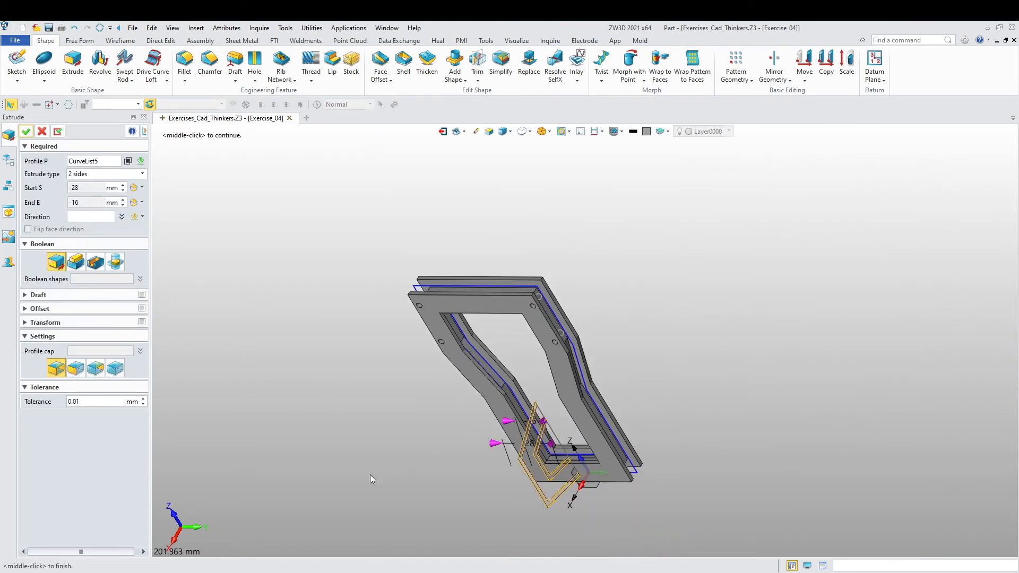
Try to create the two-band extrusion as a base shape and cancel the Extrude command
left_click(25, 132)
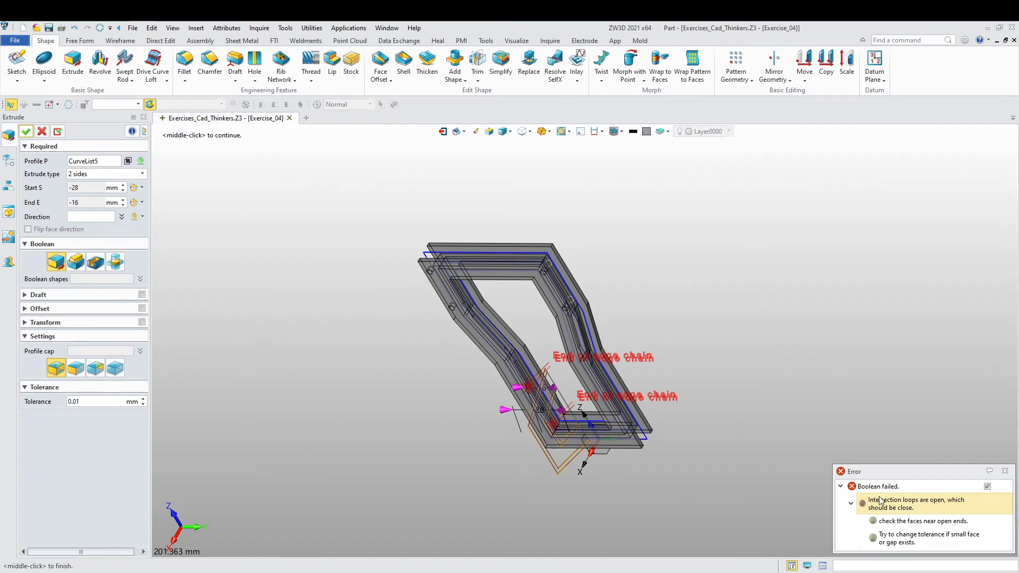
left_click(1005, 471)
middle_click_drag(374, 417, 413, 406)
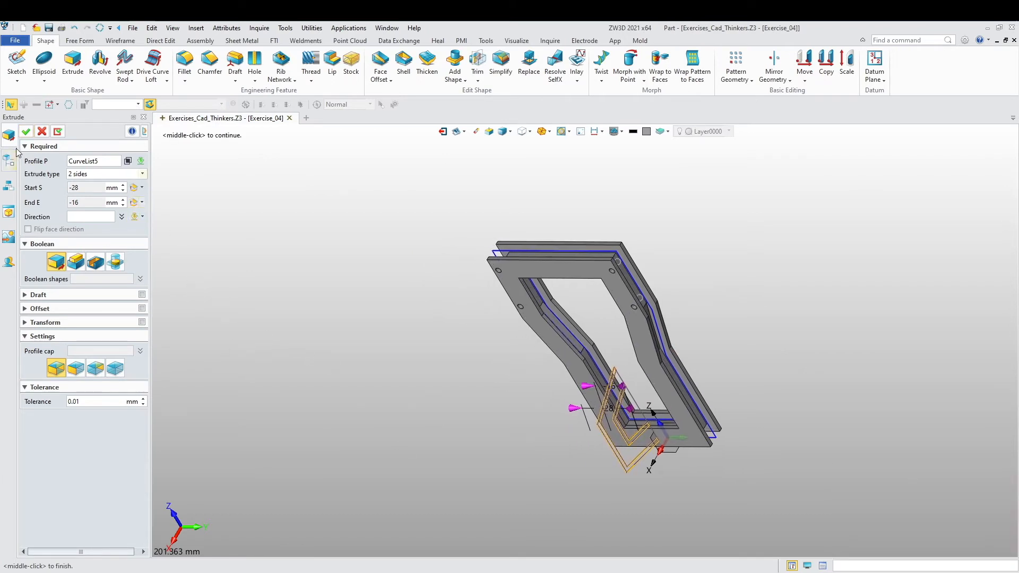
left_click(26, 131)
left_click(42, 131)
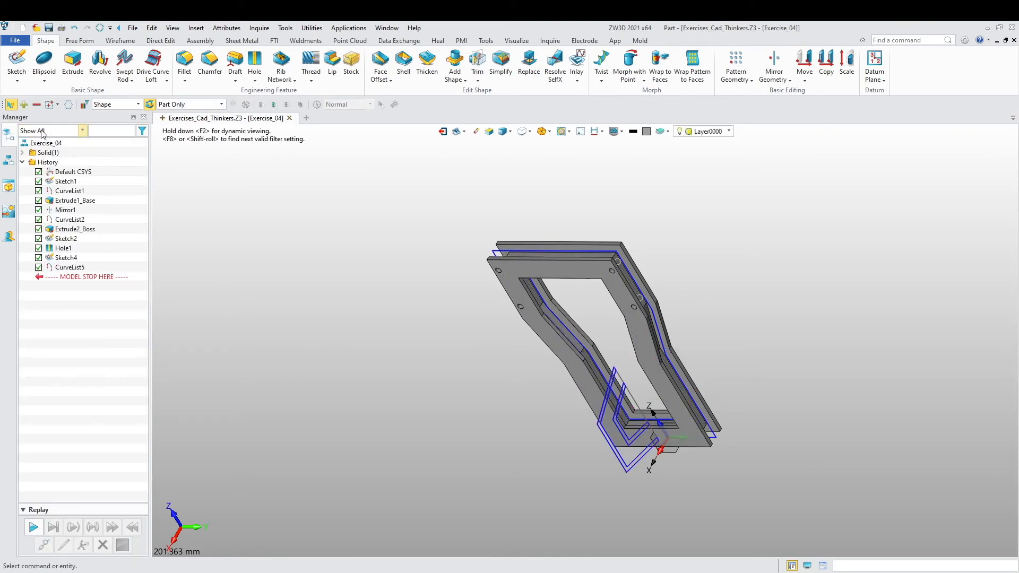
Extrude the two-band curve list as a separate base shape from -28 to -16 mm
left_click(73, 62)
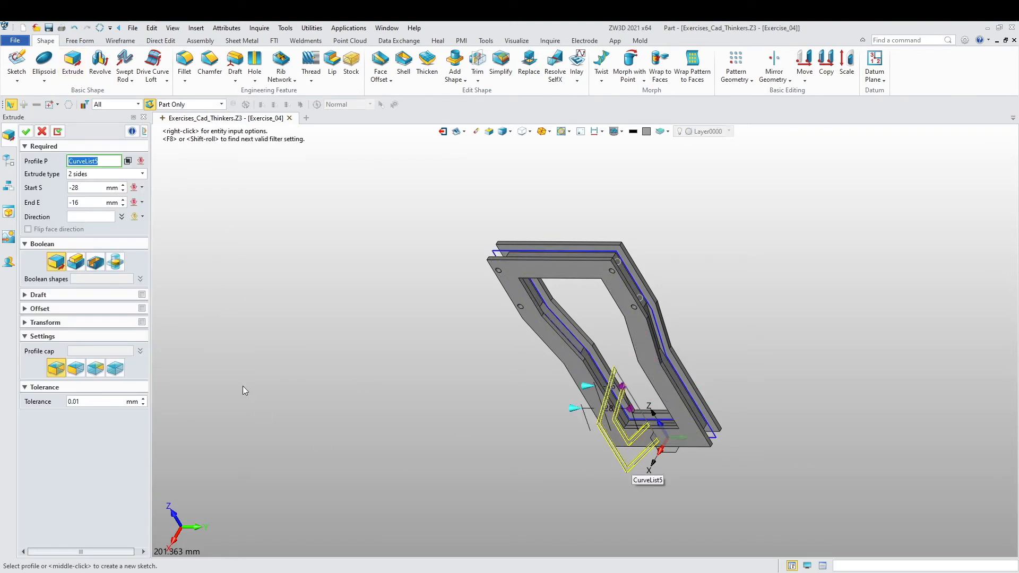
left_click(10, 164)
left_click(70, 267)
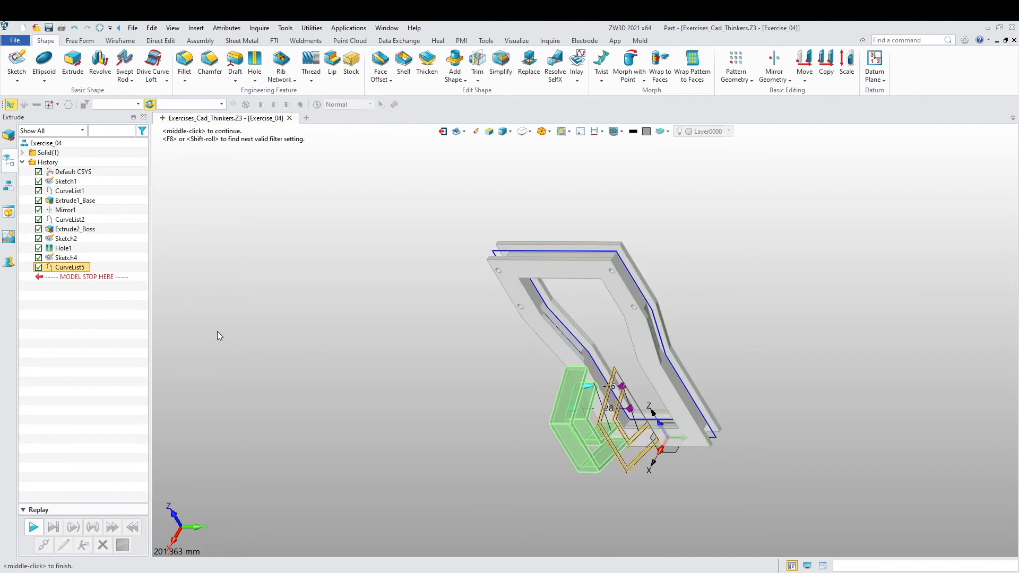
right_click_drag(351, 416, 478, 418)
scroll(481, 418, "up", 5)
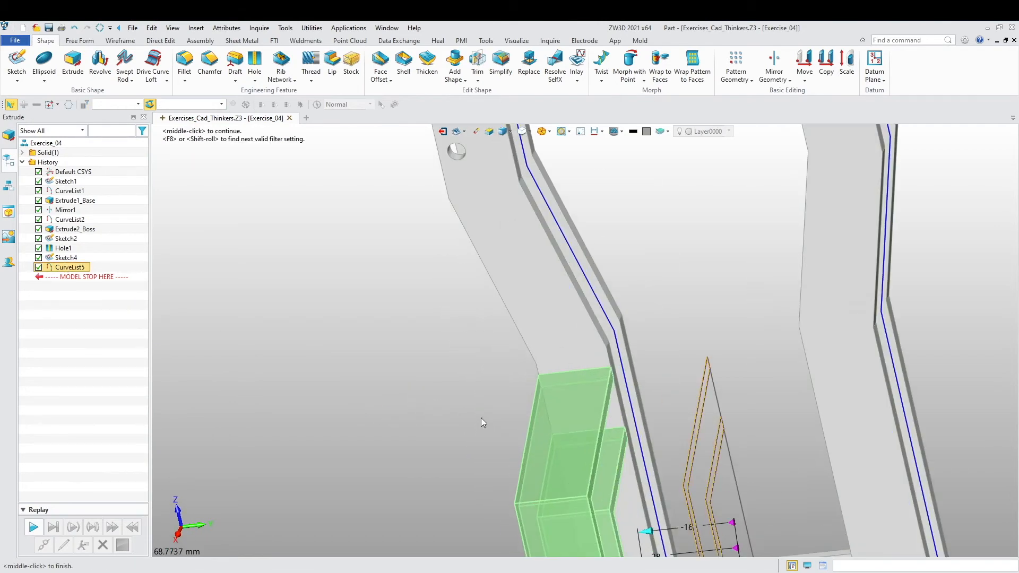
middle_click_drag(380, 431, 342, 318)
right_click_drag(499, 300, 395, 366)
scroll(396, 366, "down", 2)
right_click_drag(395, 367, 347, 366)
middle_click_drag(347, 366, 285, 388)
scroll(346, 401, "up", 1)
left_click(8, 139)
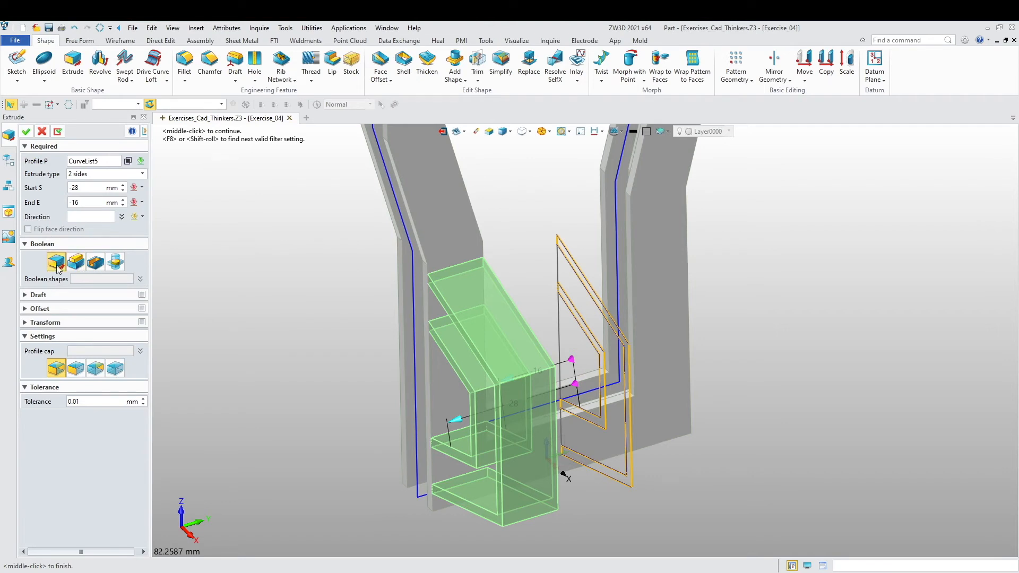
left_click(25, 131)
Blank the curve list used for the arm's two-band extrusion
middle_click_drag(183, 288, 277, 377)
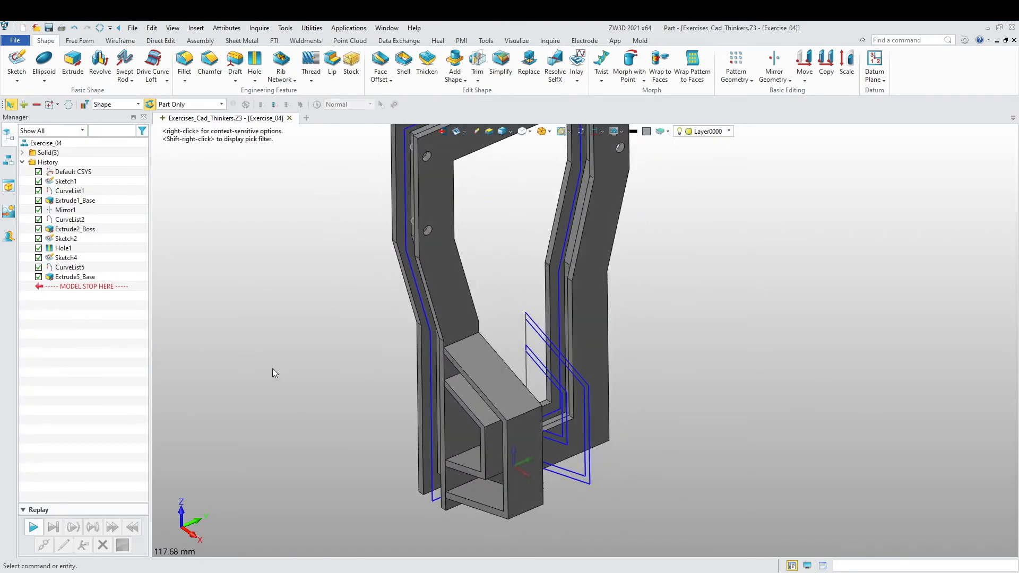
right_click(74, 267)
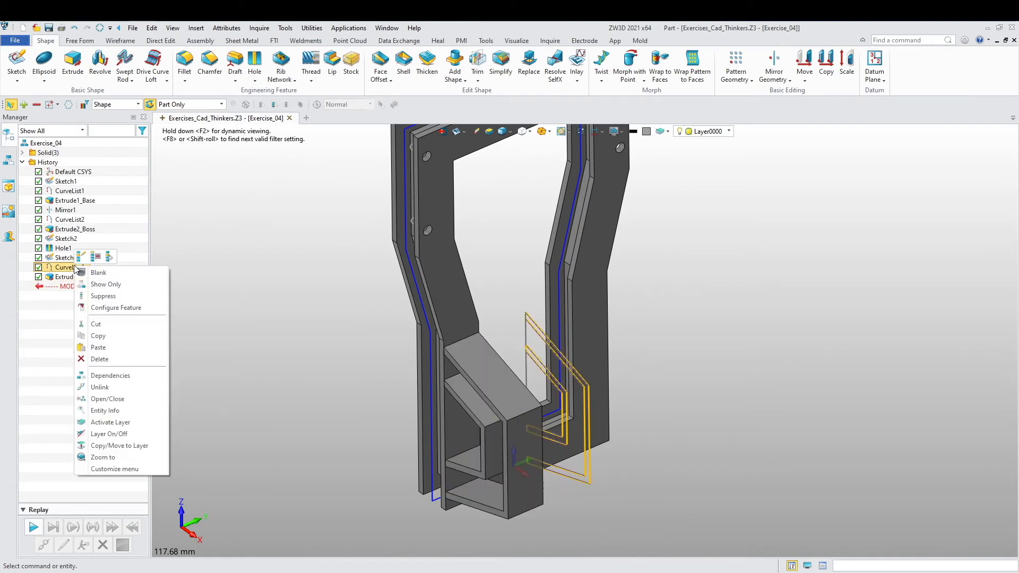
left_click(101, 275)
Start a curve list around the gap between the bands with its upper slanted lines, upper plate-edge segment and vertical lines
right_click(256, 243)
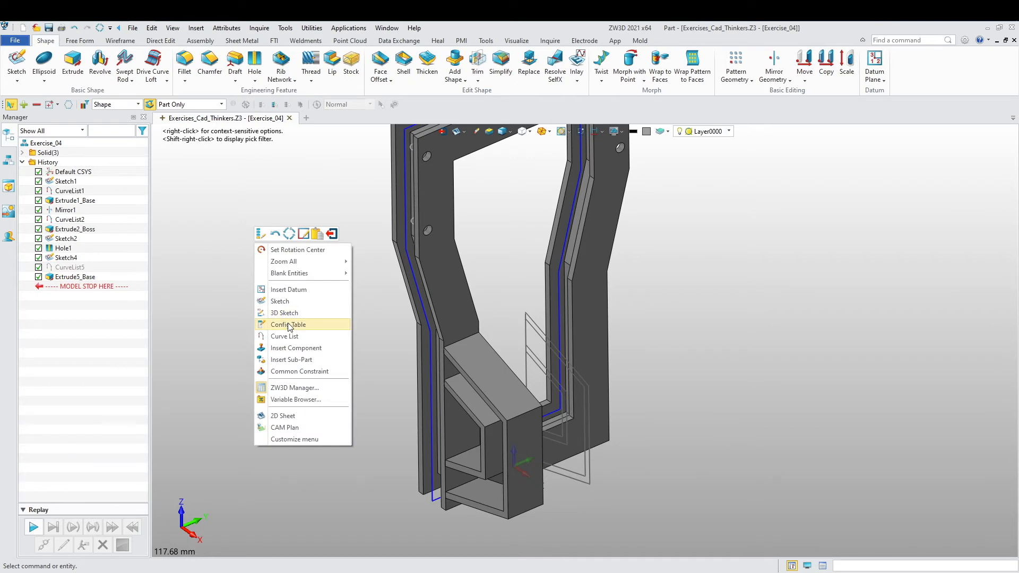
left_click(285, 336)
scroll(559, 394, "up", 4)
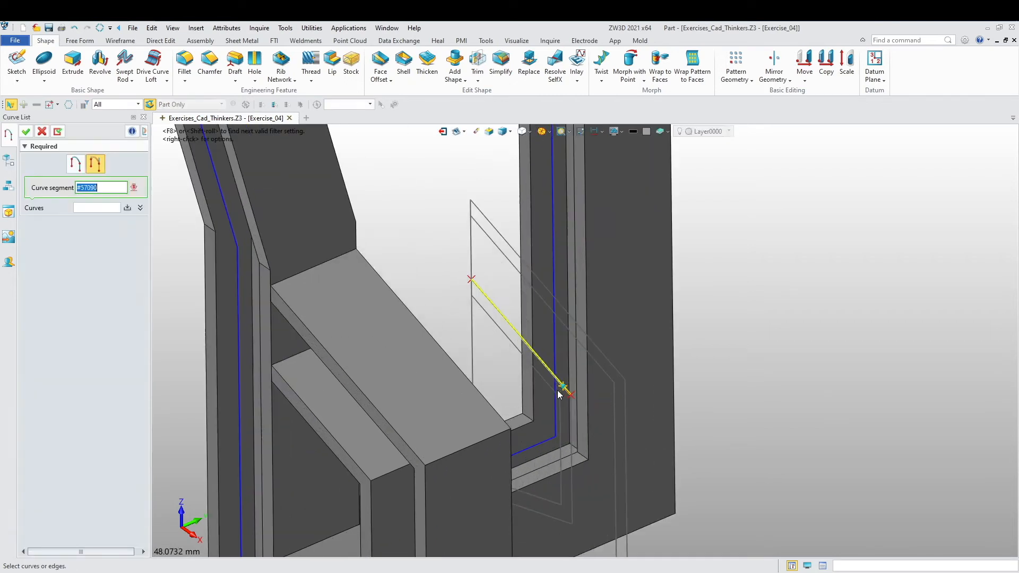
scroll(559, 395, "up", 3)
left_click(512, 311)
left_click(457, 187)
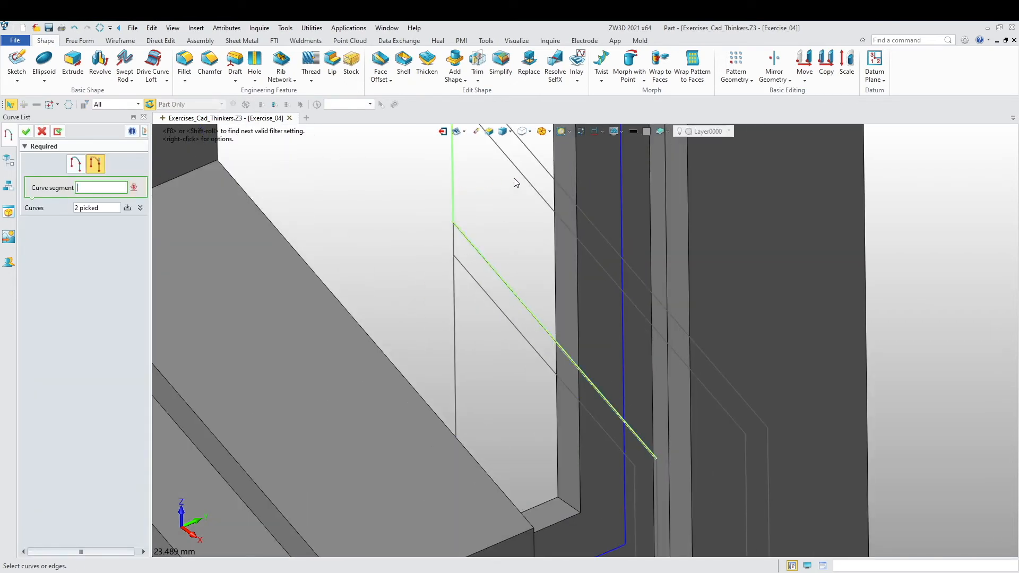
scroll(543, 317, "down", 3)
scroll(528, 317, "up", 4)
left_click(541, 312)
left_click(542, 313)
left_click(627, 301)
scroll(577, 417, "down", 3)
scroll(631, 390, "up", 2)
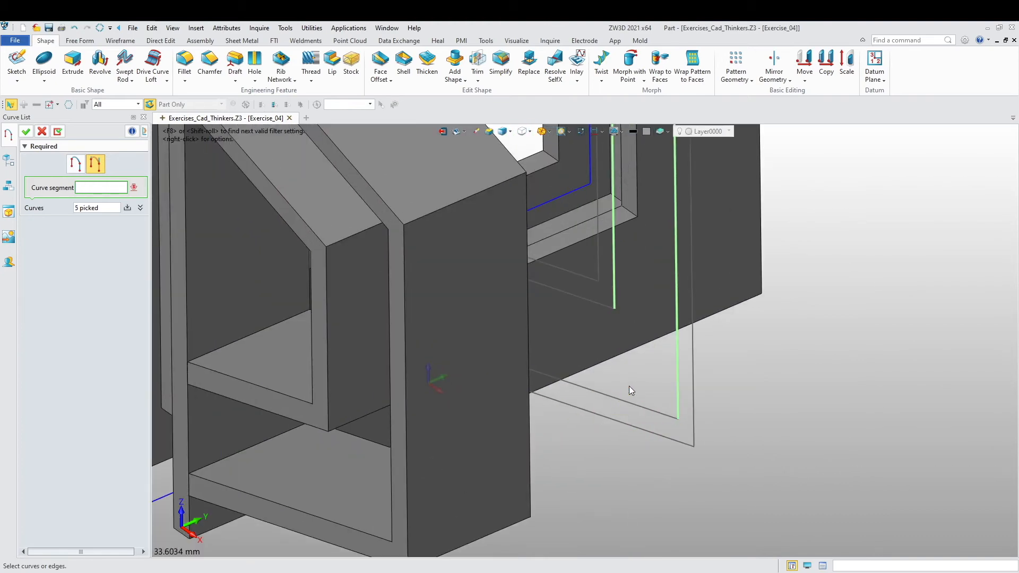
Complete the gap's curve list with its lower slanted lines and lower plate-edge segments
right_click_drag(604, 395, 587, 407)
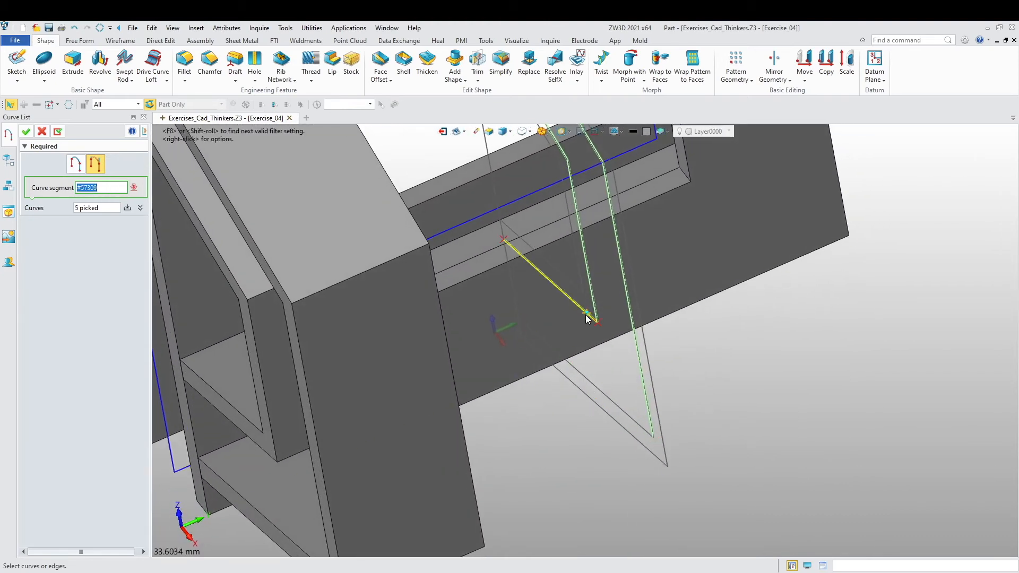
left_click(591, 382)
left_click(518, 294)
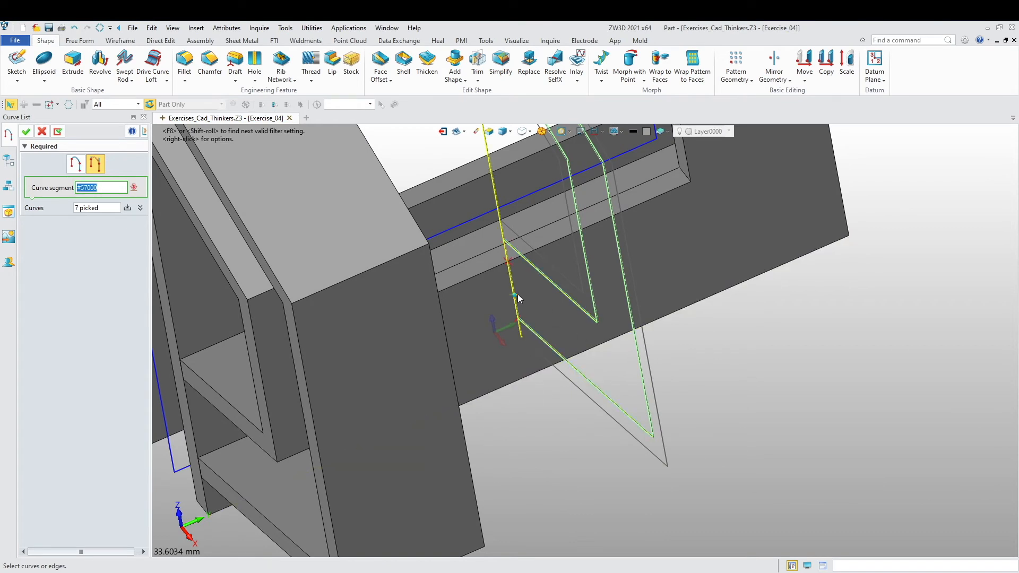
scroll(590, 420, "down", 2)
scroll(531, 299, "up", 6)
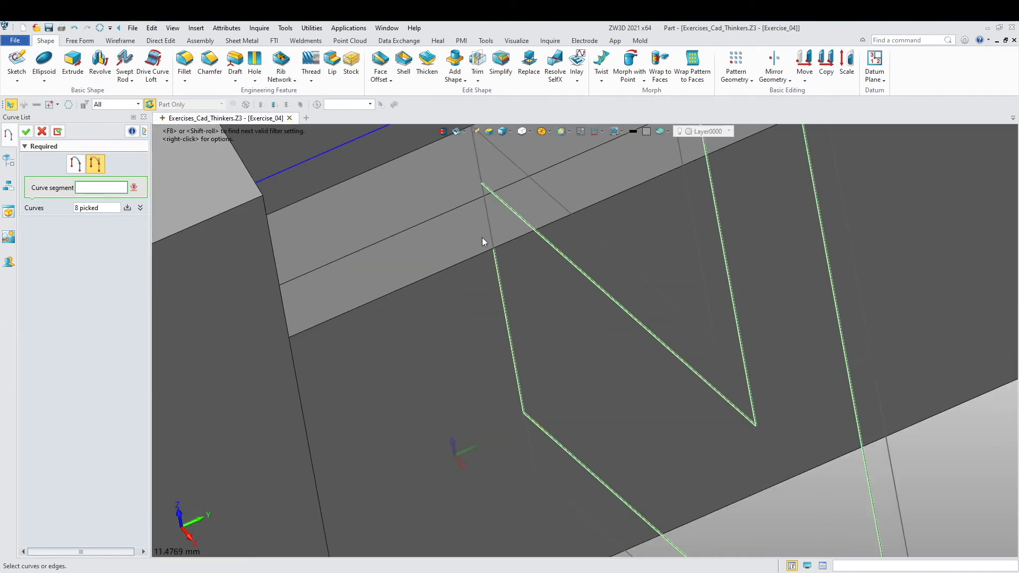
left_click(489, 240)
scroll(526, 417, "down", 3)
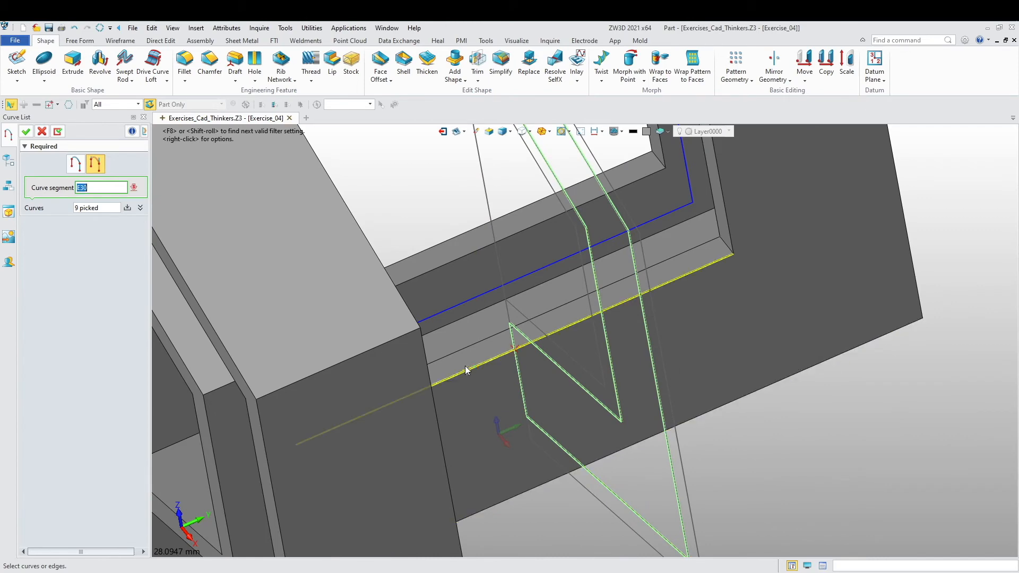
left_click(26, 132)
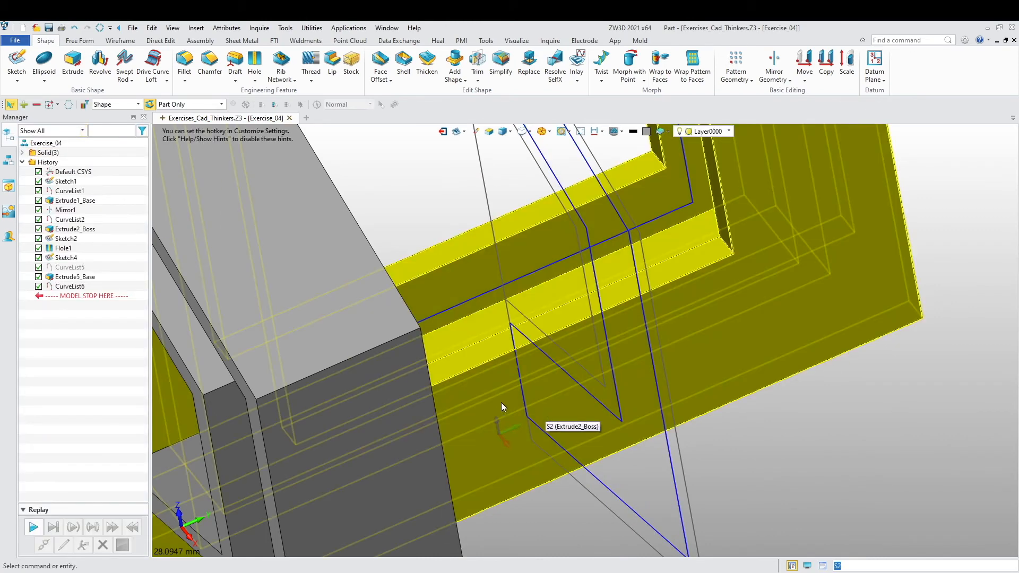
Measure the distance from the midpoint of the arm's front upper edge to the outer corner of the trapezoid sketch
scroll(501, 403, "down", 4)
scroll(501, 402, "down", 2)
right_click_drag(501, 402, 510, 429)
scroll(531, 412, "up", 2)
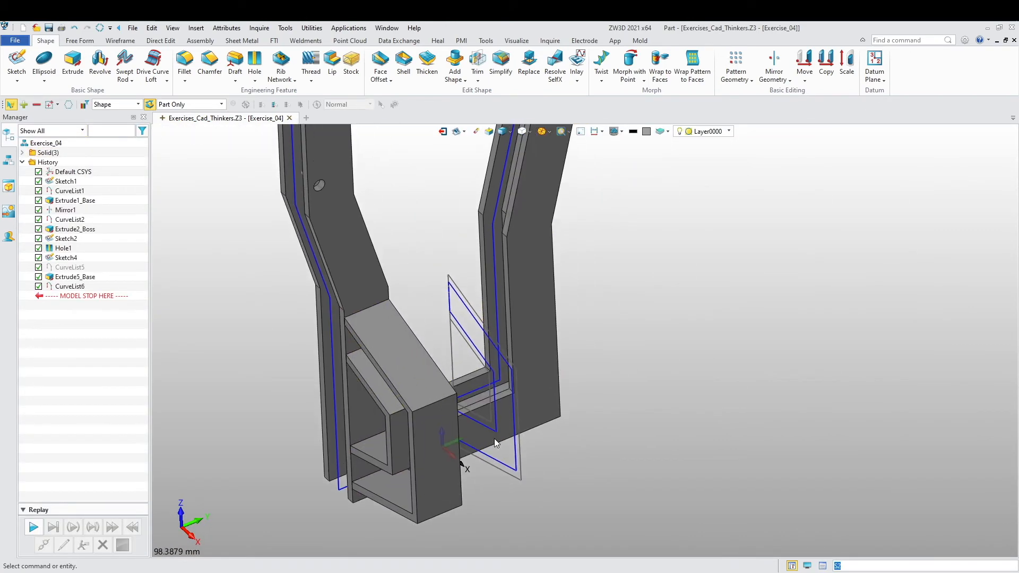
left_click(73, 63)
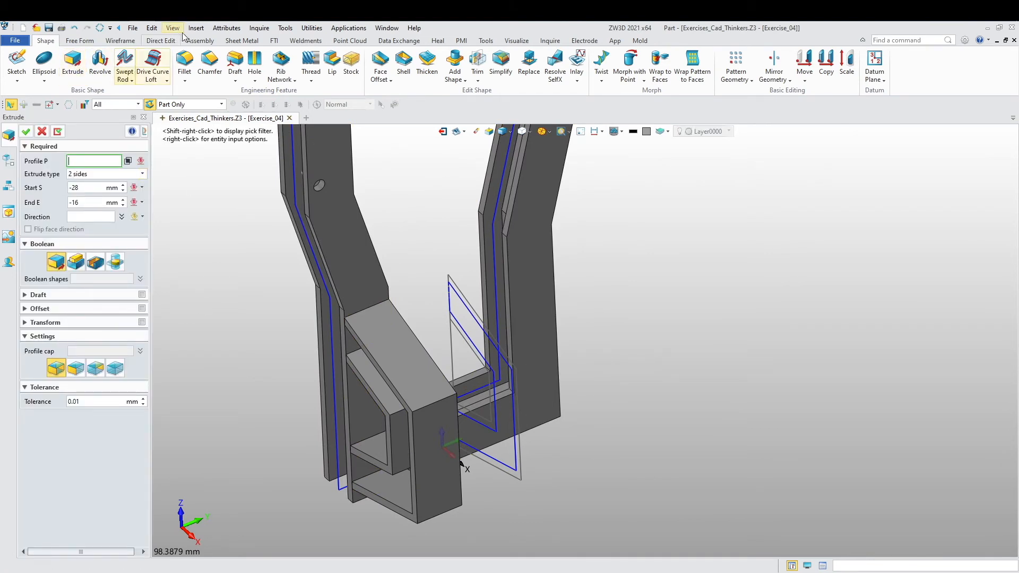
left_click(259, 27)
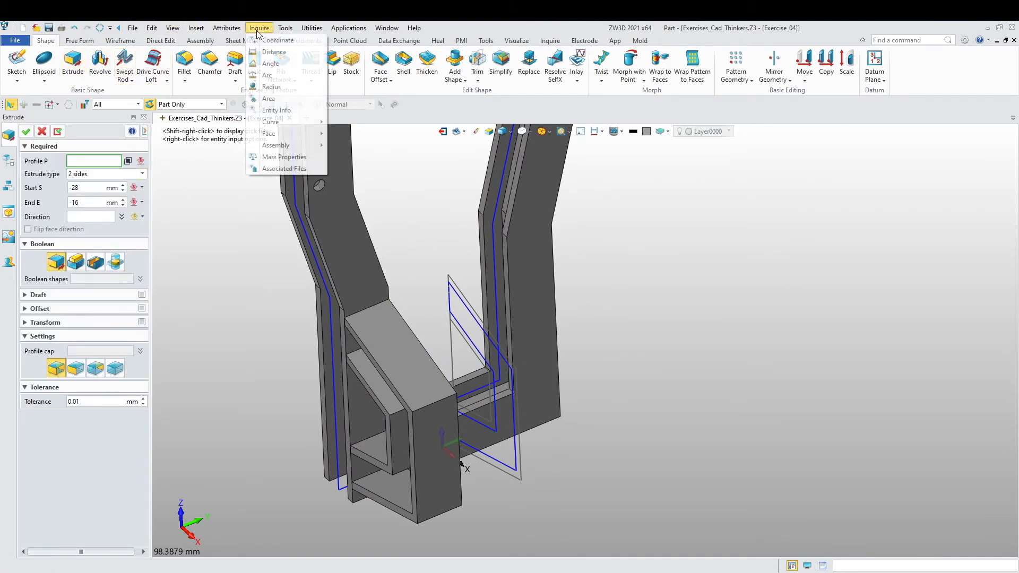
left_click(279, 54)
left_click(436, 403)
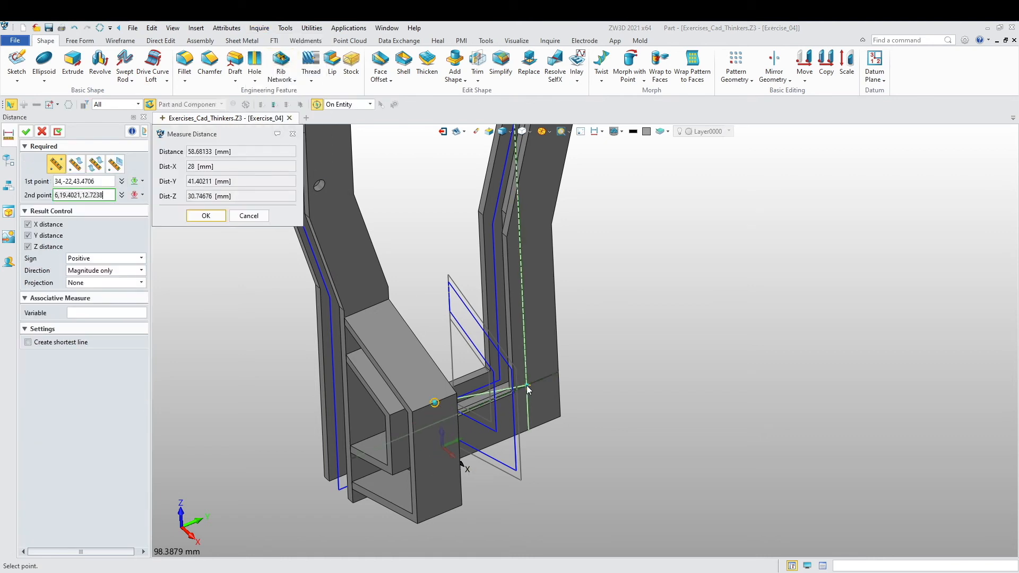
scroll(526, 385, "up", 5)
left_click(495, 338)
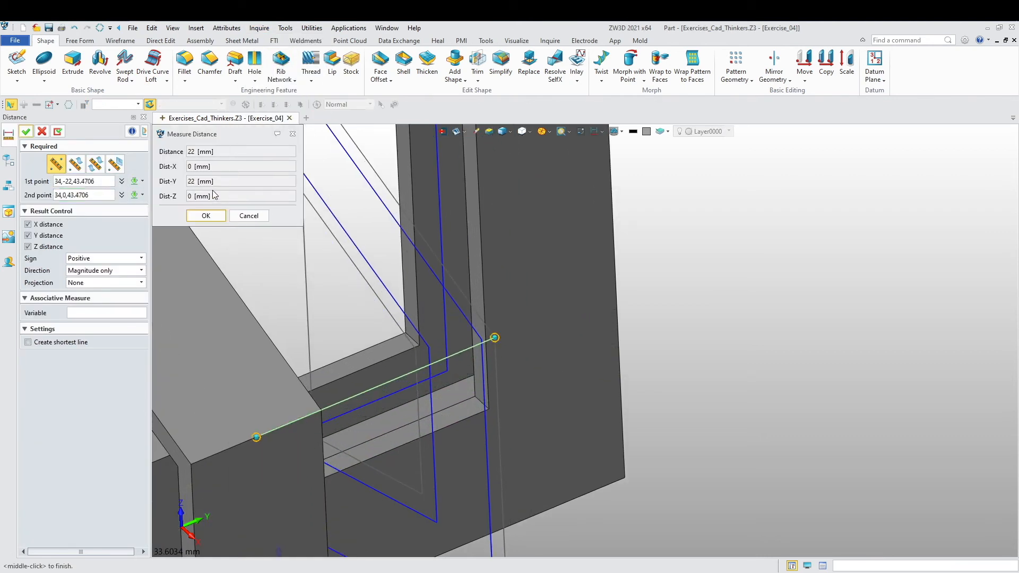
left_click(205, 215)
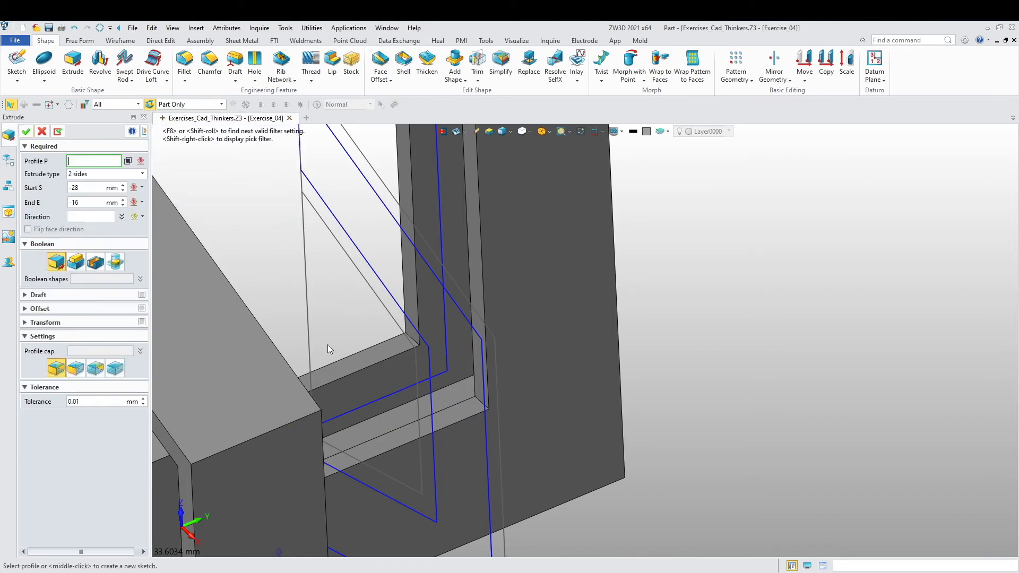
Extrude the gap's curve list as a separate base shape from -23 to -21 mm
scroll(407, 464, "down", 6)
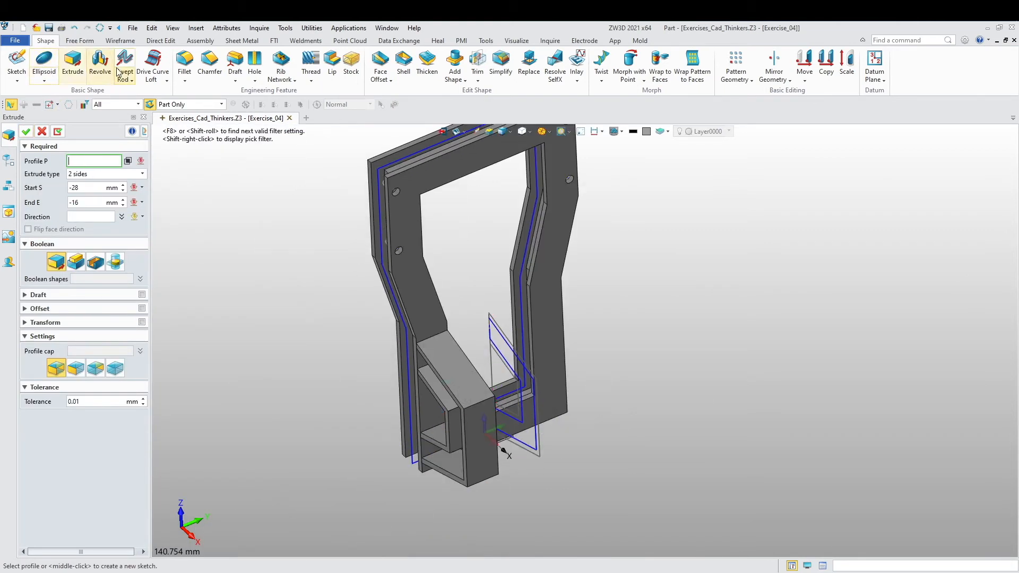
left_click(9, 161)
left_click(70, 286)
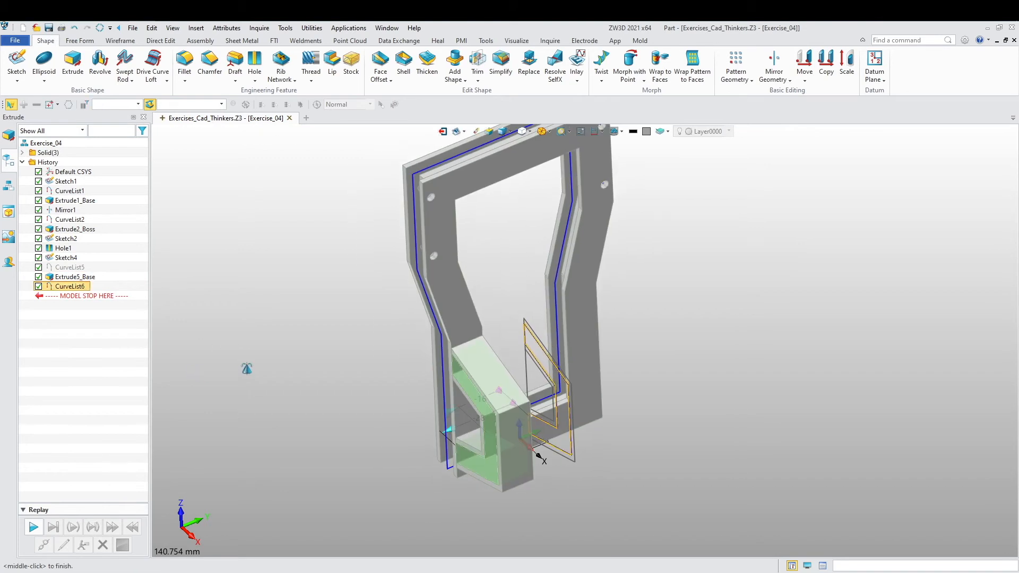
left_click(9, 136)
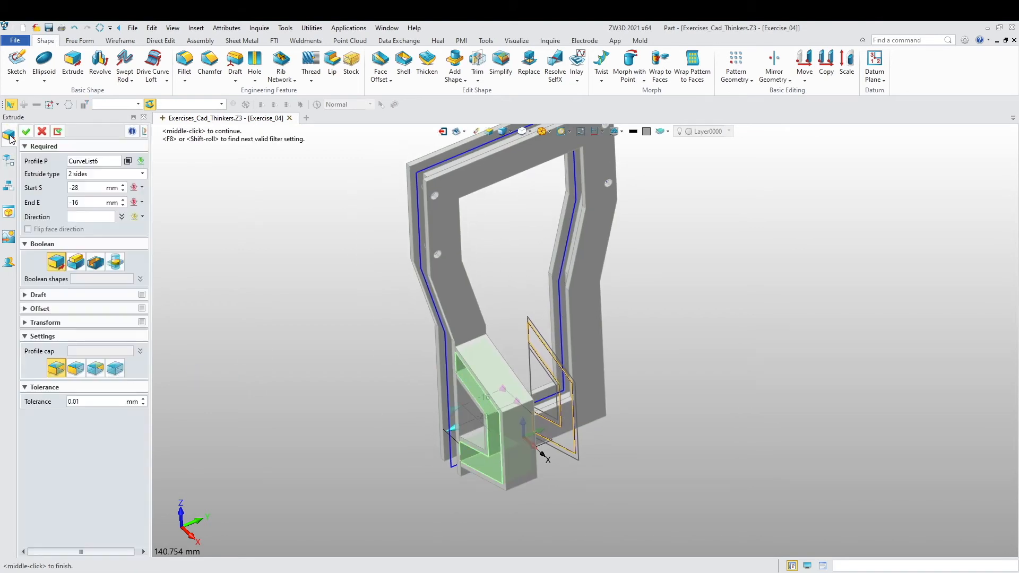
left_click(84, 187)
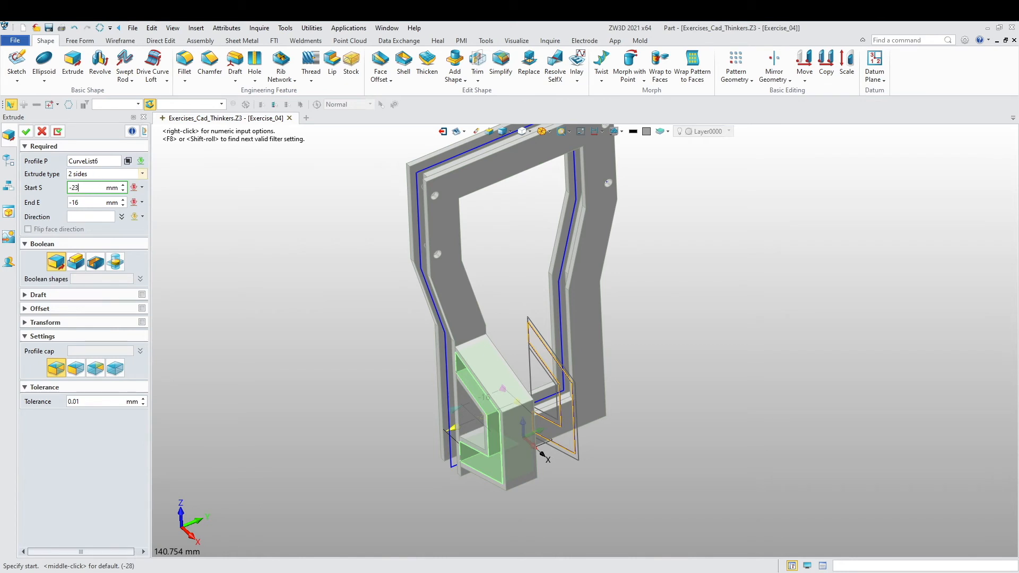
left_click(91, 202)
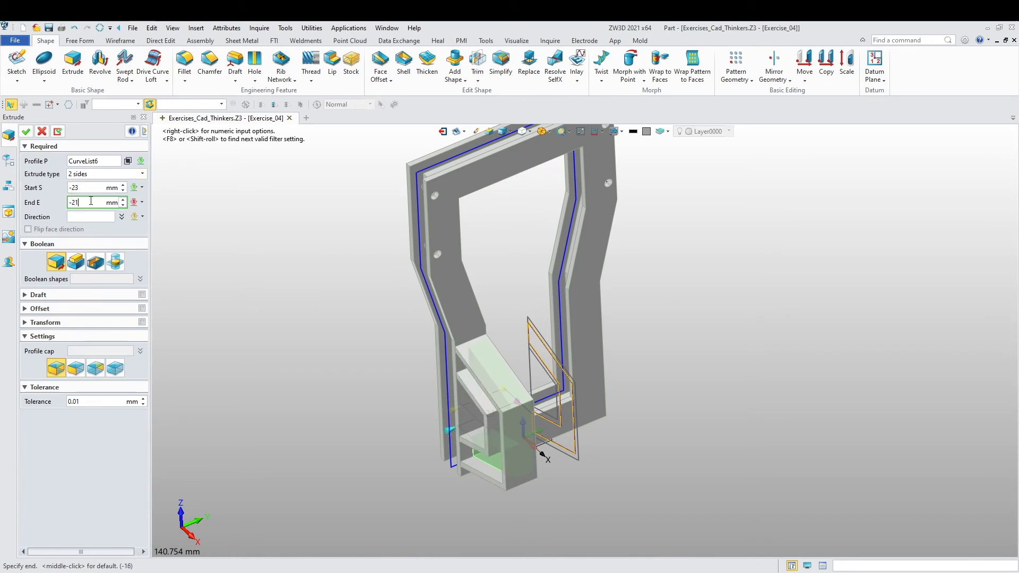
scroll(231, 418, "up", 5)
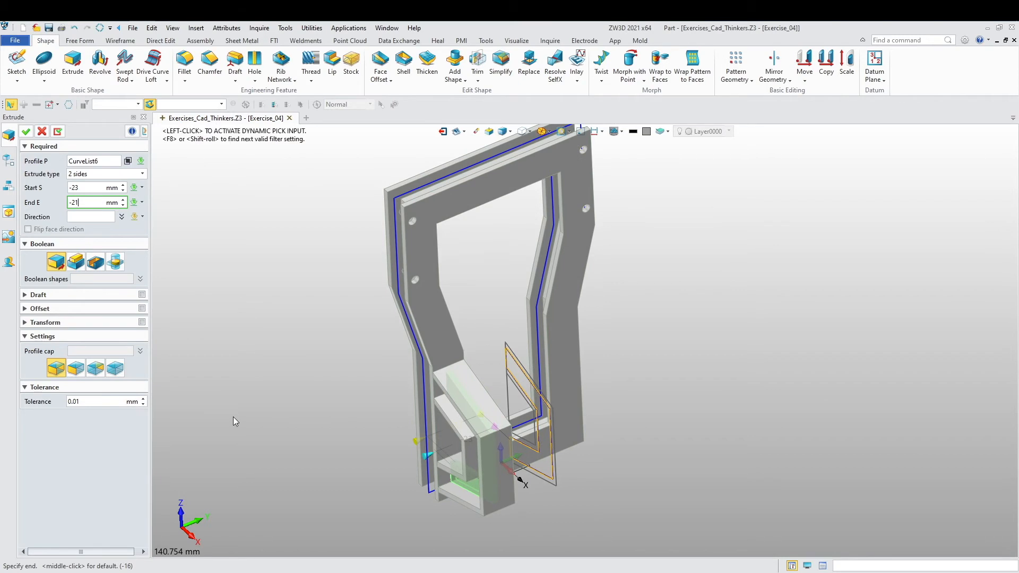
middle_click_drag(304, 404, 250, 381)
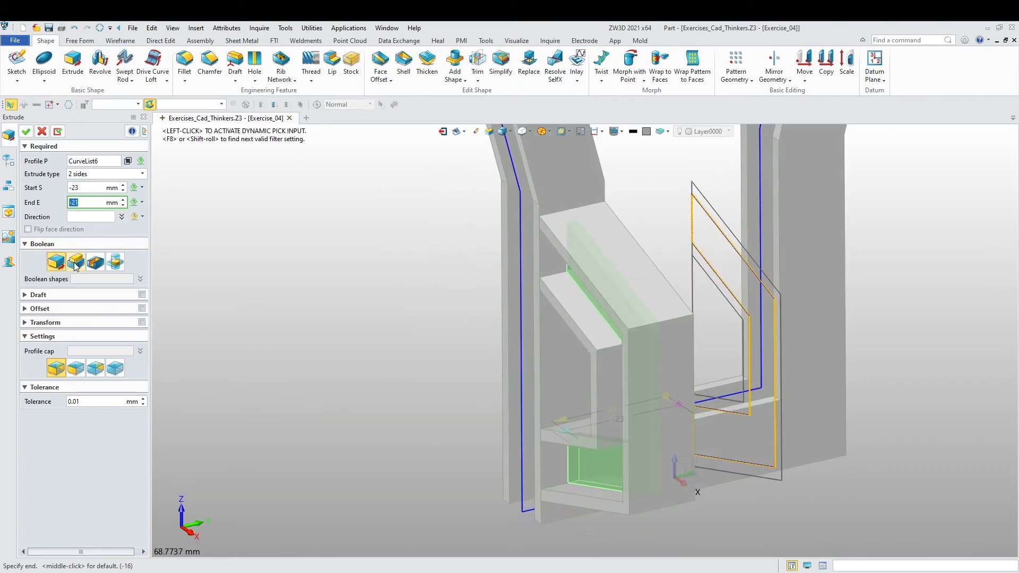
left_click(26, 132)
Start a 0.5 mm fillet on the four slanted edges of the inner and outer bands on the arm's outer side
right_click_drag(219, 300, 296, 392)
scroll(293, 386, "down", 3)
middle_click_drag(294, 387, 289, 431)
mouse_move(290, 431)
right_mouse_down()
mouse_move(307, 439)
mouse_move(305, 424)
right_mouse_up()
middle_click_drag(304, 425, 293, 367)
scroll(359, 405, "up", 2)
right_click_drag(293, 367, 304, 388)
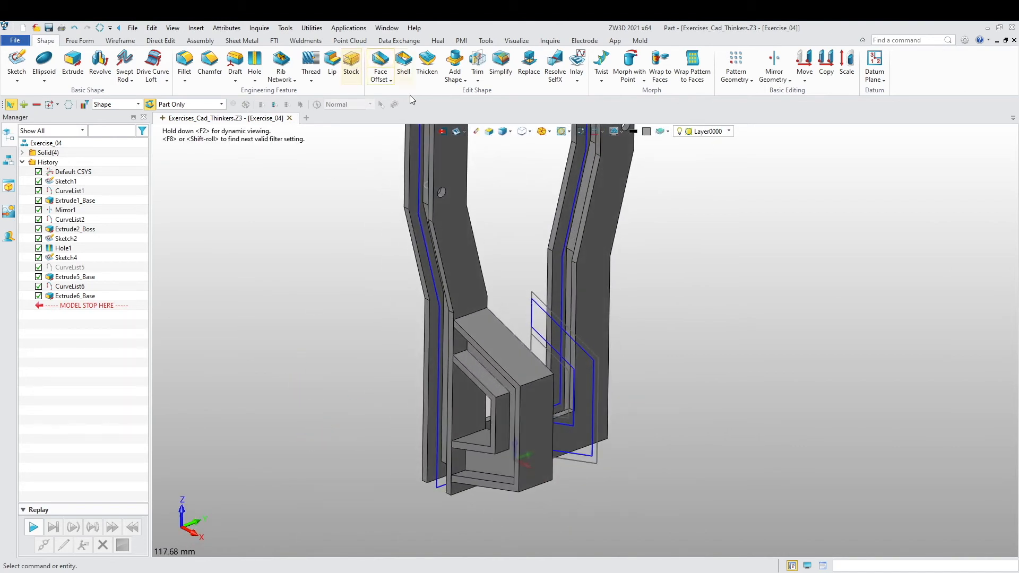
left_click(186, 64)
scroll(528, 384, "up", 5)
left_click(461, 376)
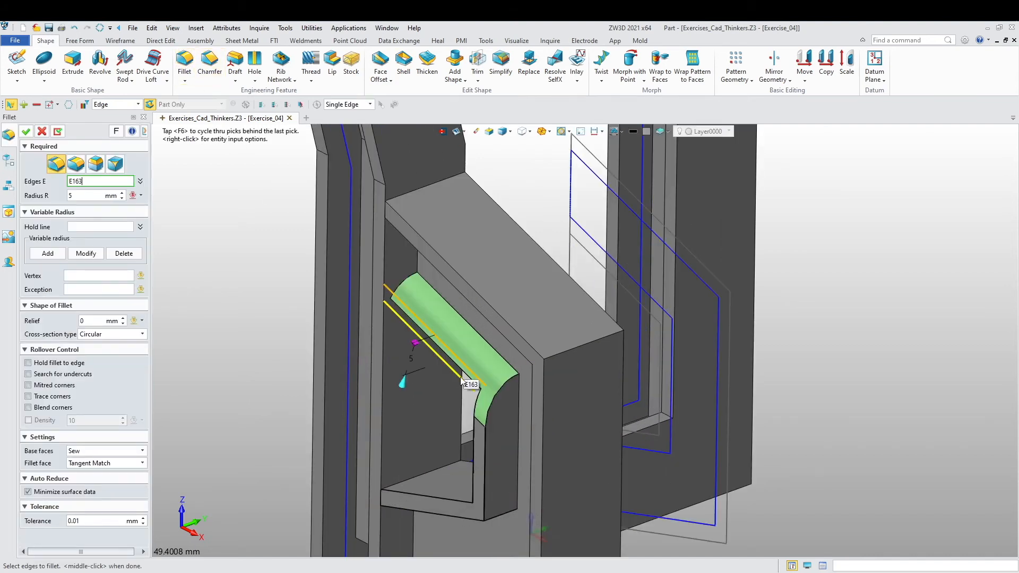
left_click(464, 375)
left_click(492, 329)
left_click(502, 322)
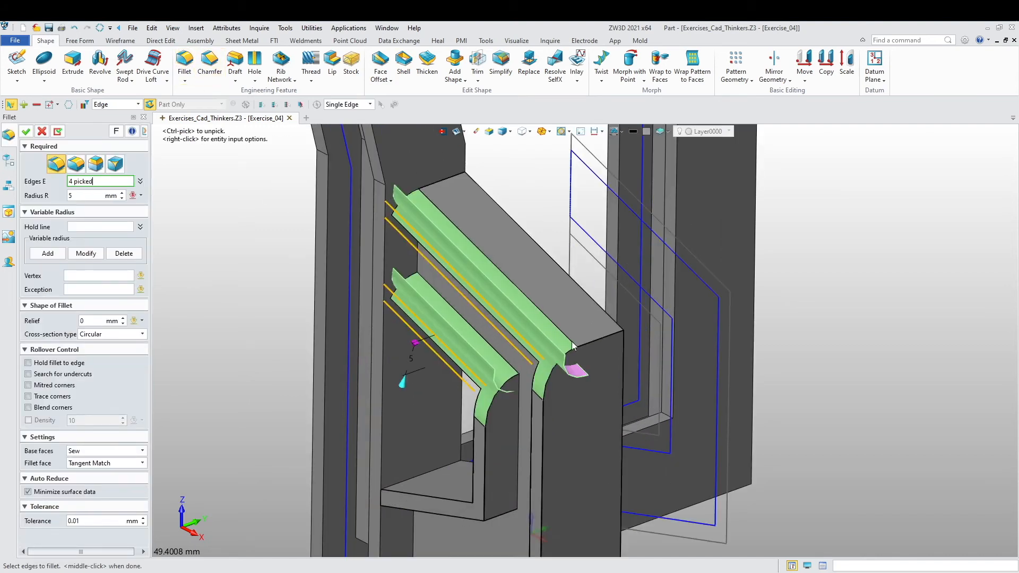
left_click(77, 197)
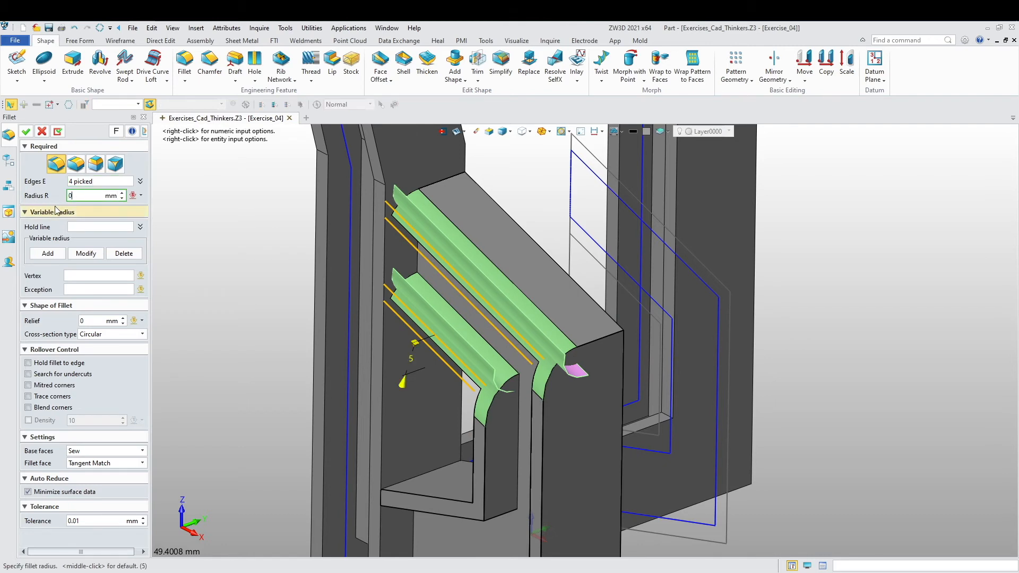
key("Return")
scroll(437, 394, "up", 3)
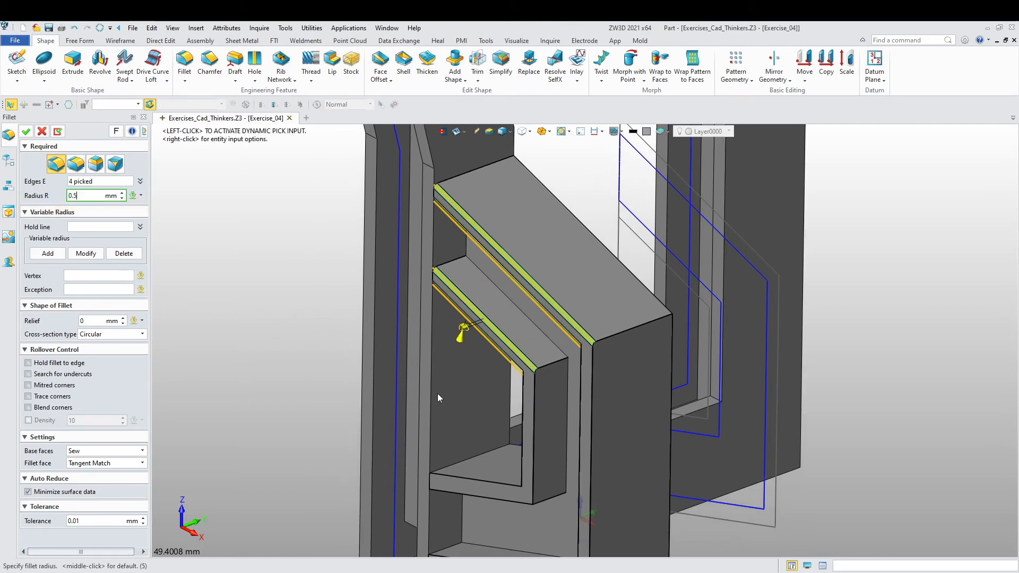
Add the vertical and lower edges of both bands on the arm's outer side to the 0.5 mm fillet
left_click(110, 183)
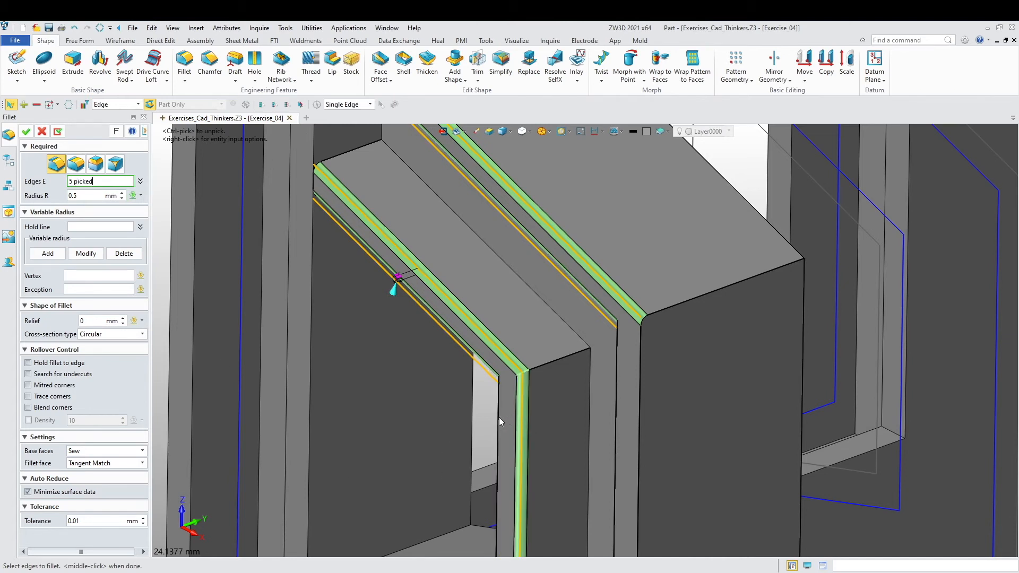
scroll(494, 432, "down", 3)
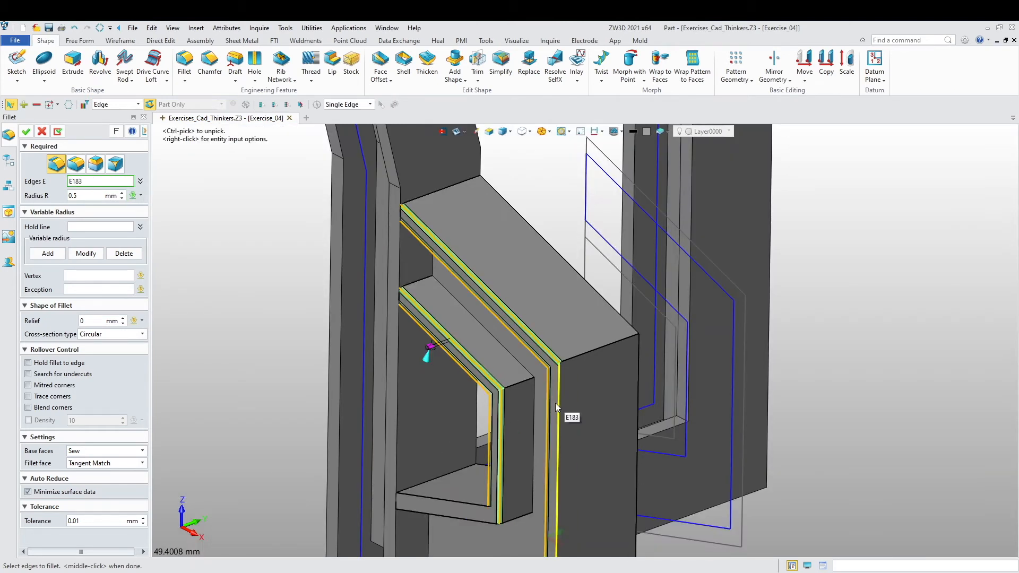
scroll(549, 410, "down", 4)
scroll(499, 499, "up", 6)
left_click(557, 312)
left_click(562, 330)
left_click(584, 414)
left_click(593, 434)
Add both bands' slanted edges and the outer band's vertical edges on the arm's opposite side to the fillet
scroll(576, 459, "down", 4)
right_click_drag(635, 474, 554, 495)
scroll(547, 282, "up", 4)
left_click(558, 263)
left_click(537, 261)
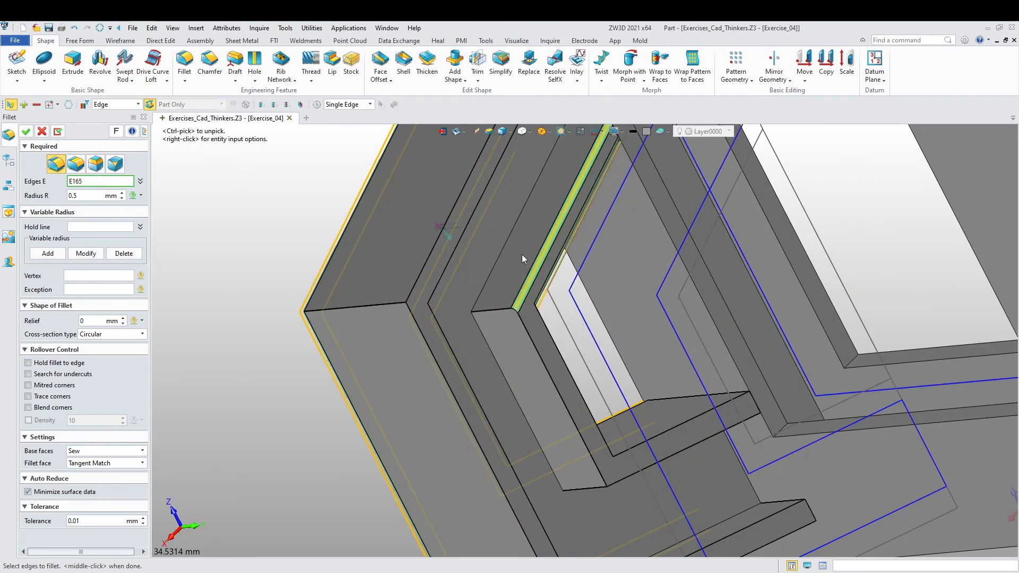
left_click(438, 241)
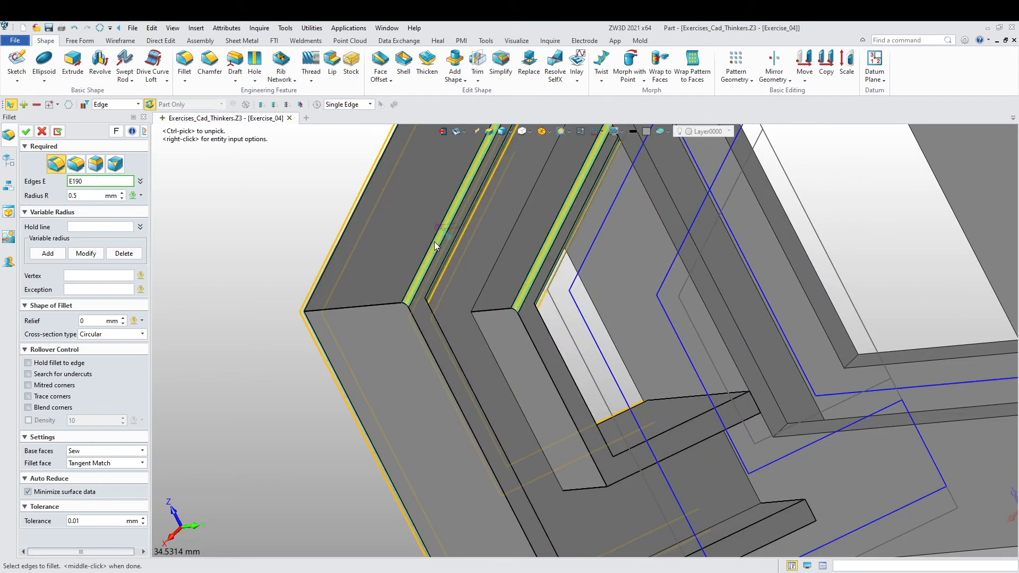
left_click(428, 346)
right_click_drag(427, 346, 525, 394)
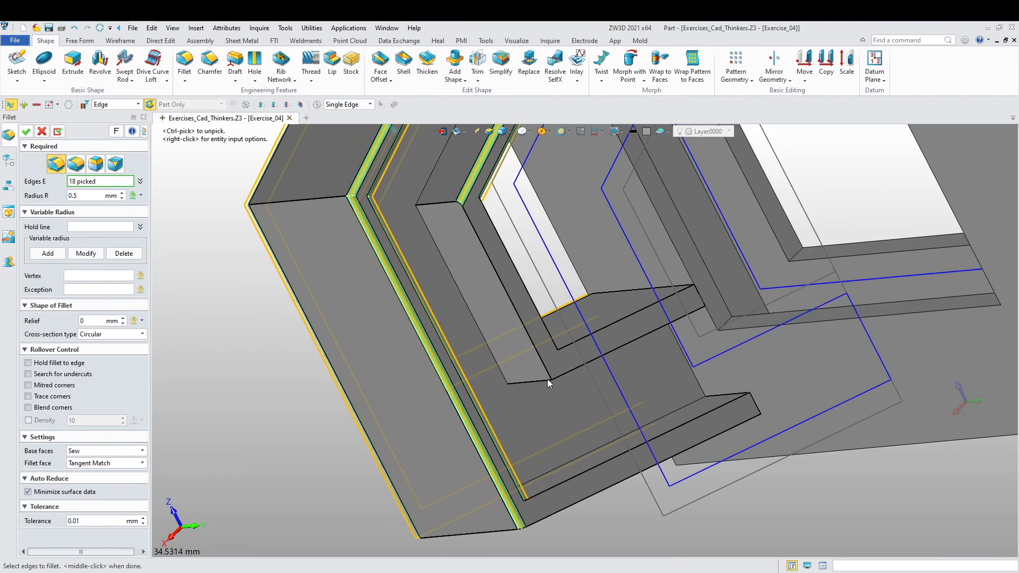
Complete the 0.5 mm fillet with the inner band's vertical edges and both bands' lower edges on the arm's opposite side
left_click(521, 322)
left_click(607, 329)
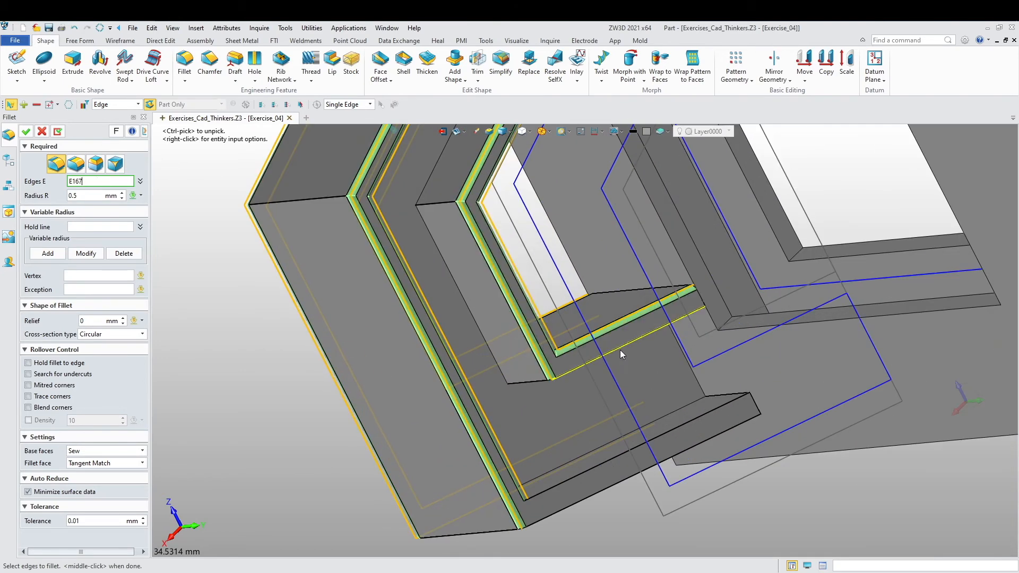
left_click(588, 469)
left_click(593, 494)
right_click_drag(592, 495, 377, 352)
middle_click(377, 352)
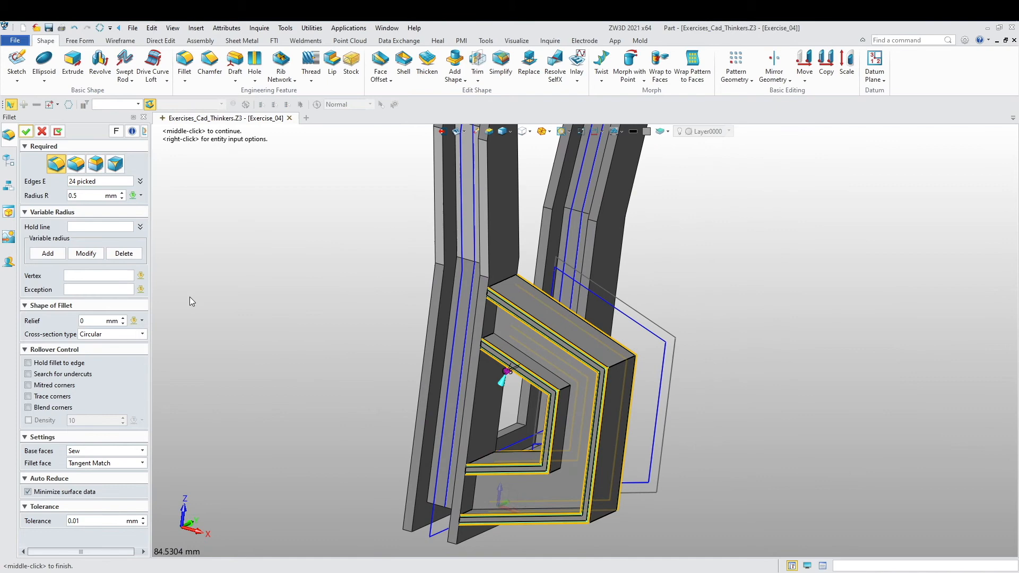
left_click(31, 130)
Mirror the arm's three shapes as associative copies about the XZ plane to the frame's other side
right_click_drag(182, 266, 336, 358)
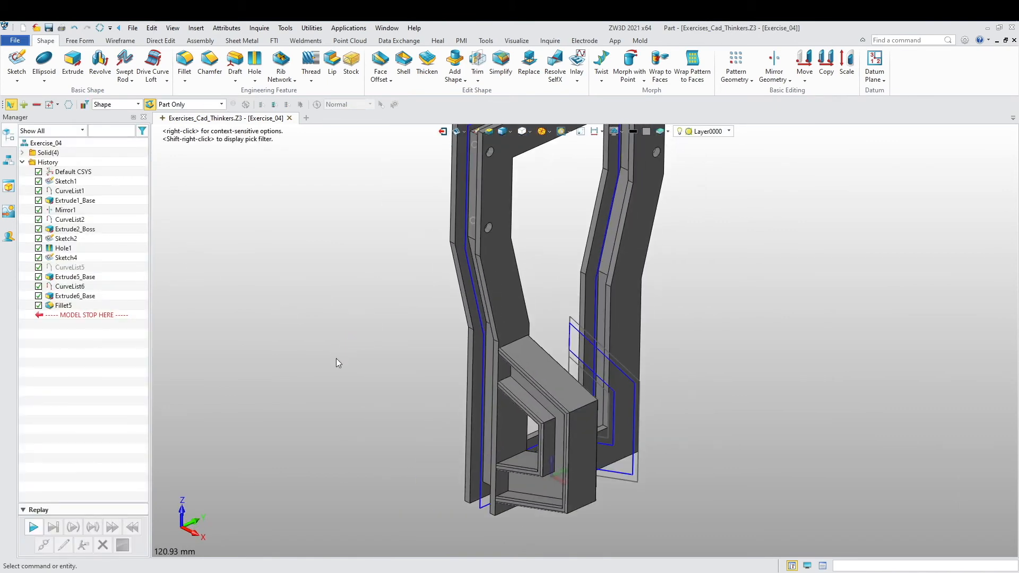
scroll(372, 345, "down", 2)
middle_click_drag(372, 345, 370, 383)
right_click_drag(370, 384, 346, 389)
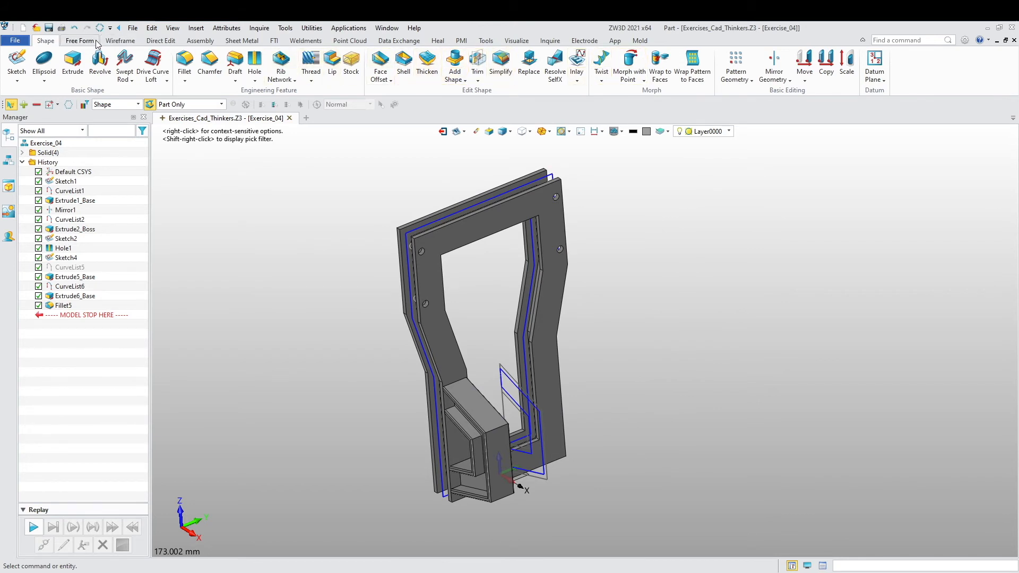
left_click(774, 61)
left_click(138, 104)
left_click(107, 120)
left_click(477, 461)
scroll(624, 465, "down", 5)
middle_click(625, 465)
right_click_drag(624, 465, 532, 435)
scroll(532, 436, "up", 4)
scroll(514, 441, "up", 5)
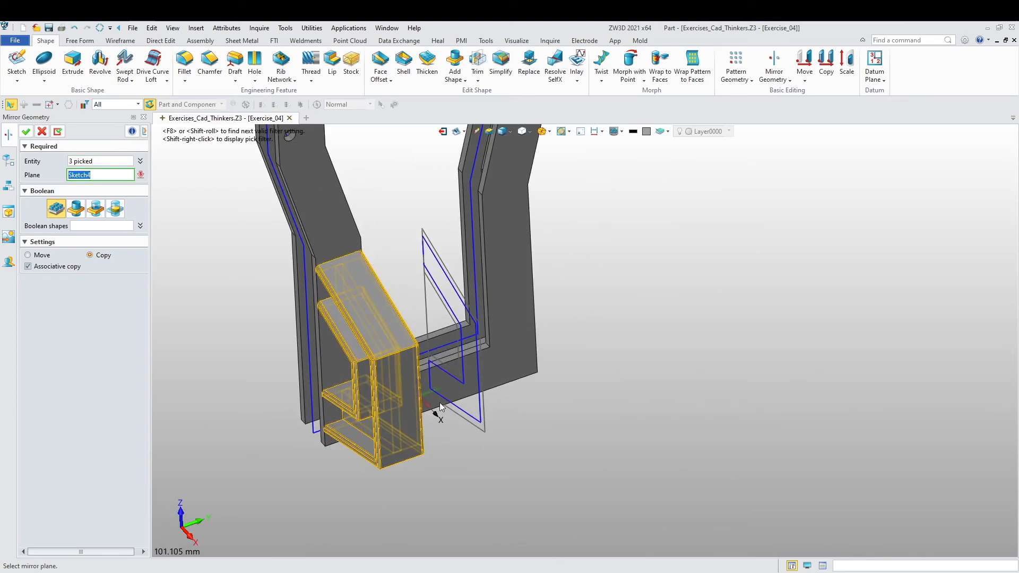
left_click(431, 411)
middle_click(470, 477)
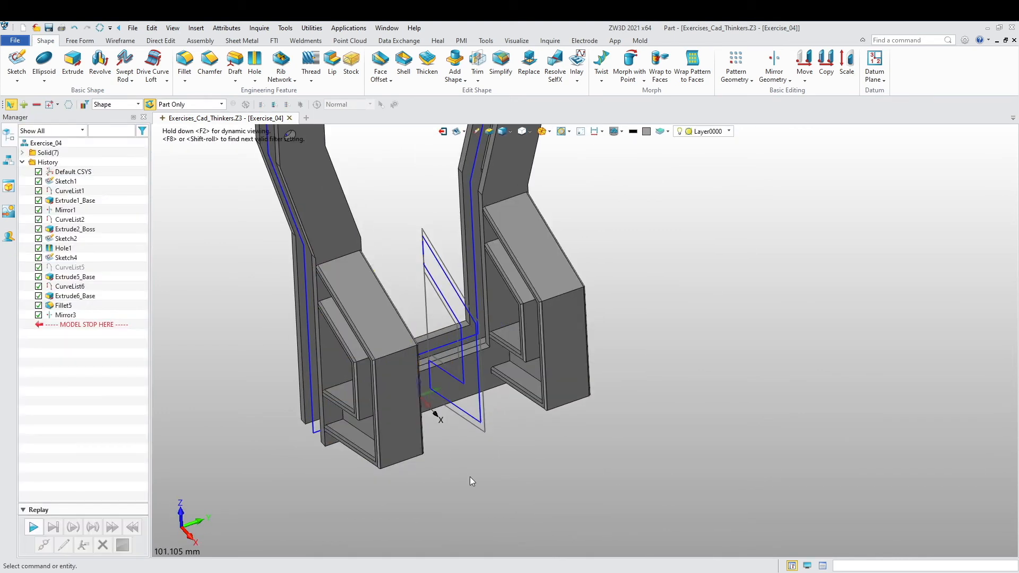
left_click(455, 65)
scroll(574, 494, "down", 3)
right_click_drag(573, 494, 592, 491)
left_click(423, 314)
left_click(445, 372)
left_click(430, 397)
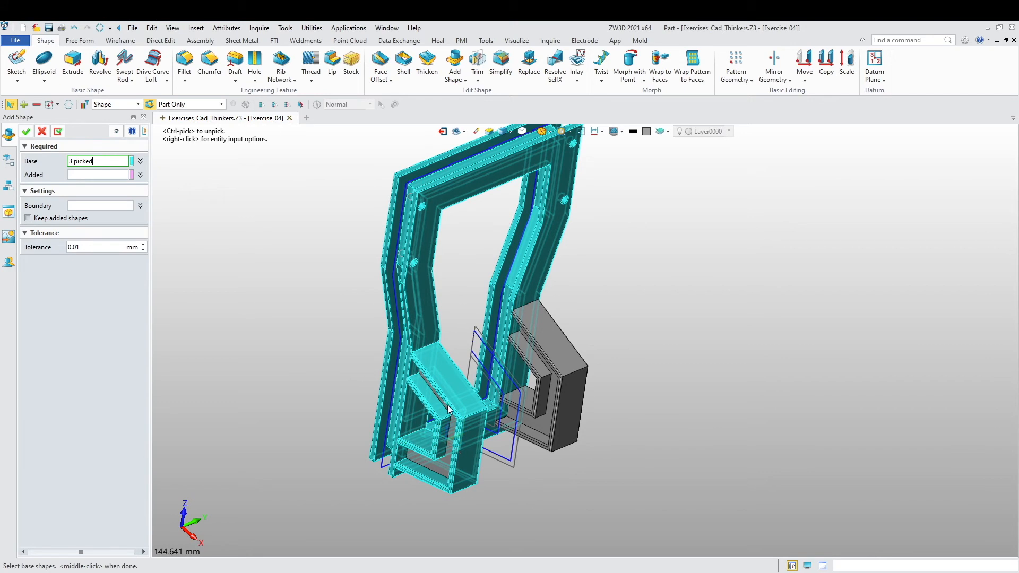
left_click(455, 424)
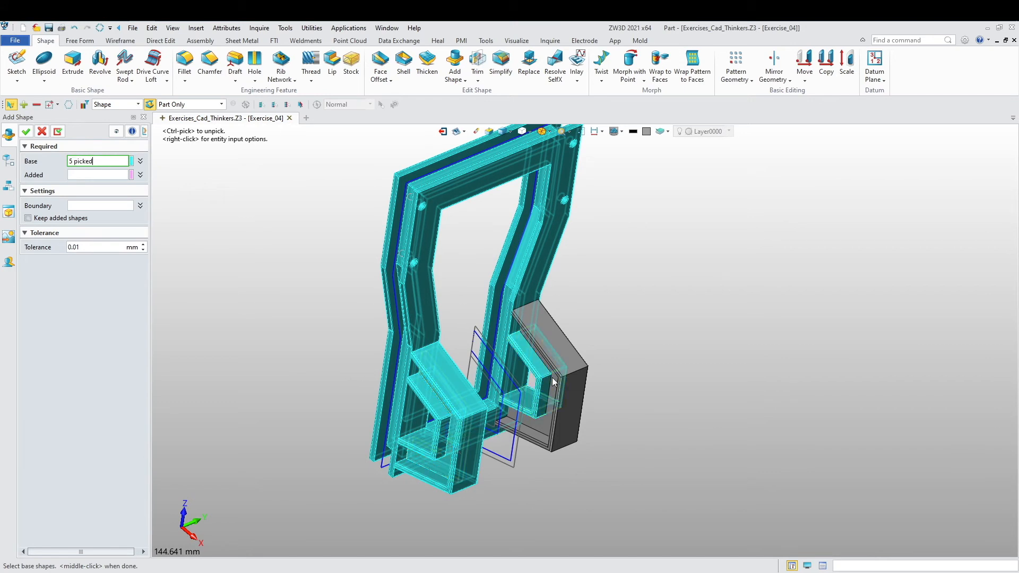
left_click(576, 378)
right_click_drag(578, 380, 670, 444)
key("Escape")
Combine the frame as the base shape with the six shapes of both arms, without keeping the added shapes
scroll(401, 313, "down", 1)
middle_click(401, 313)
left_click(485, 355)
right_click_drag(485, 355, 685, 505)
left_click_drag(685, 504, 653, 287)
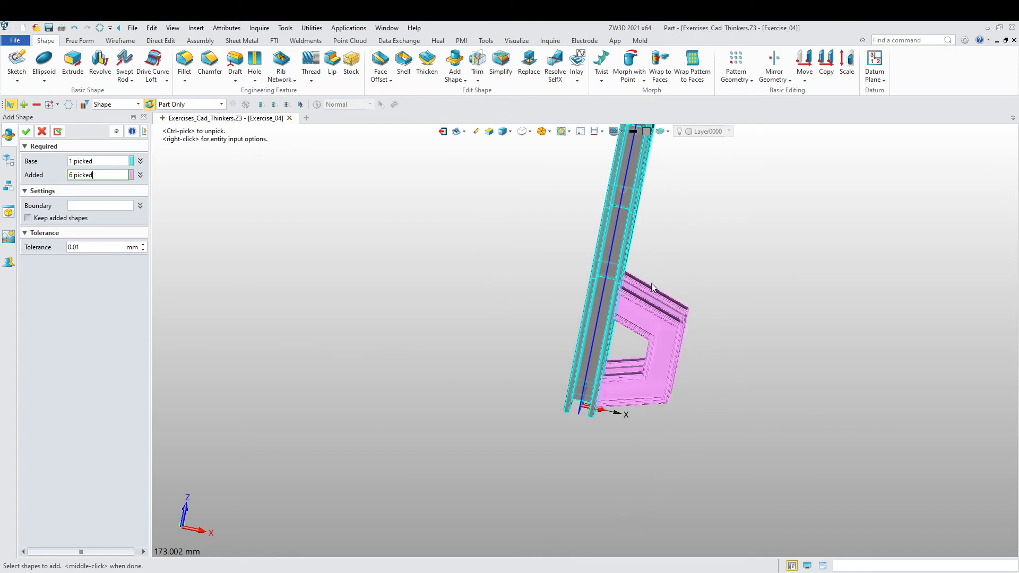
left_click(25, 131)
right_click_drag(231, 336, 259, 405)
scroll(260, 409, "up", 4)
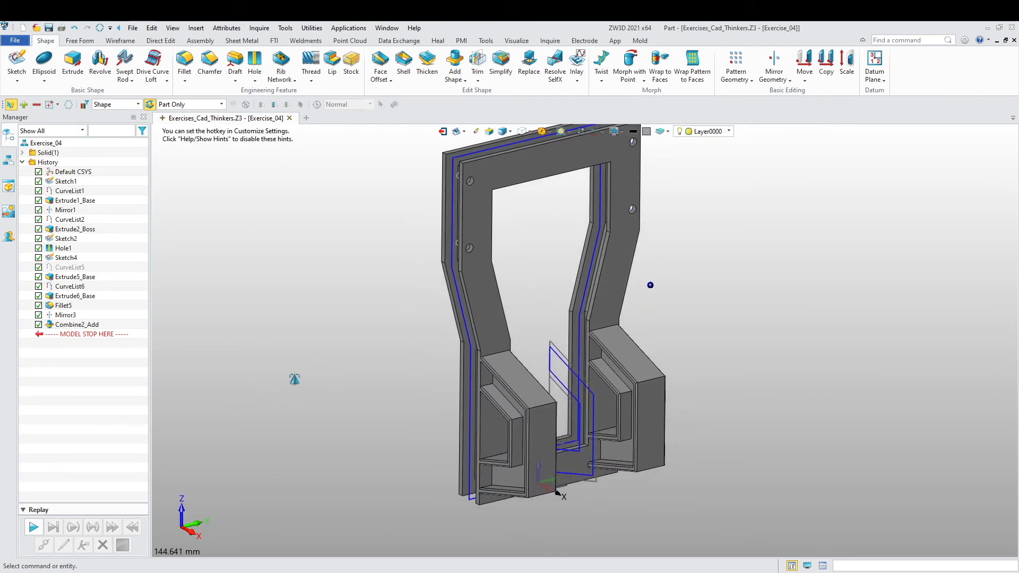
scroll(354, 368, "up", 6)
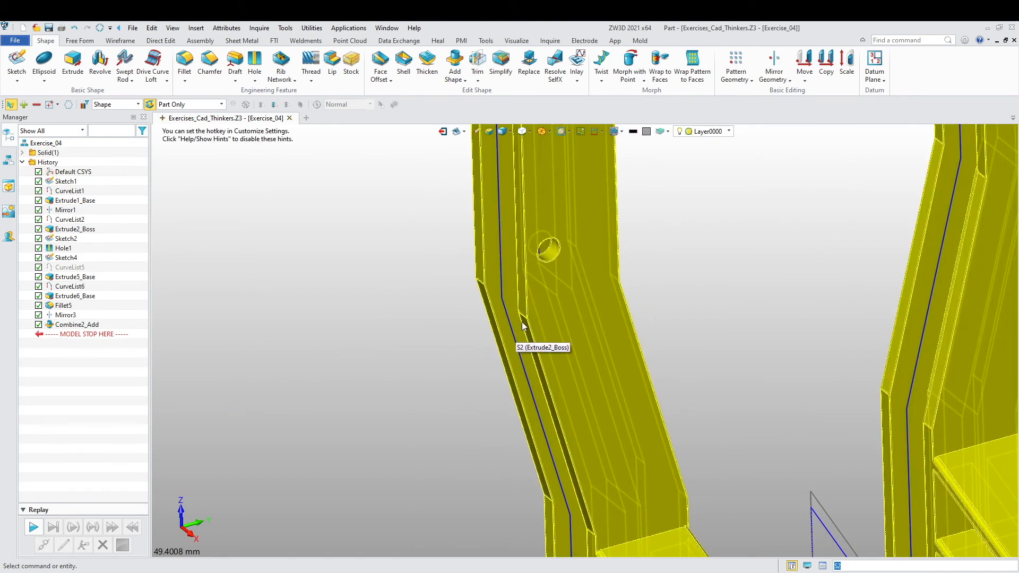
scroll(476, 296, "down", 5)
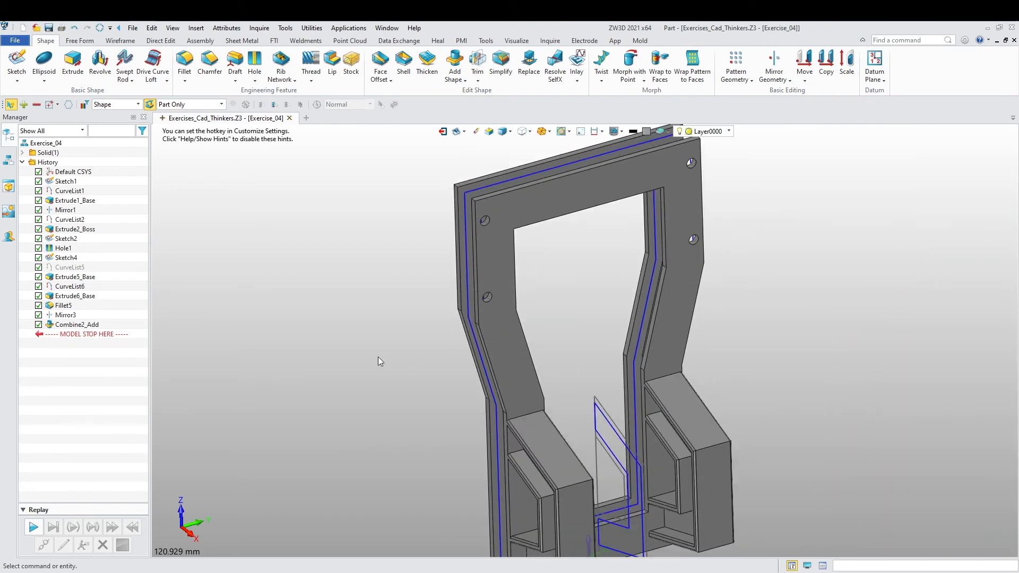
Start a fillet with both plates' upper bend edges on one outer side of the frame
scroll(463, 257, "up", 5)
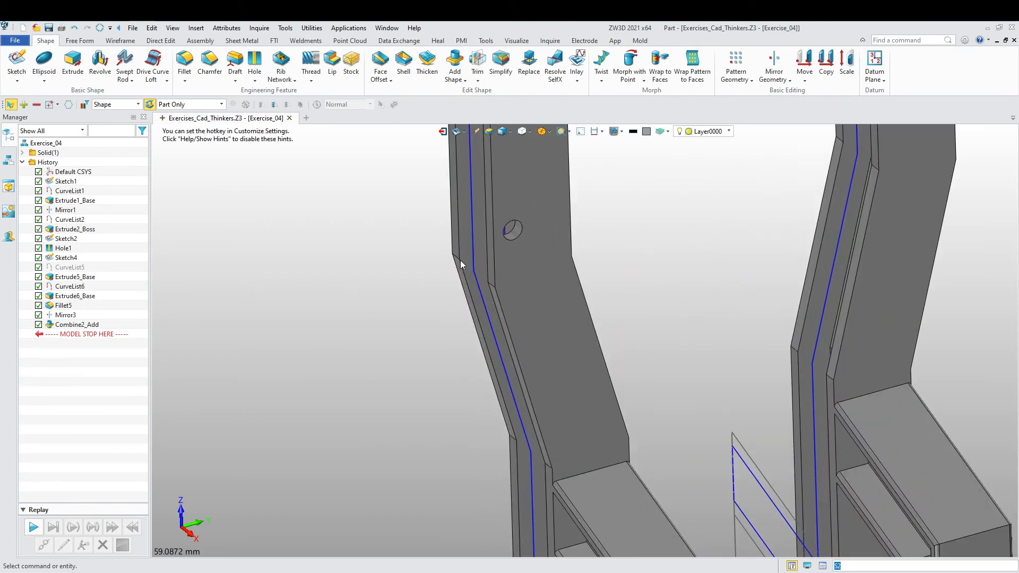
scroll(359, 295, "down", 6)
left_click(186, 61)
scroll(422, 330, "up", 8)
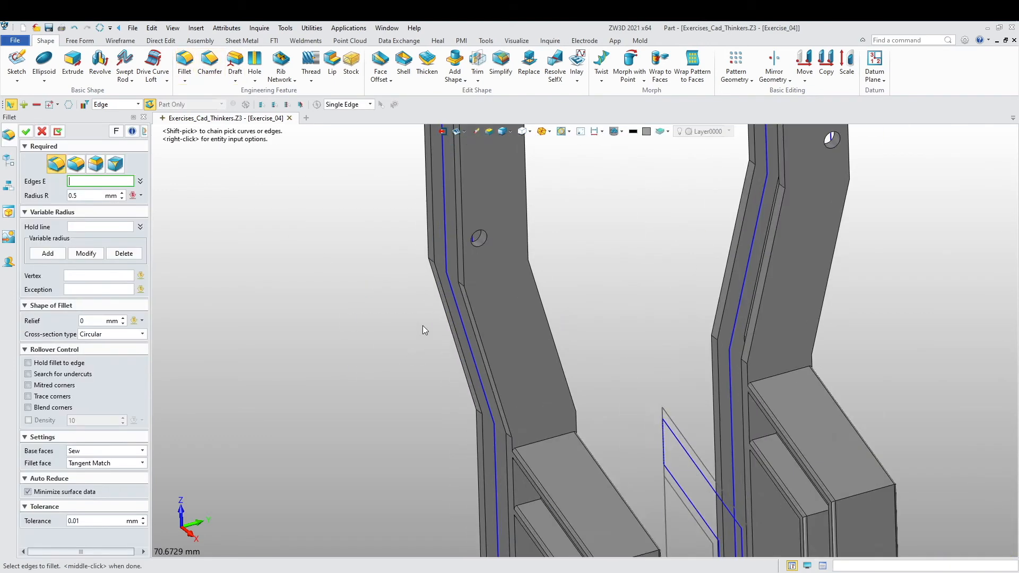
left_click(438, 207)
left_click(523, 284)
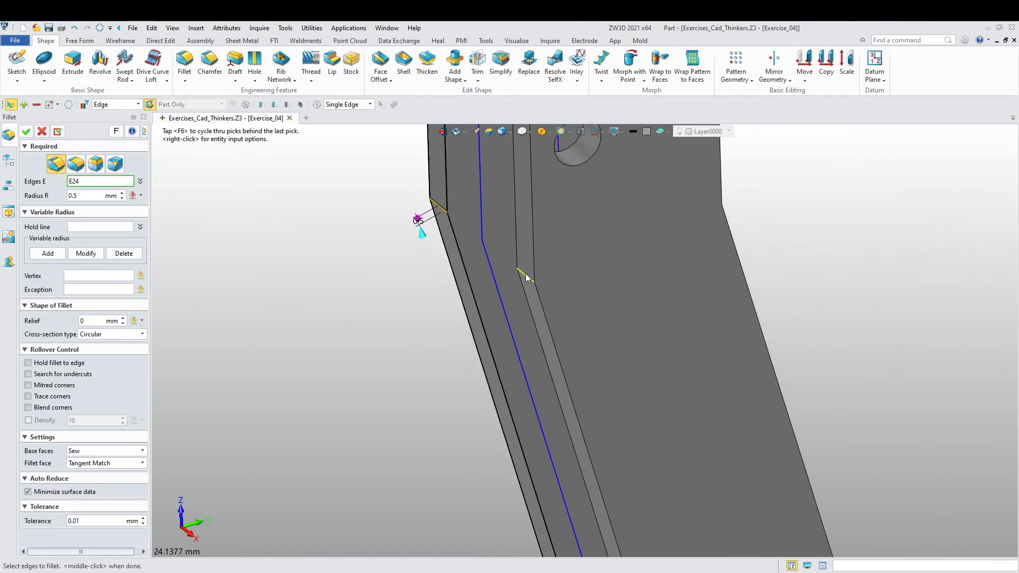
Add both plates' upper bend edges on the frame's opposite outer side to the fillet selection
scroll(426, 385, "down", 11)
right_click_drag(625, 348, 540, 301)
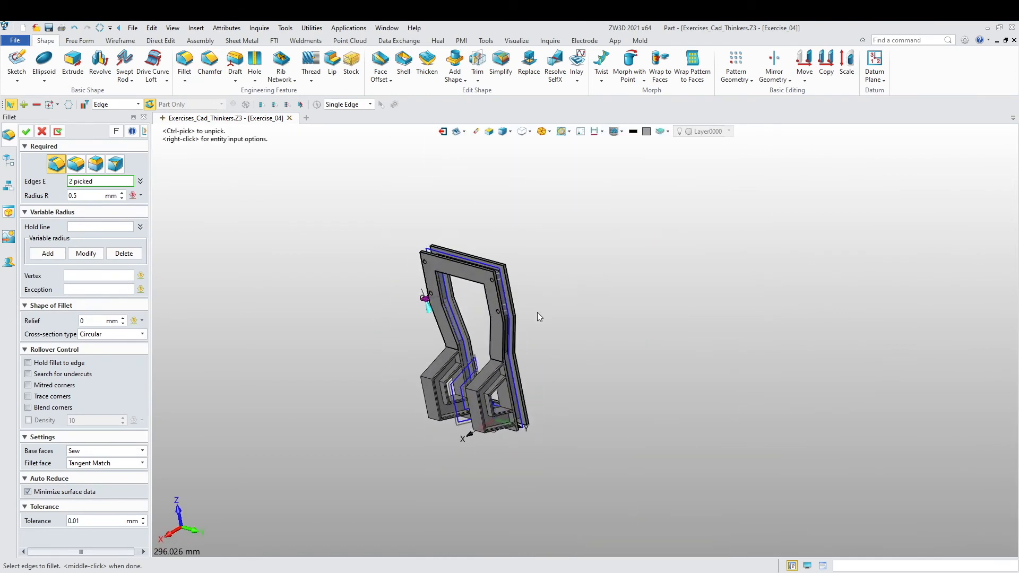
scroll(536, 305, "up", 12)
left_click(485, 344)
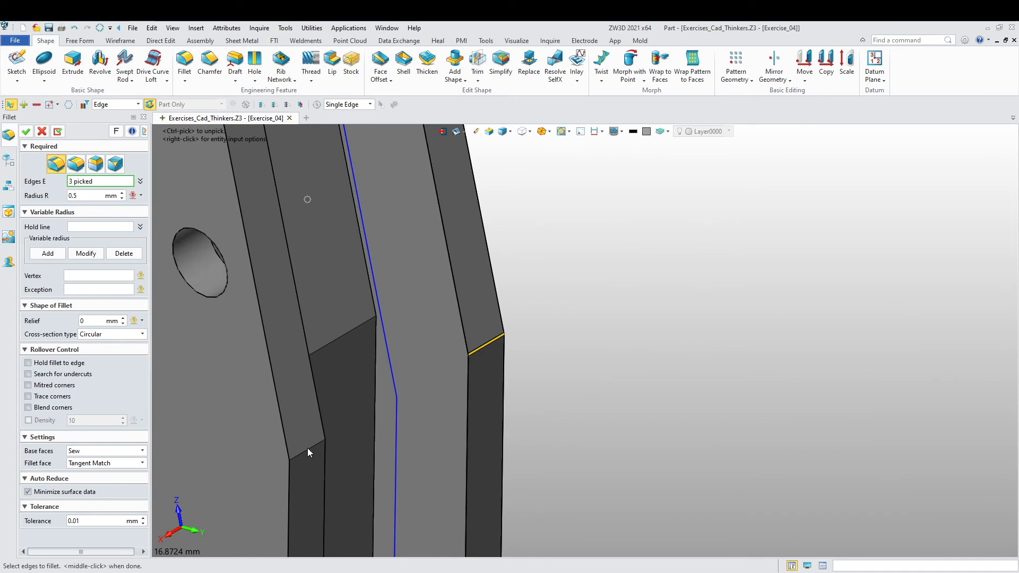
scroll(364, 412, "down", 10)
right_click_drag(607, 412, 360, 432)
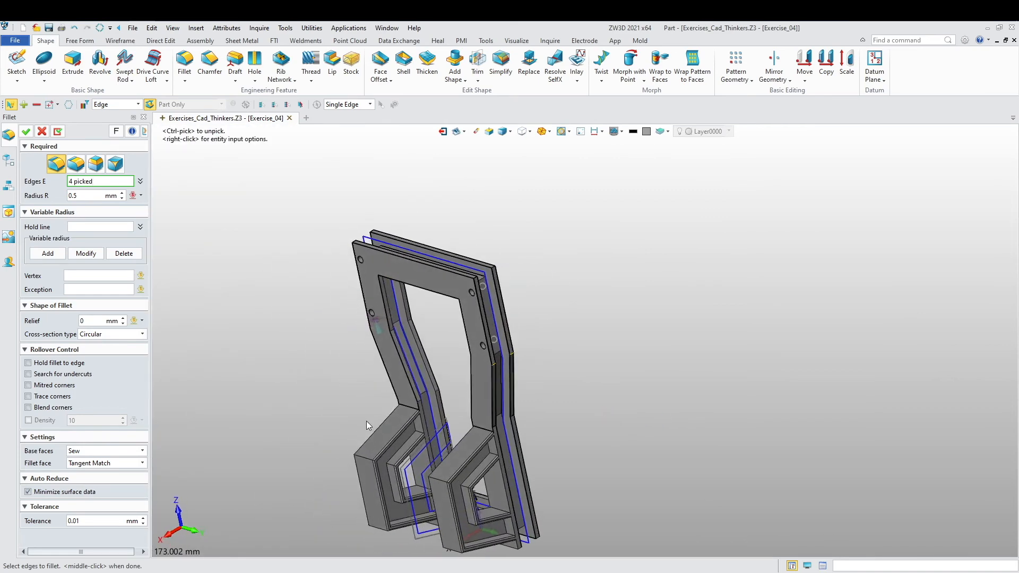
Add both plates' lower bend edges on each side of the inner opening, plus one boss edge there, to the fillet
scroll(429, 395, "up", 10)
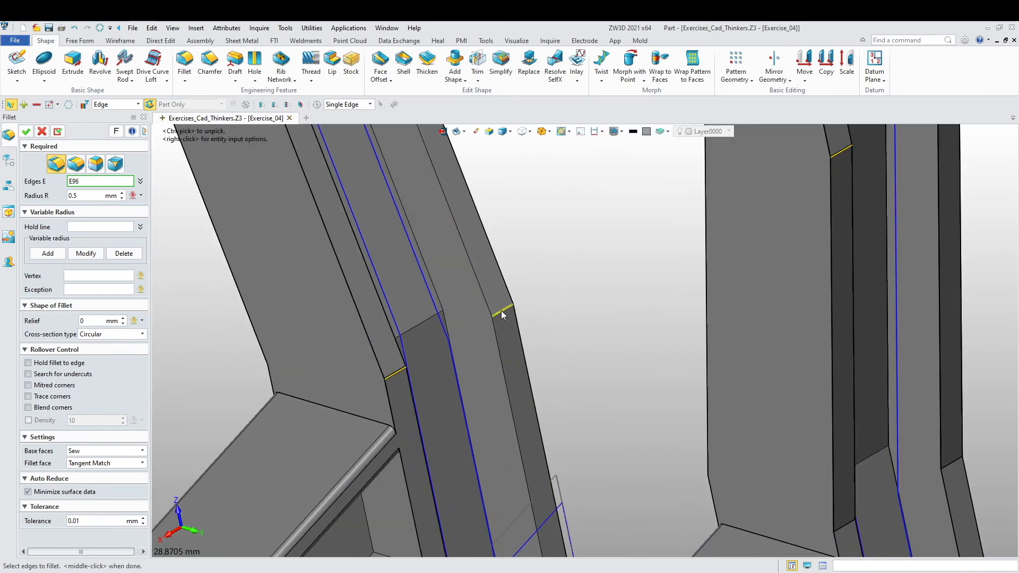
scroll(516, 386, "down", 5)
left_click(516, 385)
scroll(588, 366, "up", 7)
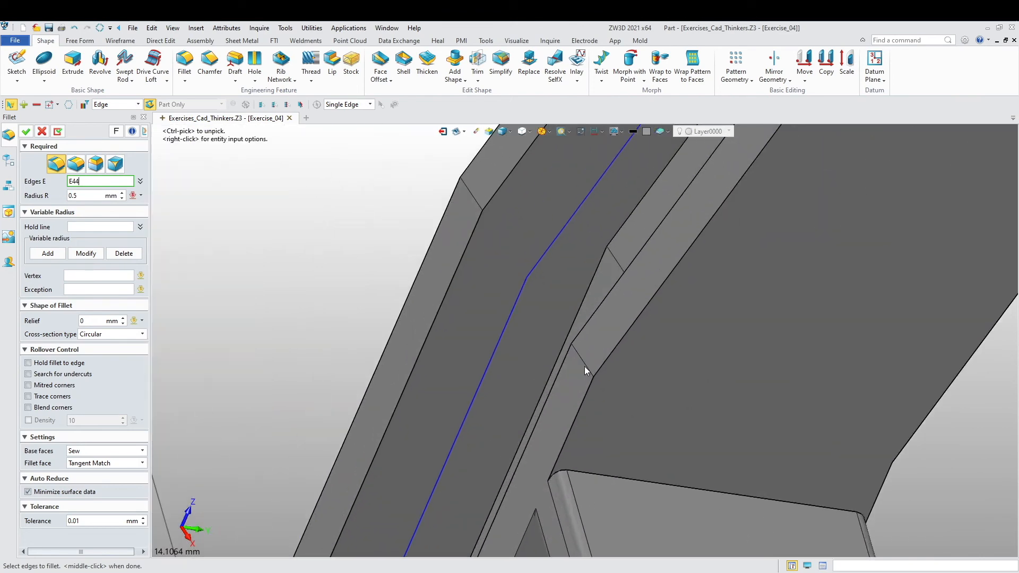
left_click(476, 203)
right_click_drag(477, 202, 461, 308)
left_click(623, 270)
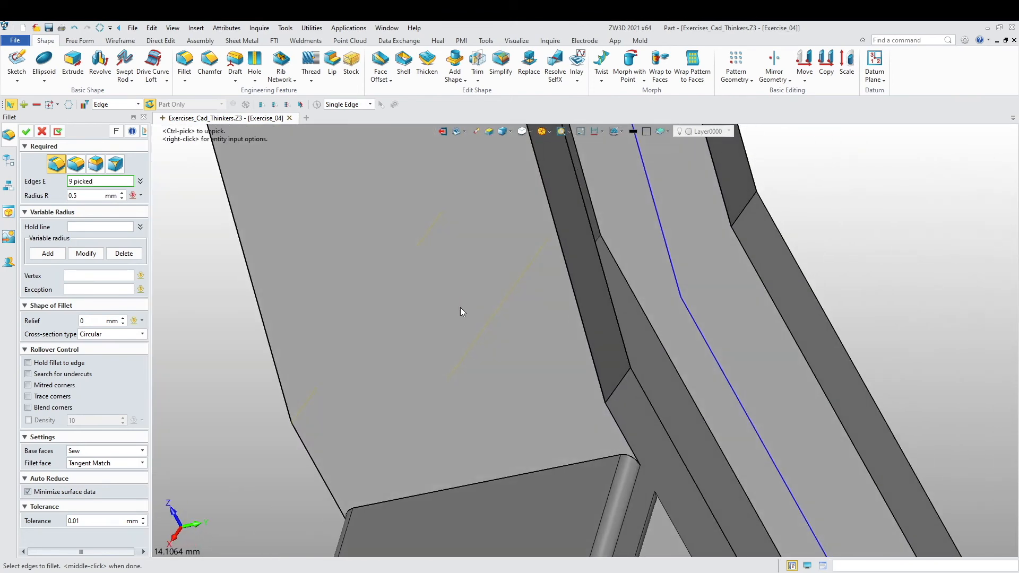
Add the boss's remaining lower bend edge in the opening and its two upper outer bend edges to the fillet
scroll(414, 334, "down", 7)
right_click_drag(273, 363, 554, 336)
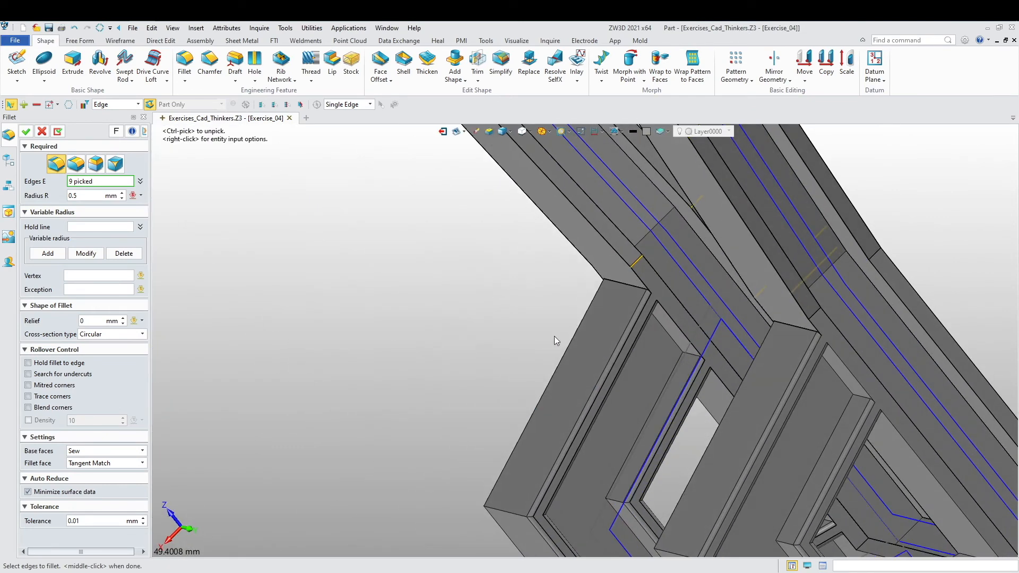
left_click(664, 223)
scroll(559, 384, "down", 5)
scroll(629, 353, "up", 4)
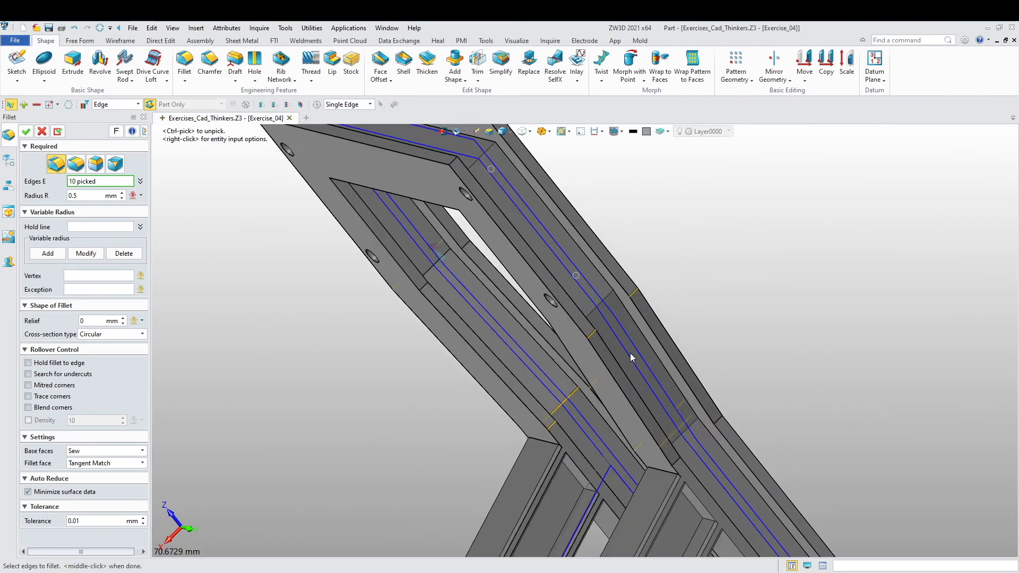
scroll(629, 352, "up", 2)
scroll(524, 339, "down", 3)
right_click_drag(415, 363, 536, 340)
left_click(512, 325)
left_click(533, 345)
Set the fillet radius to 31 mm and apply it to the twelve picked bend edges
left_click_drag(85, 196, 35, 203)
type("31")
key("Return")
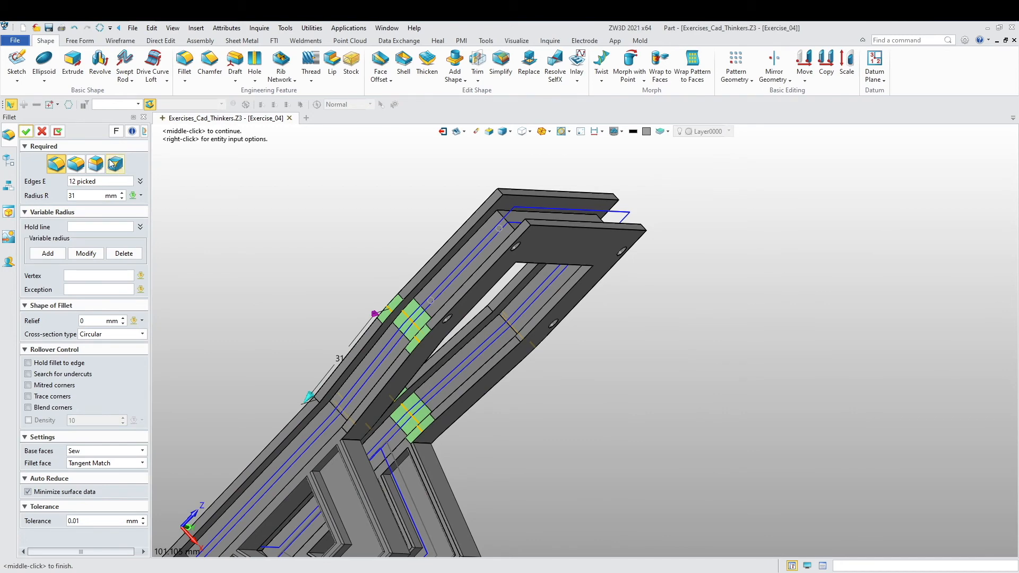
left_click(26, 132)
scroll(315, 305, "down", 3)
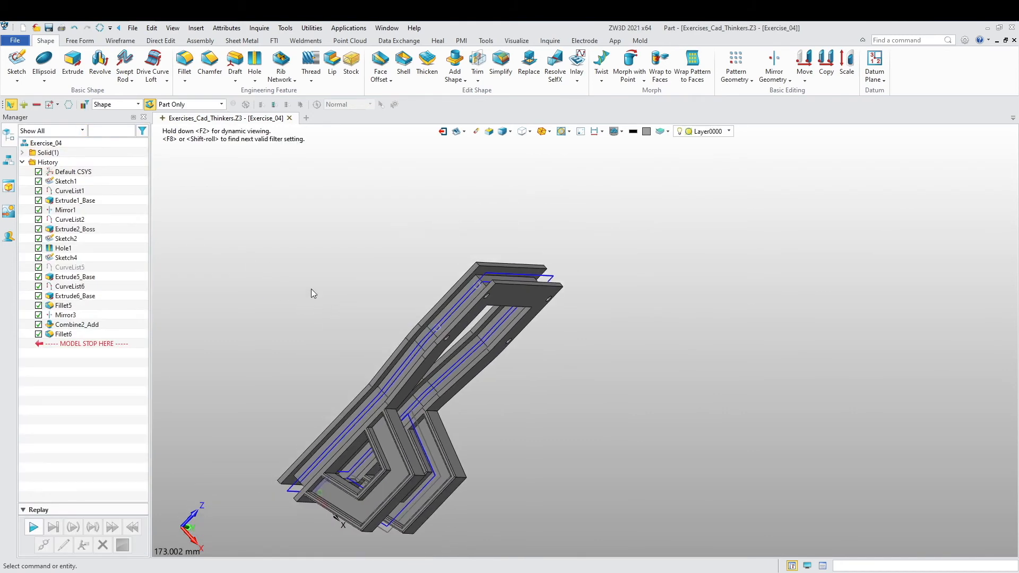
Start another fillet with the plates' and boss's upper bend edges on one leg's inner side
left_click(184, 61)
right_click_drag(307, 295, 240, 351)
middle_click_drag(324, 371, 435, 353)
right_click_drag(435, 353, 419, 369)
scroll(440, 325, "up", 2)
scroll(441, 325, "up", 5)
left_click(439, 292)
left_click(471, 234)
left_click(595, 172)
scroll(579, 212, "down", 4)
right_click_drag(555, 272, 677, 282)
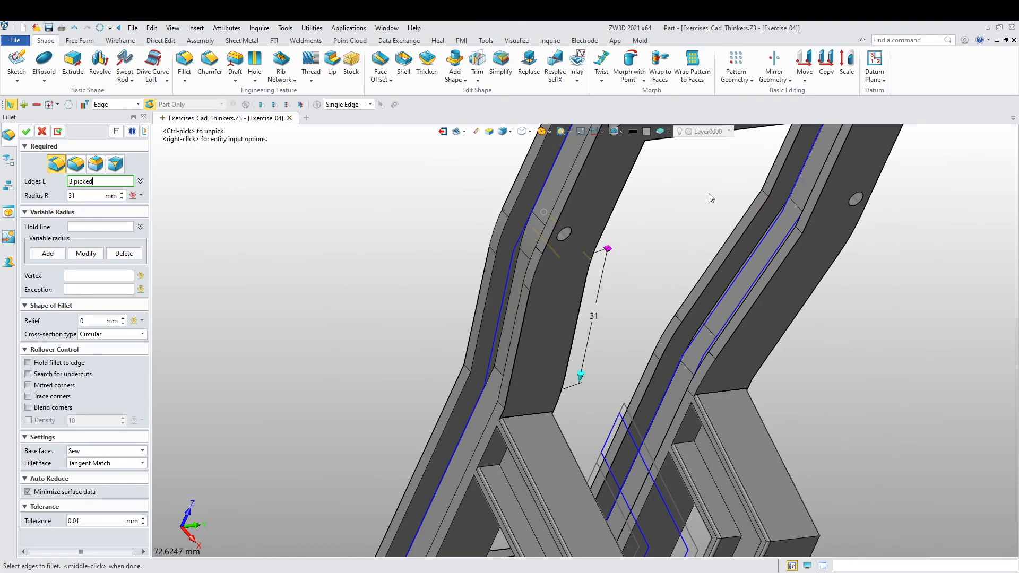
Add the three upper bend edges on the other leg's inner side to the fillet selection
scroll(850, 122, "up", 6)
left_click(726, 341)
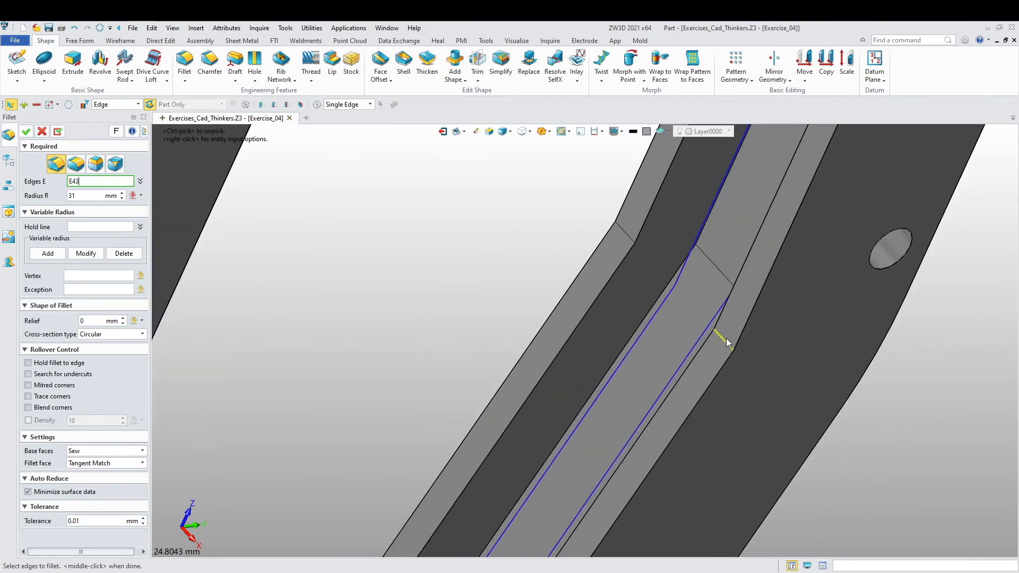
left_click(720, 269)
left_click(614, 235)
scroll(614, 234, "down", 4)
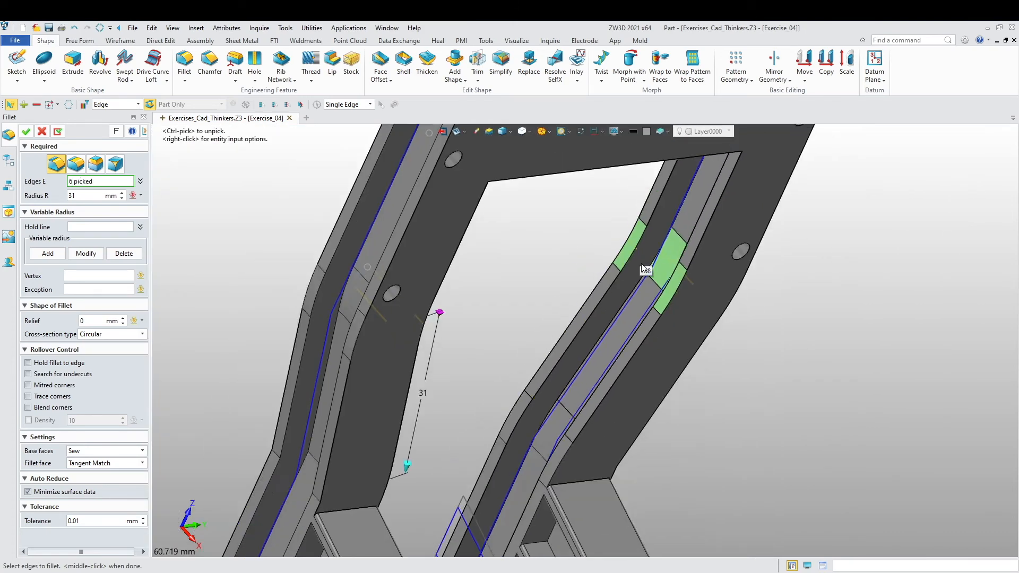
Add the plates' and boss's lower bend edges on the first leg's outer side to the fillet
scroll(495, 435, "down", 2)
scroll(441, 431, "up", 6)
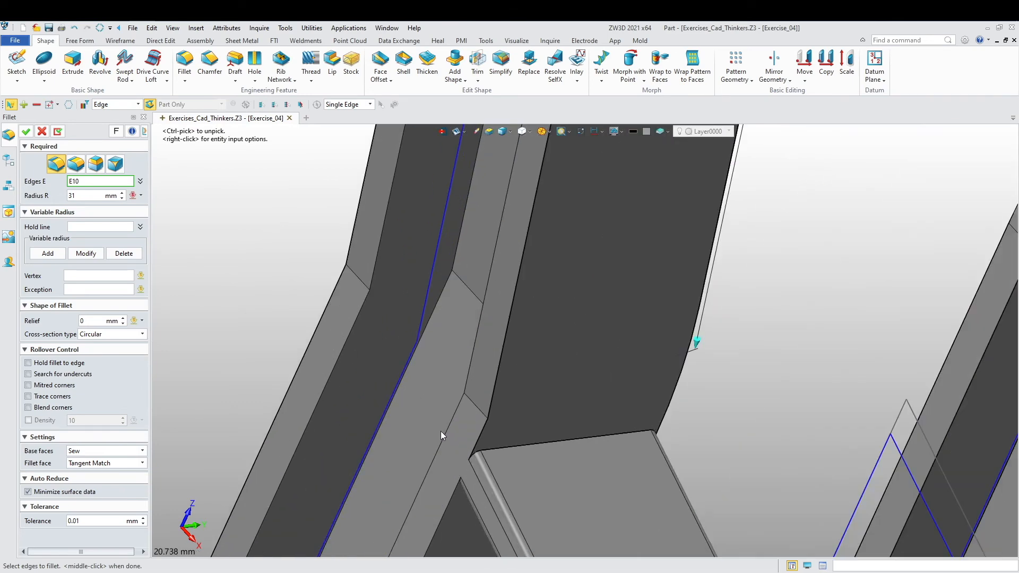
left_click(477, 420)
left_click(363, 288)
scroll(353, 307, "down", 8)
right_click_drag(601, 396, 617, 331)
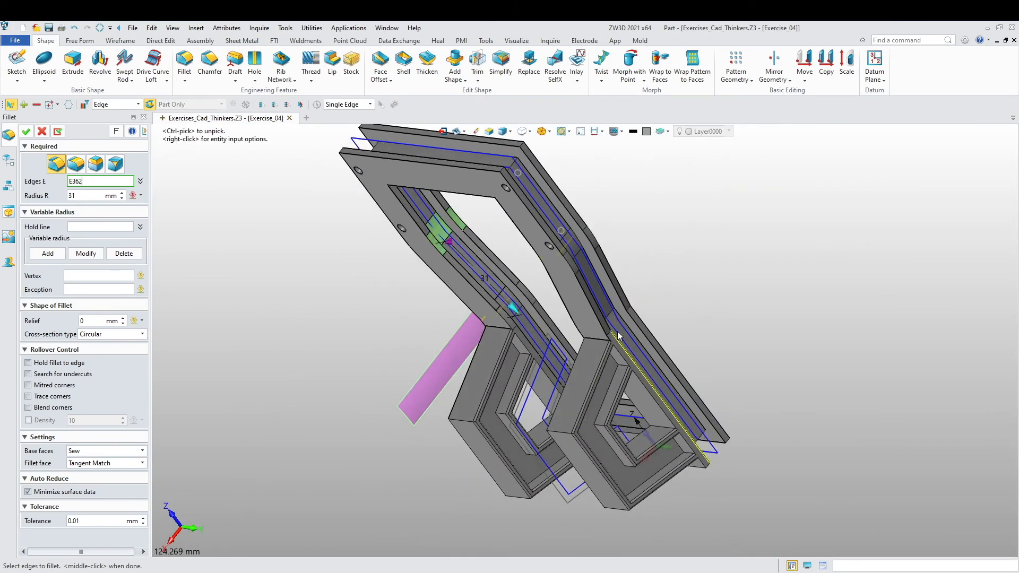
Add the plates' and boss's lower bend edges on the other leg's outer side to the fillet
scroll(617, 331, "up", 7)
left_click(605, 316)
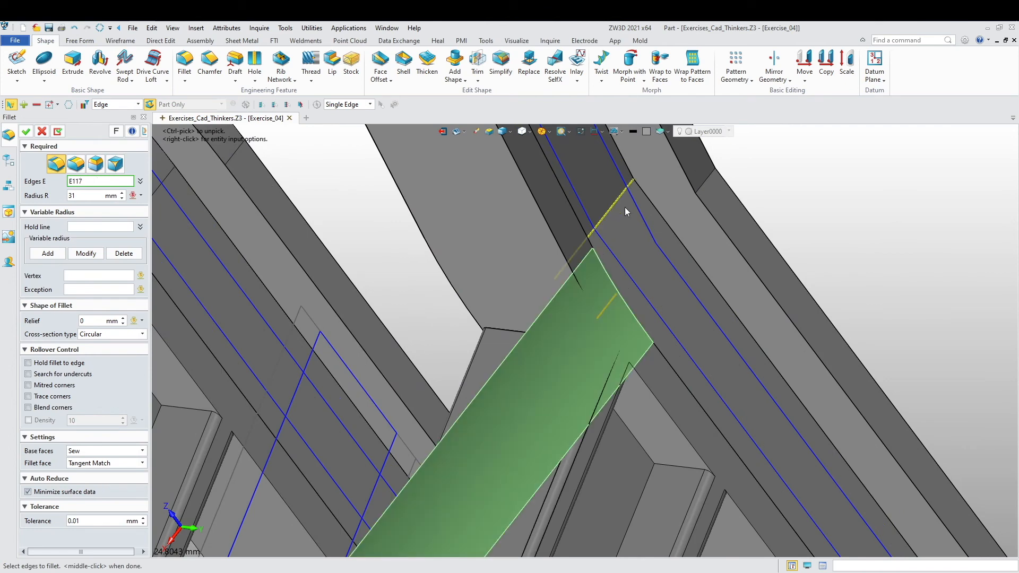
left_click(626, 208)
left_click(691, 196)
scroll(563, 327, "down", 6)
left_click(574, 343)
right_click_drag(574, 342, 705, 328)
Set the fillet radius to 19 mm and apply it to the twelve picked bend edges
left_click_drag(91, 197, 49, 200)
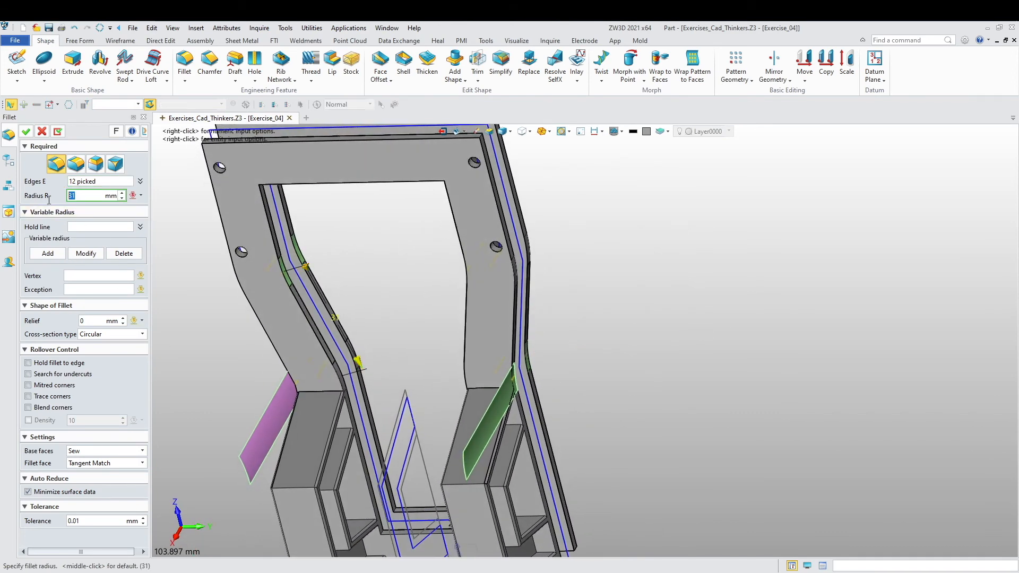
type("19")
key("Return")
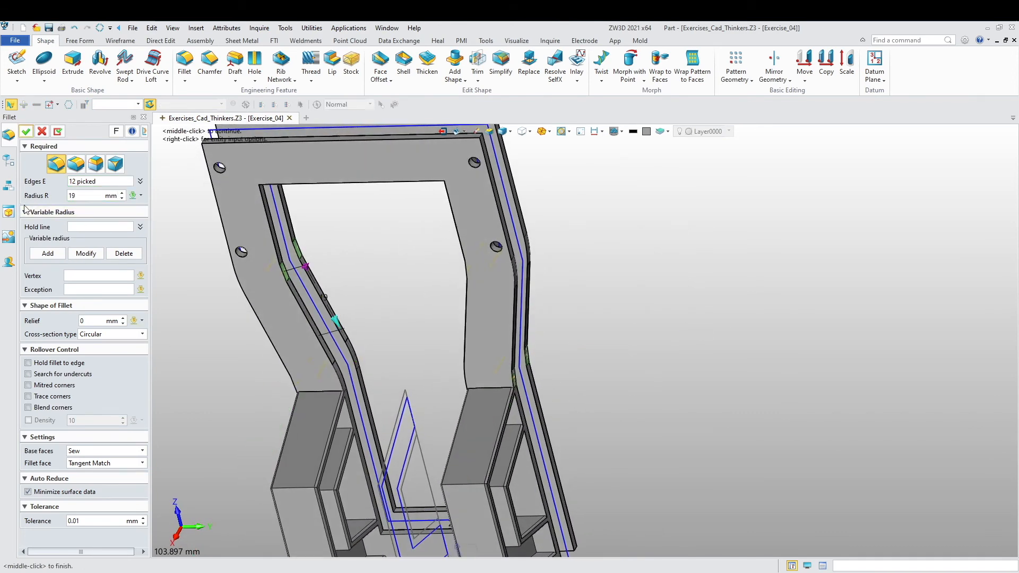
left_click(30, 135)
scroll(372, 340, "down", 5)
right_click_drag(383, 361, 291, 385)
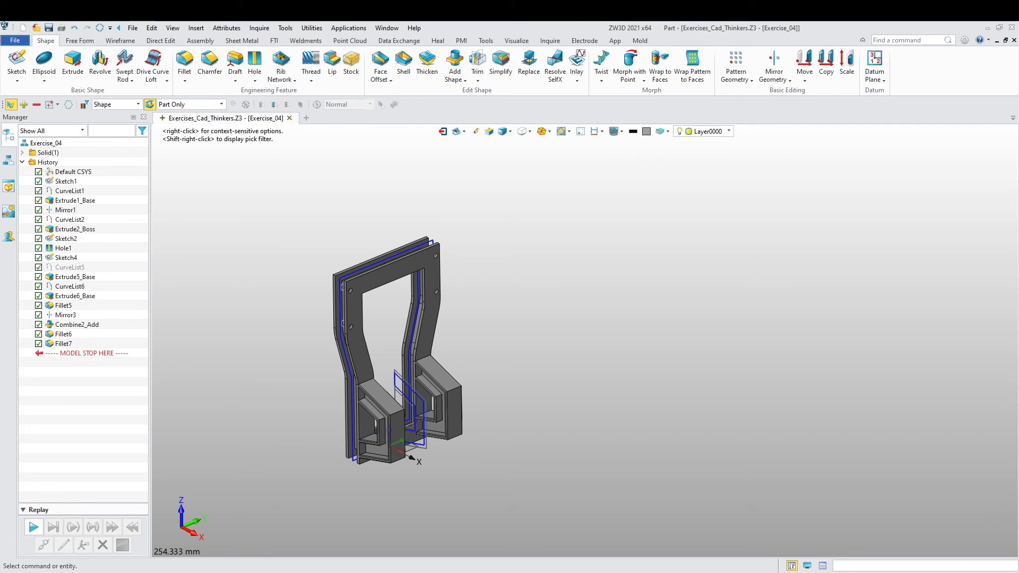
Create a sketch on the boss's top face between the two frame plates
right_click_drag(161, 422, 310, 378)
right_click(310, 378)
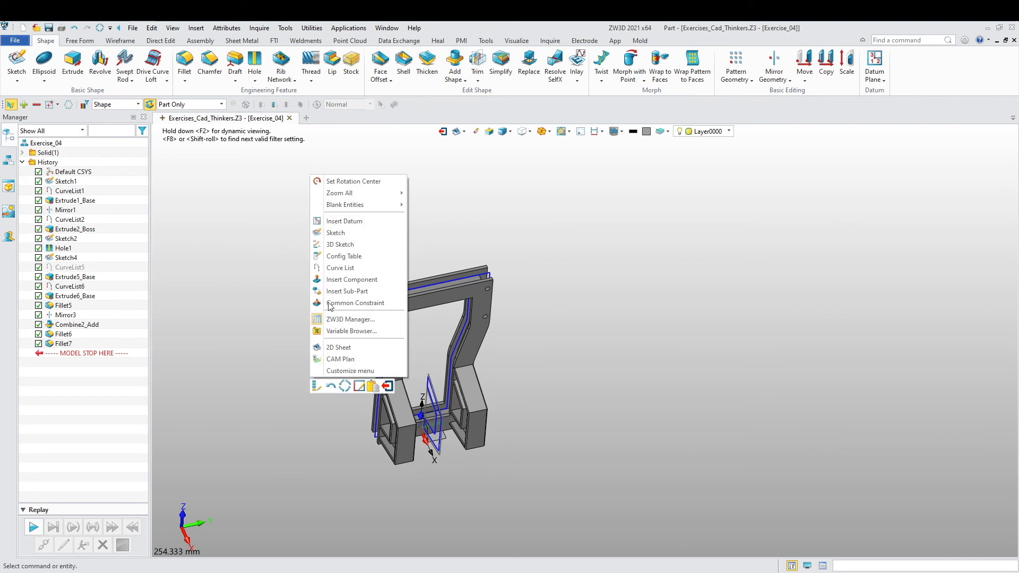
left_click(346, 232)
scroll(373, 278, "up", 3)
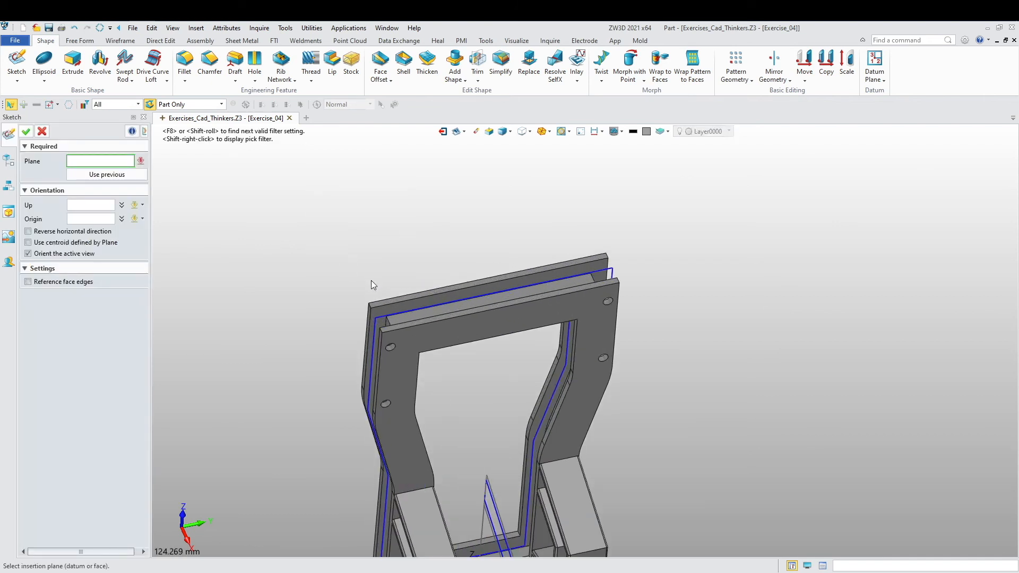
scroll(366, 303, "up", 3)
left_click(480, 298)
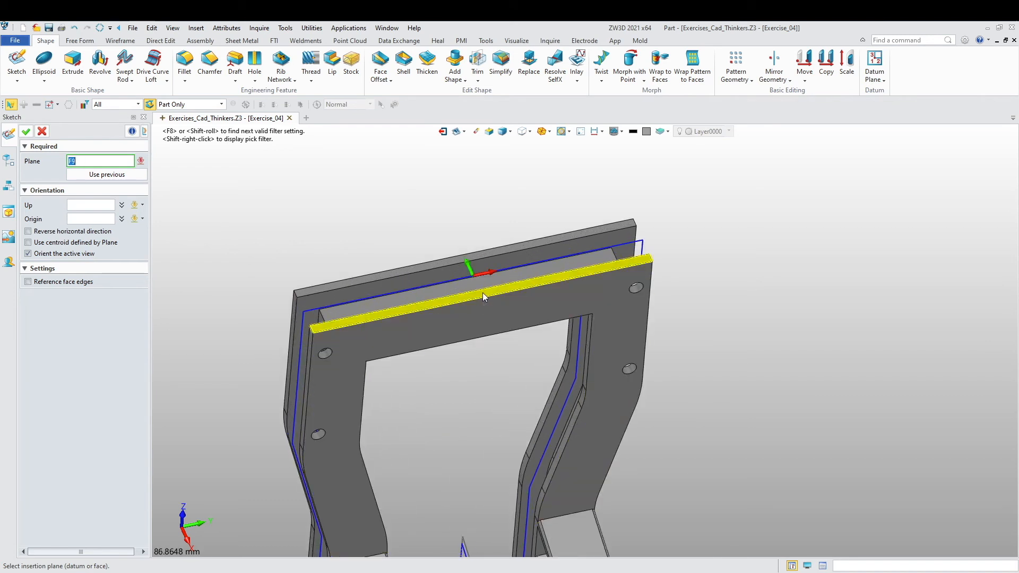
middle_click(483, 292)
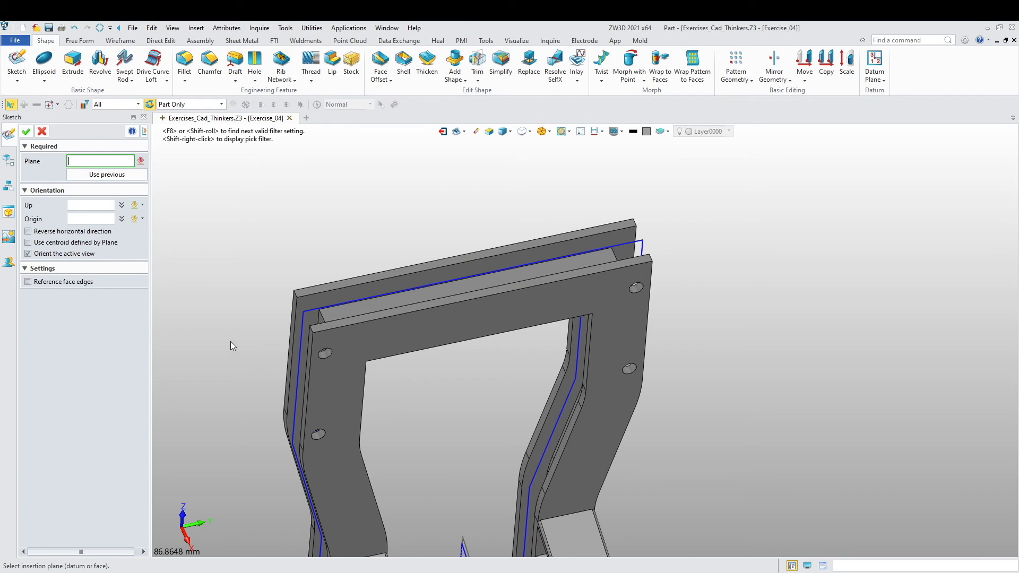
left_click(470, 285)
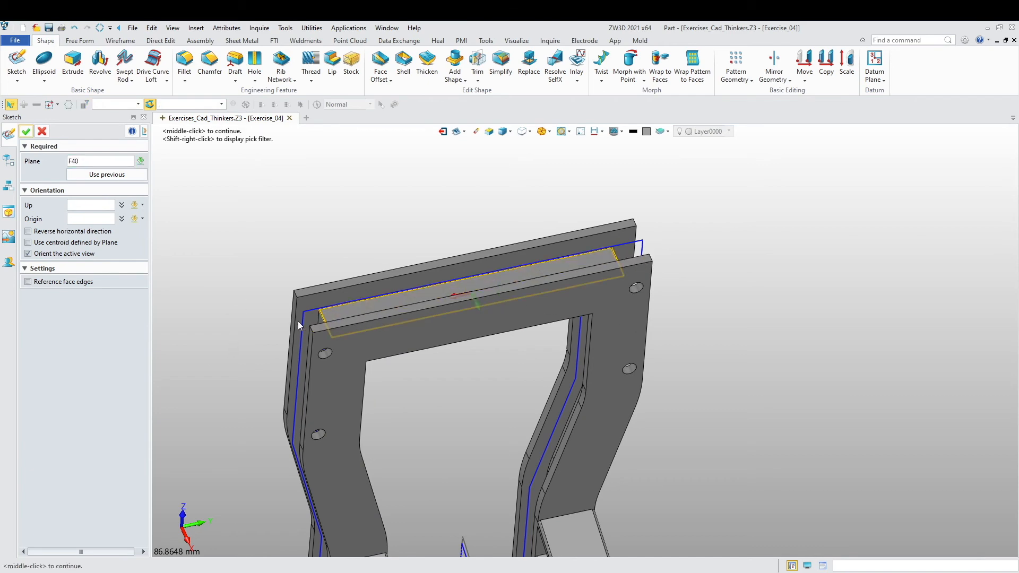
middle_click(263, 245)
Sketch a downward-bulging three-point arc of about 17.9 mm radius across the front plate, roughly centred on the vertical axis
scroll(509, 245, "up", 2)
left_click(46, 40)
left_click(73, 61)
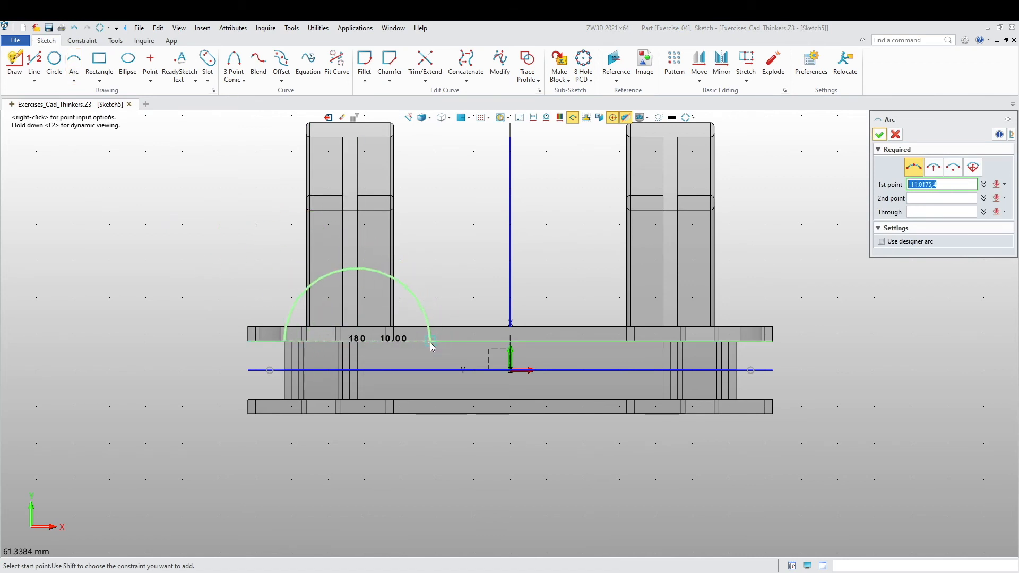
left_click(414, 315)
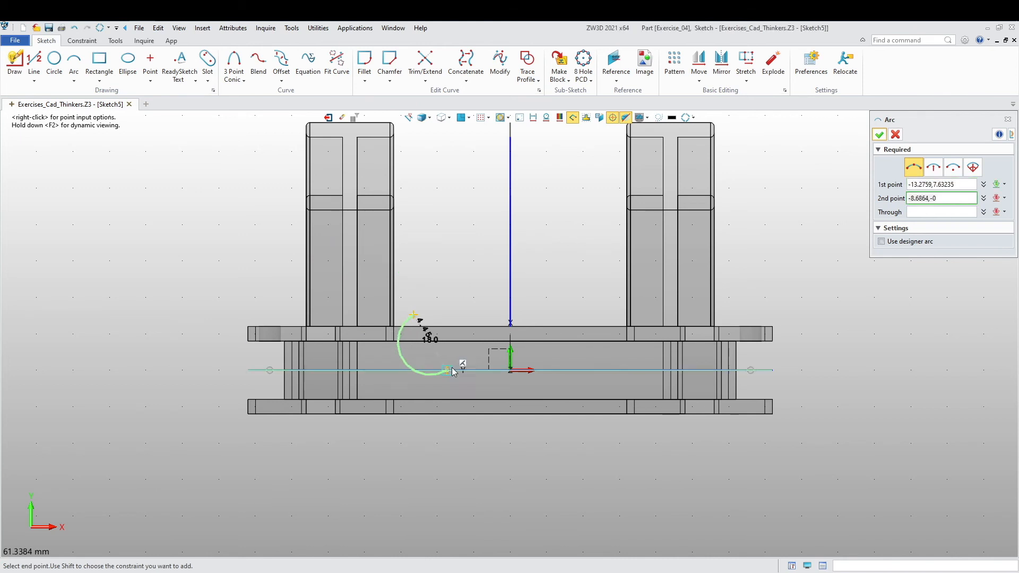
left_click(610, 316)
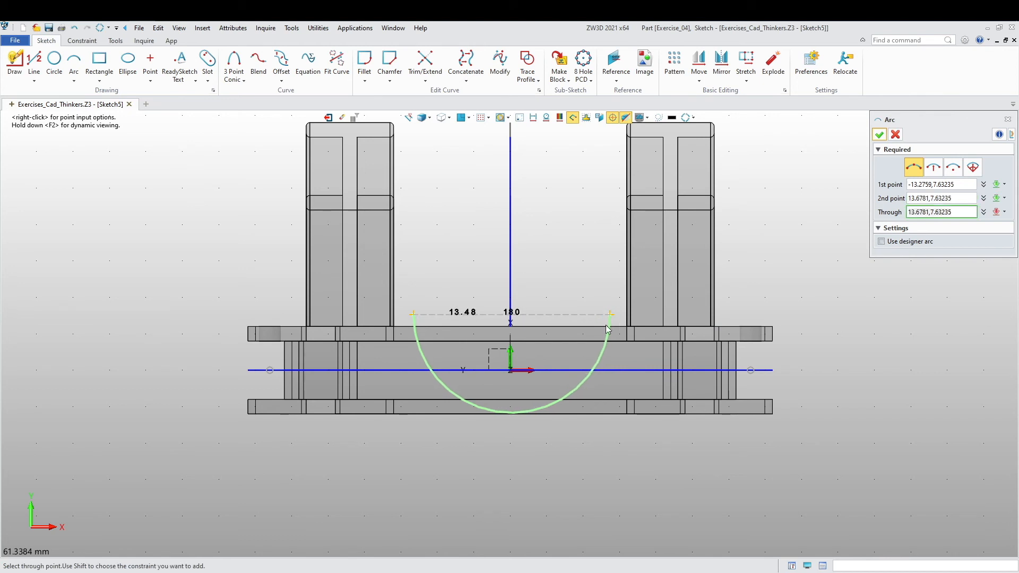
left_click(512, 361)
middle_click(470, 287)
scroll(472, 287, "up", 2)
scroll(455, 314, "down", 2)
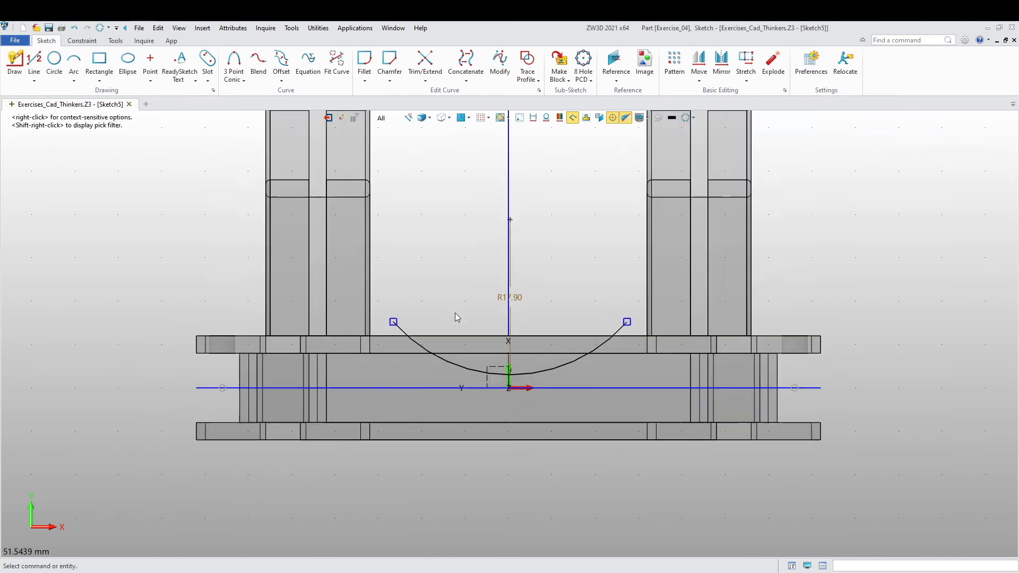
mouse_move(437, 242)
middle_mouse_down()
mouse_move(449, 204)
mouse_move(434, 242)
middle_mouse_up()
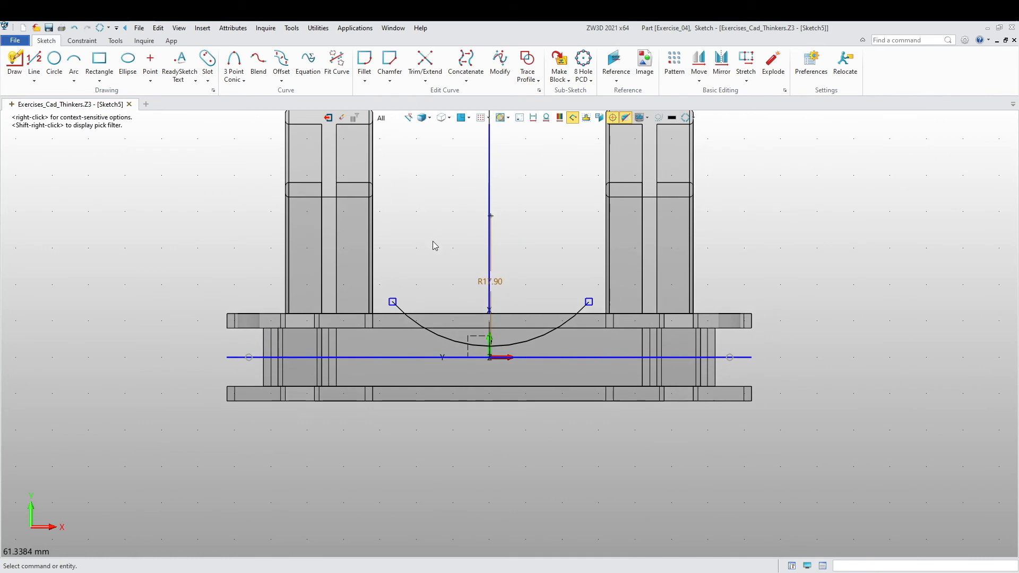
Dimension the arc's radius with Quick Dimension
left_click(82, 40)
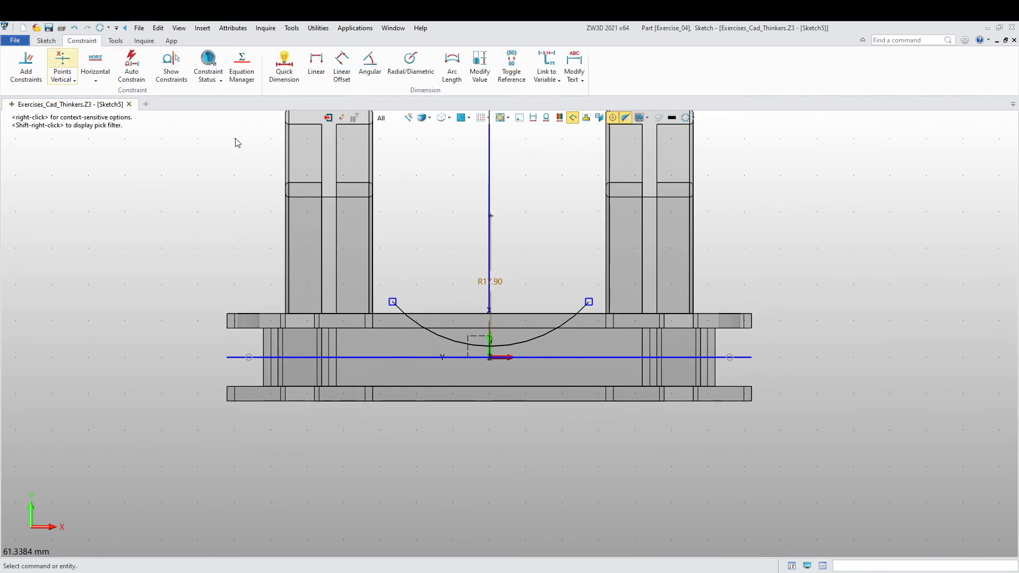
left_click(285, 66)
left_click(531, 341)
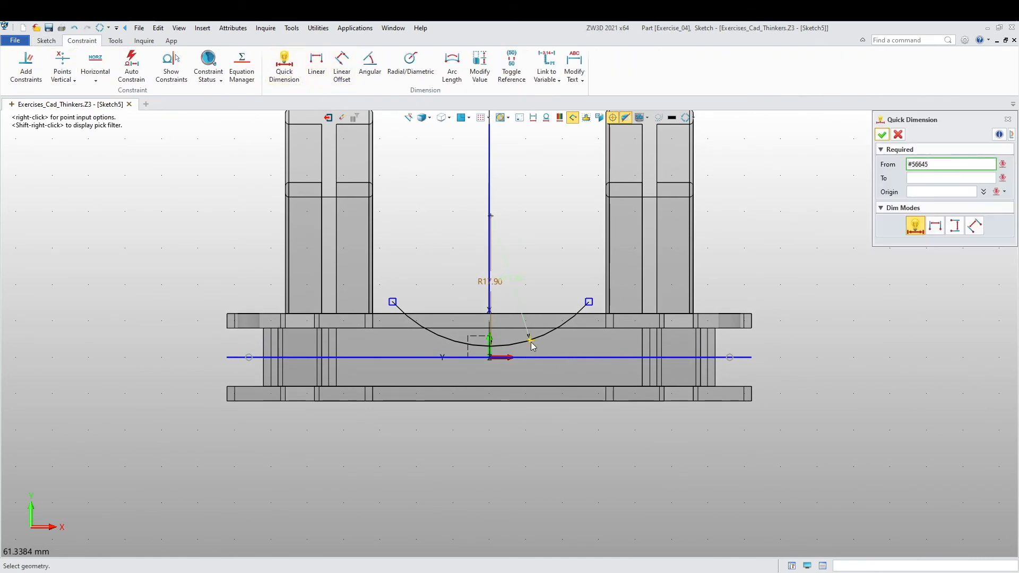
left_click(527, 265)
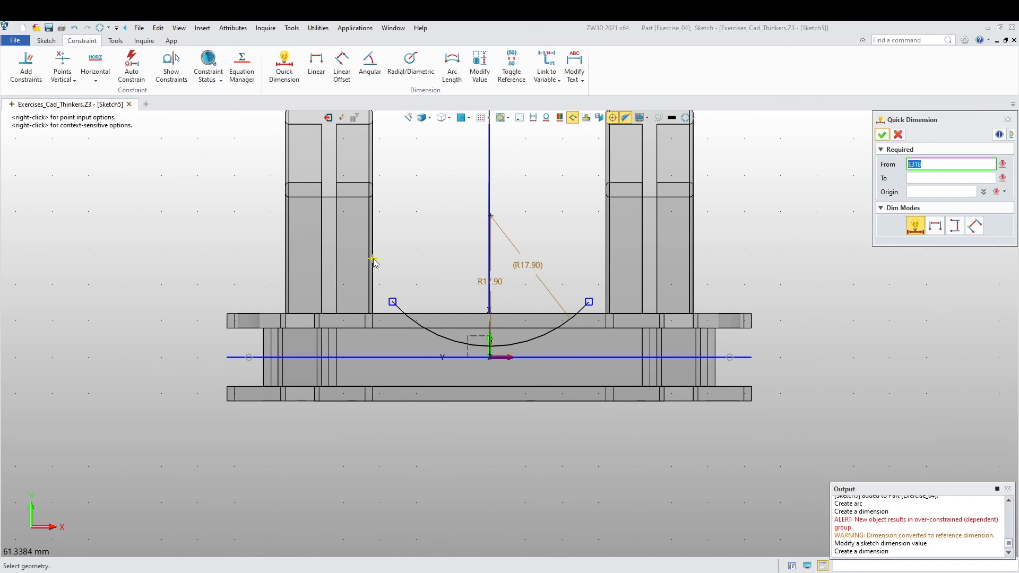
Undo the redundant reference radius dimension on the arc
middle_click(512, 296)
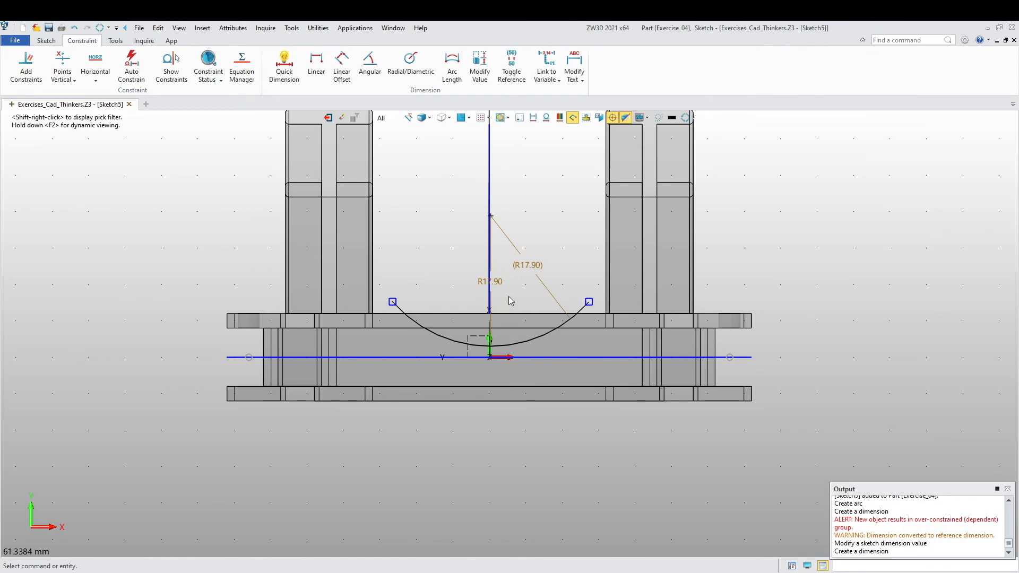
scroll(510, 295, "up", 2)
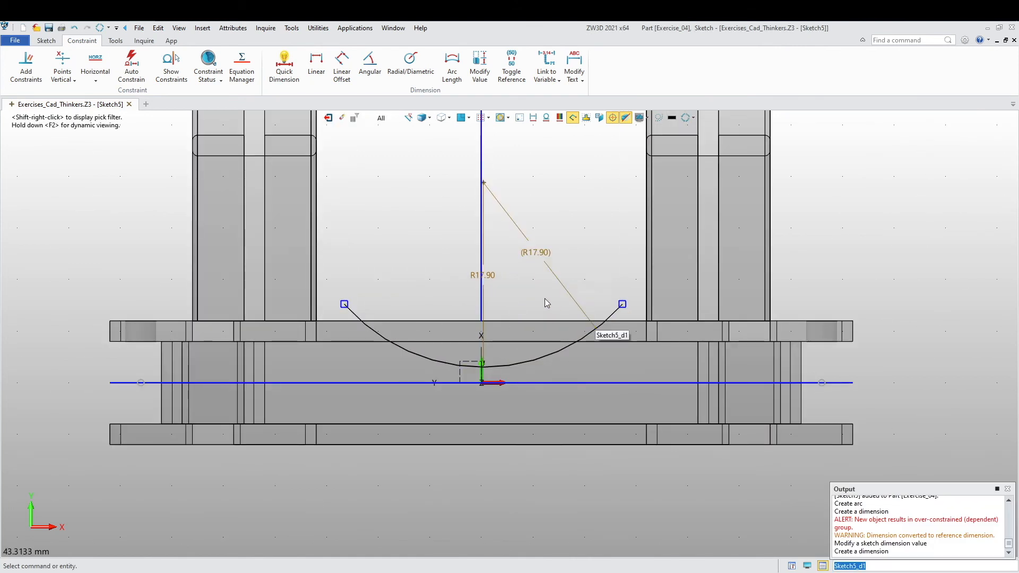
scroll(549, 303, "down", 1)
middle_click_drag(530, 281, 541, 307)
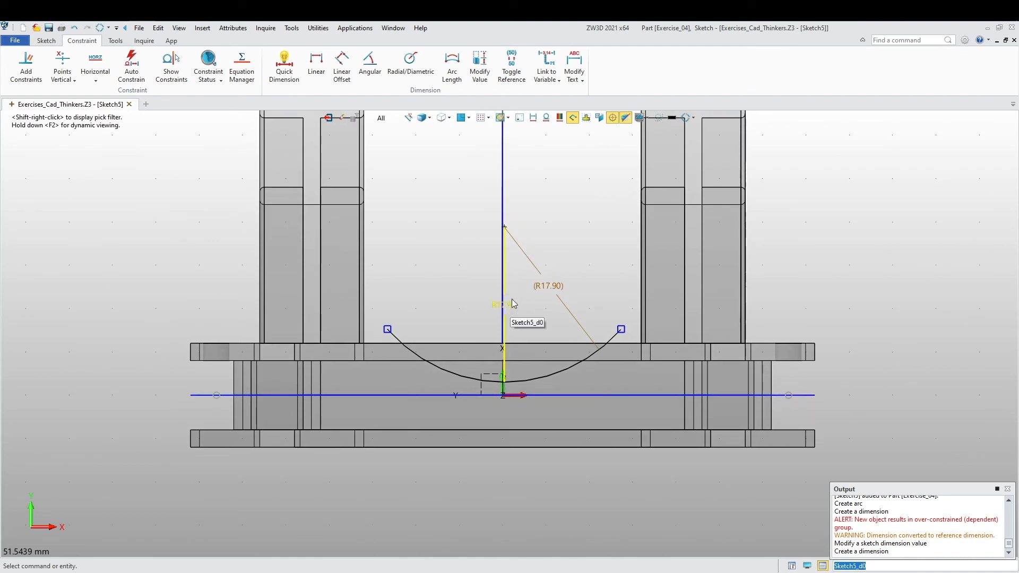
key("ctrl+z")
scroll(512, 301, "up", 2)
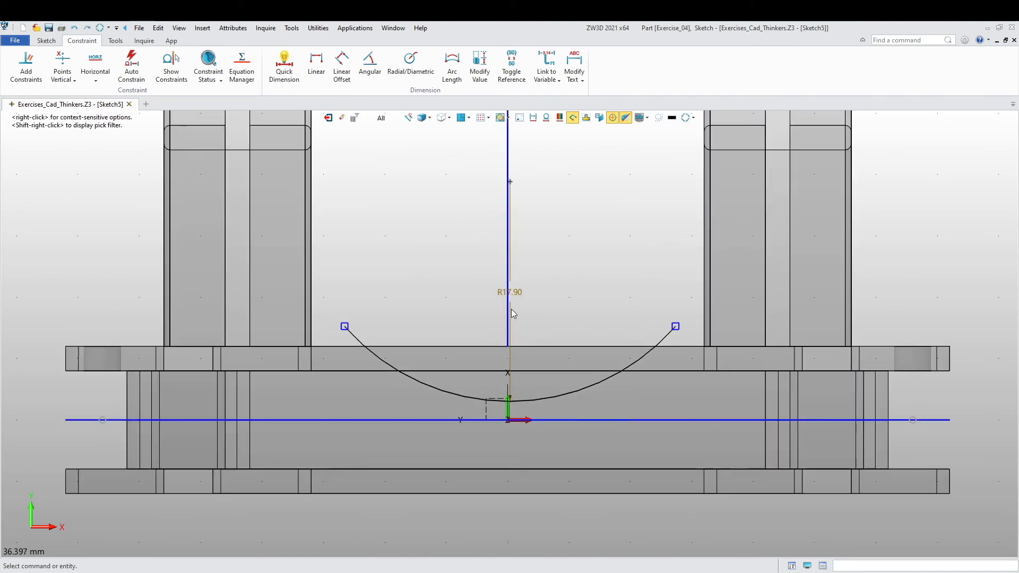
Set the arc's radius dimension to 35 mm
double_click(520, 295)
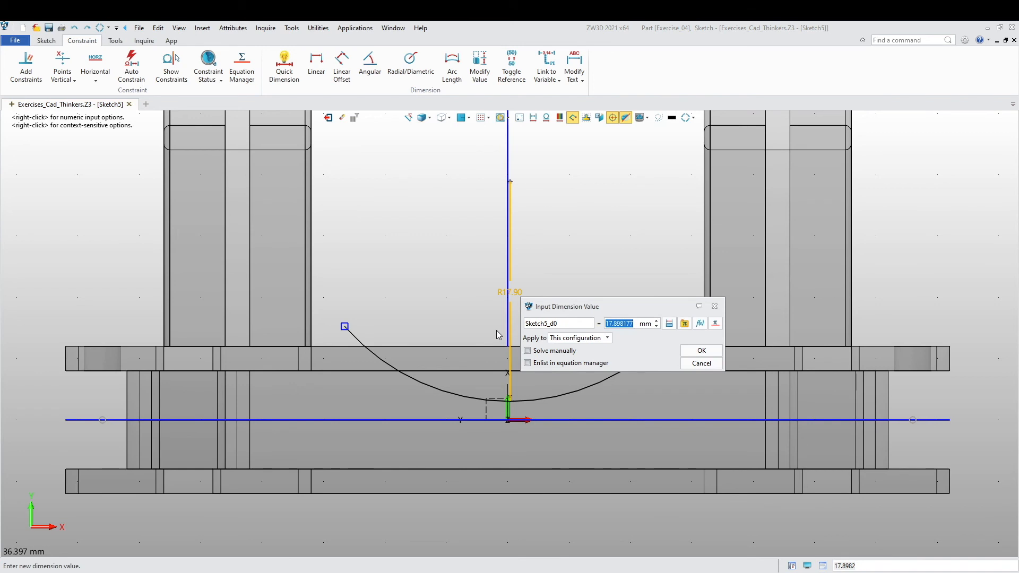
type("35")
key("Return")
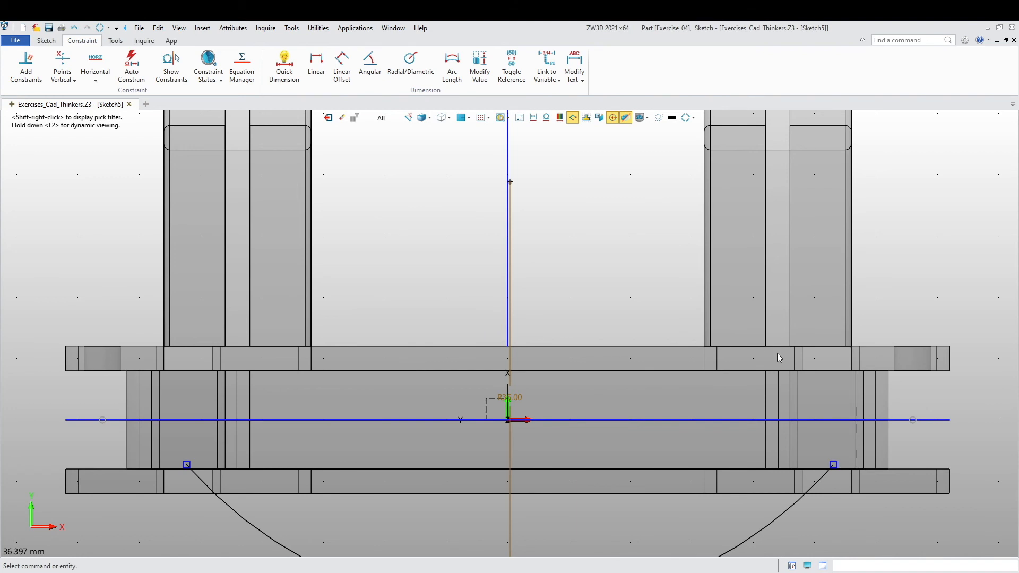
scroll(578, 415, "down", 3)
scroll(537, 436, "up", 1)
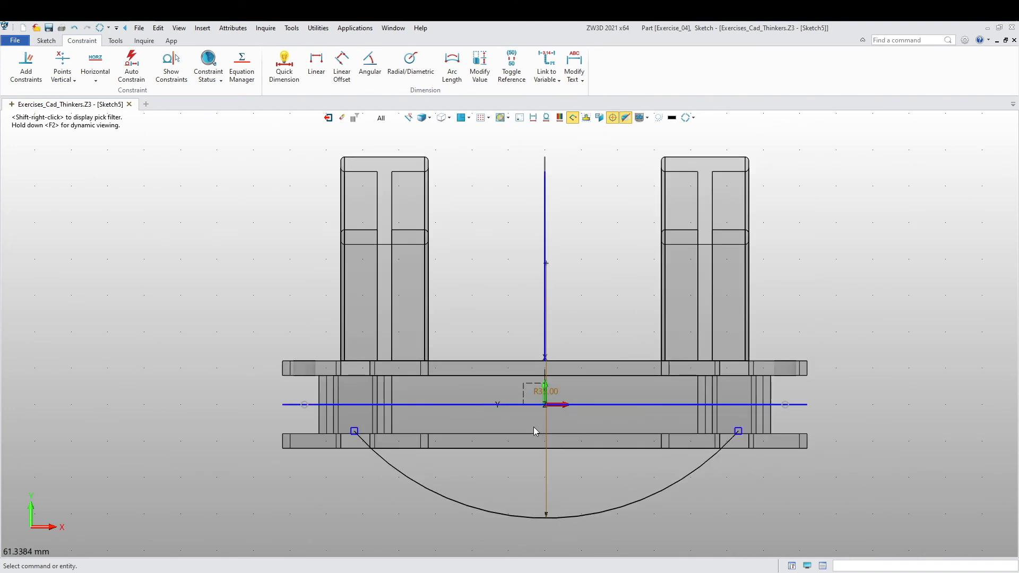
Constrain the sketch origin to lie on the arc using the point-on-curve constraint
left_click(26, 68)
left_click(547, 519)
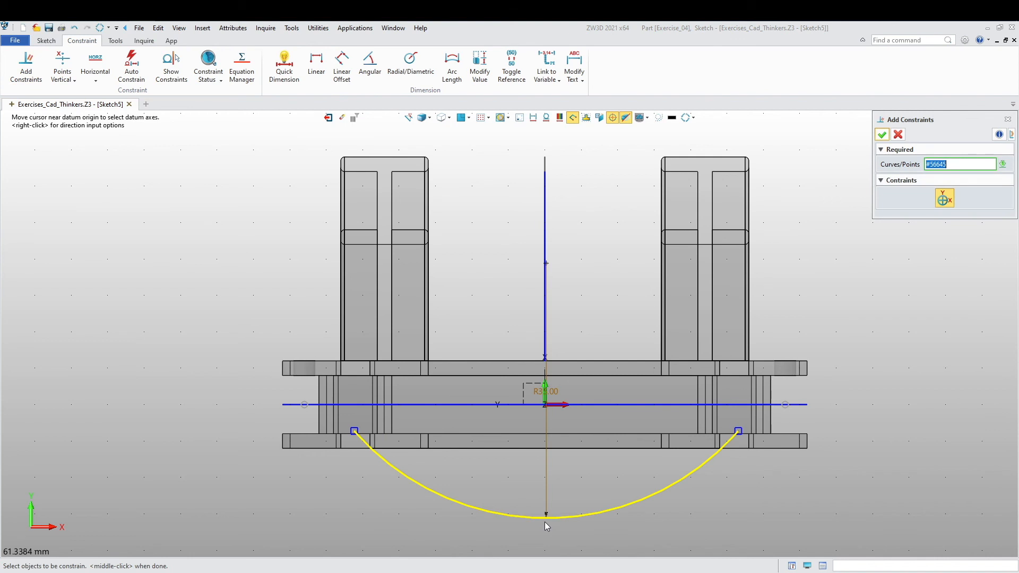
left_click(546, 406)
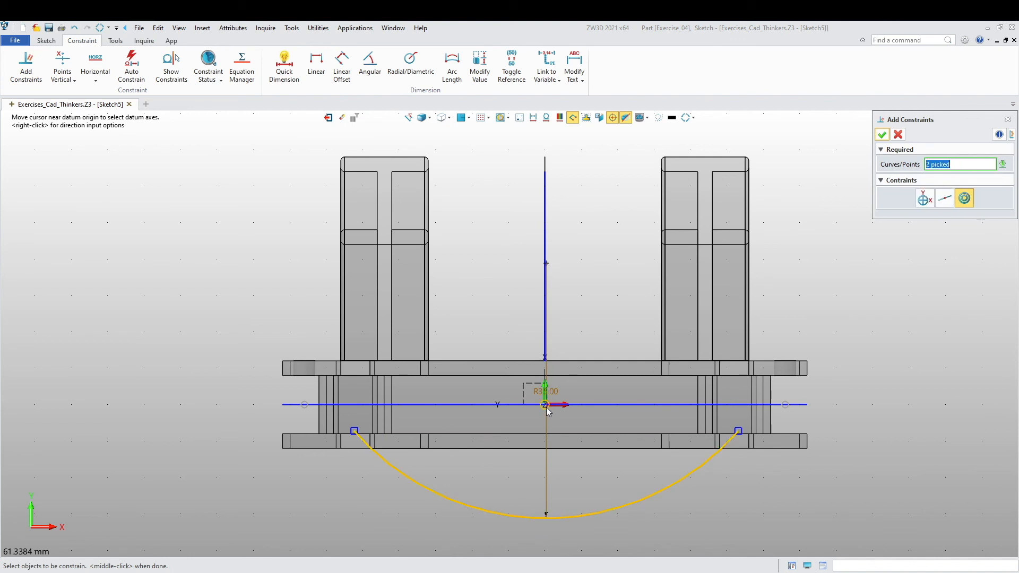
left_click(964, 199)
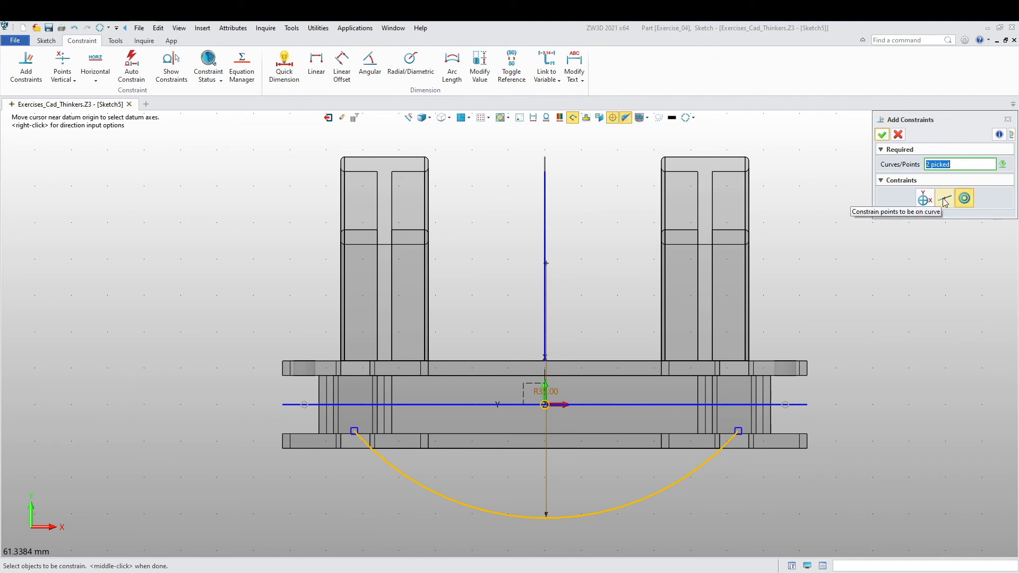
left_click(944, 202)
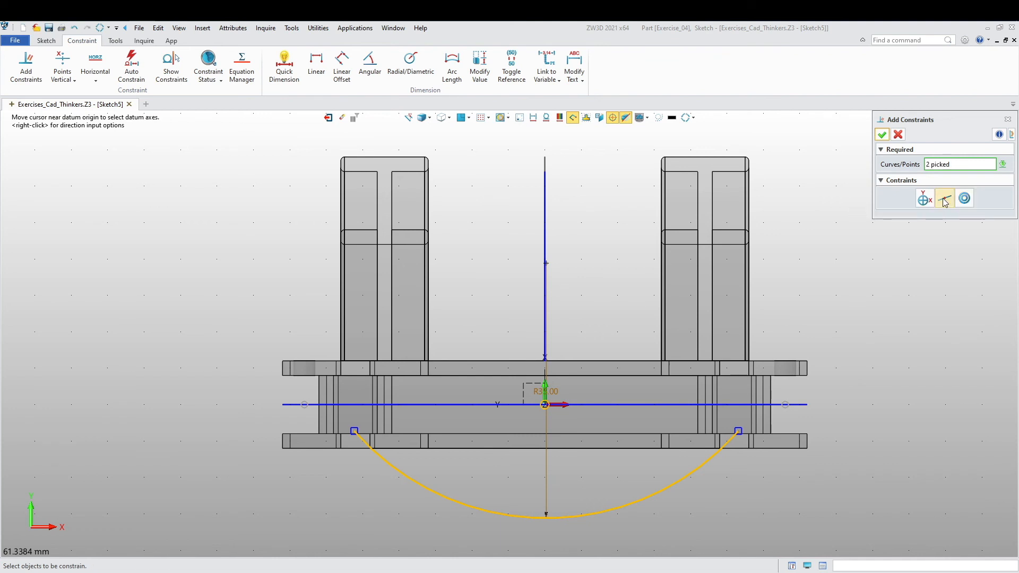
left_click(882, 135)
scroll(591, 352, "down", 2)
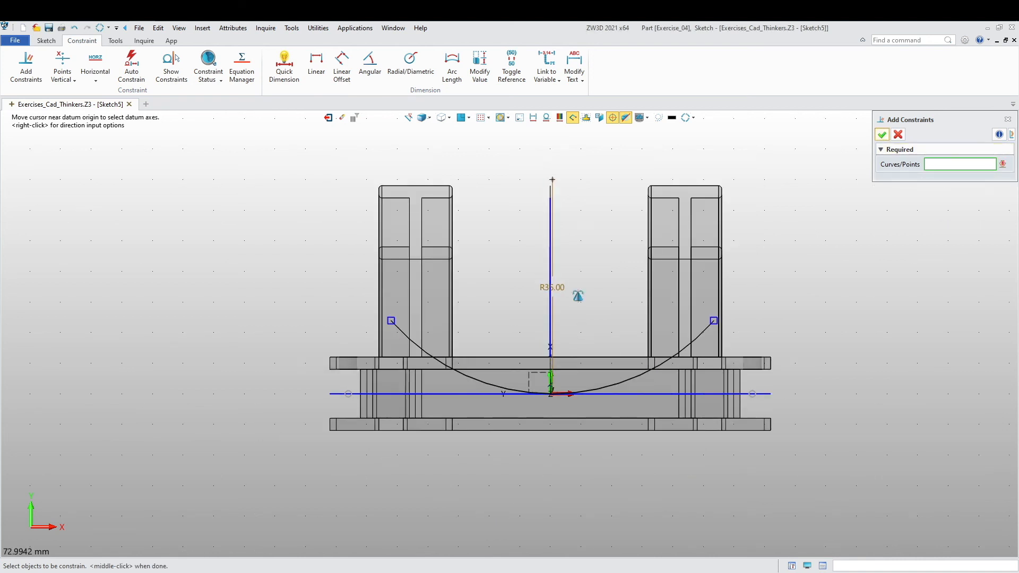
scroll(432, 350, "up", 2)
Project the front plate's outer edge crossing the arc as reference geometry and switch it from construction to solid
mouse_move(446, 319)
right_mouse_down()
mouse_move(649, 467)
mouse_move(564, 394)
mouse_move(475, 372)
right_mouse_up()
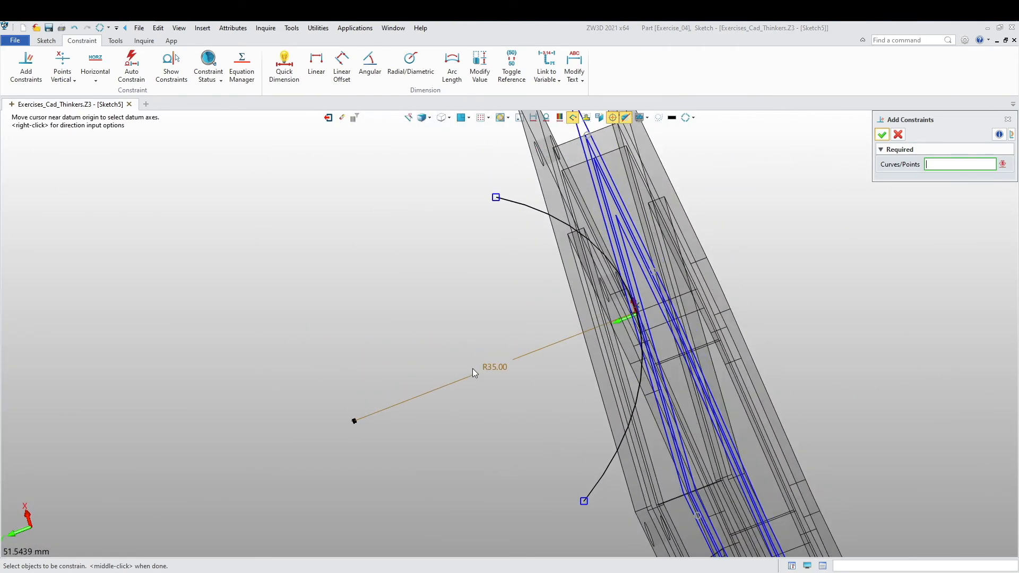
middle_click_drag(469, 370, 386, 375)
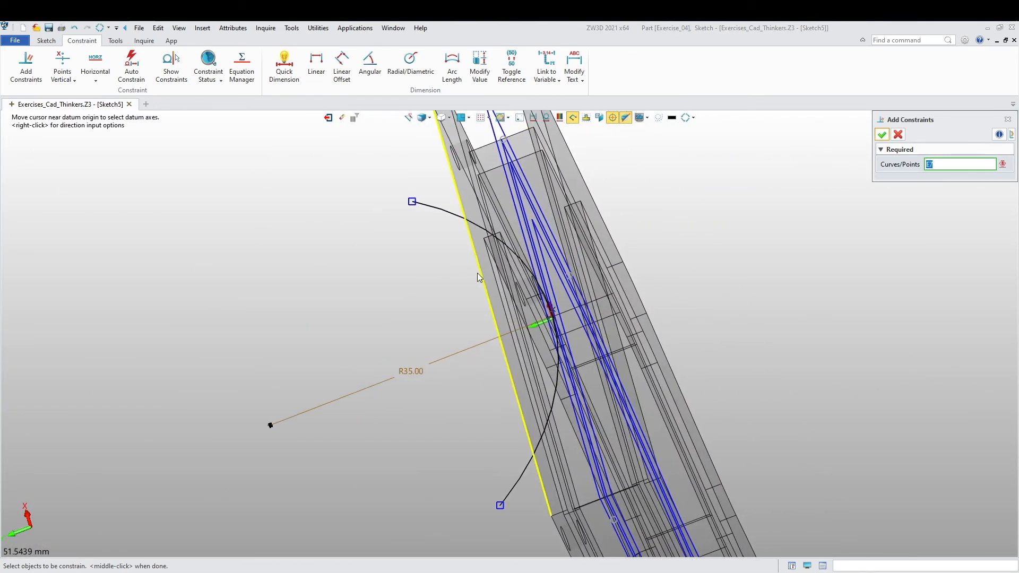
left_click(54, 41)
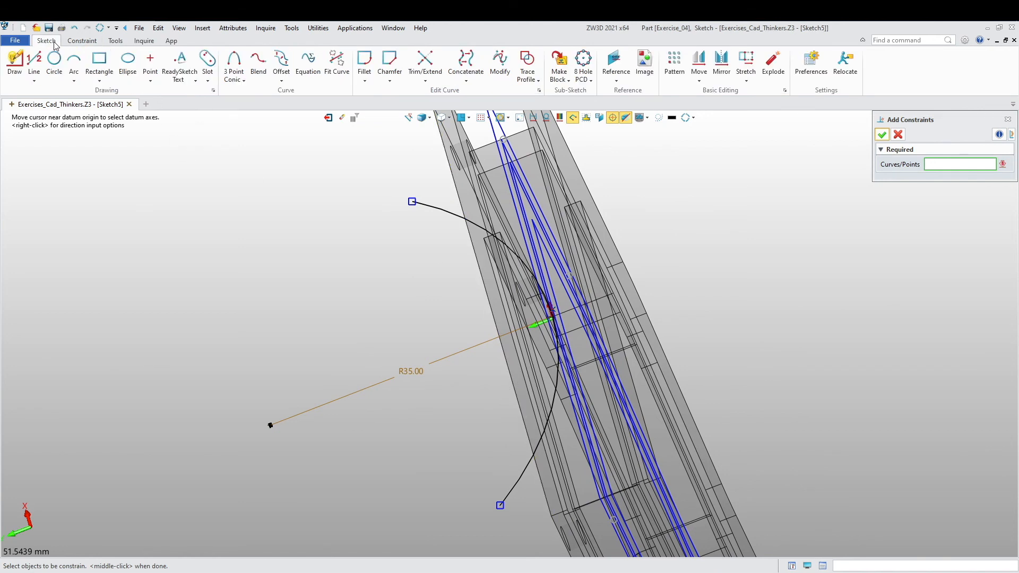
left_click(616, 63)
left_click(474, 228)
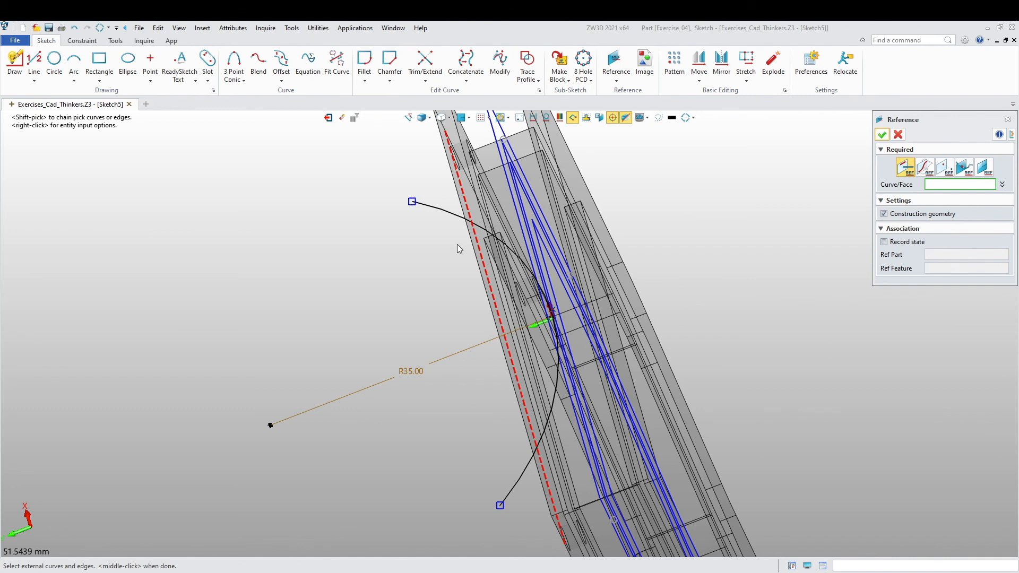
middle_click(457, 243)
right_click(477, 240)
left_click(484, 235)
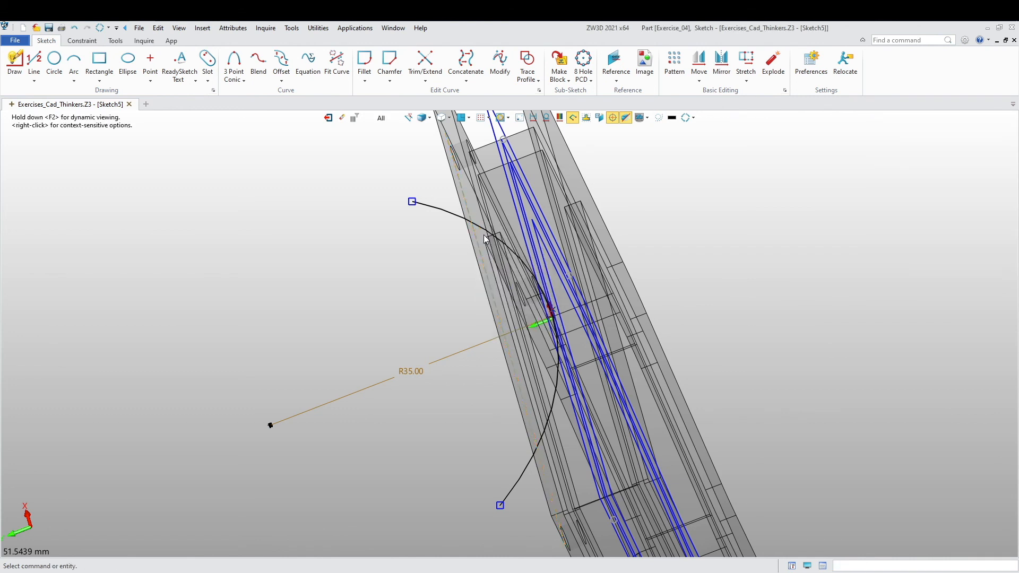
right_click(481, 239)
left_click(486, 237)
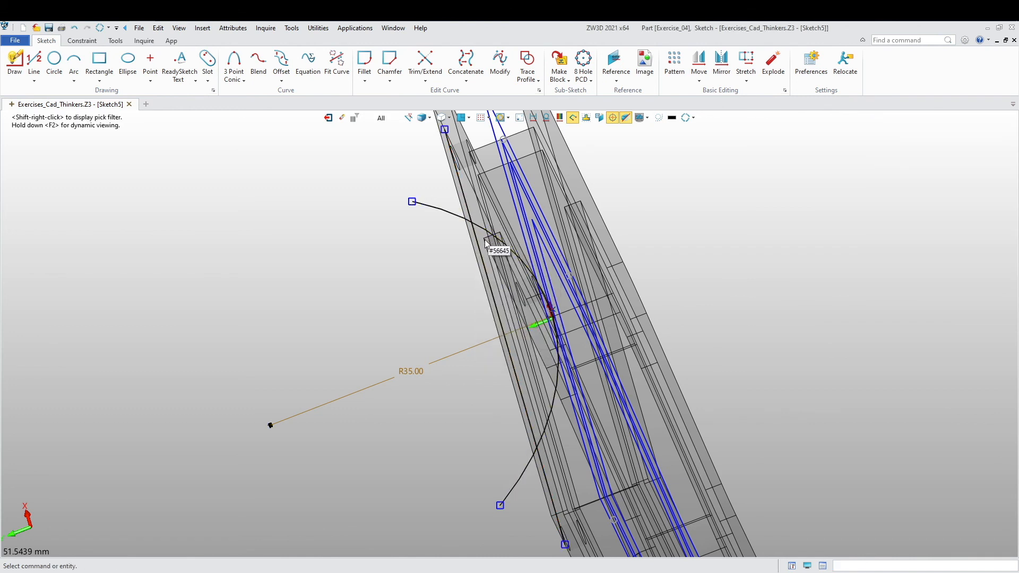
Trim the arc and the projected edge to a closed segment with One Touch Trim and exit the sketch
left_click(426, 79)
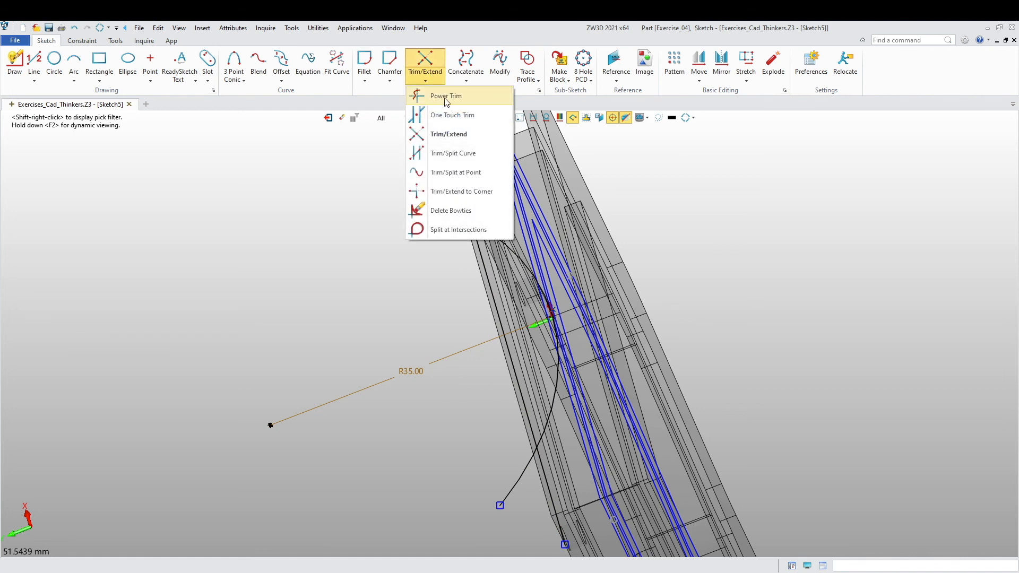
left_click(448, 116)
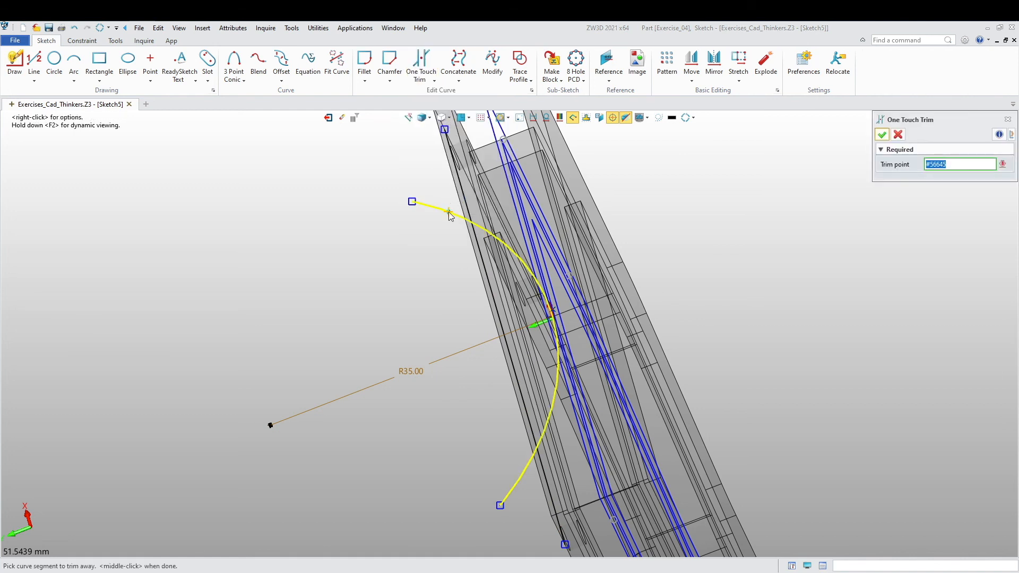
left_click(508, 490)
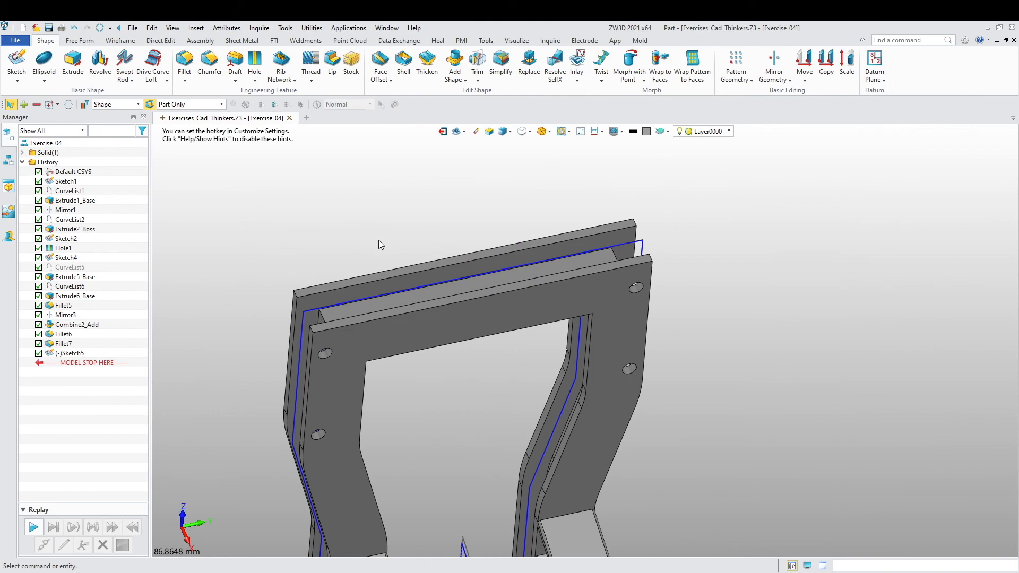
Set up a two-sided Extrude of the arc-segment sketch with the Boolean set to remove material
mouse_move(380, 243)
middle_mouse_down()
mouse_move(430, 412)
mouse_move(462, 364)
mouse_move(476, 376)
mouse_move(462, 363)
mouse_move(467, 371)
mouse_move(466, 307)
mouse_move(489, 326)
mouse_move(448, 341)
middle_mouse_up()
scroll(462, 322, "up", 1)
left_click(72, 61)
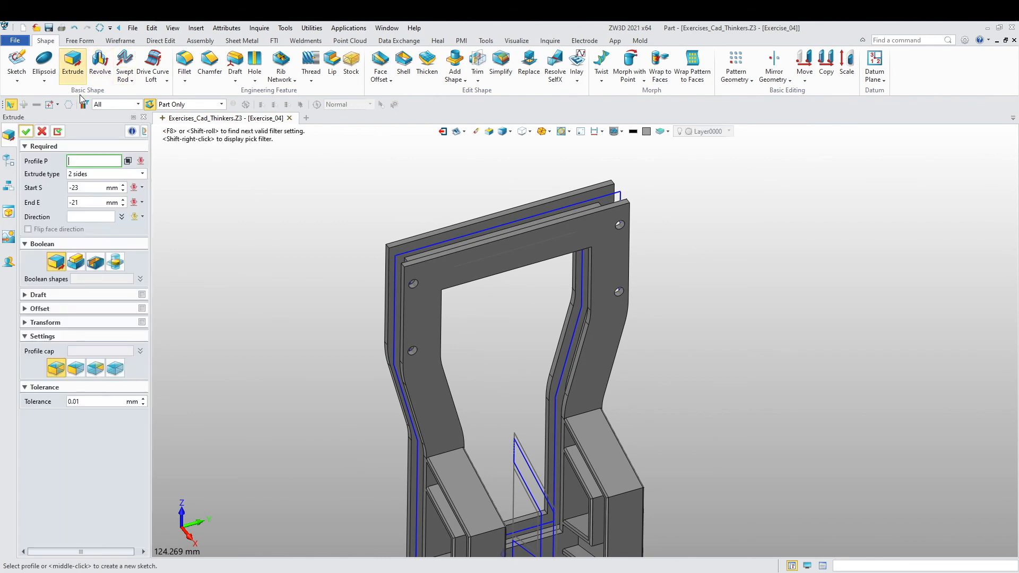
middle_click_drag(485, 164, 446, 262)
left_click(366, 160)
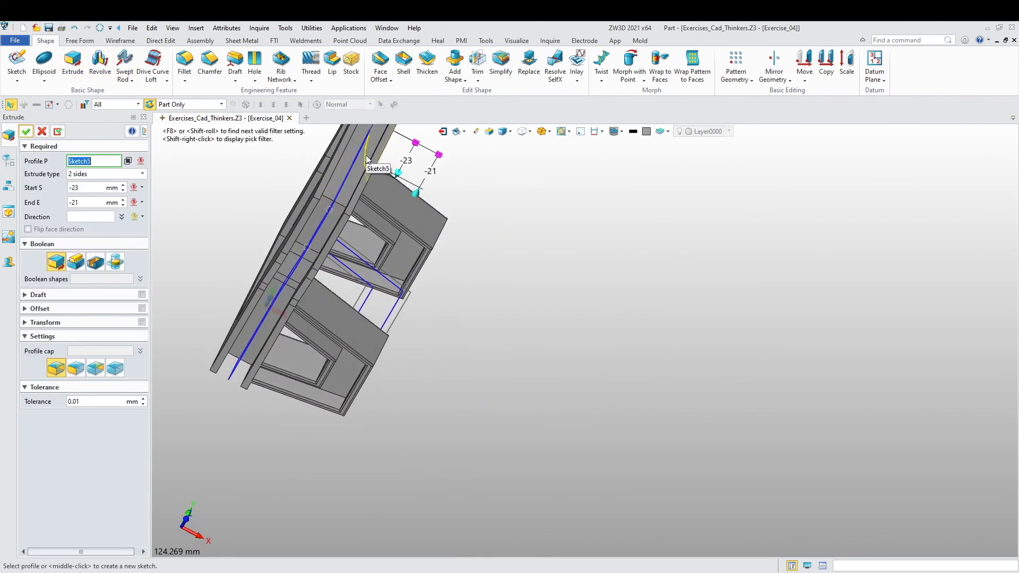
middle_click_drag(367, 159, 480, 304)
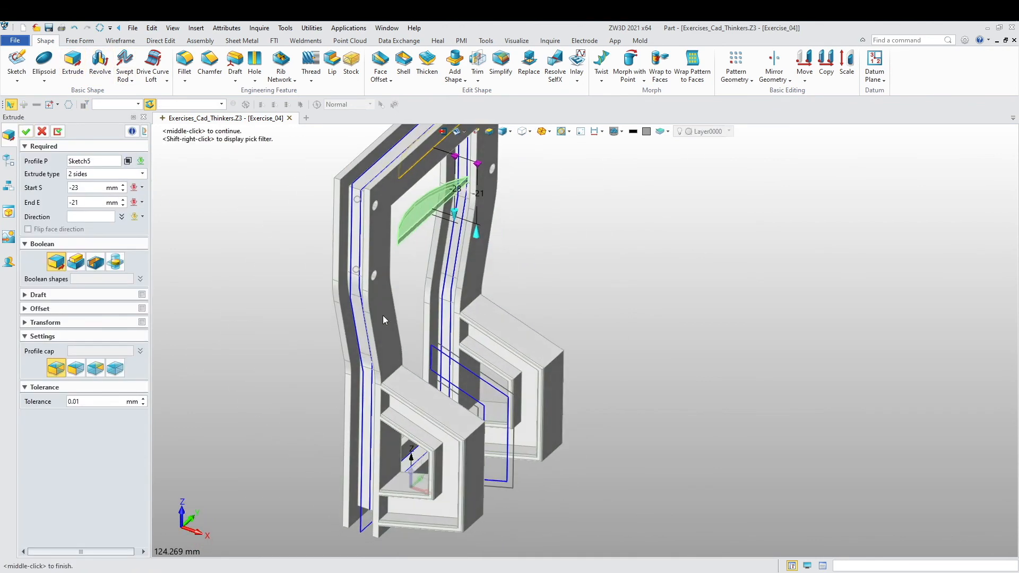
left_click(98, 268)
middle_click_drag(168, 288, 421, 332)
scroll(403, 329, "up", 5)
Set the cut's start limit to the top face of the front plate using To Face
left_click(142, 188)
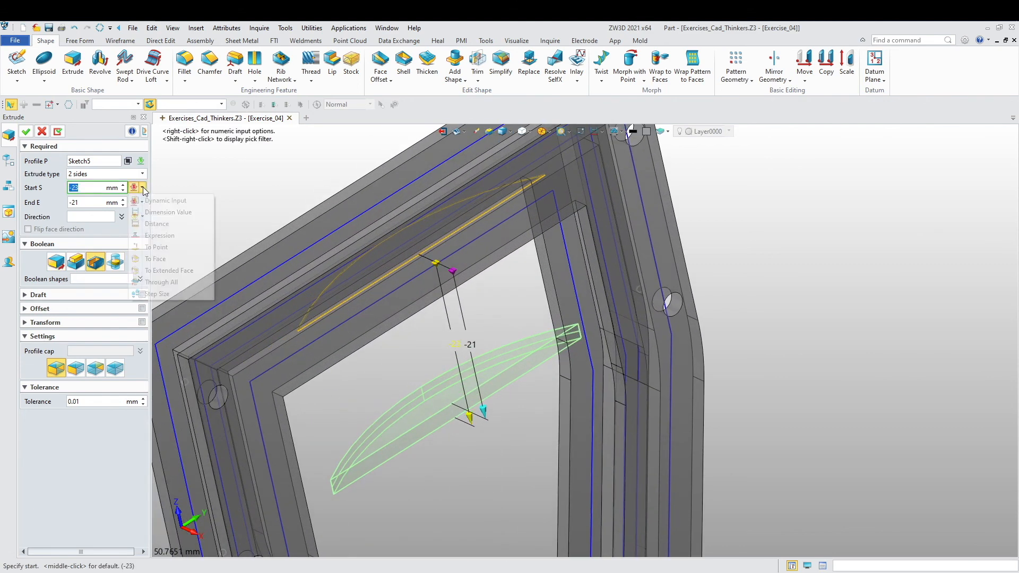
left_click(156, 258)
scroll(374, 228, "up", 3)
left_click(381, 283)
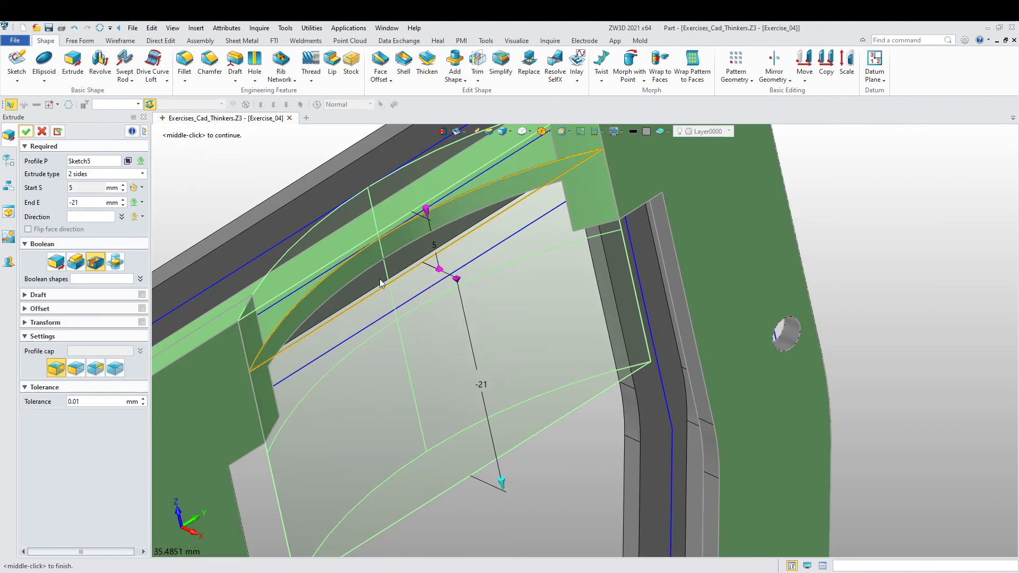
scroll(380, 283, "down", 2)
mouse_move(398, 360)
right_mouse_down()
mouse_move(387, 312)
mouse_move(377, 340)
mouse_move(357, 342)
mouse_move(391, 359)
right_mouse_up()
scroll(377, 339, "down", 3)
Set the cut's end limit to the lower face of the front crossbar using To Face and apply the cut
left_click(142, 202)
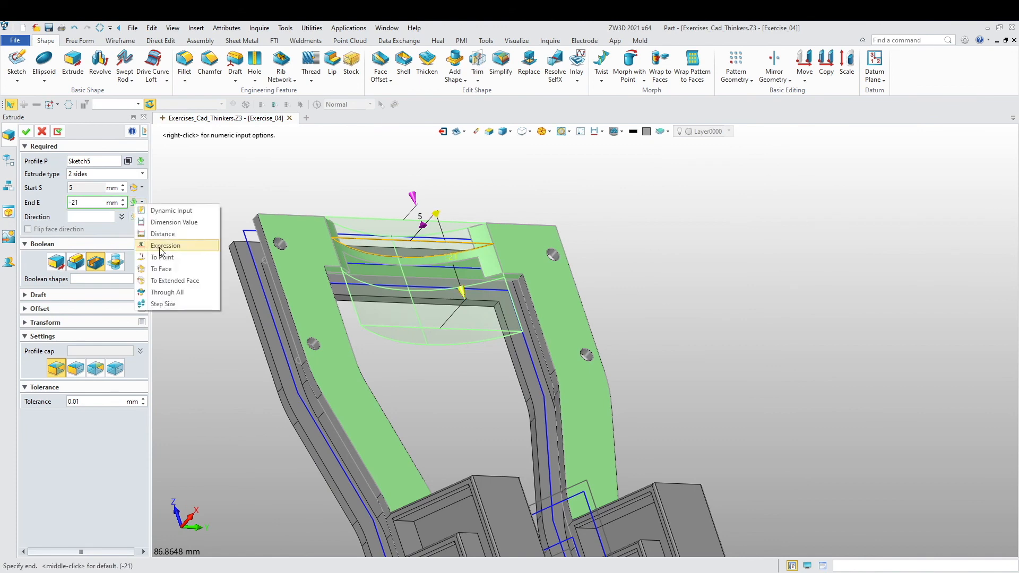
left_click(172, 272)
scroll(336, 260, "up", 10)
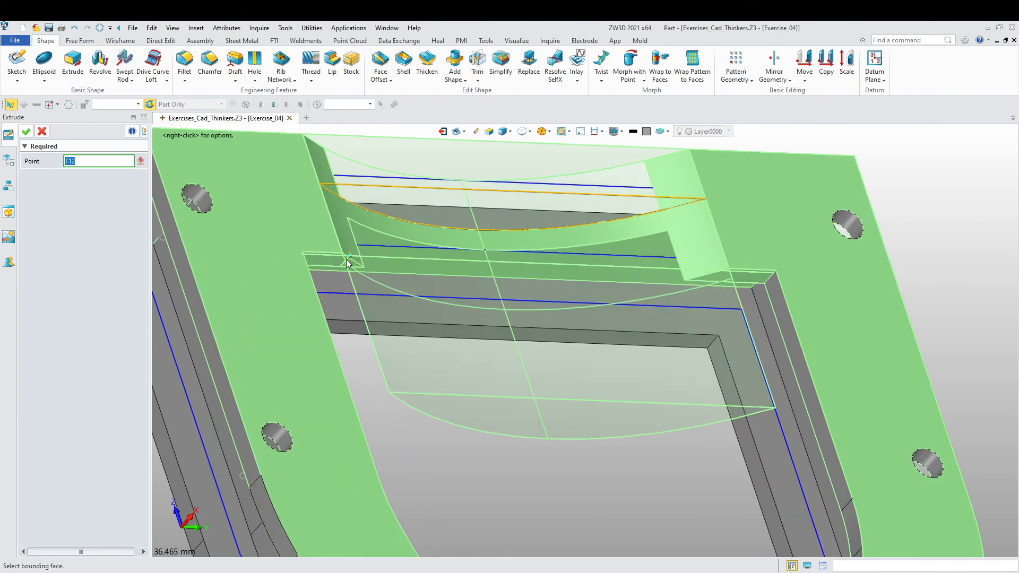
left_click(326, 266)
scroll(339, 285, "down", 10)
right_click_drag(464, 378, 454, 432)
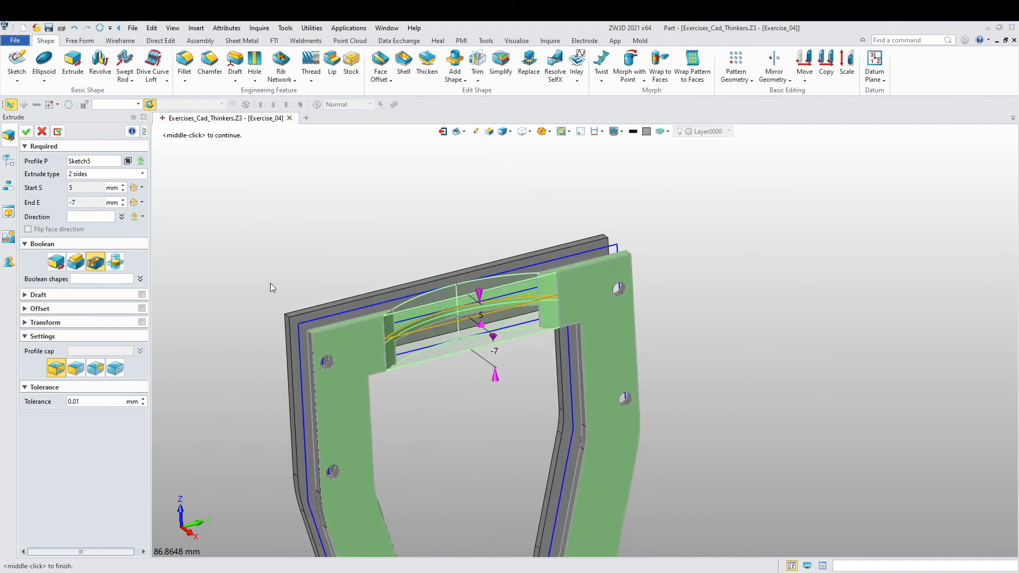
left_click(25, 132)
Inspect the arc-shaped cut in the front crossbar from several angles and consult the Exercise_4 - Copy.pdf drawing
scroll(238, 253, "down", 2)
scroll(238, 253, "down", 1)
right_click_drag(237, 253, 285, 317)
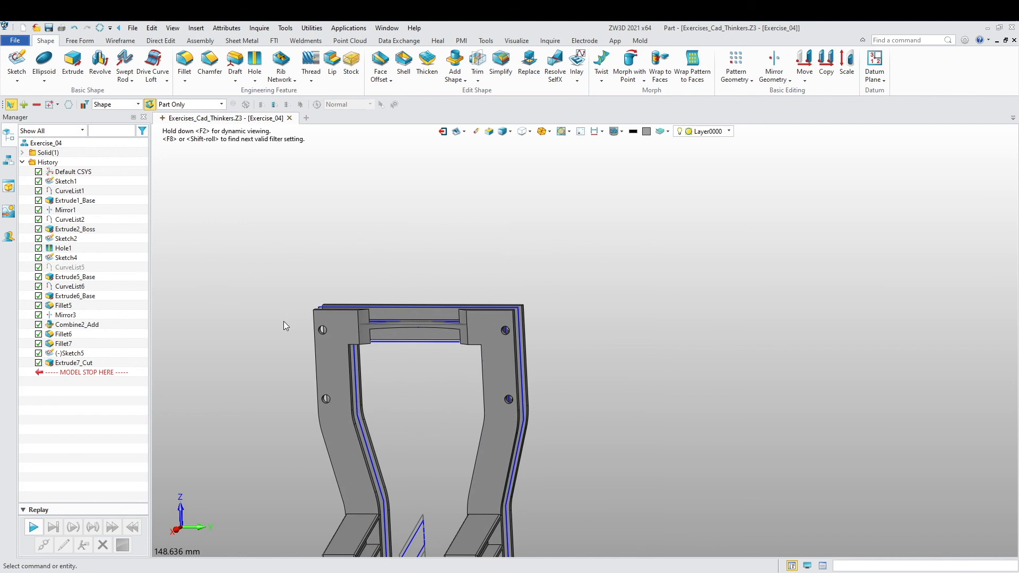
middle_click_drag(258, 363, 318, 321)
right_click_drag(321, 325, 333, 398)
middle_click_drag(310, 352, 348, 358)
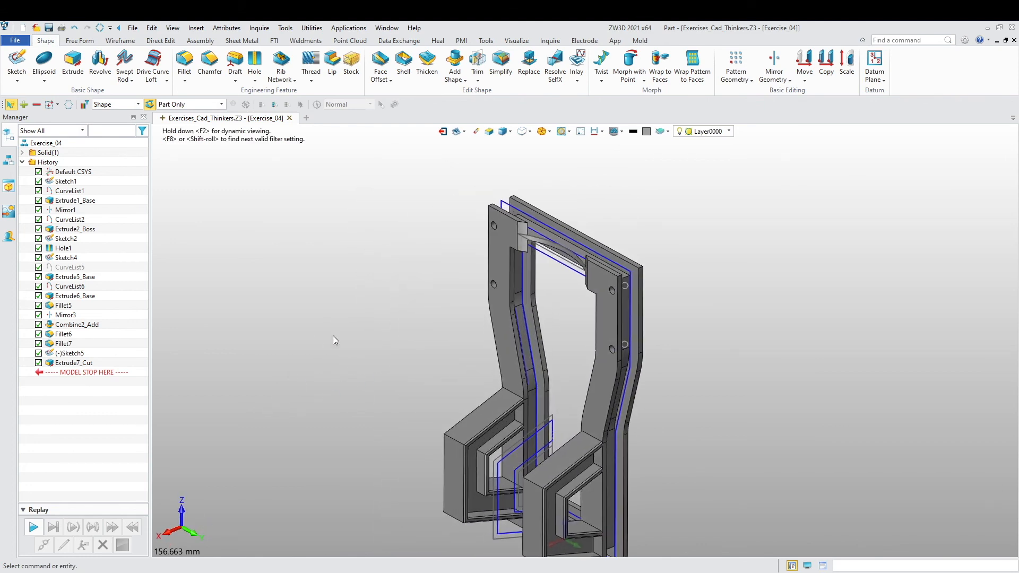
mouse_move(225, 15)
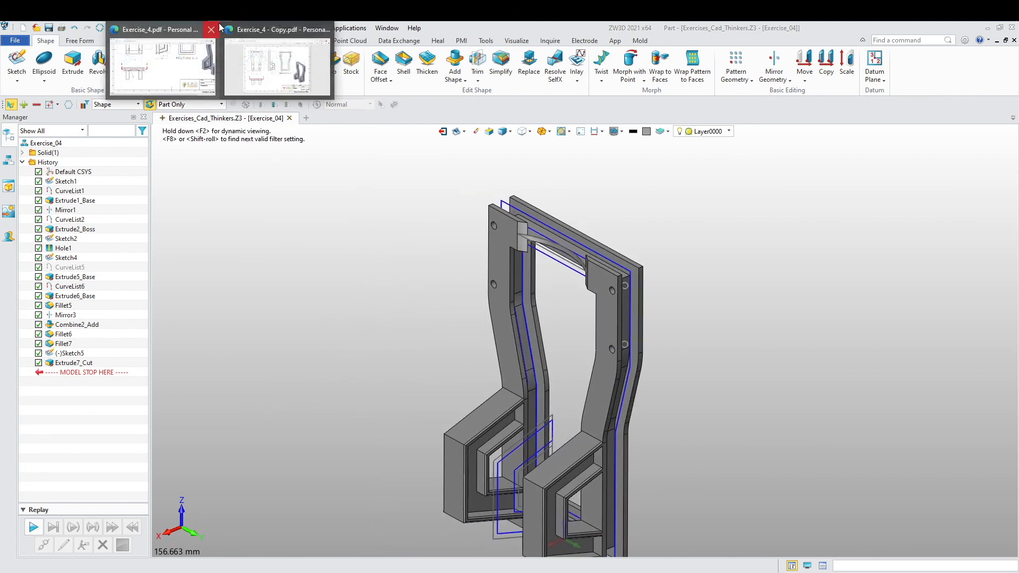
left_click(273, 58)
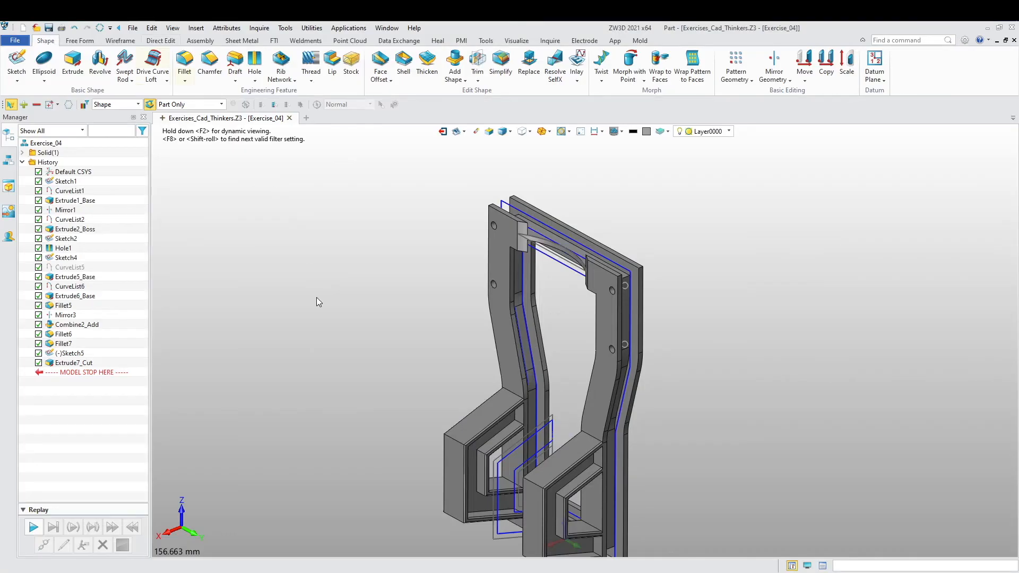
mouse_move(317, 298)
middle_mouse_down()
mouse_move(282, 393)
mouse_move(325, 336)
mouse_move(348, 347)
middle_mouse_up()
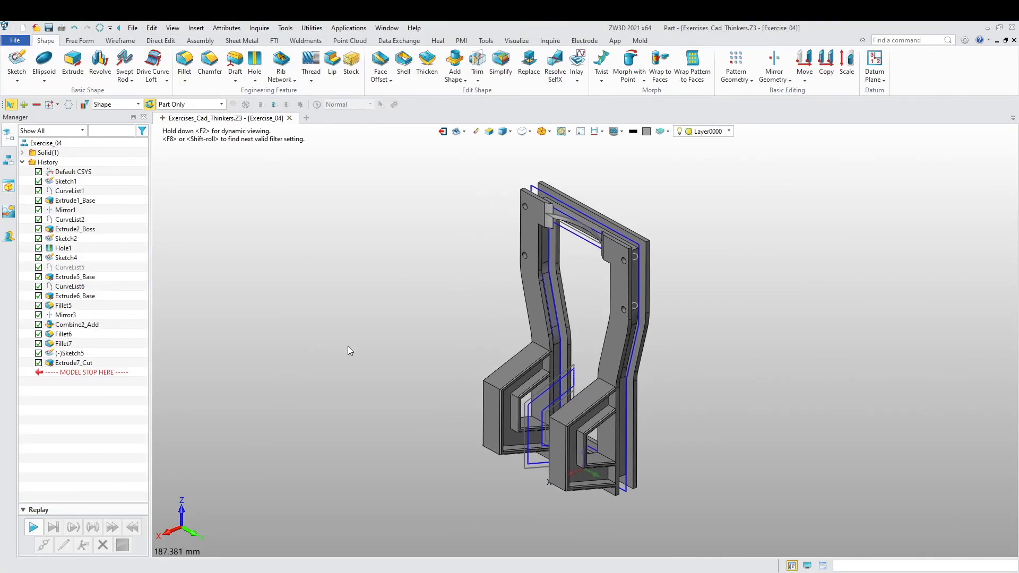